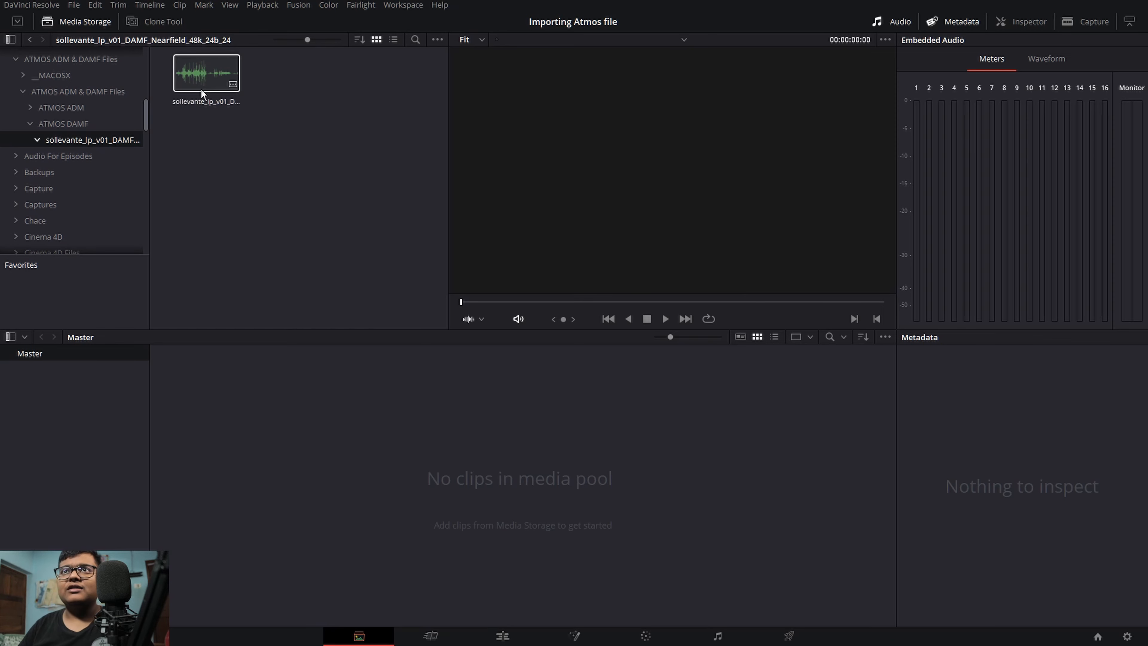
# Step: Add the Atmos clip from Media Storage into the Master bin of the media pool
pyautogui.moveTo(201, 77); pyautogui.dragTo(272, 306)
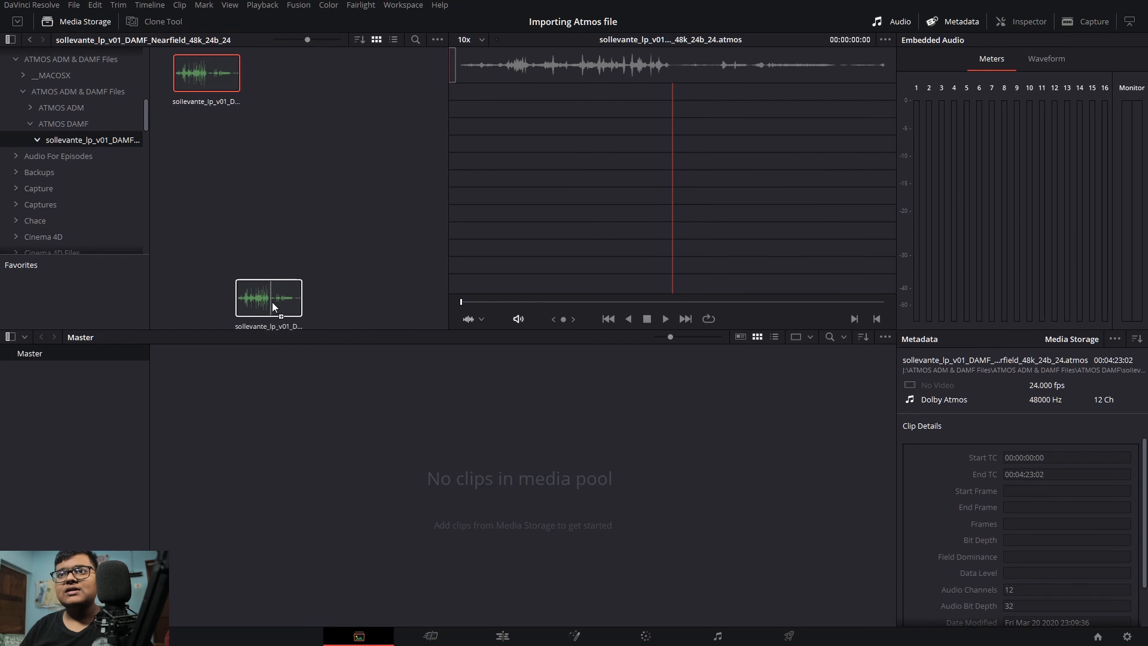
pyautogui.moveTo(259, 411); pyautogui.dragTo(258, 411)
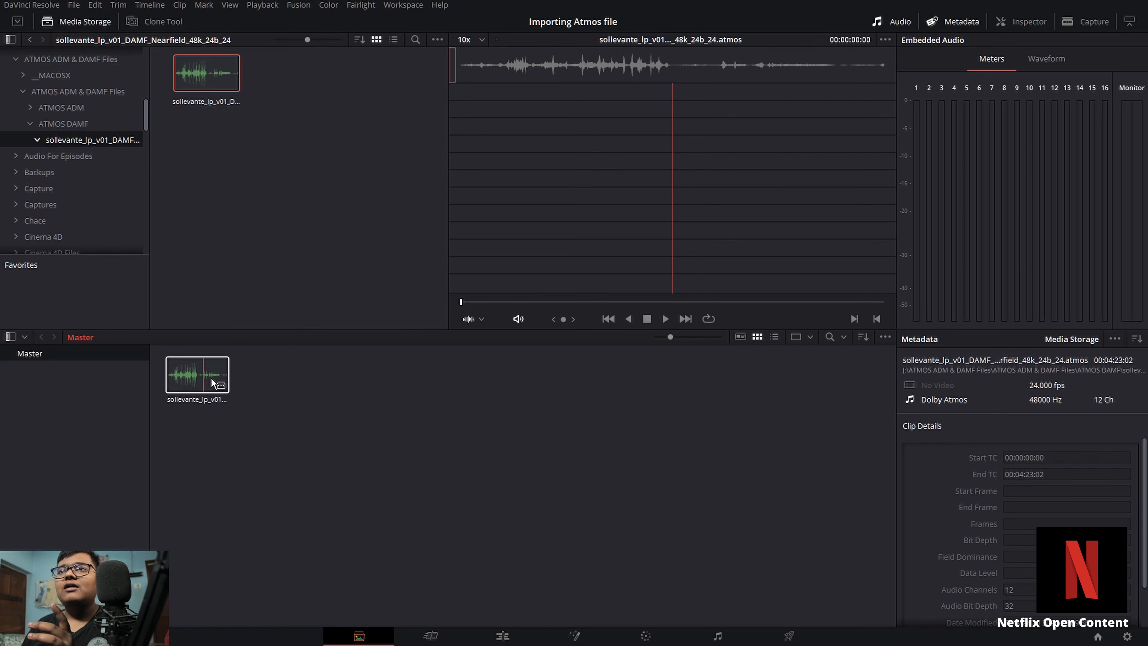
# Step: Play the Atmos clip in the viewer from a few seconds in, then stop playback
pyautogui.click(663, 317)
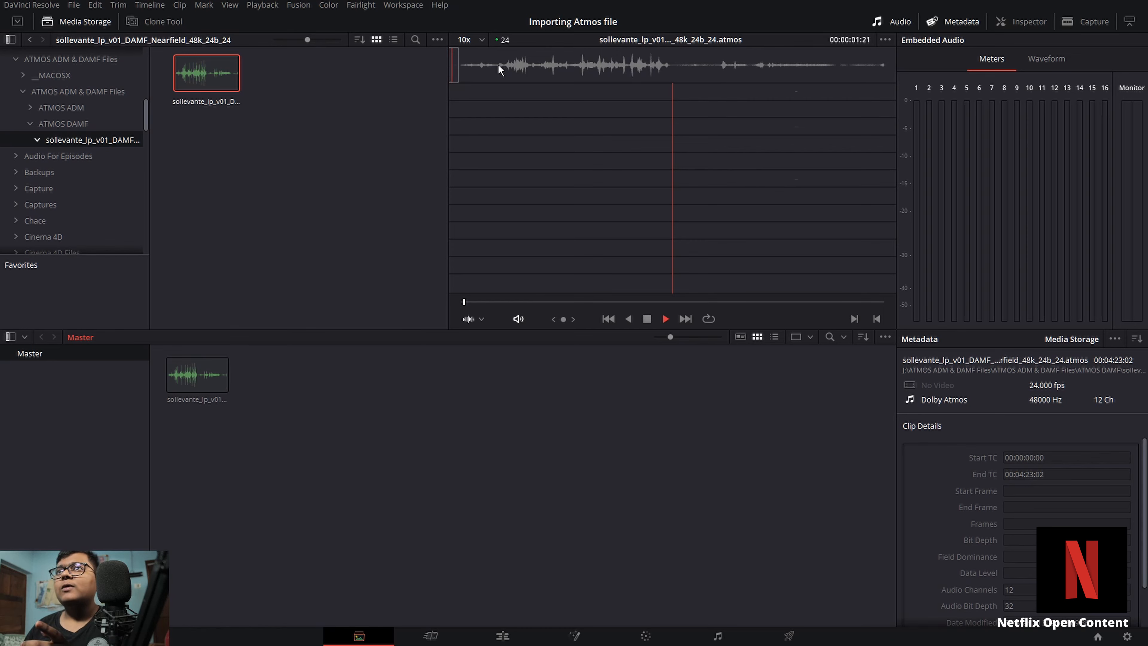
pyautogui.click(494, 301)
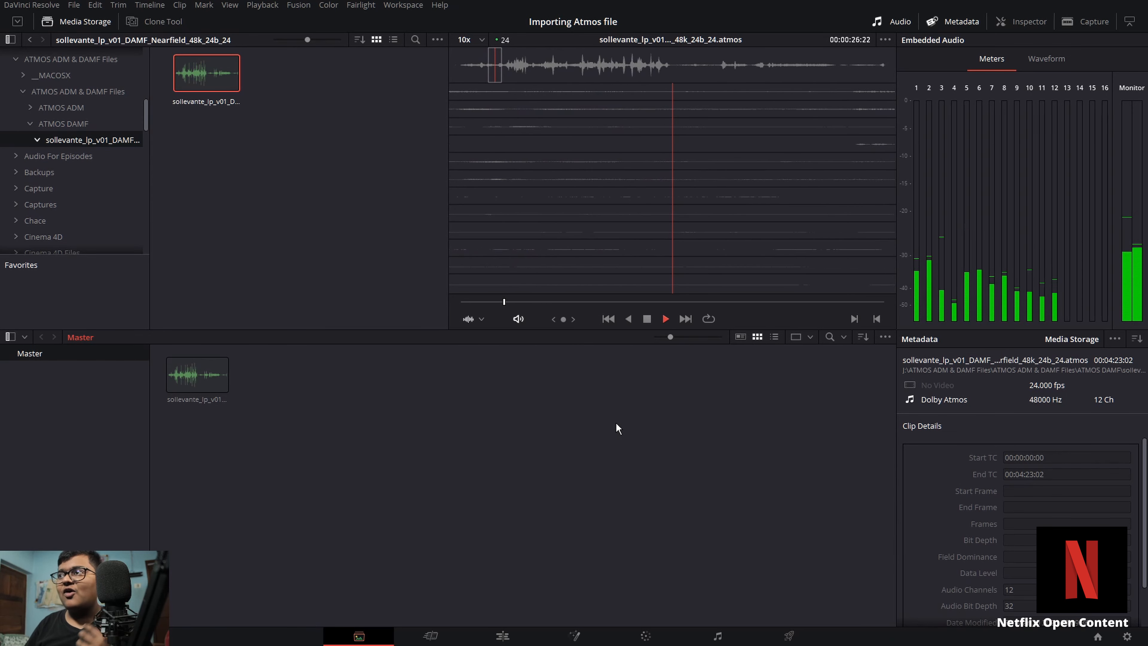
pyautogui.press('space')
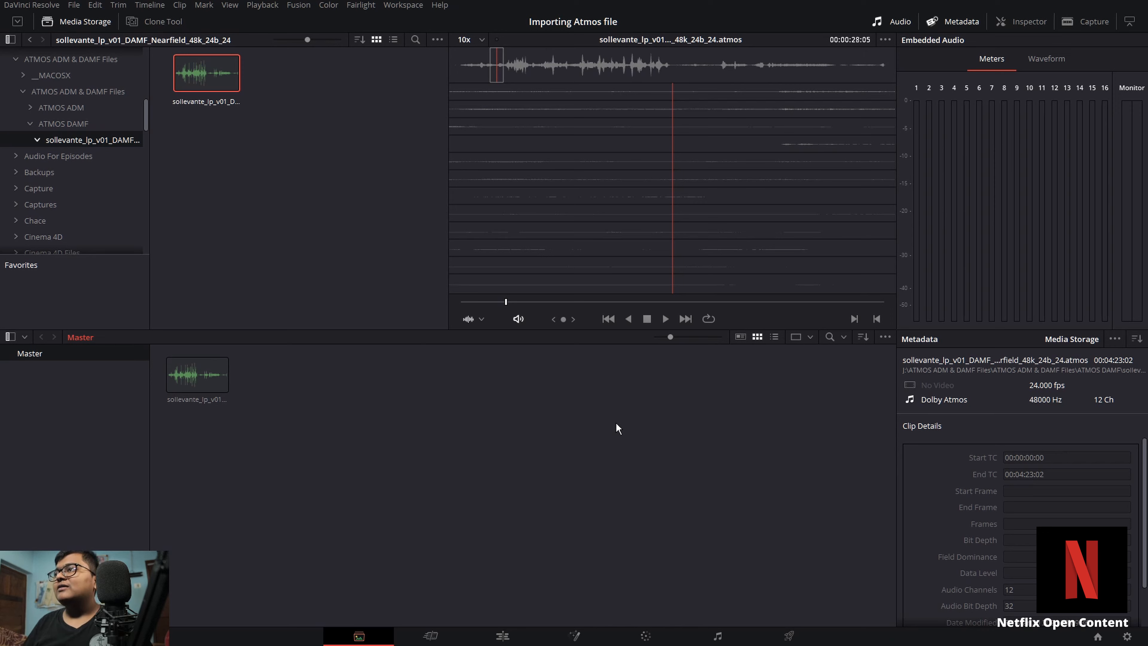
# Step: Create a new timeline from the selected clip and name it "Atmos Timeline"
pyautogui.click(181, 382)
pyautogui.rightClick(181, 383)
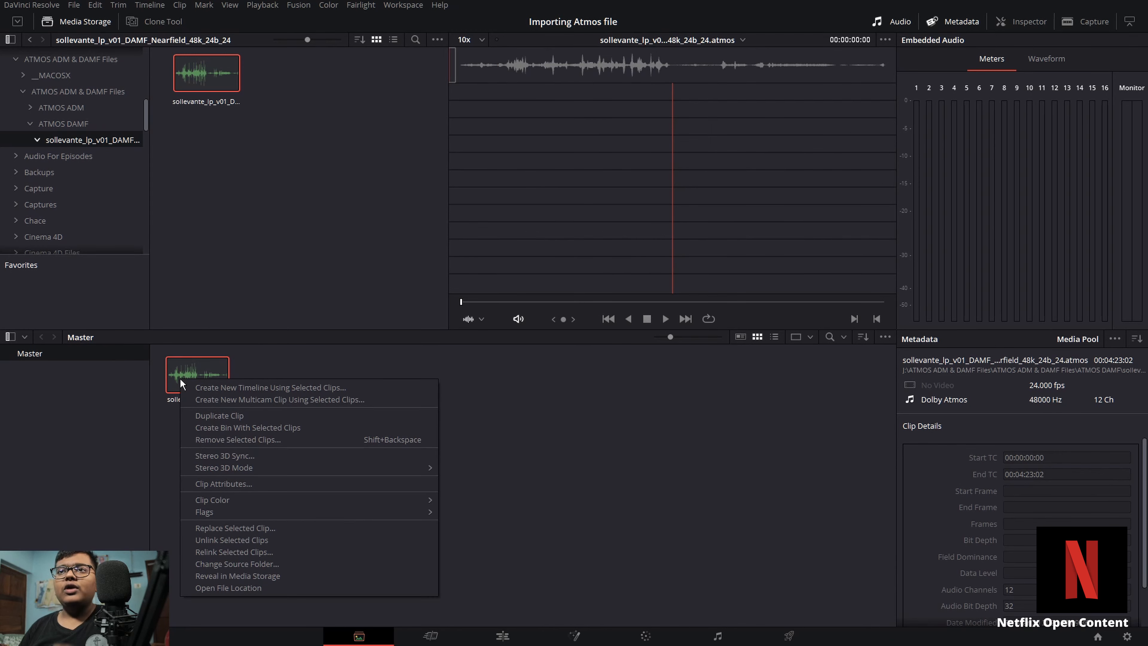
pyautogui.click(200, 389)
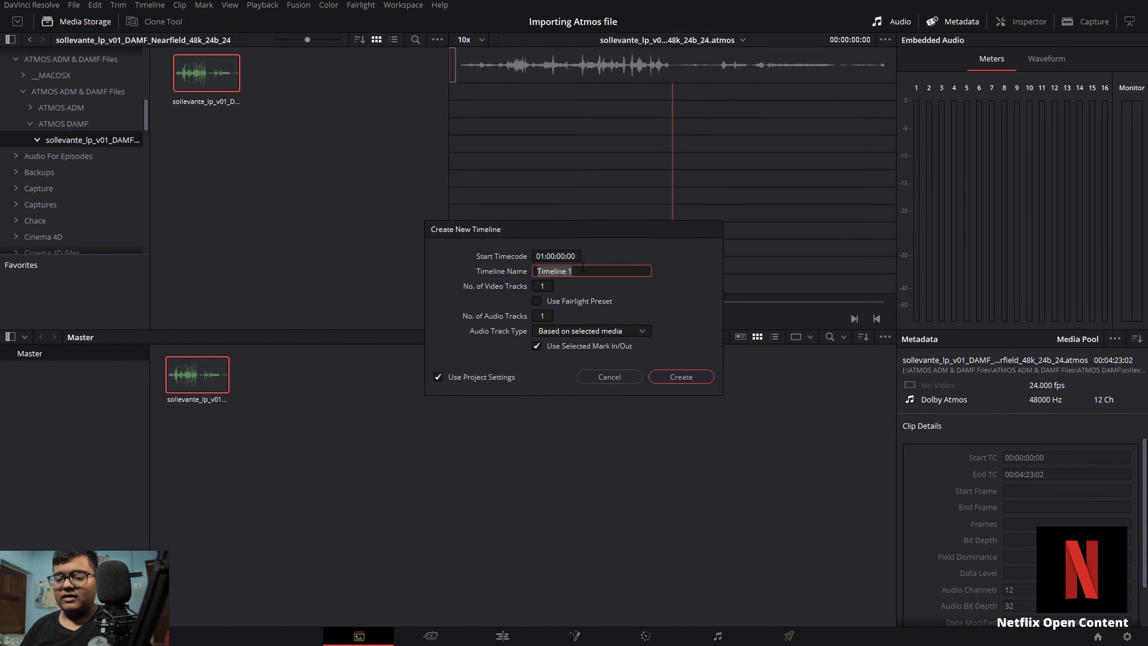
pyautogui.press('BackSpace')
pyautogui.write('Atmos ')
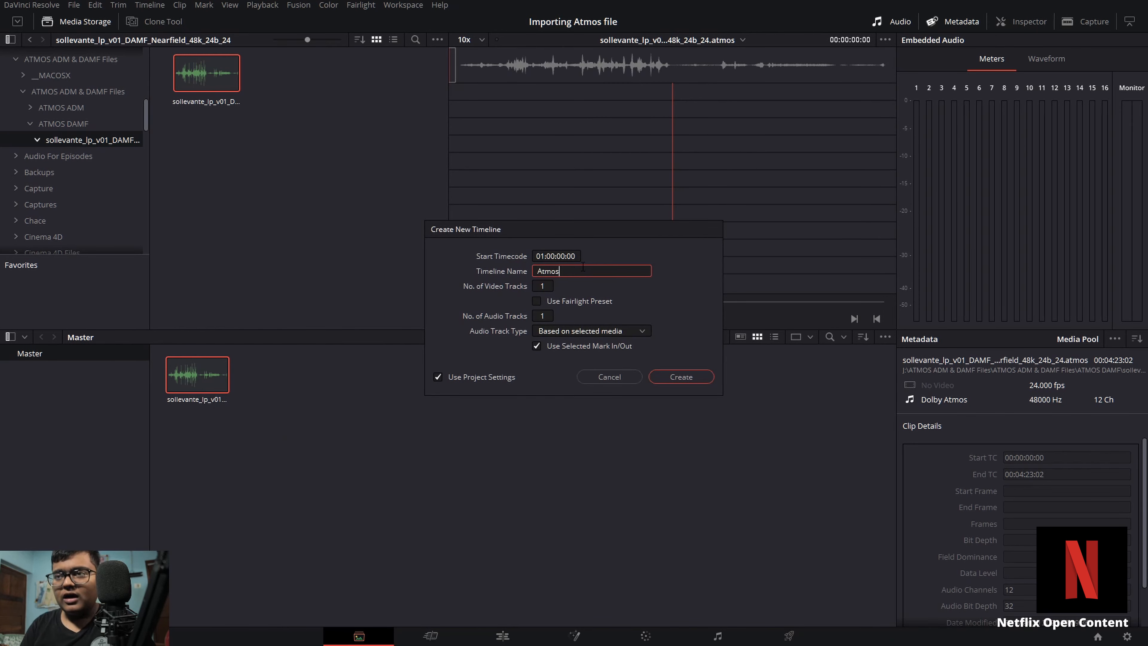
pyautogui.write('Time')
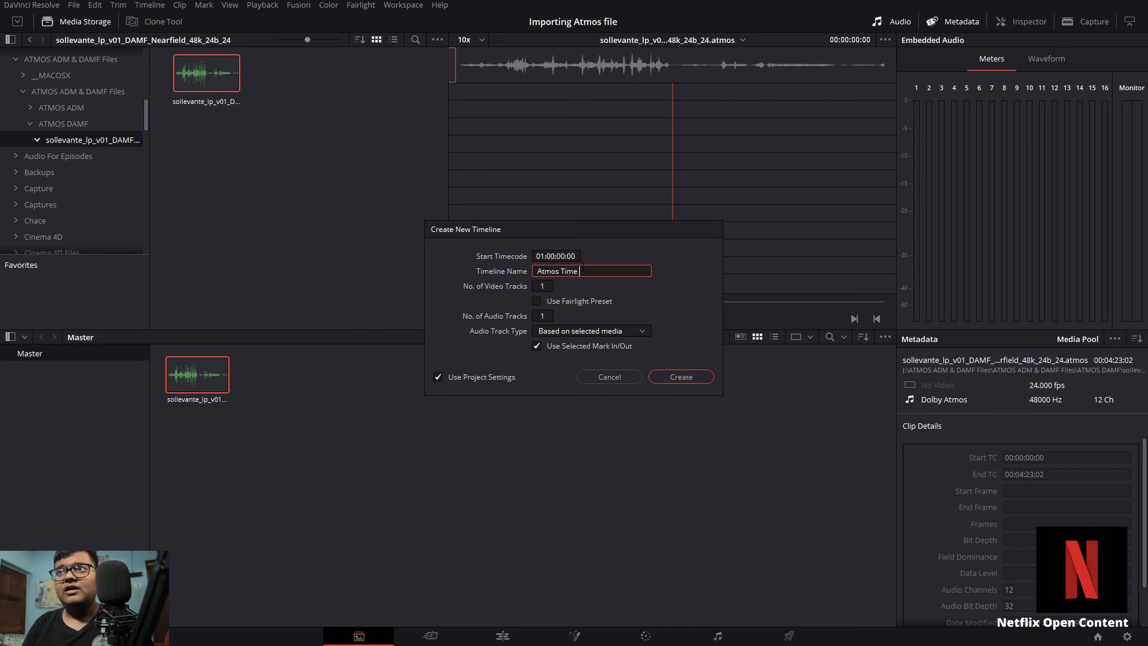
pyautogui.press('BackSpace')
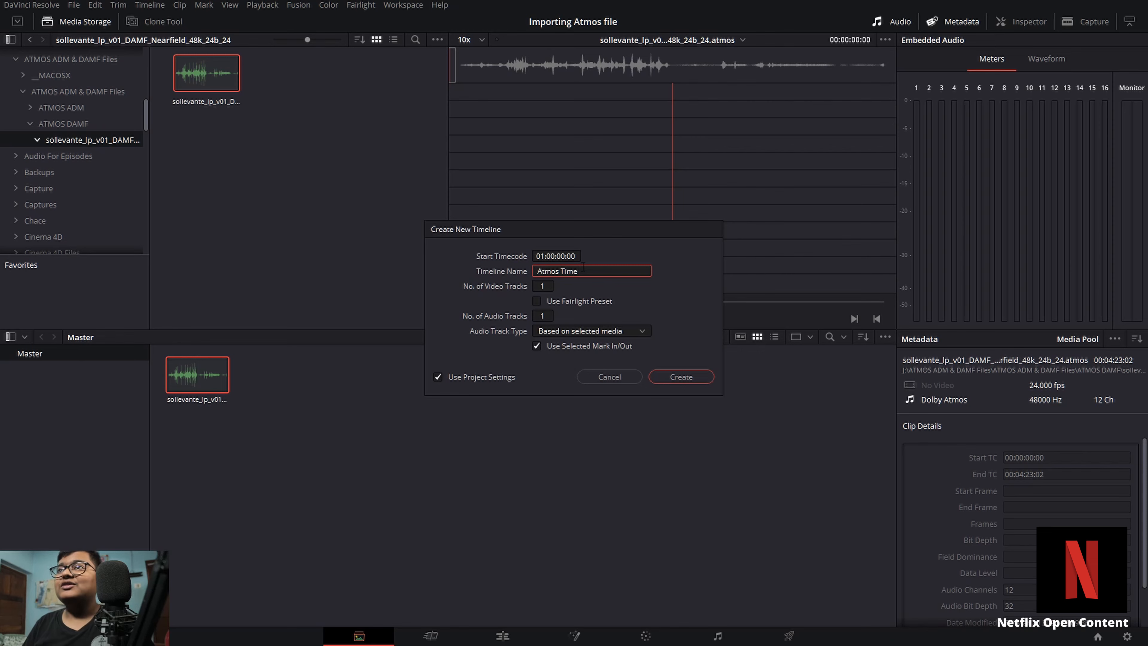
pyautogui.write('line')
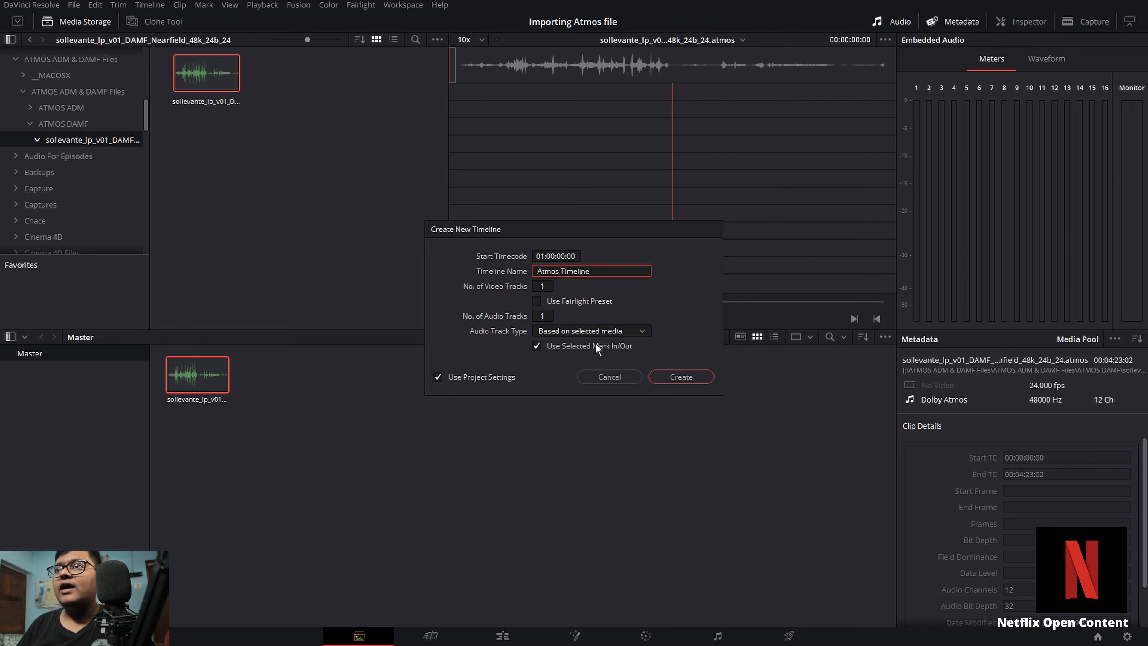
# Step: Turn off project settings, set the timeline resolution to 3840 x 2160 Ultra HD, and create the timeline
pyautogui.click(470, 380)
pyautogui.click(540, 258)
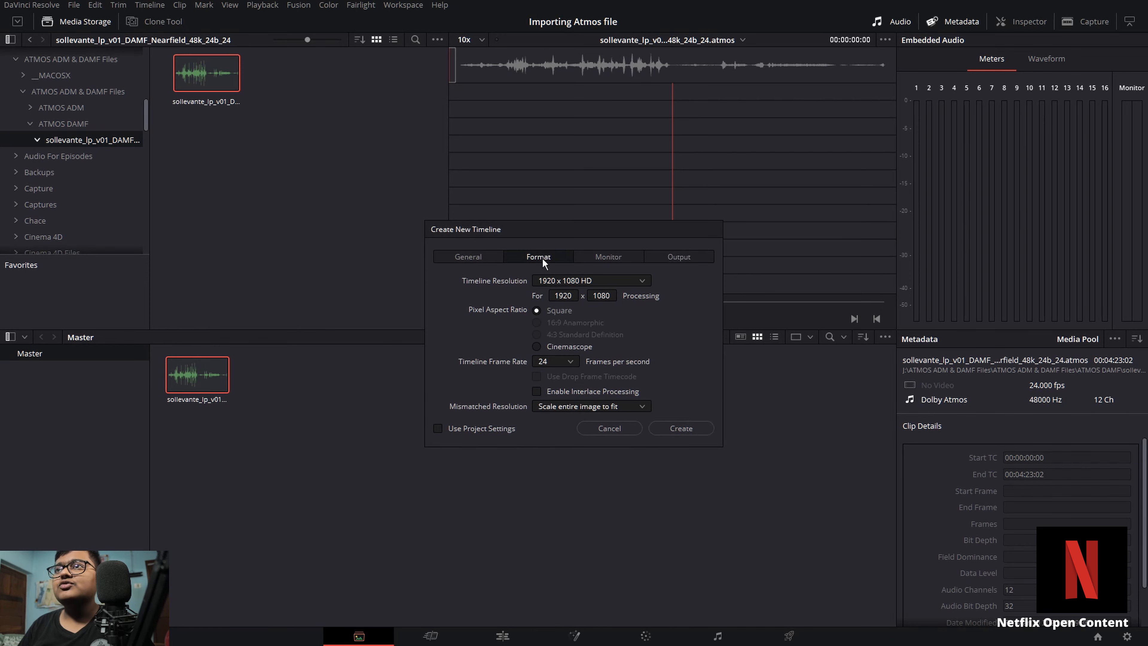
pyautogui.click(563, 285)
pyautogui.scroll(-2, 578, 381)
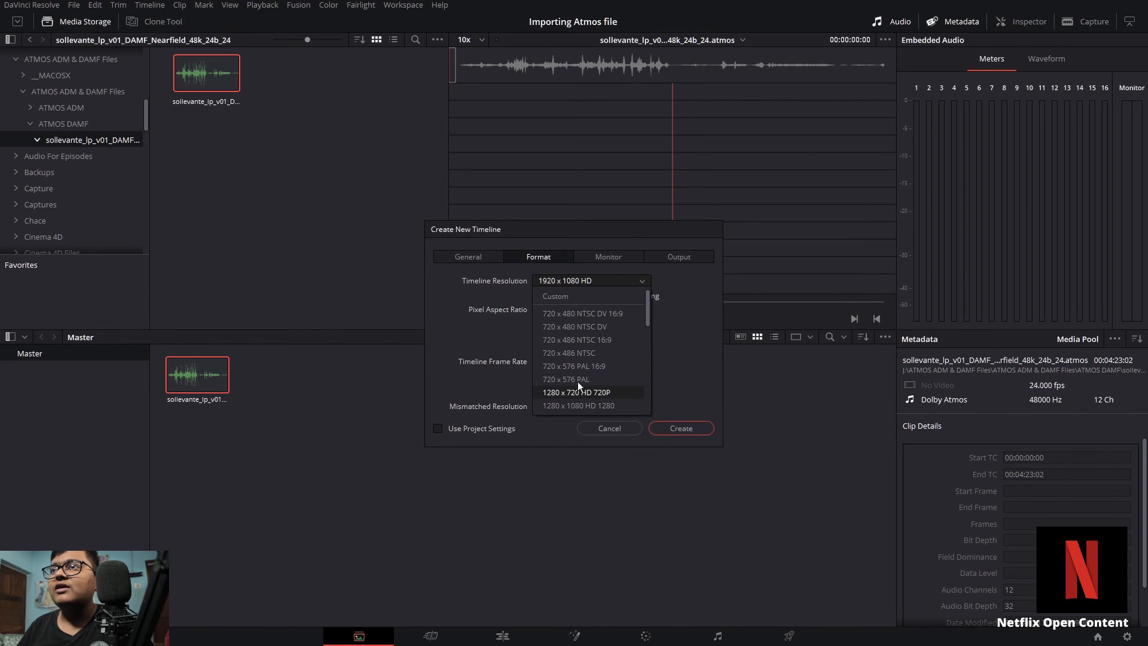
pyautogui.click(587, 323)
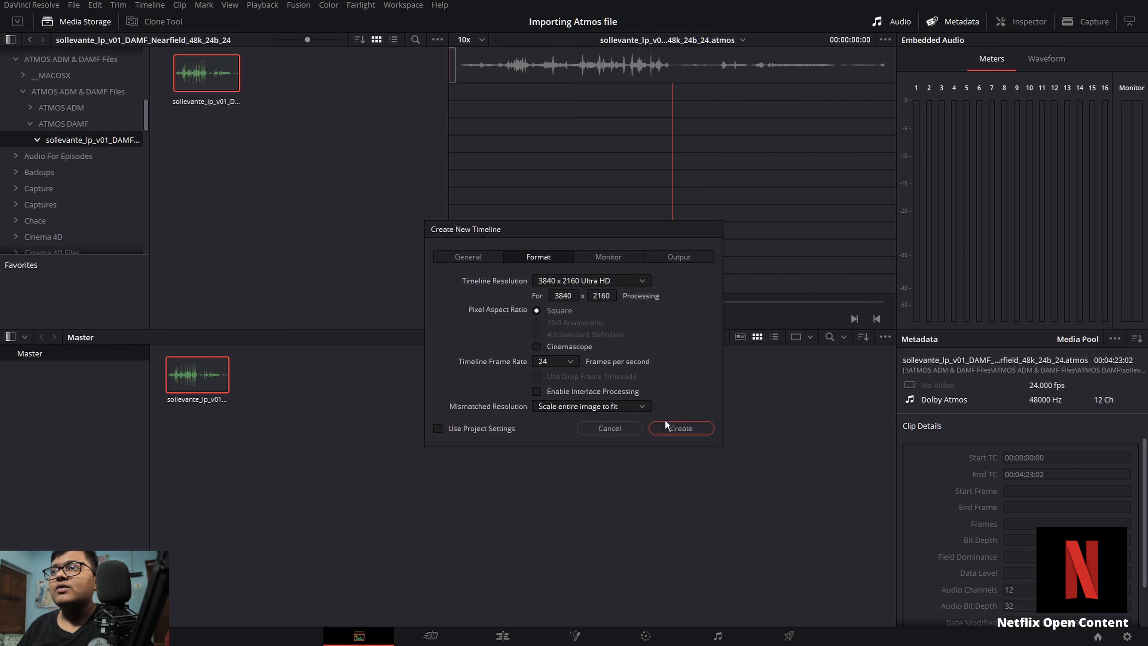
pyautogui.click(691, 430)
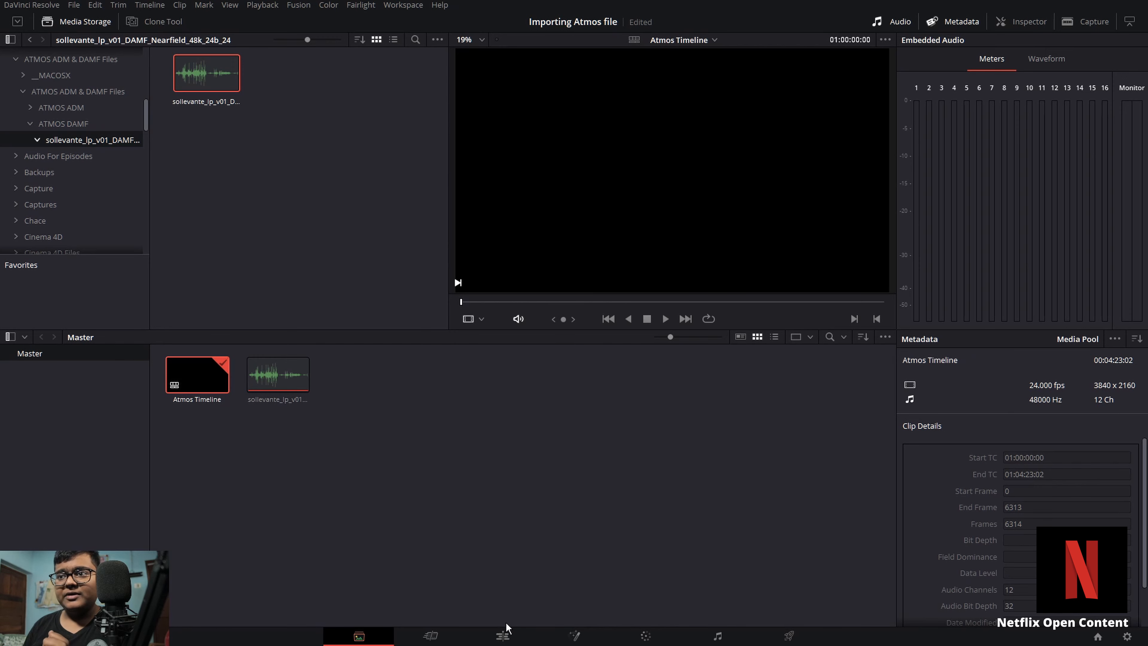
# Step: Open the timeline on the Edit page and enlarge the audio track's height
pyautogui.click(502, 634)
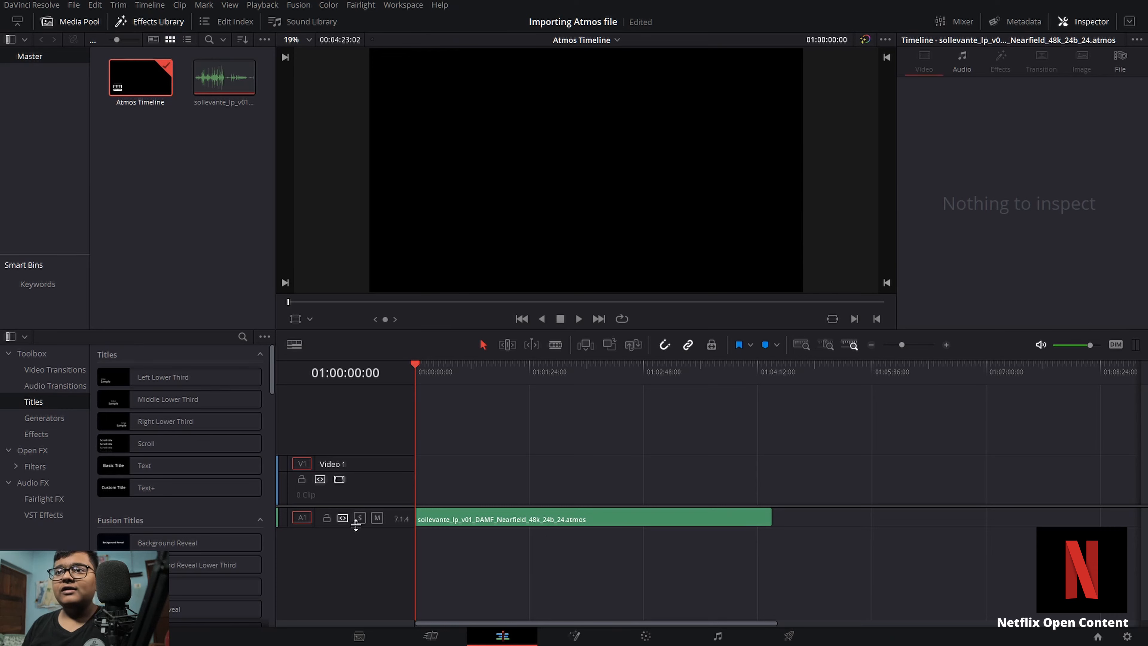
pyautogui.moveTo(353, 527); pyautogui.dragTo(352, 593)
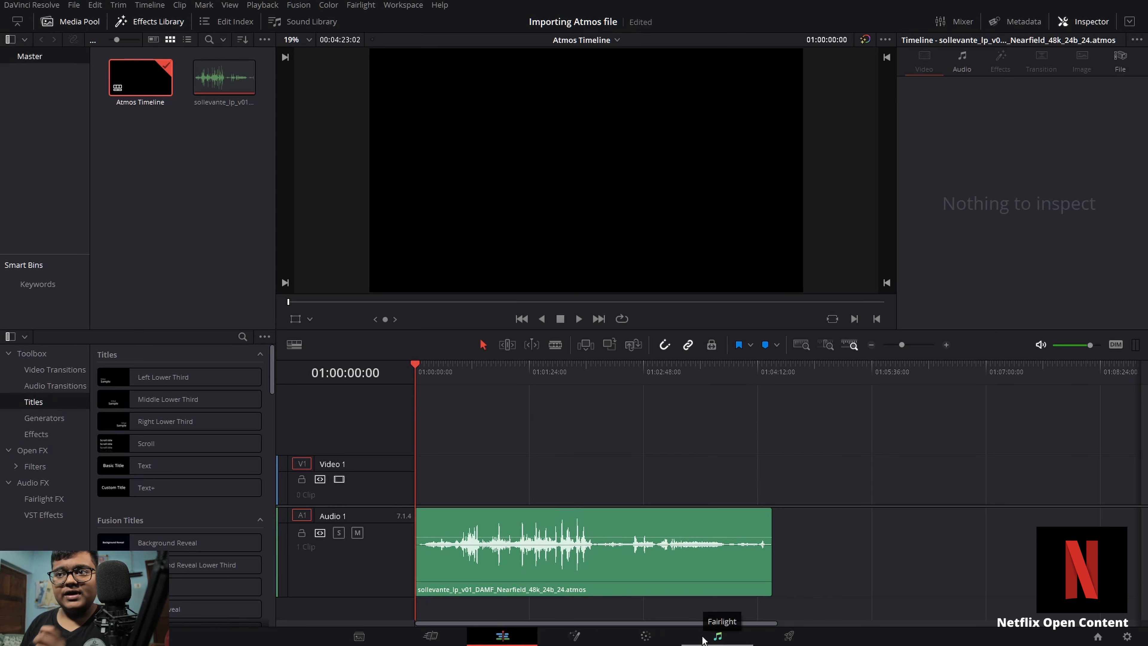
# Step: Switch to the Fairlight page and enlarge the audio track to show all twelve channel lanes
pyautogui.click(718, 636)
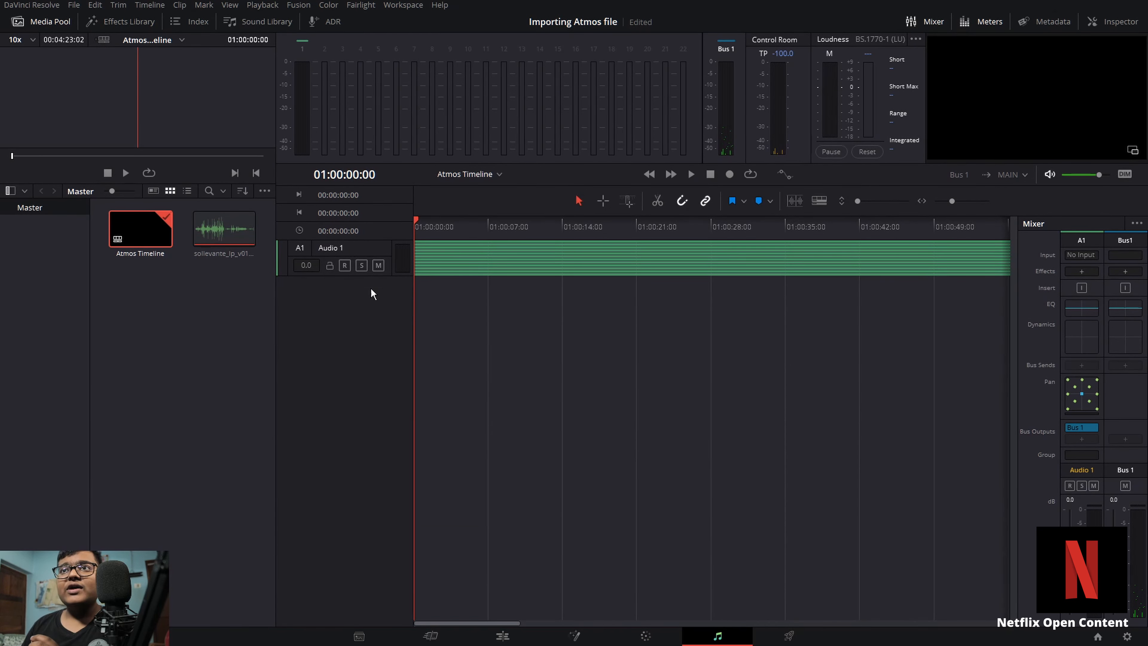
pyautogui.moveTo(367, 274); pyautogui.dragTo(365, 516)
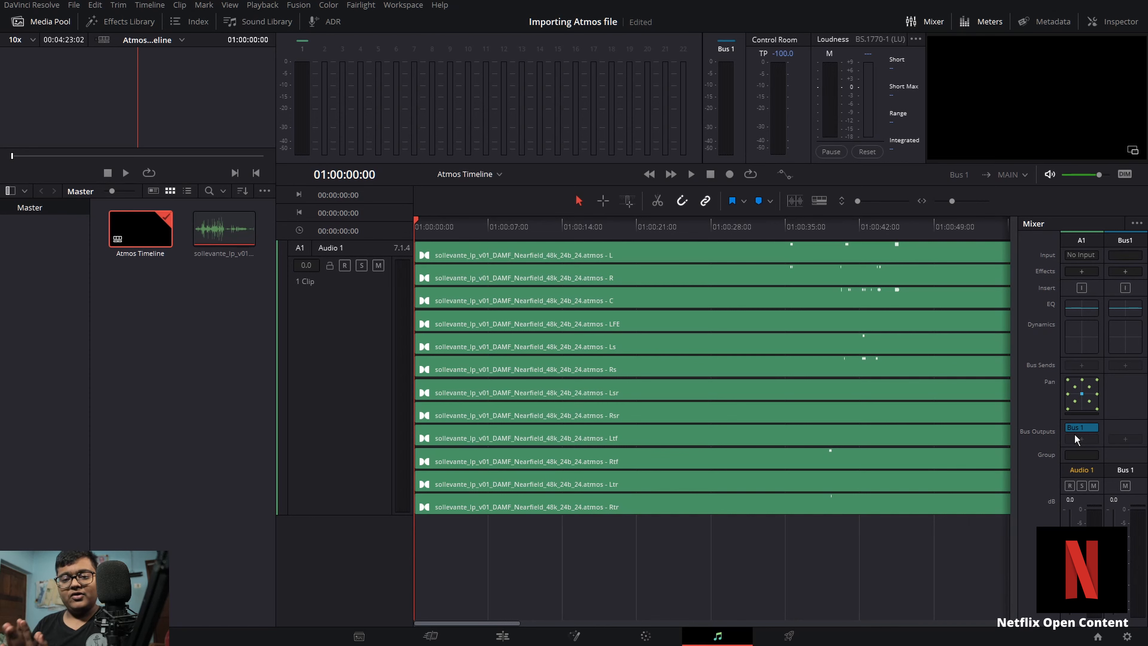
# Step: Set the Atmos clip's audio format to Stereo in its Clip Attributes and confirm
pyautogui.click(757, 226)
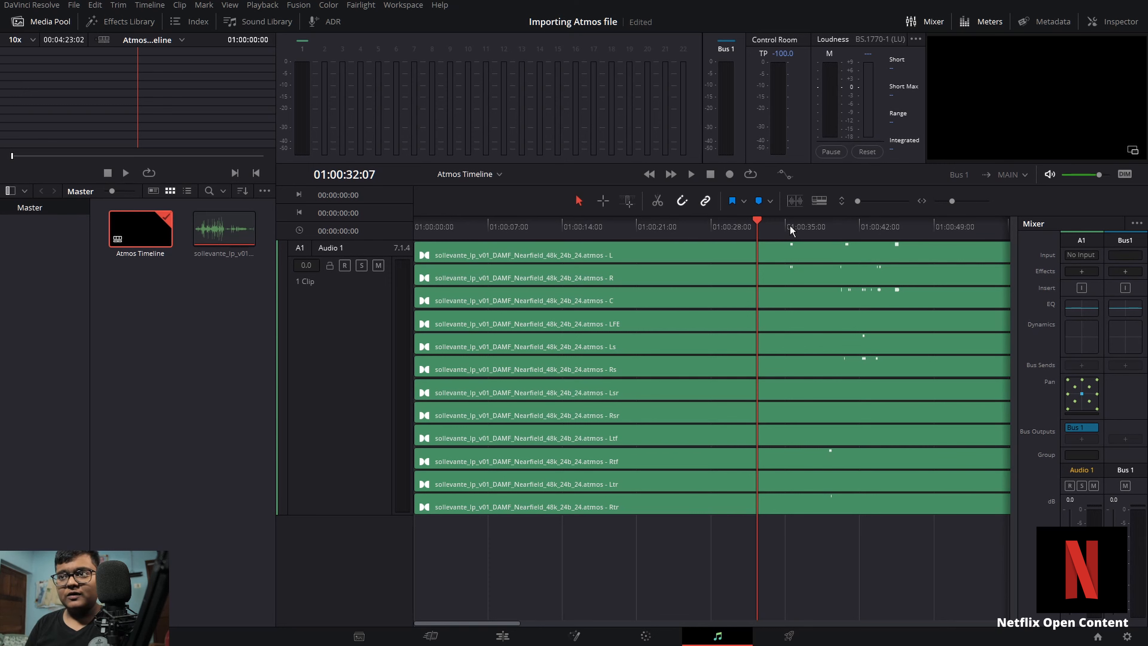
pyautogui.click(644, 302)
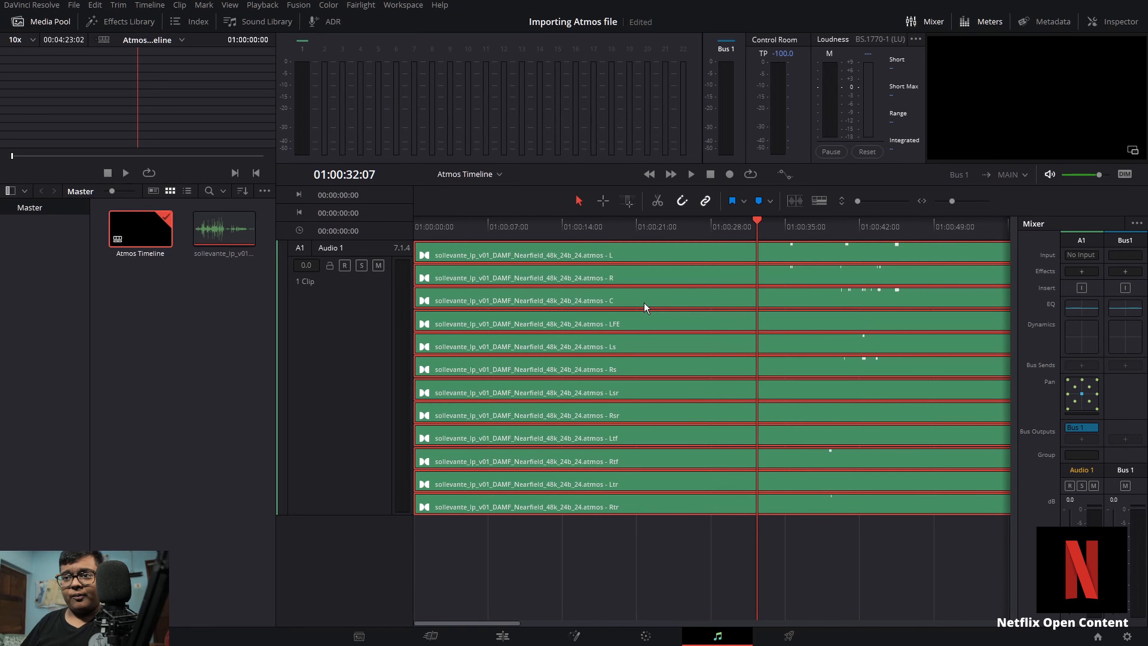
pyautogui.click(363, 474)
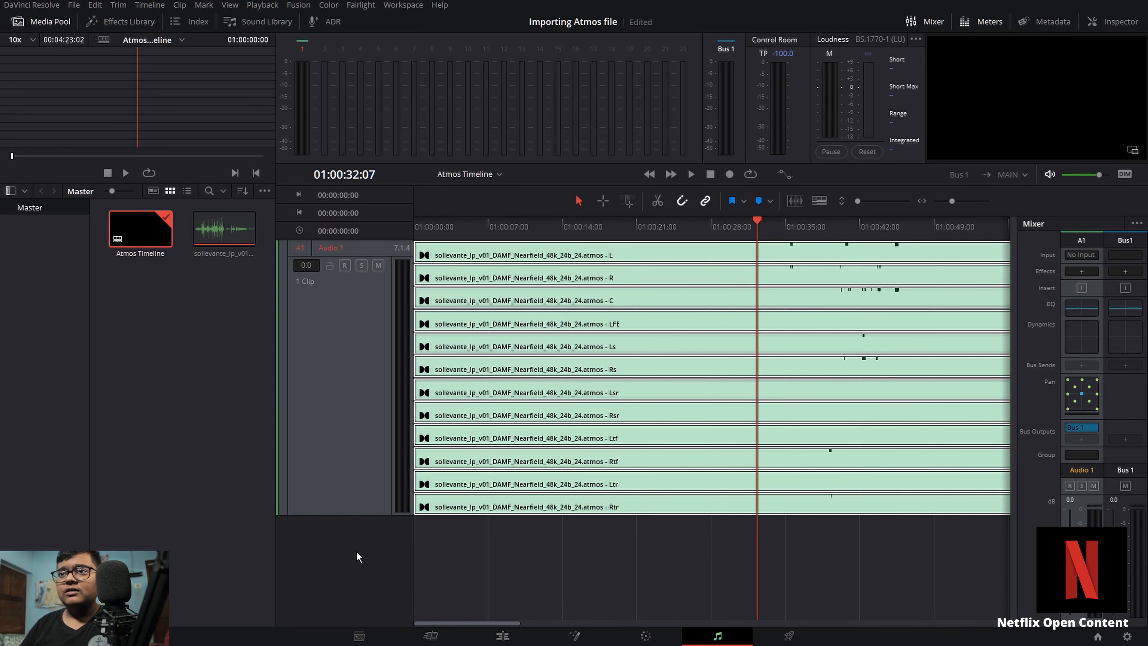
pyautogui.click(423, 498)
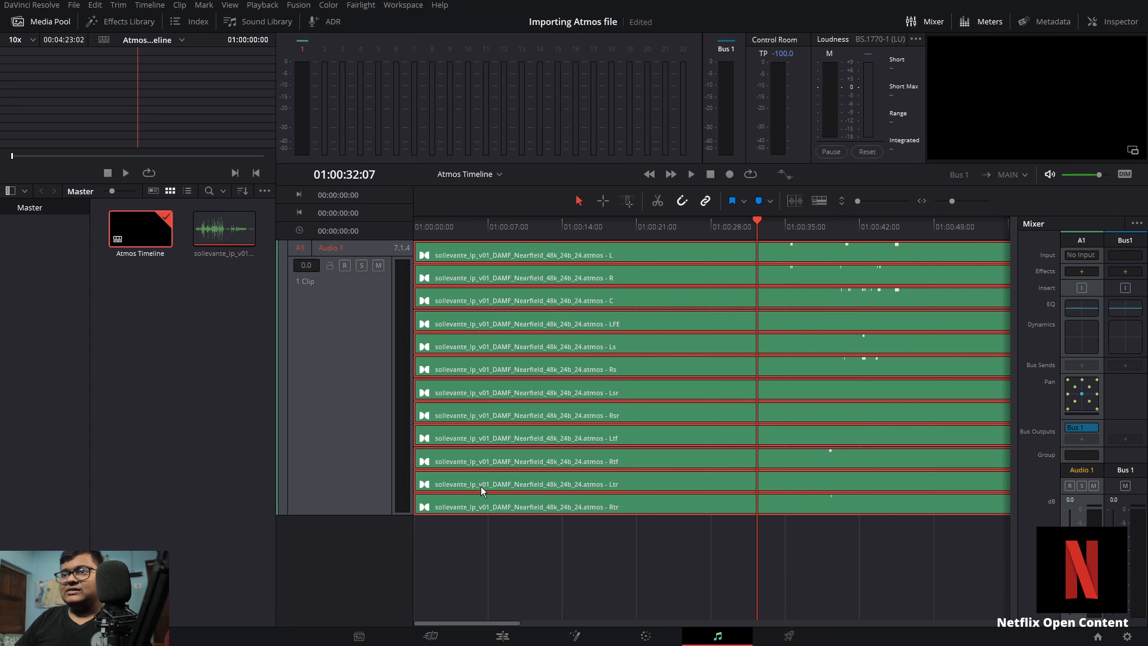
pyautogui.rightClick(526, 474)
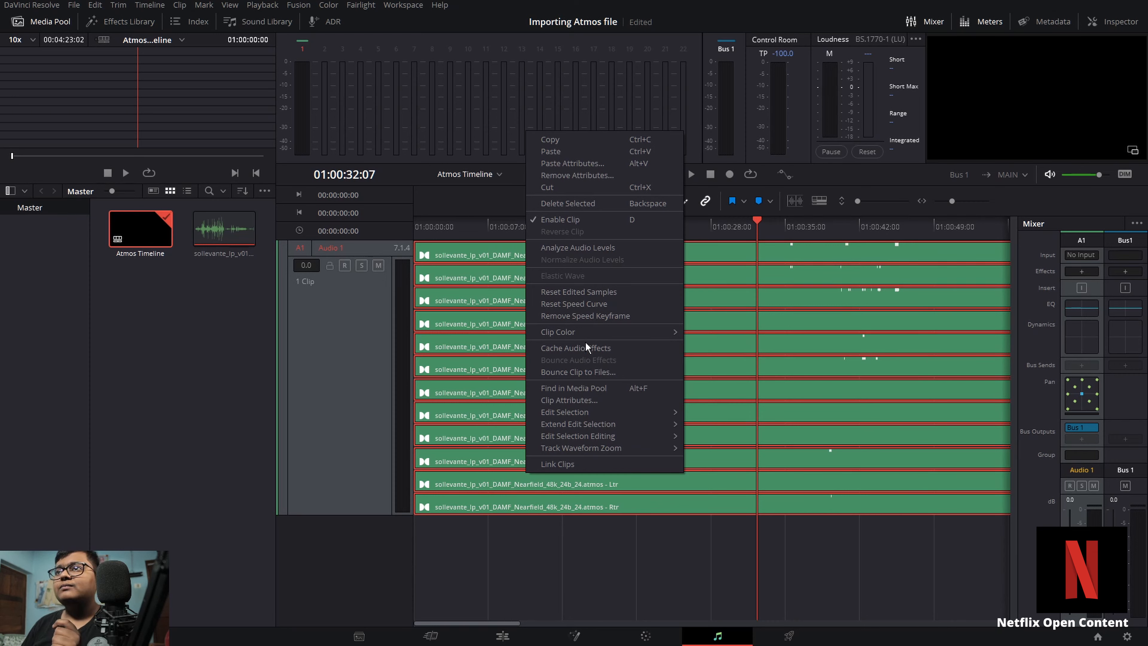
pyautogui.click(586, 400)
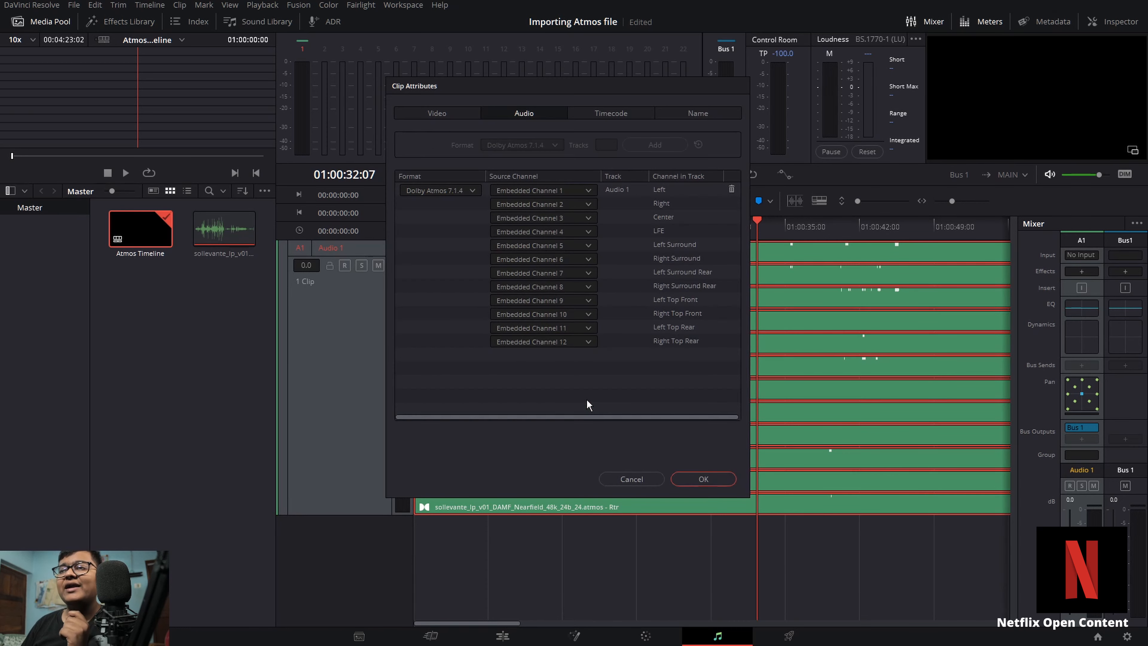
pyautogui.click(450, 189)
pyautogui.click(458, 206)
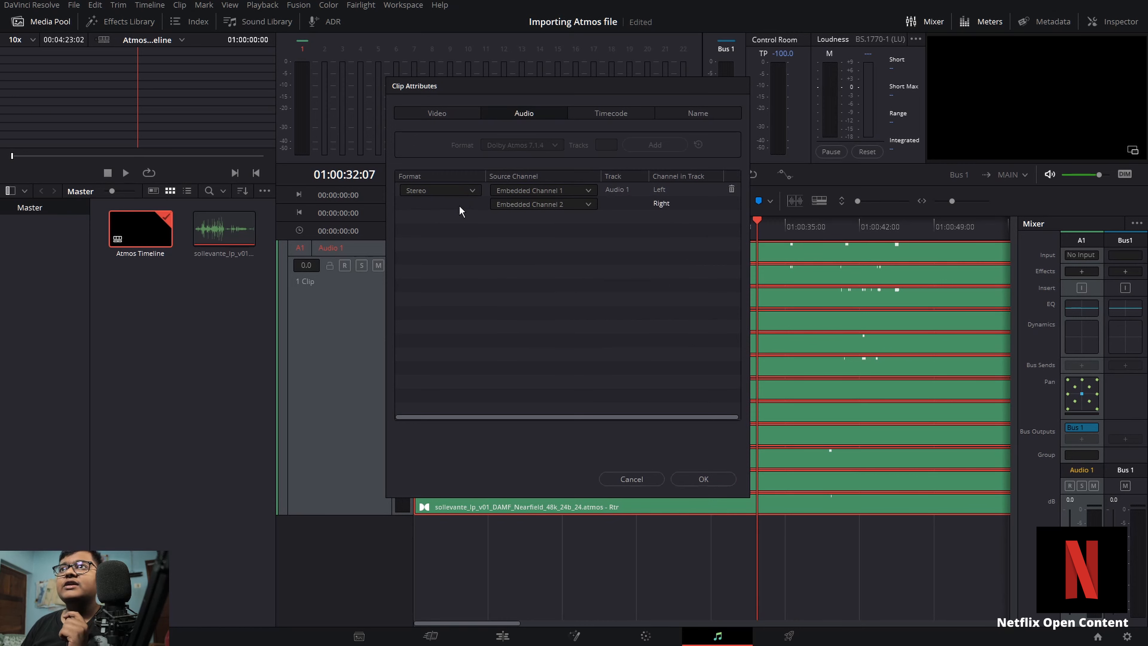
pyautogui.click(703, 479)
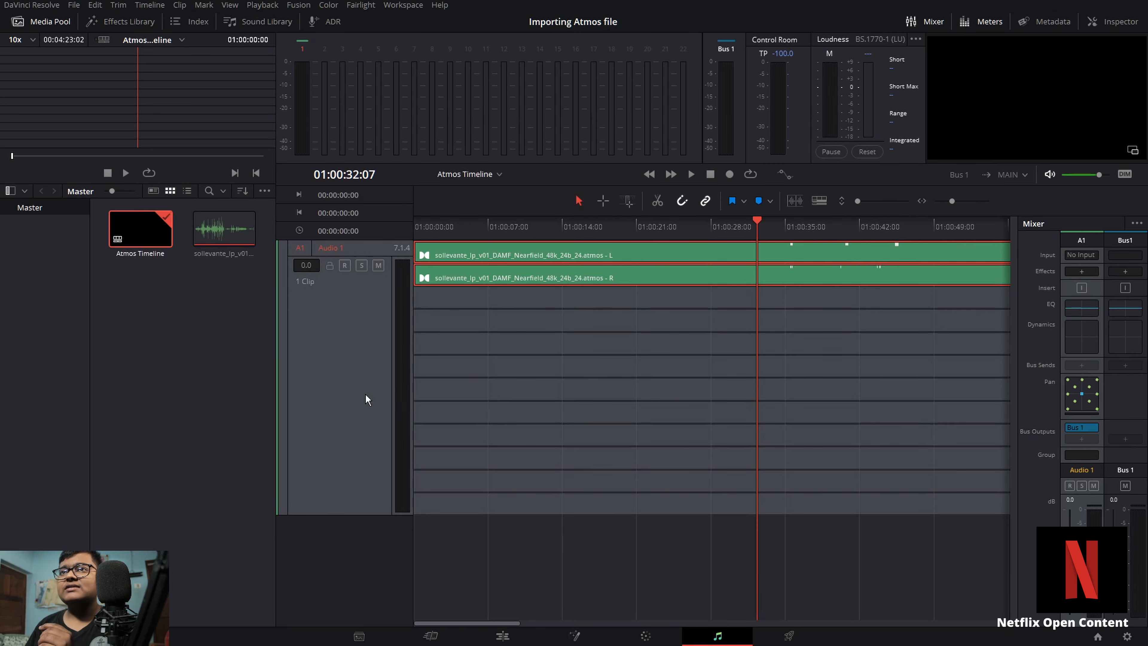
# Step: Change the Audio 1 track type to stereo
pyautogui.click(359, 398)
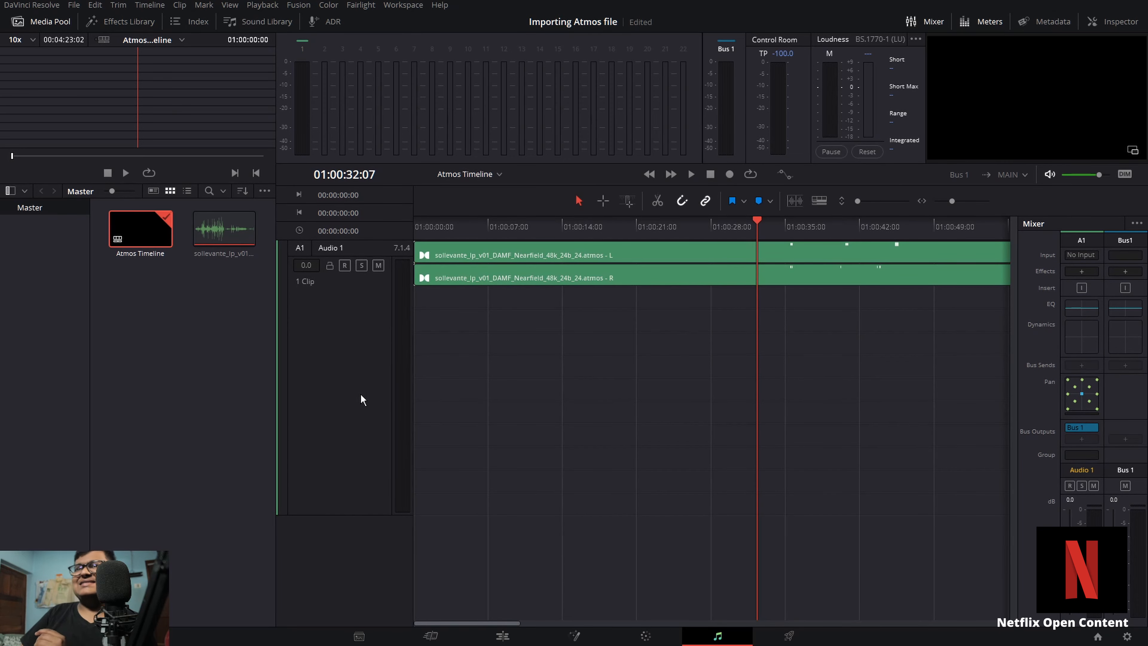
pyautogui.moveTo(361, 394); pyautogui.dragTo(358, 313)
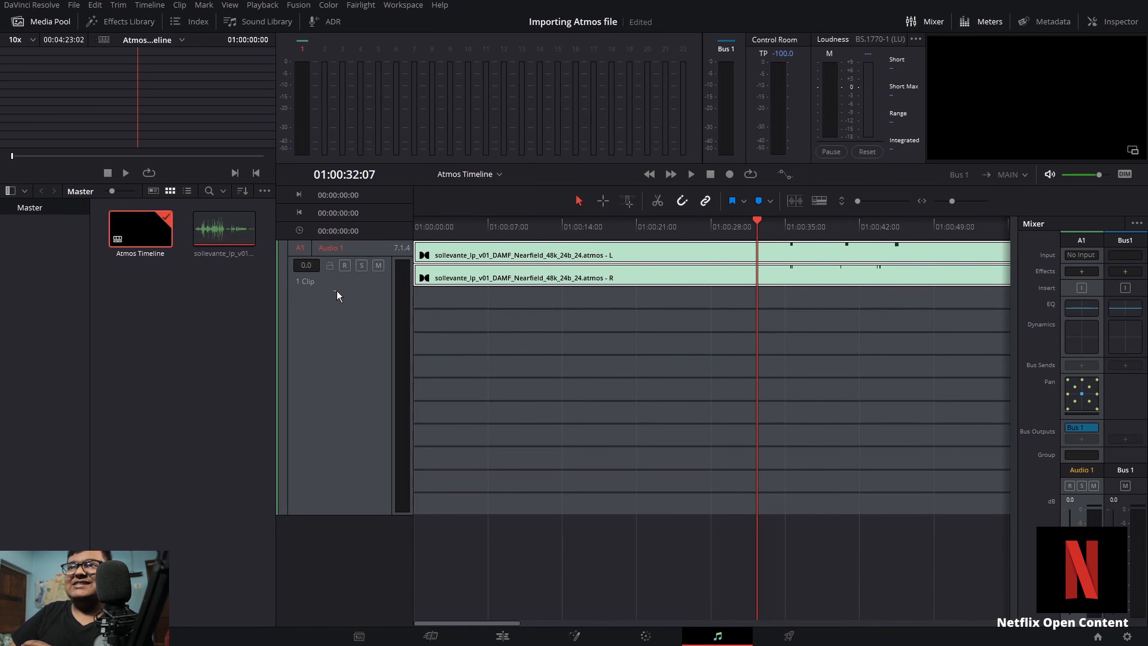
pyautogui.click(353, 310)
pyautogui.click(319, 342)
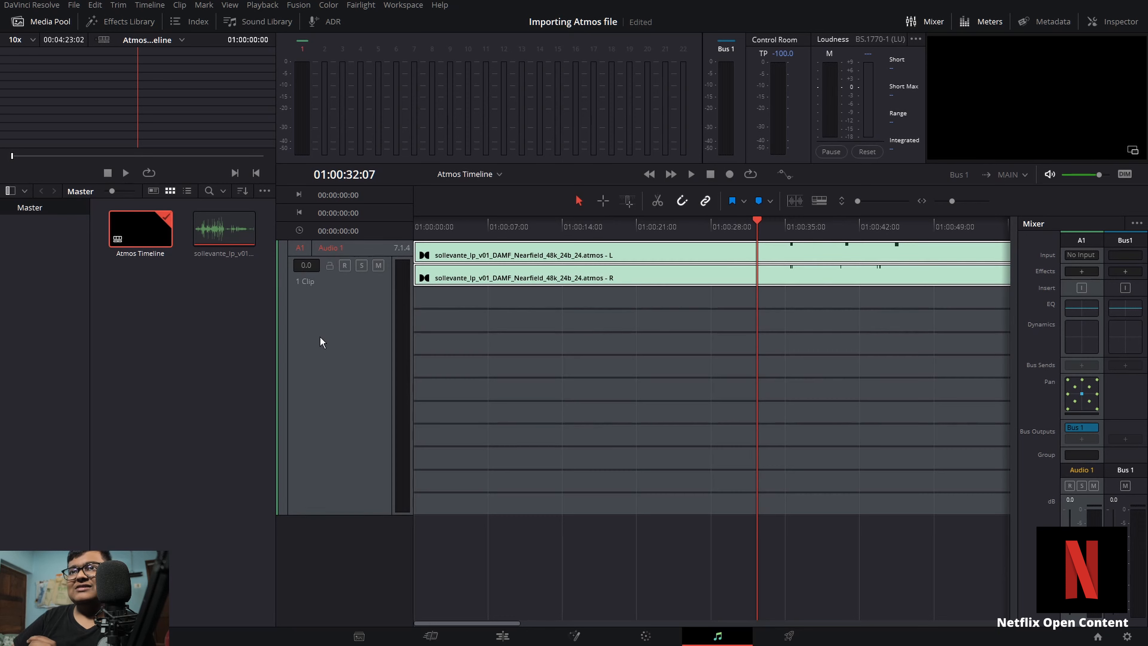
pyautogui.click(353, 367)
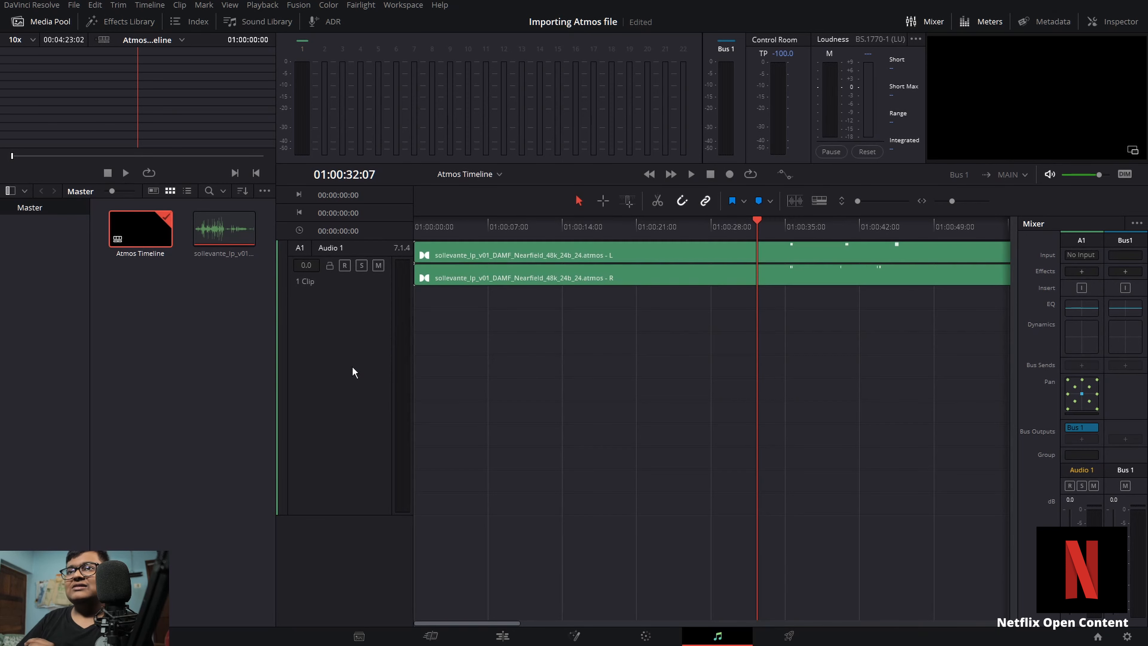
pyautogui.rightClick(352, 367)
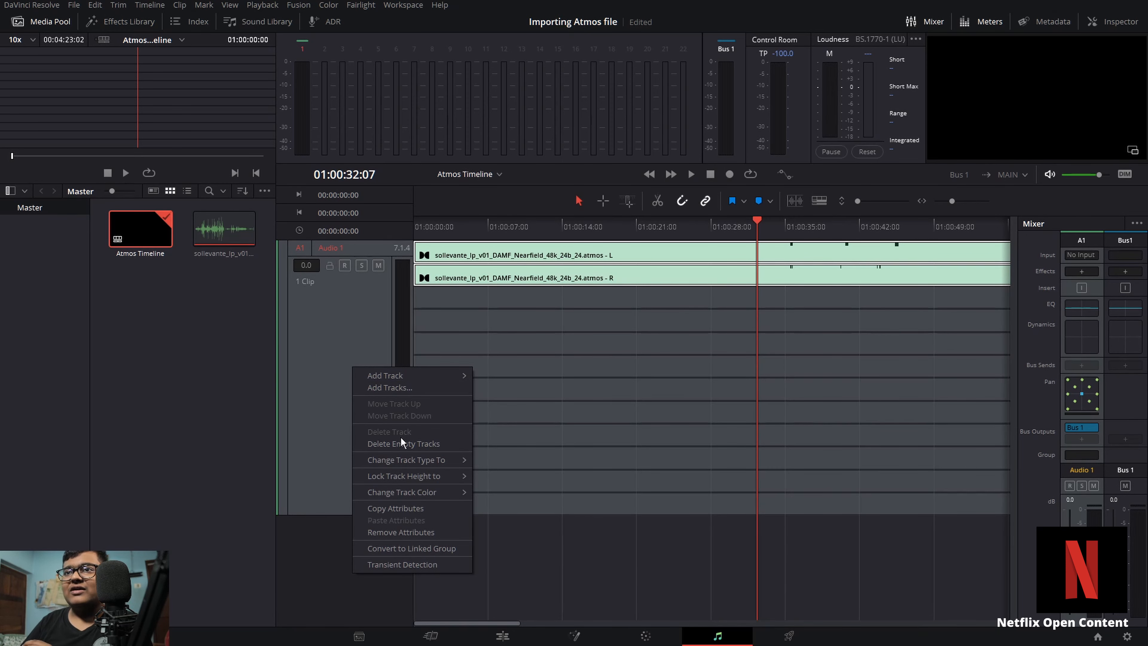
pyautogui.moveTo(409, 460)
pyautogui.click(509, 482)
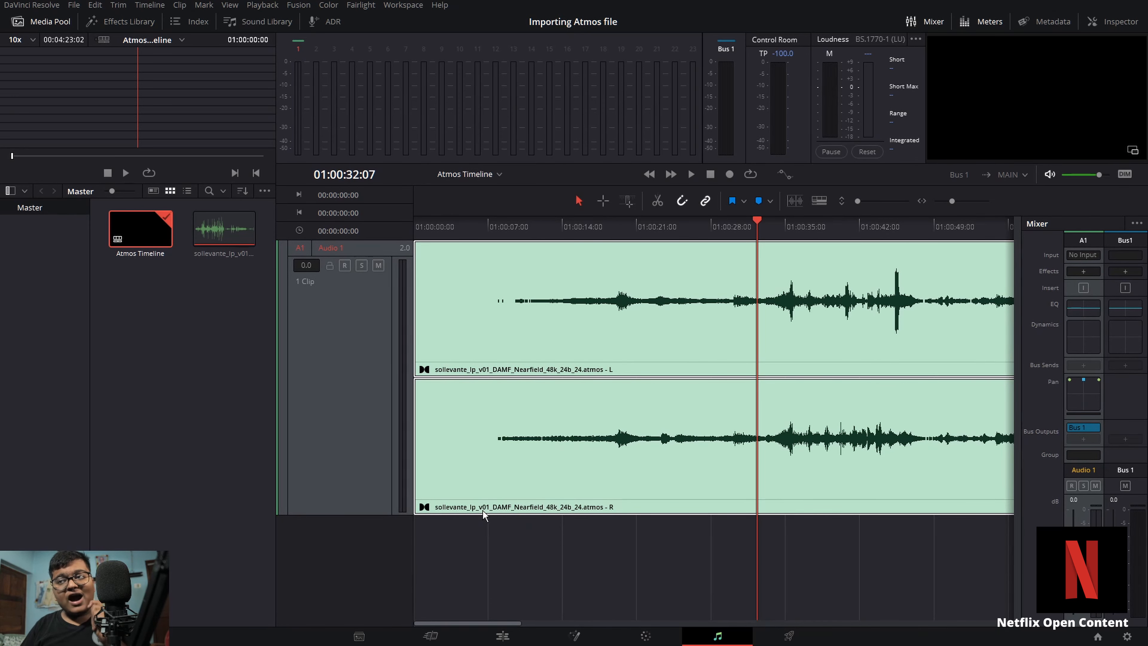
# Step: Play the stereo track back from about seven seconds into the timeline
pyautogui.click(494, 231)
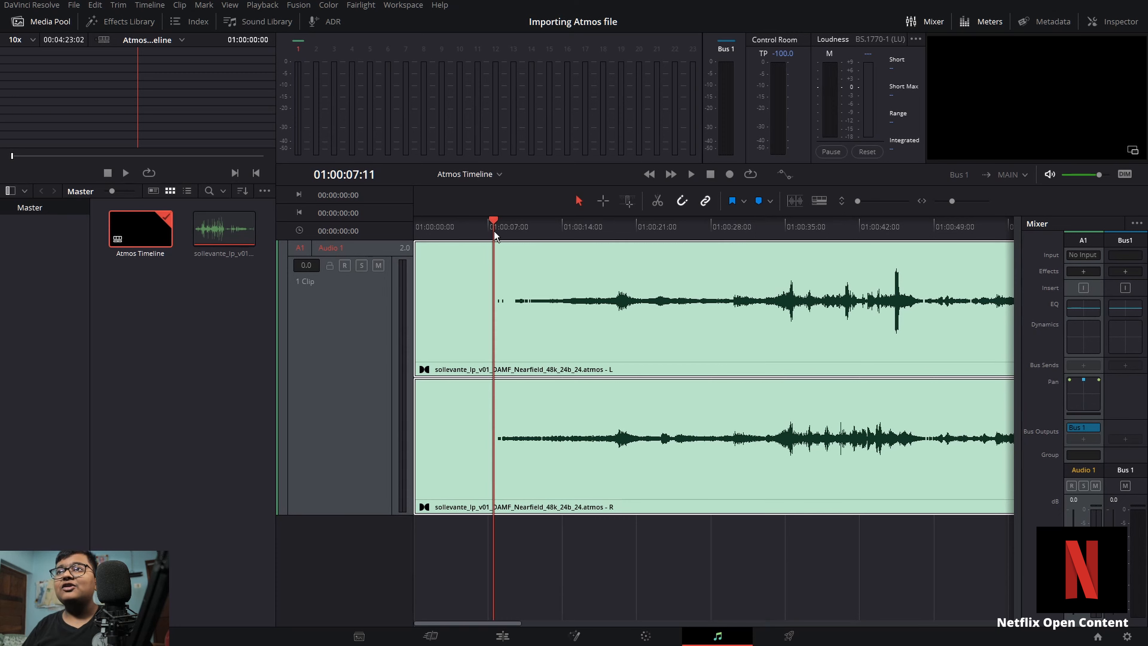
pyautogui.click(531, 235)
pyautogui.press('space')
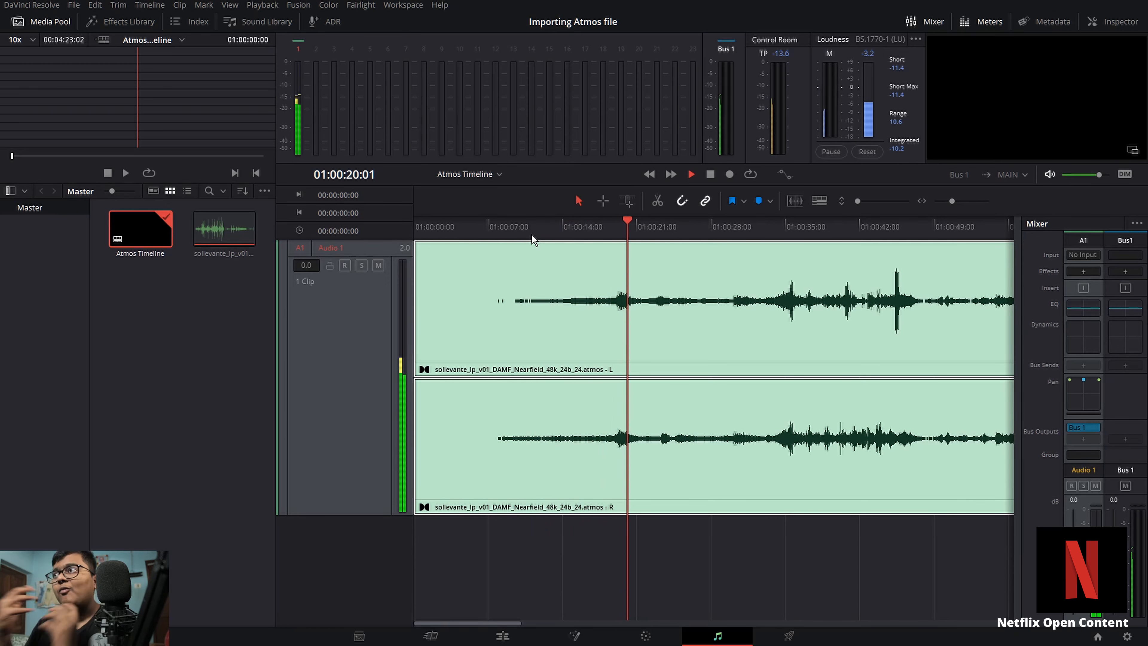
# Step: Stop playback and add a new Dolby Atmos 5.1.4 audio track to the timeline
pyautogui.press('space')
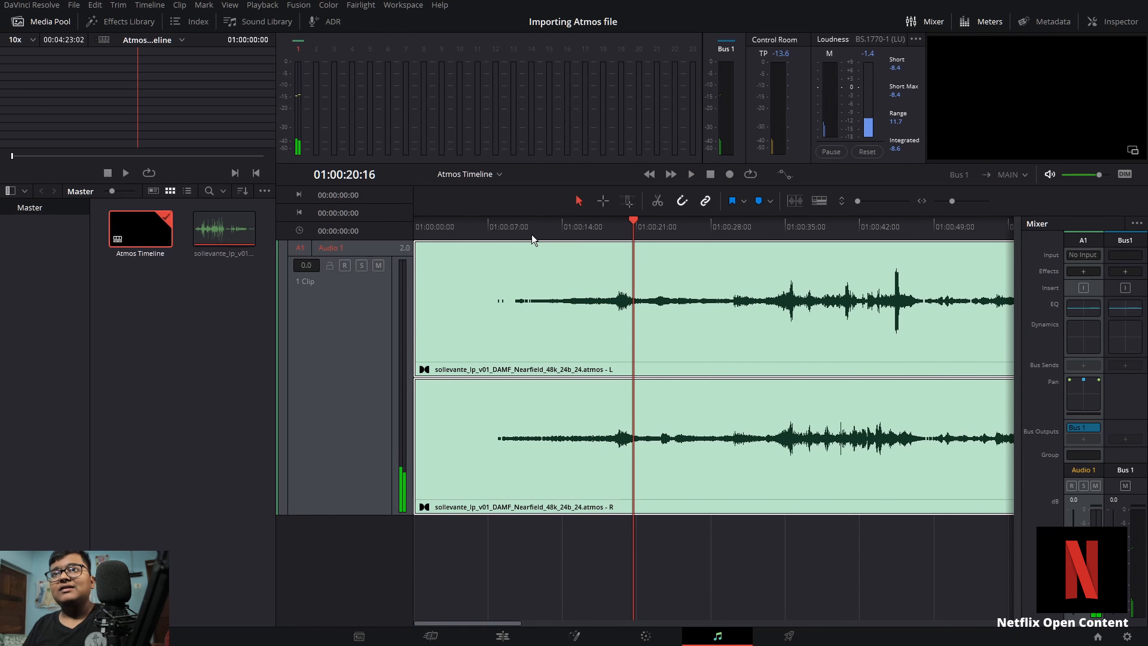
pyautogui.click(346, 563)
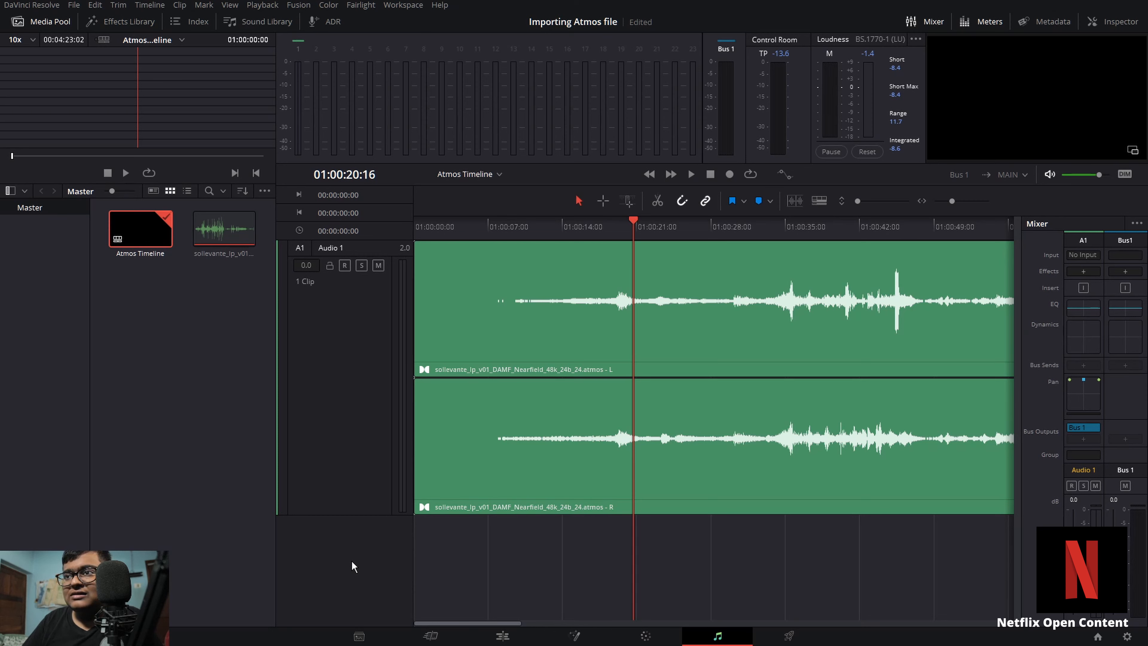
pyautogui.rightClick(353, 562)
pyautogui.moveTo(434, 369)
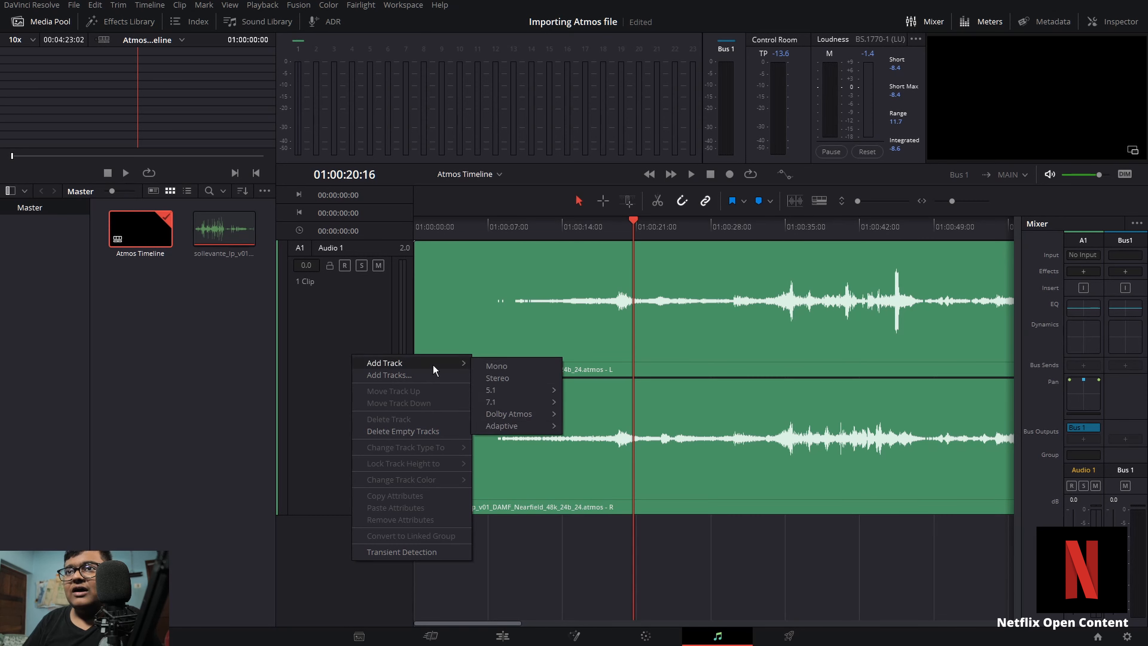
pyautogui.moveTo(509, 413)
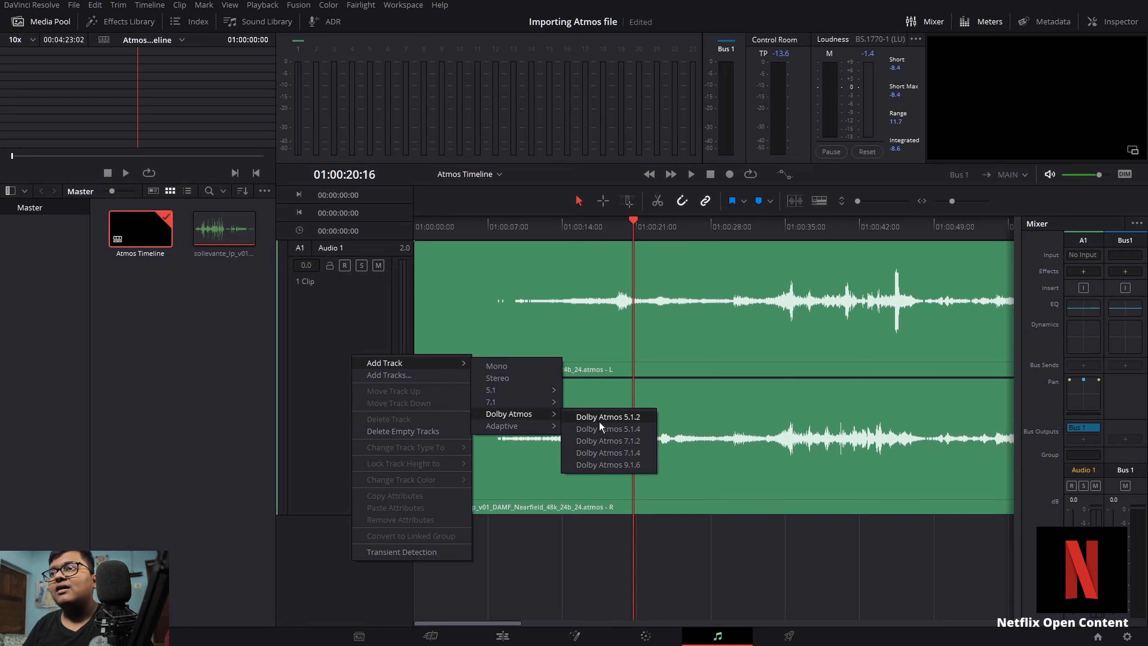
pyautogui.click(606, 432)
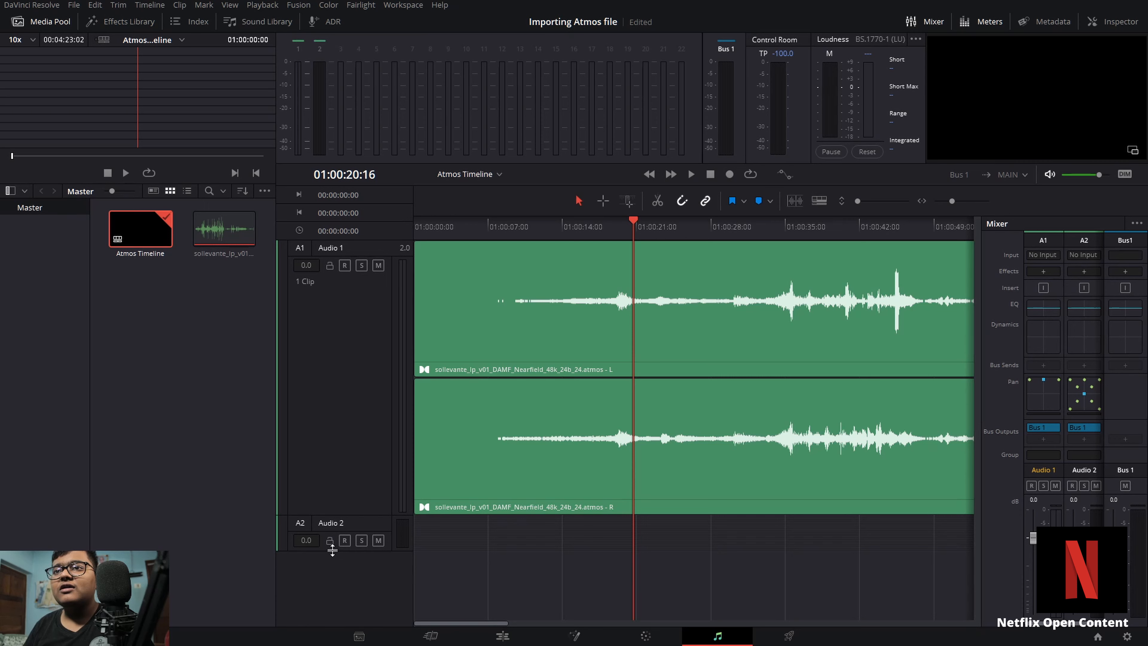
# Step: Set the Atmos clip's audio format to Dolby Atmos 5.1.4 in its Clip Attributes and confirm
pyautogui.rightClick(219, 240)
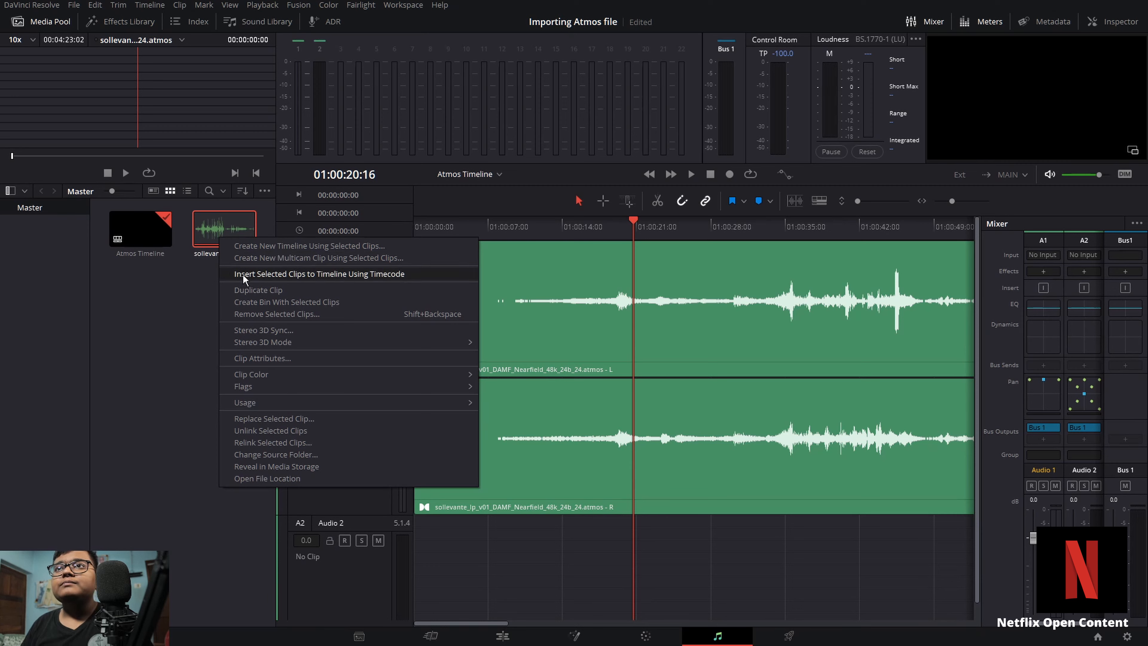
pyautogui.click(260, 361)
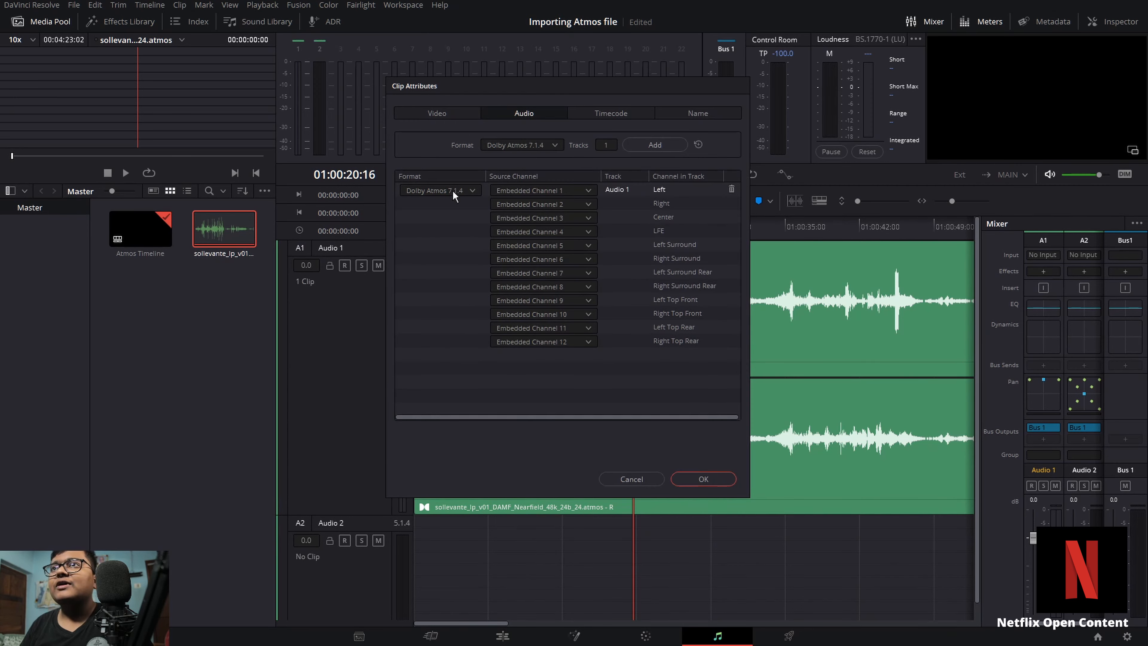
pyautogui.click(454, 192)
pyautogui.click(445, 245)
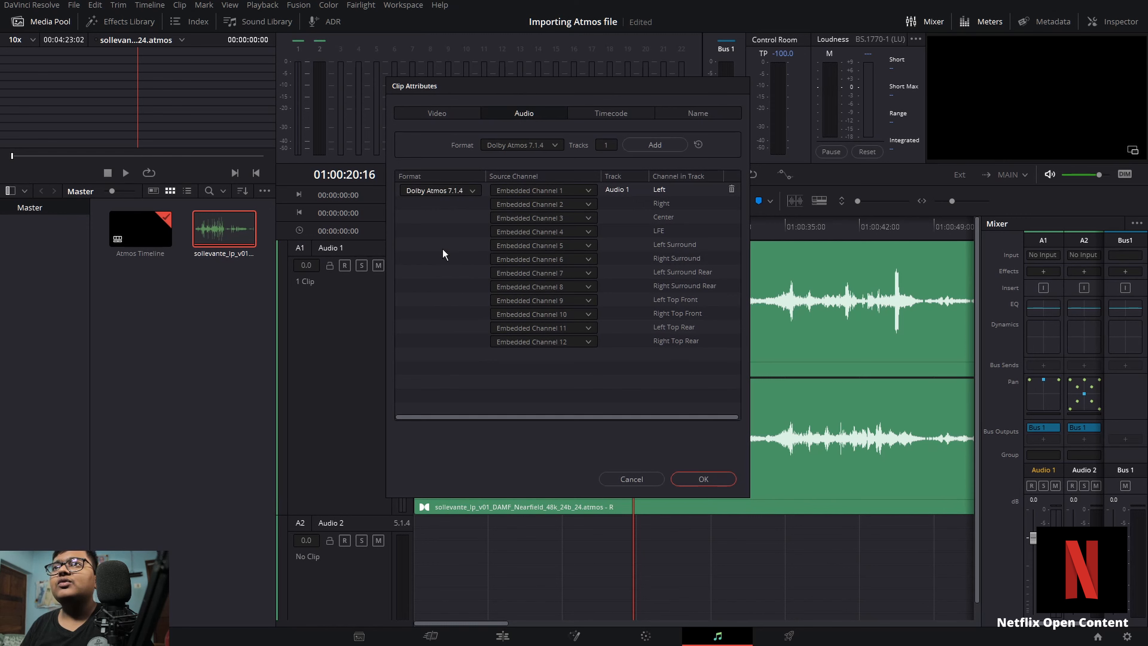
pyautogui.click(526, 145)
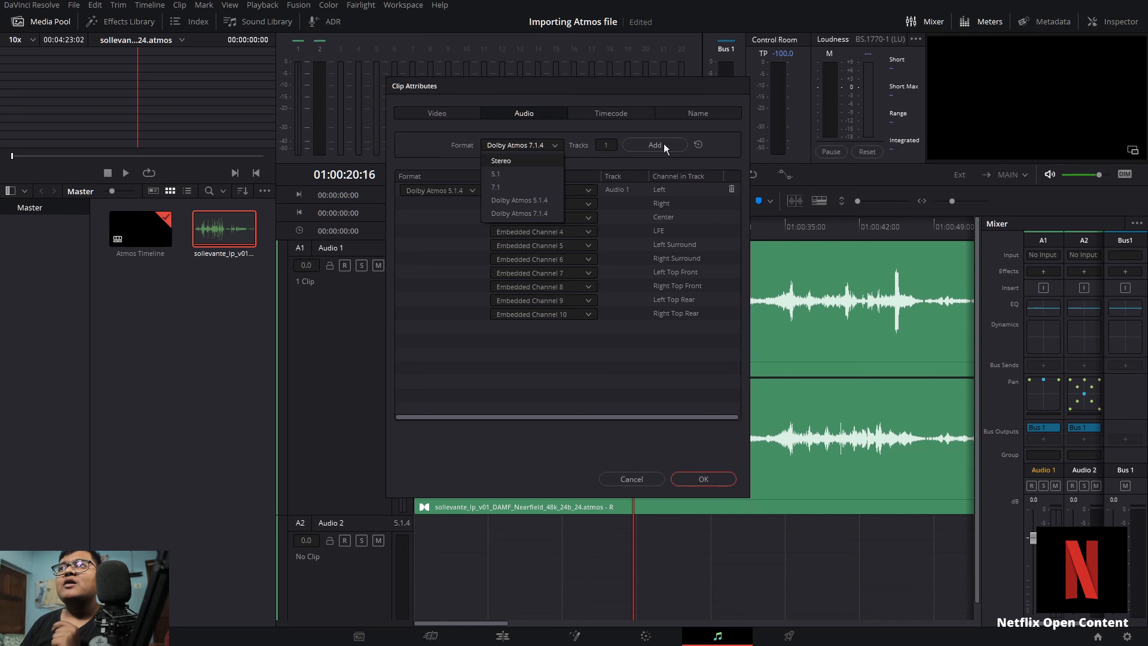
pyautogui.click(568, 378)
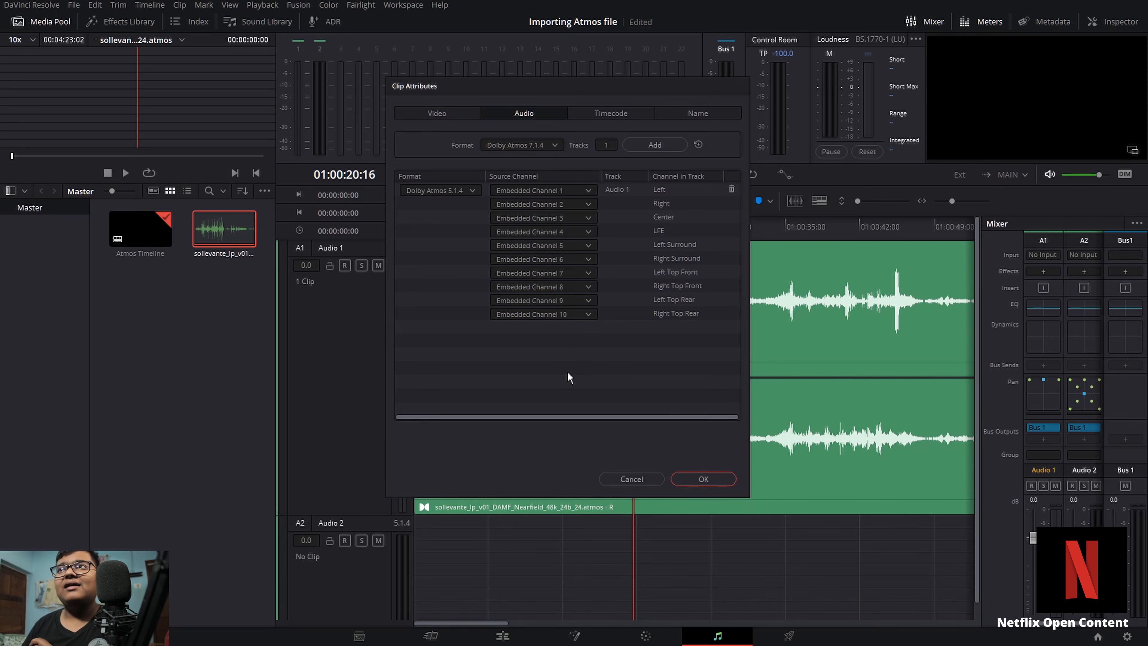
pyautogui.click(468, 192)
pyautogui.click(452, 245)
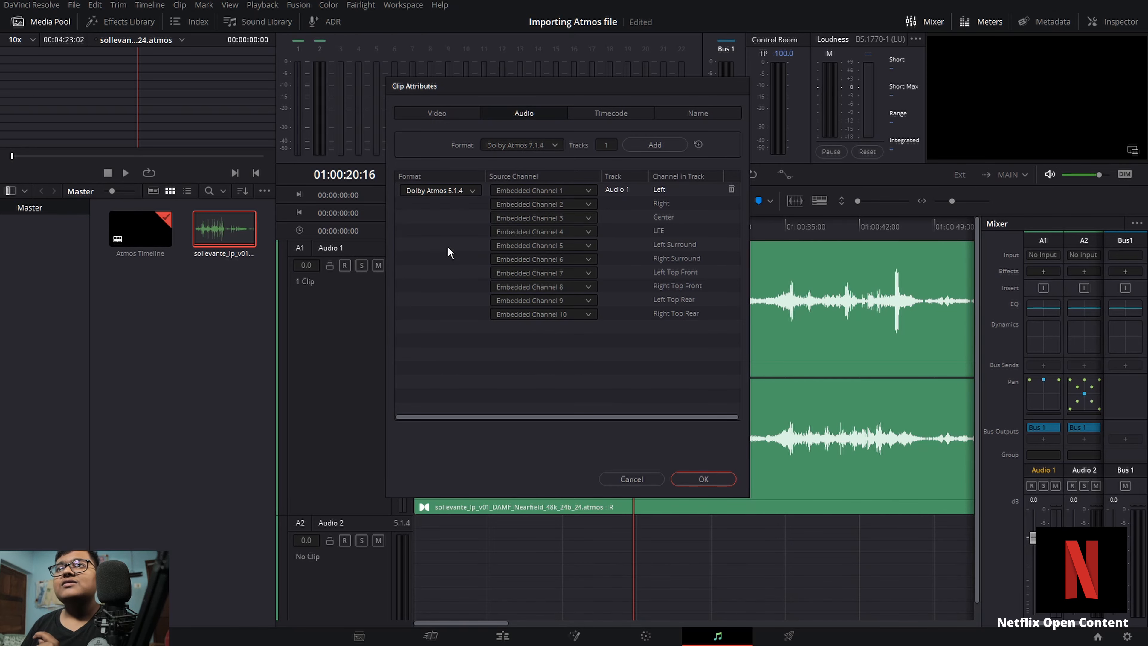
pyautogui.click(703, 479)
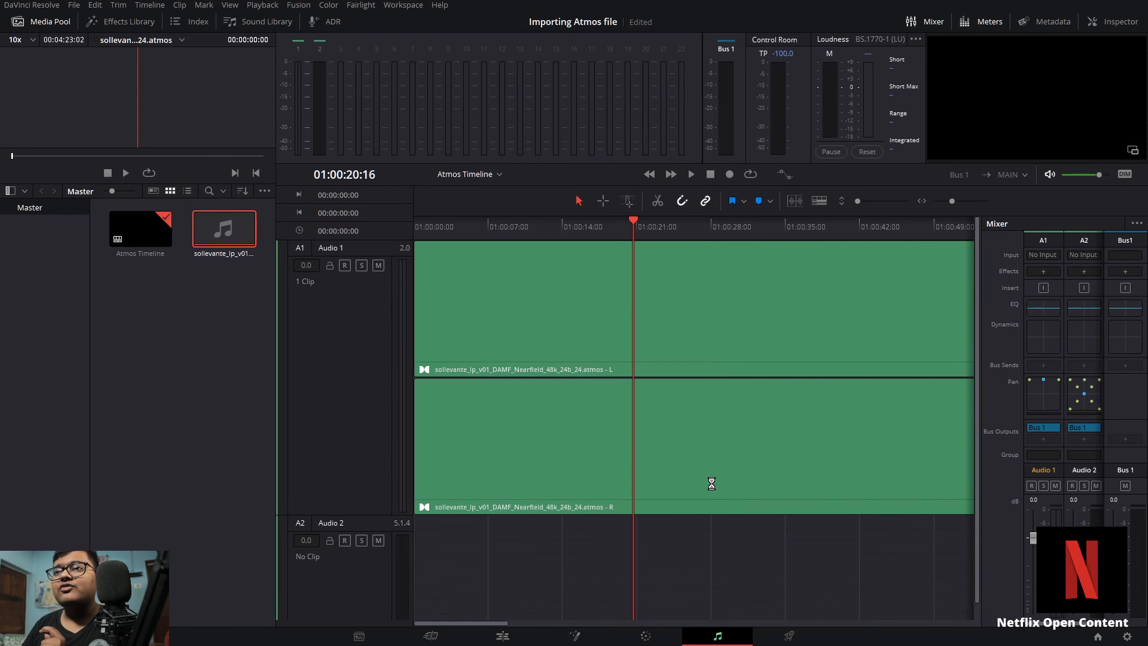
# Step: Place the Atmos clip from the media pool onto the new Audio 2 track and enlarge that track
pyautogui.moveTo(233, 230); pyautogui.dragTo(457, 556)
pyautogui.scroll(-1, 473, 510)
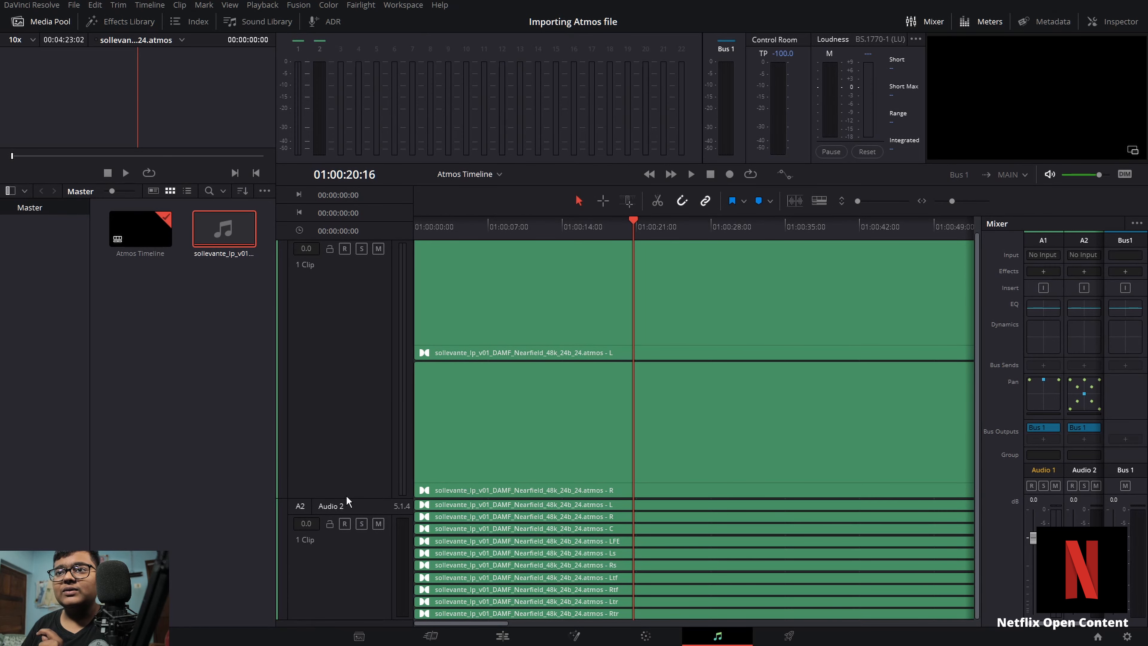
pyautogui.moveTo(341, 497); pyautogui.dragTo(341, 479)
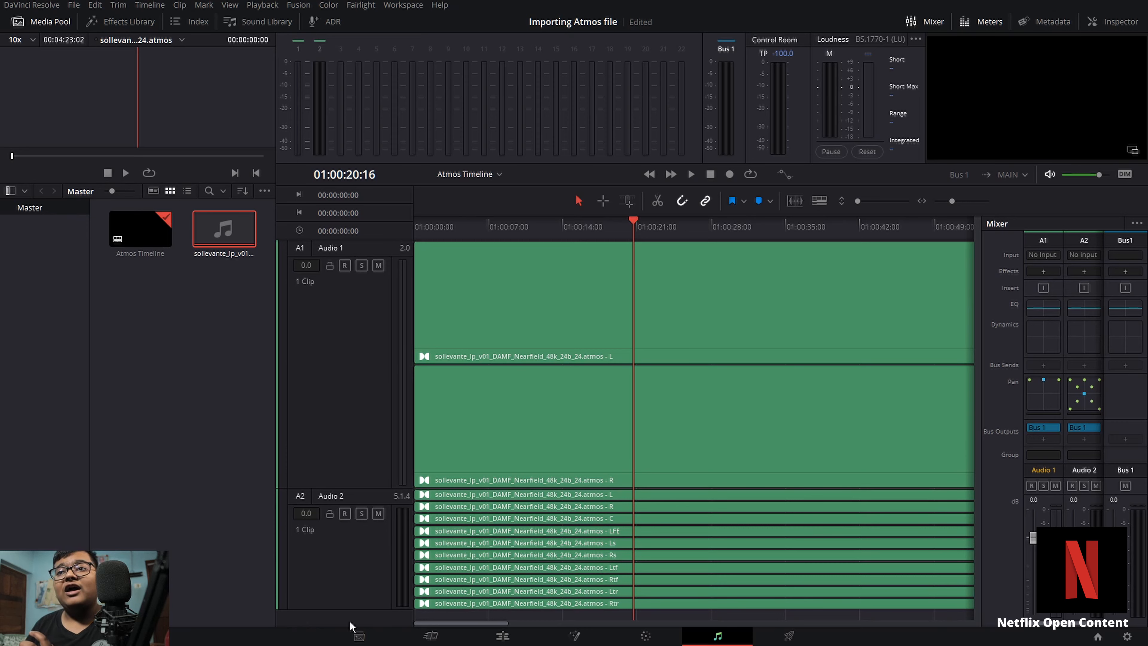
pyautogui.moveTo(337, 610)
pyautogui.mouseDown()
pyautogui.moveTo(348, 539)
pyautogui.moveTo(350, 639)
pyautogui.moveTo(351, 620)
pyautogui.mouseUp()
pyautogui.click(336, 550)
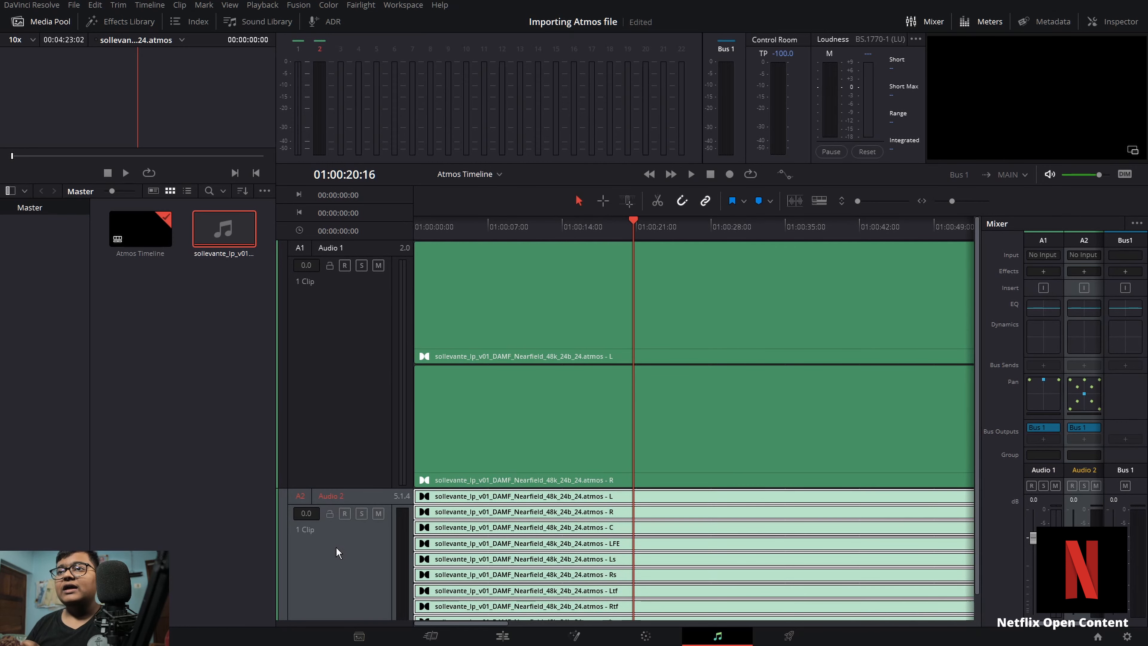
pyautogui.click(336, 548)
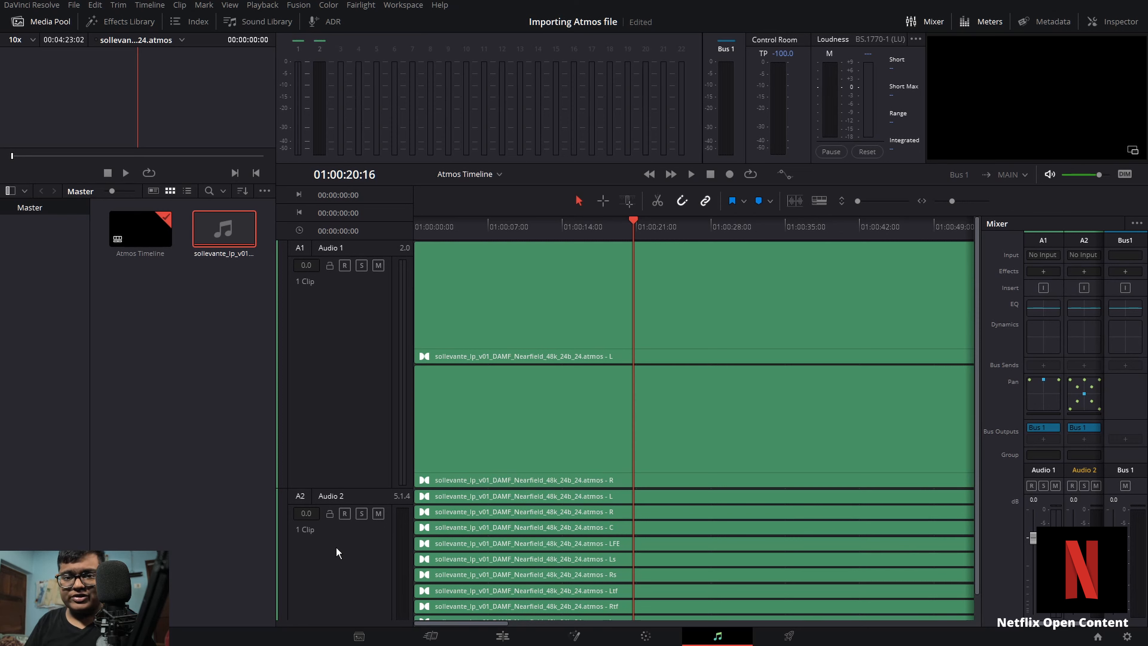
# Step: Open the Extracting Atmos Files and setup project and switch to the Fairlight page
pyautogui.click(233, 453)
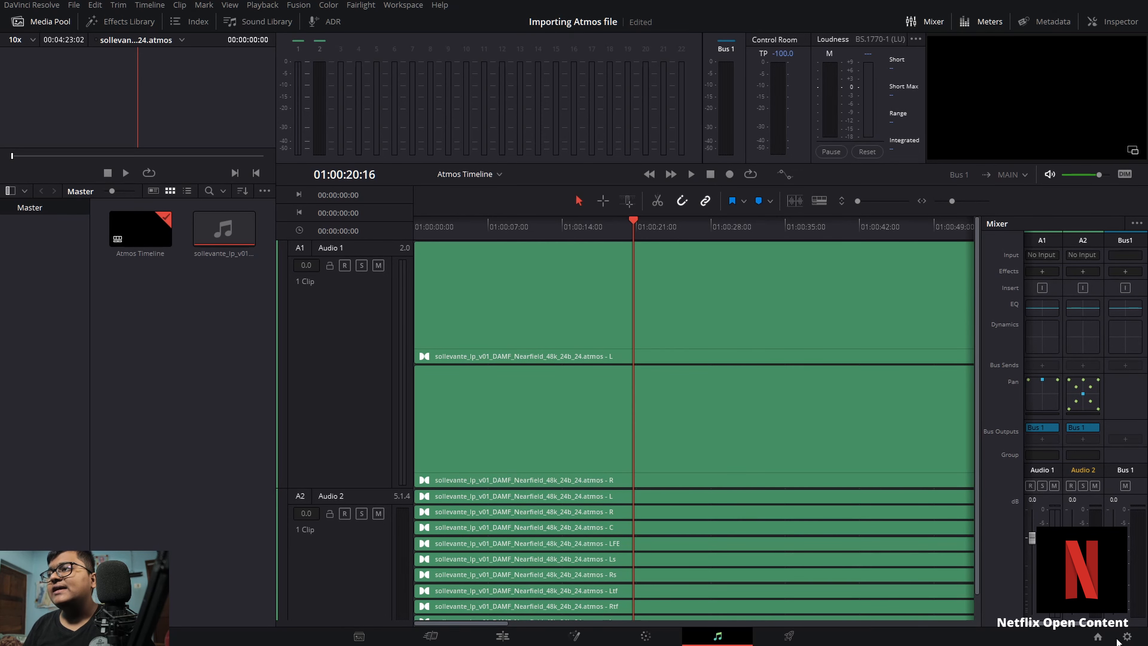
pyautogui.click(1098, 637)
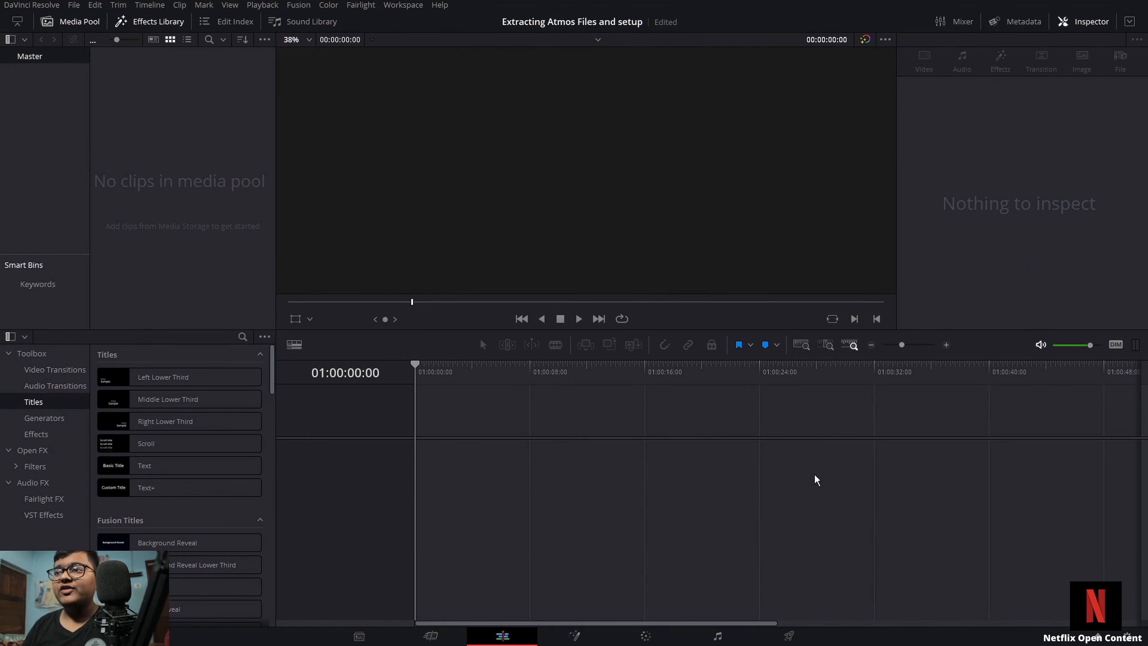
pyautogui.moveTo(714, 640)
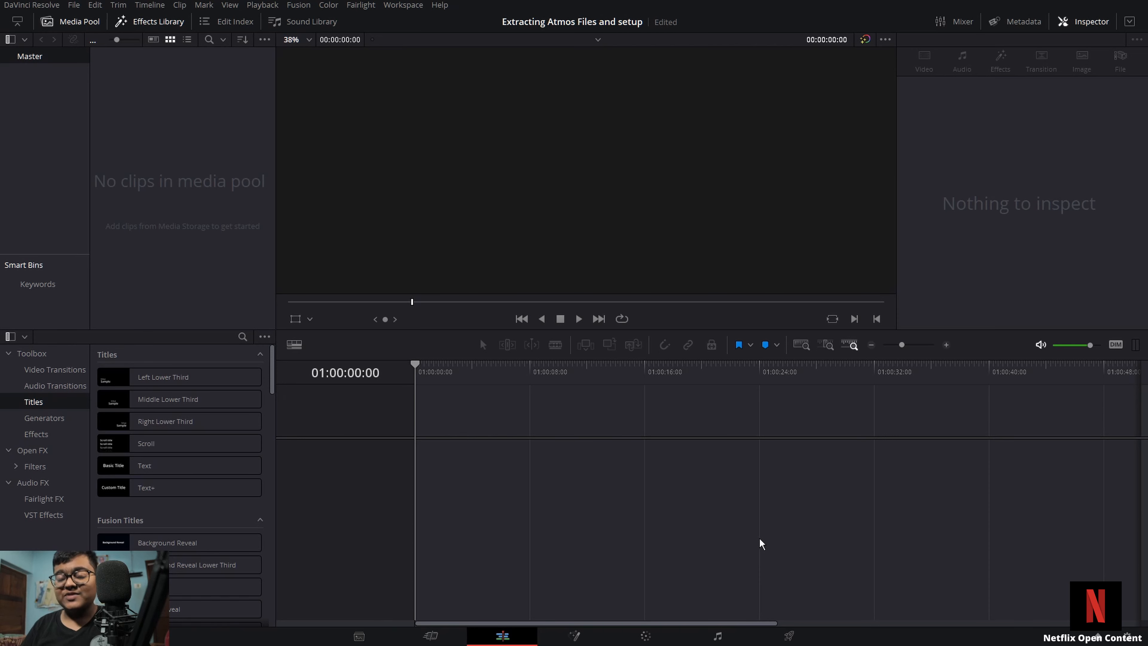
pyautogui.click(718, 635)
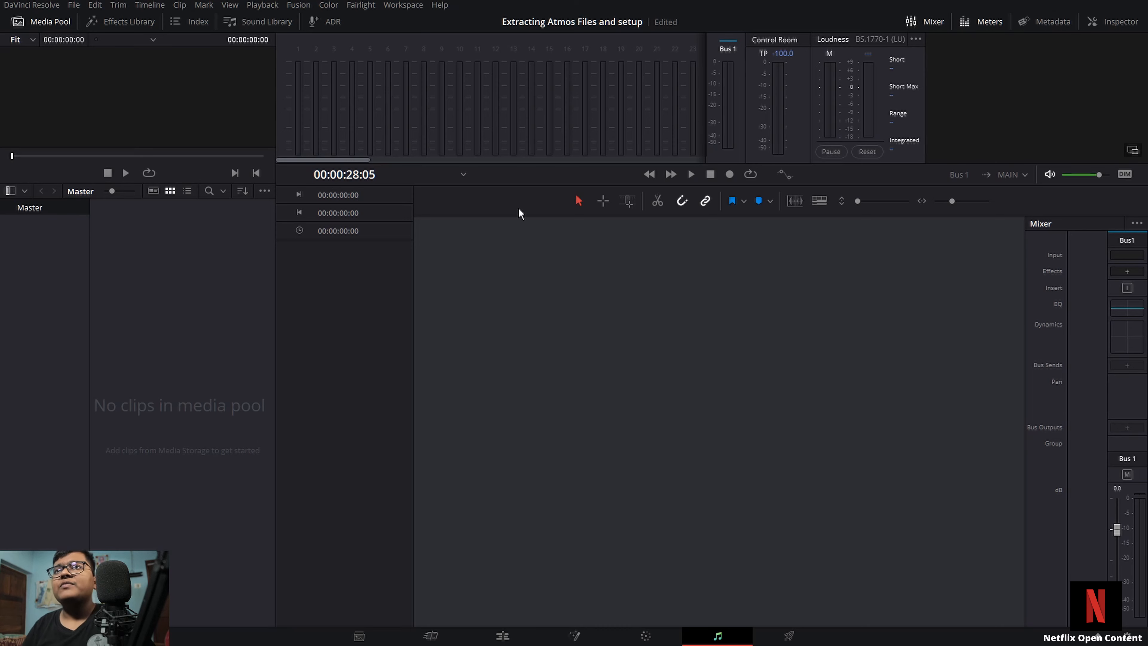
# Step: Import the sollevante .atmos file as an Immersive Audio master file
pyautogui.click(364, 5)
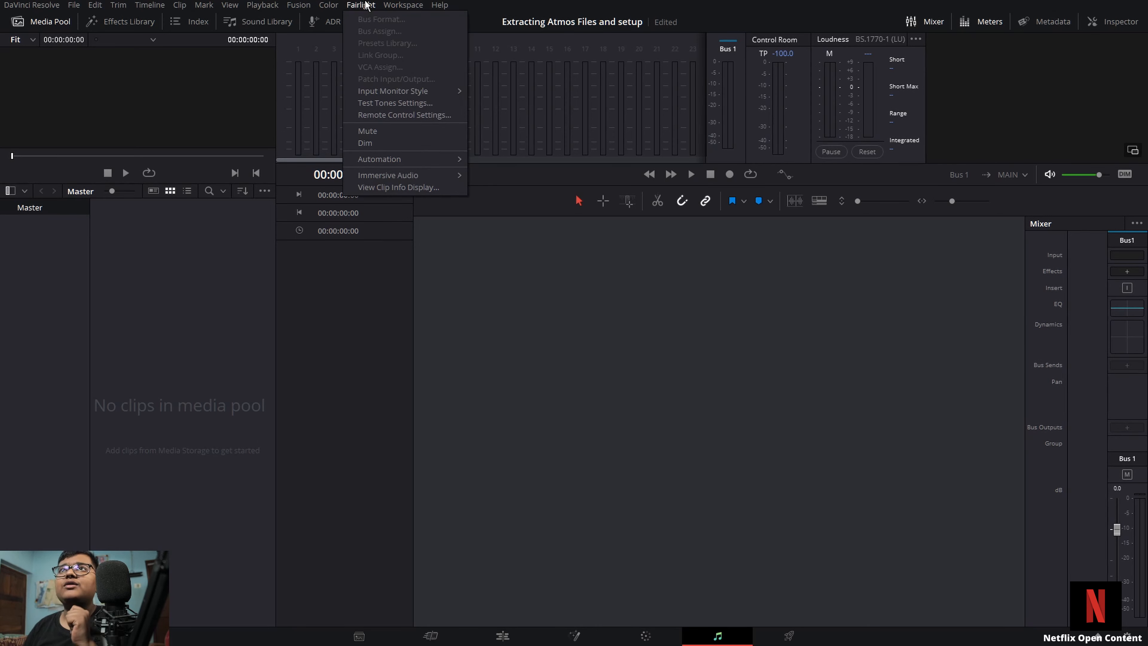
pyautogui.moveTo(386, 174)
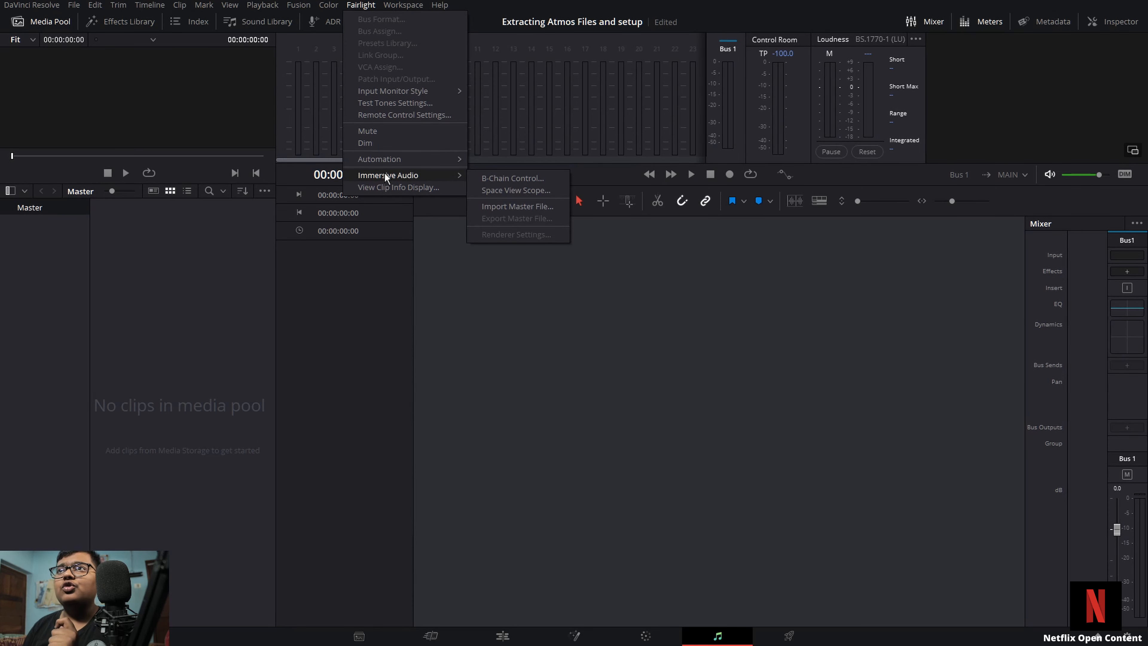
pyautogui.click(504, 207)
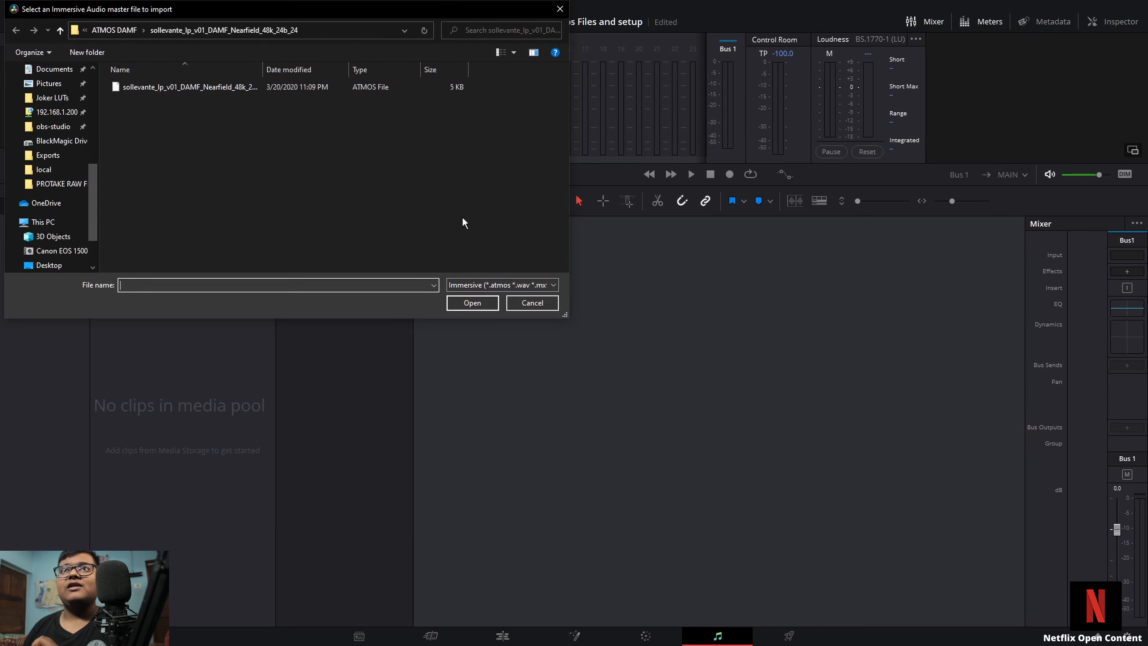
pyautogui.click(184, 85)
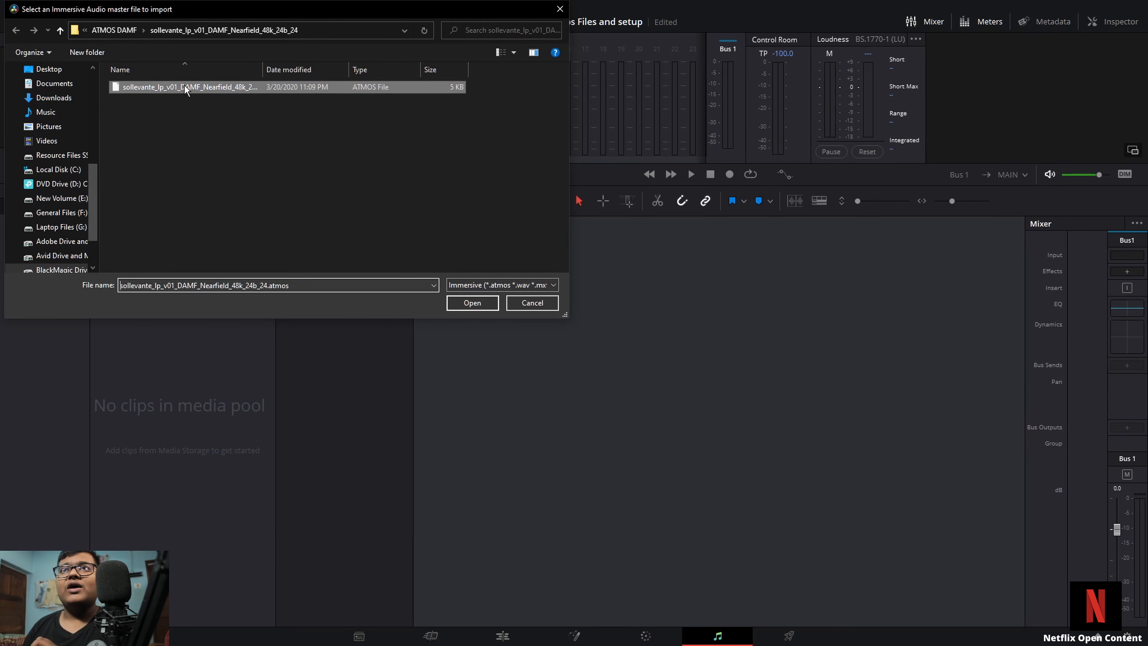
pyautogui.click(470, 303)
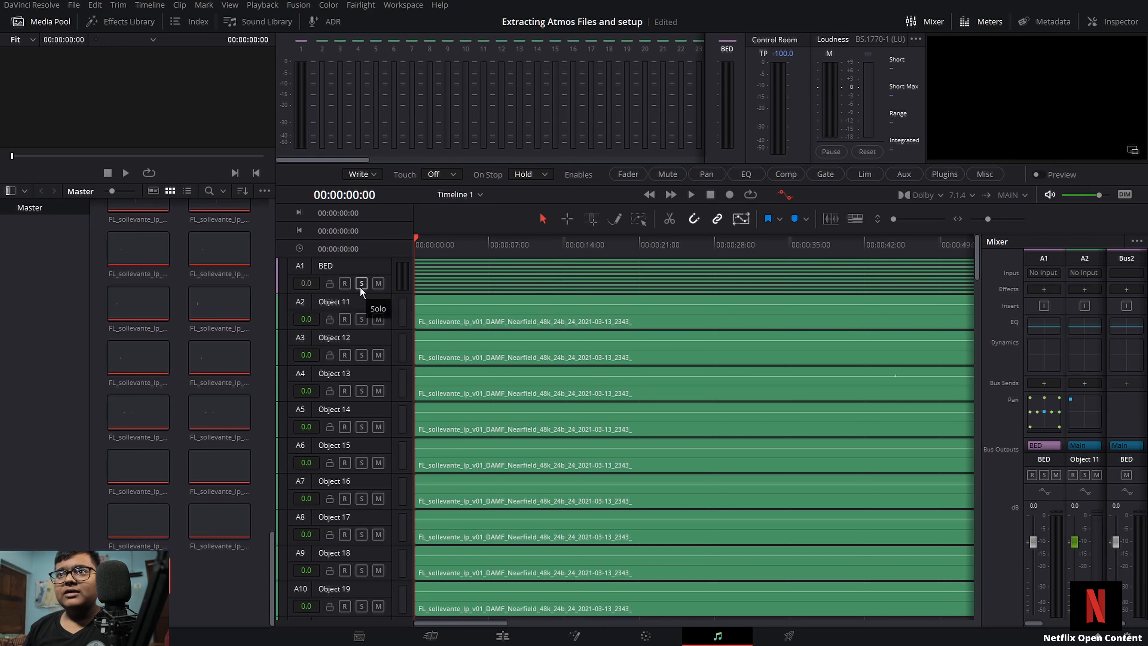
# Step: Solo the BED track and play it back from about seven seconds into the timeline
pyautogui.moveTo(357, 291); pyautogui.dragTo(366, 464)
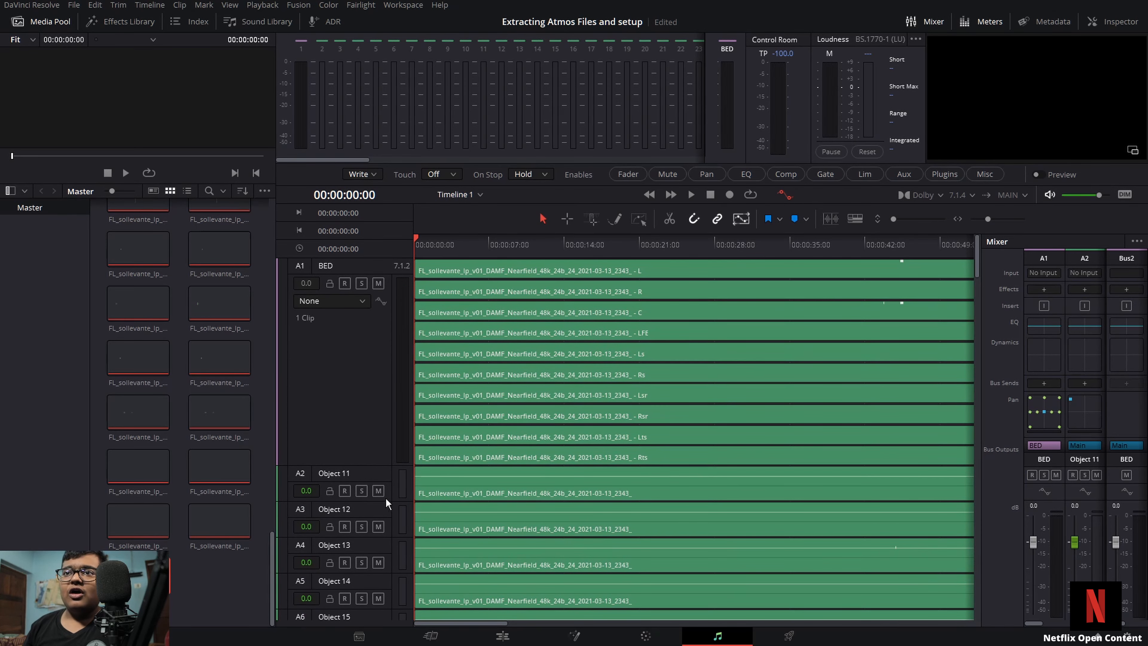
pyautogui.click(361, 283)
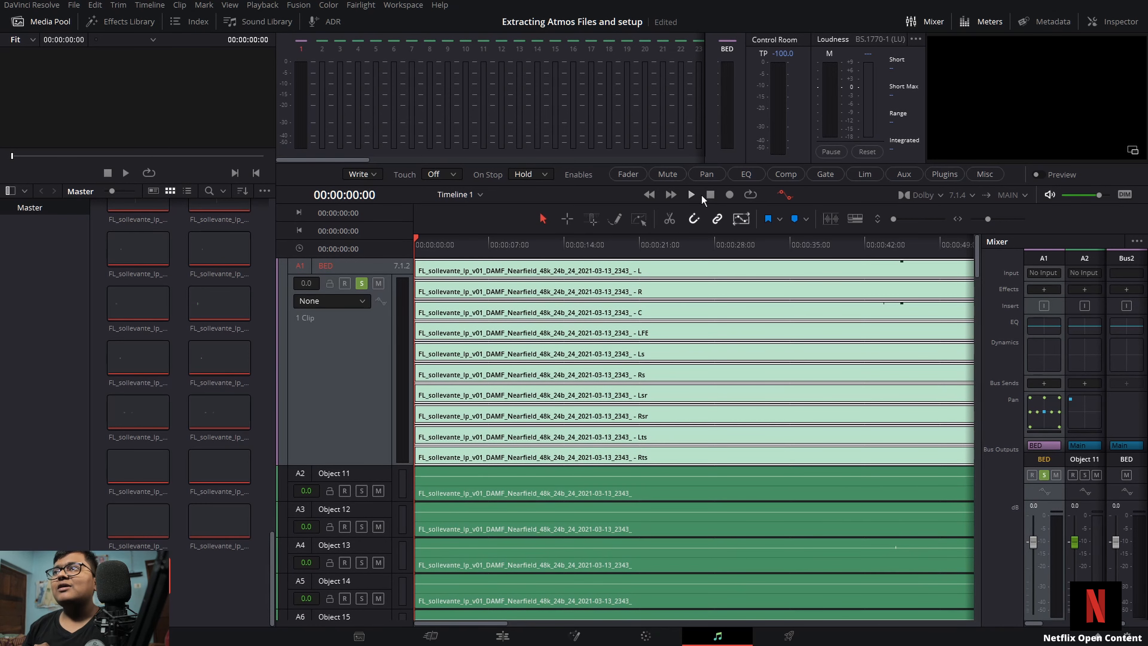
pyautogui.click(690, 195)
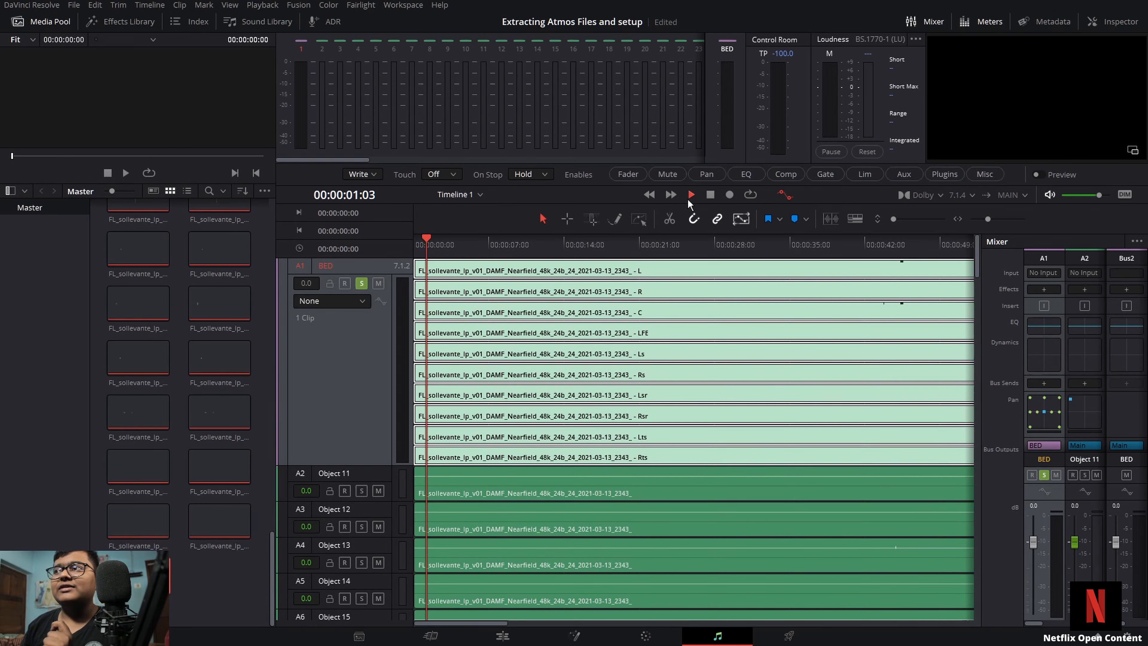
pyautogui.click(515, 242)
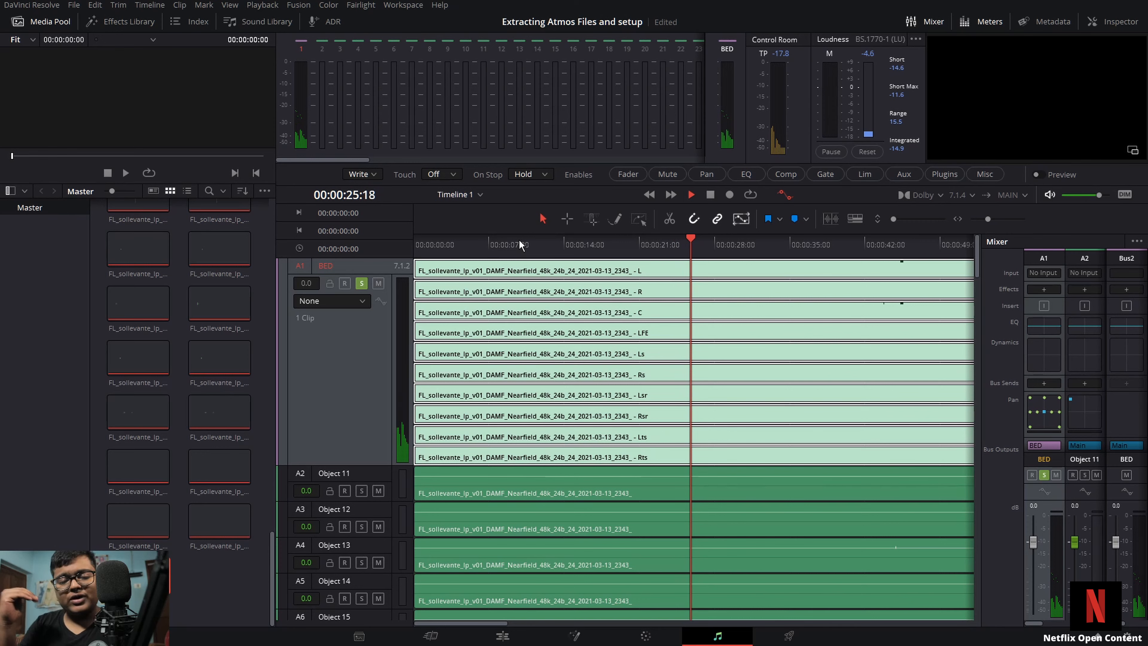
pyautogui.press('space')
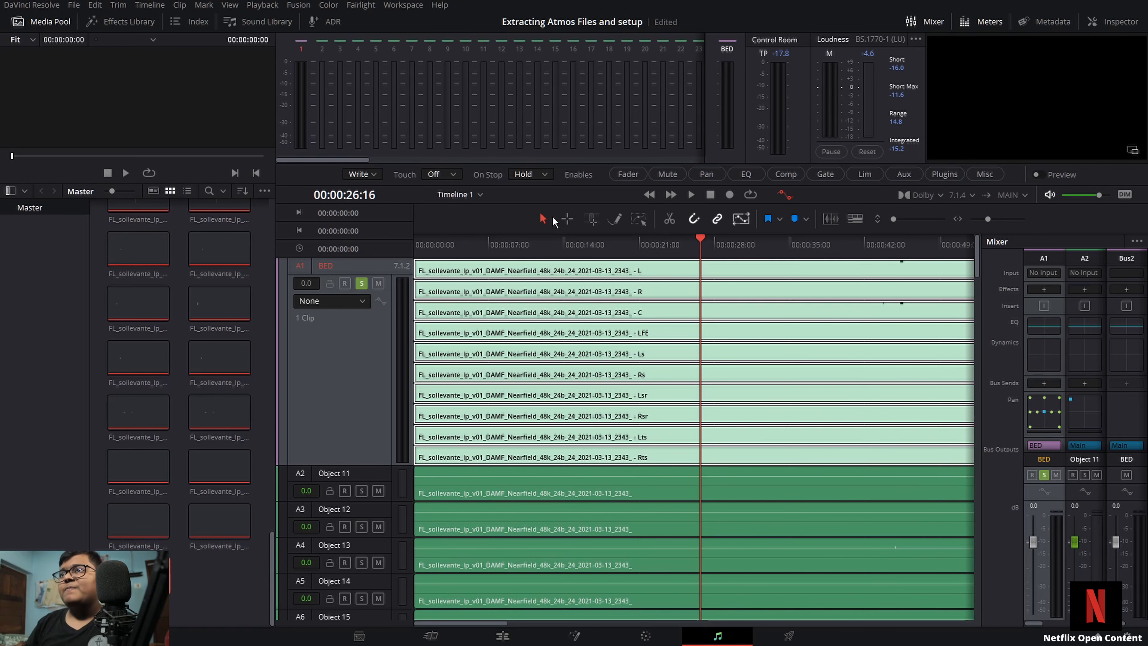
# Step: Scroll through the object, bed and VCA tracks created by the master import
pyautogui.moveTo(360, 466); pyautogui.dragTo(368, 357)
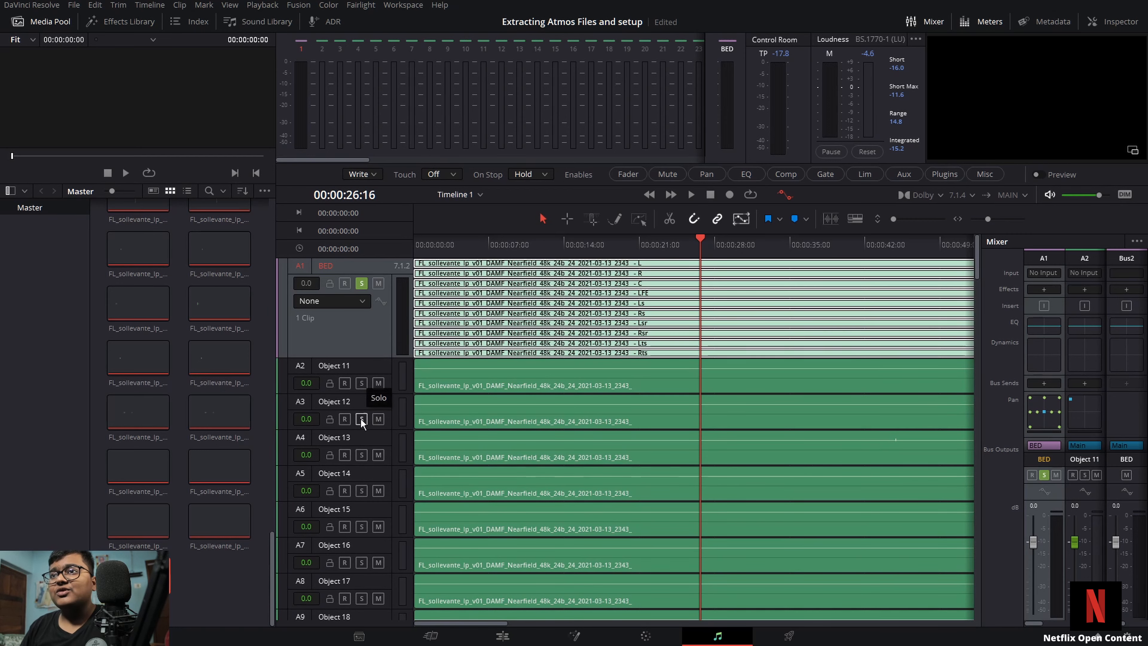
pyautogui.scroll(-10, 361, 418)
pyautogui.scroll(-7, 361, 418)
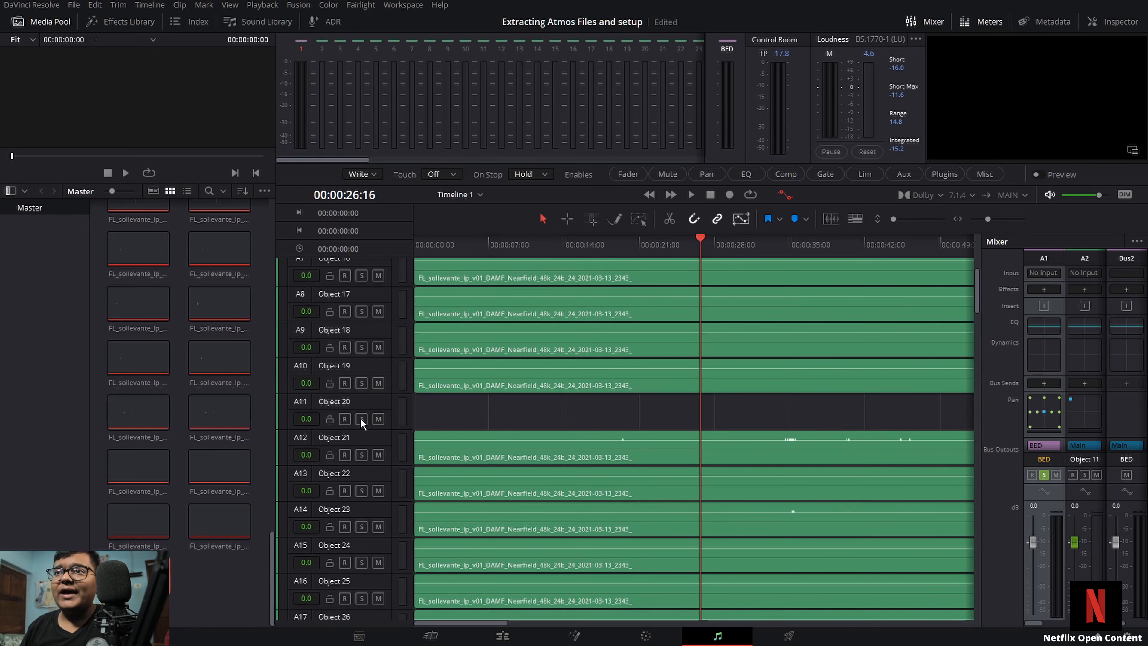
pyautogui.scroll(-7, 460, 413)
pyautogui.scroll(-20, 460, 414)
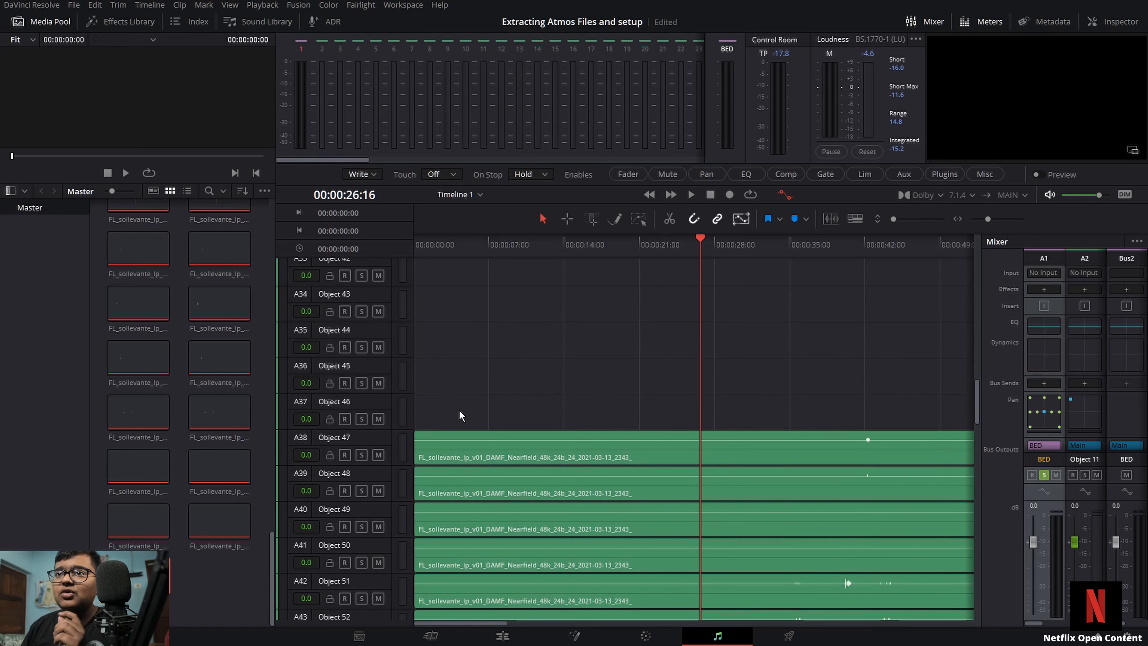
pyautogui.scroll(-12, 460, 414)
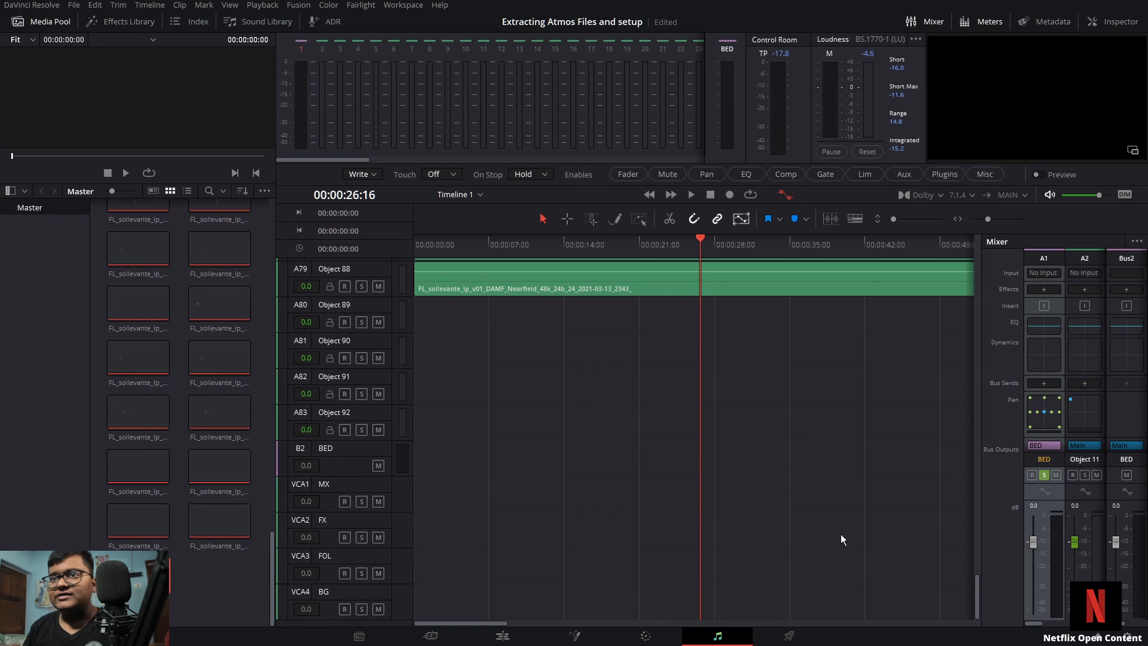
pyautogui.moveTo(1030, 623)
pyautogui.mouseDown()
pyautogui.moveTo(1091, 622)
pyautogui.moveTo(1028, 632)
pyautogui.mouseUp()
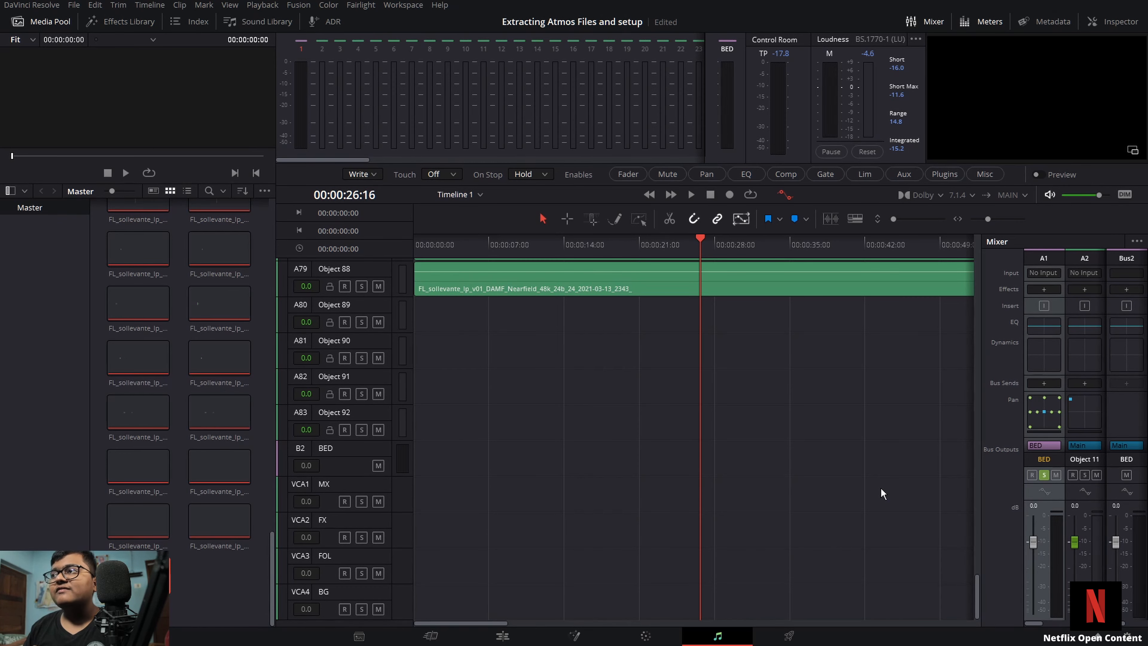
# Step: Open the Immersive Audio Space View scope and start playback of the Atmos timeline
pyautogui.click(368, 11)
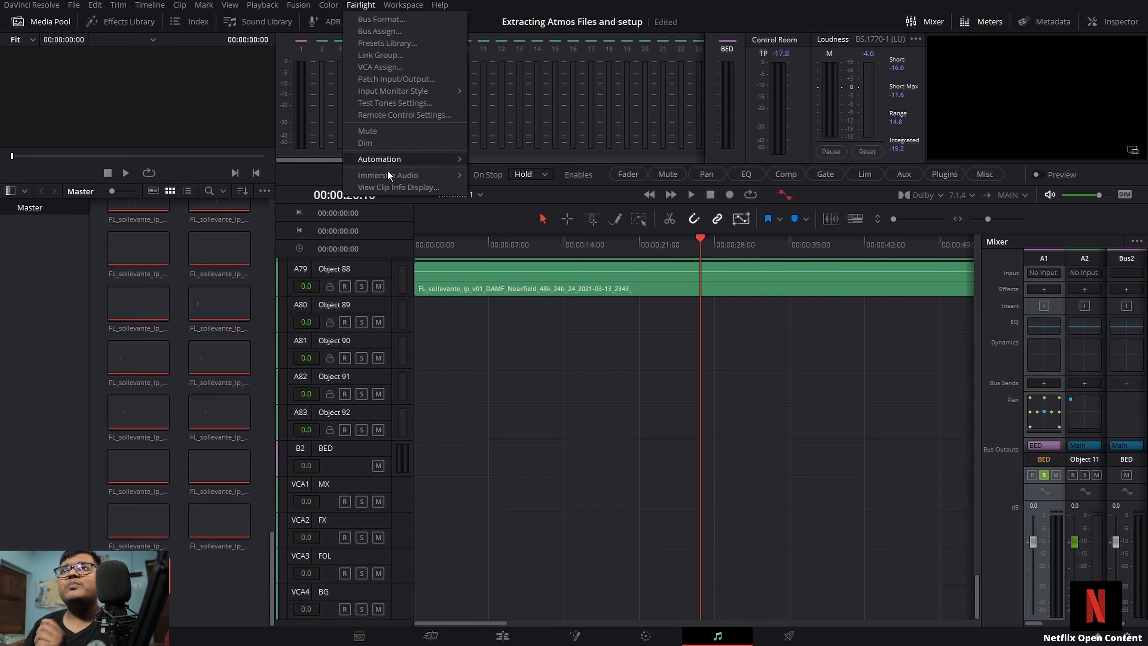
pyautogui.moveTo(386, 162)
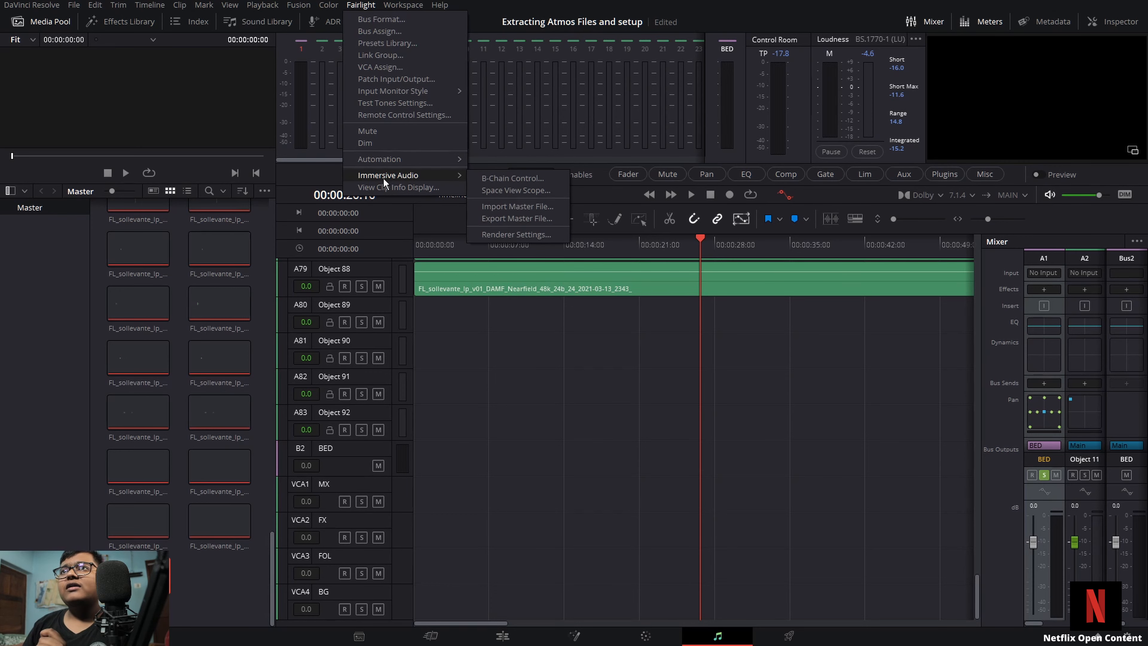
pyautogui.click(509, 195)
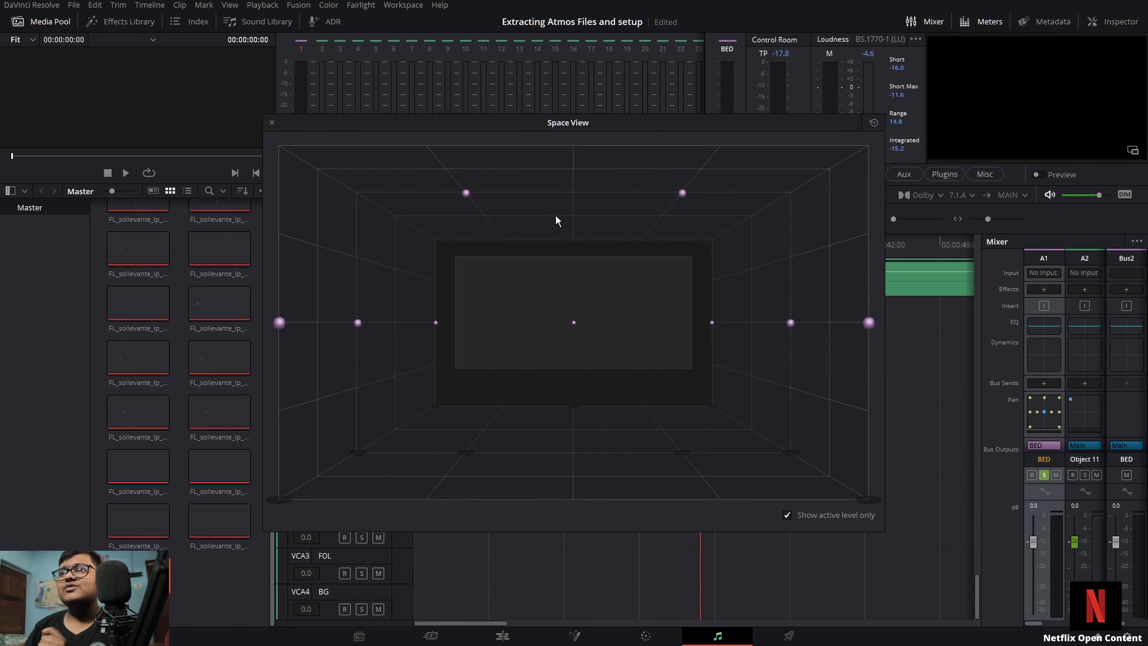
pyautogui.moveTo(538, 128); pyautogui.dragTo(825, 170)
pyautogui.moveTo(431, 246); pyautogui.dragTo(337, 260)
pyautogui.press('space')
# Step: Unsolo the BED track to watch all objects move in the Space View, then close the scope
pyautogui.scroll(15, 464, 418)
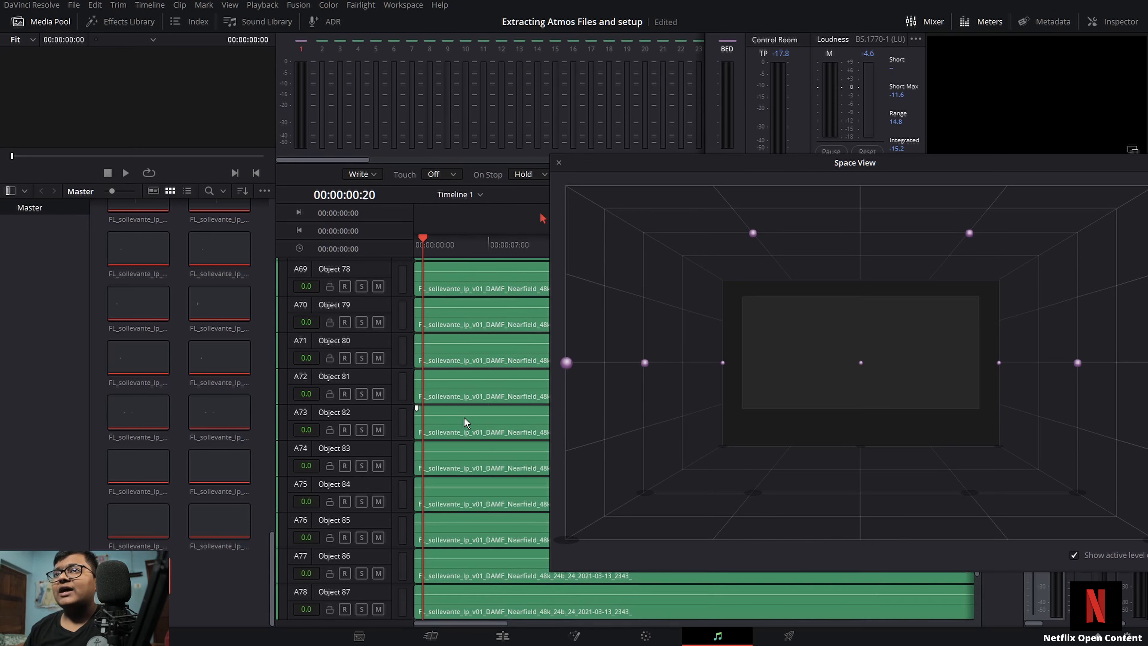
pyautogui.scroll(7, 464, 417)
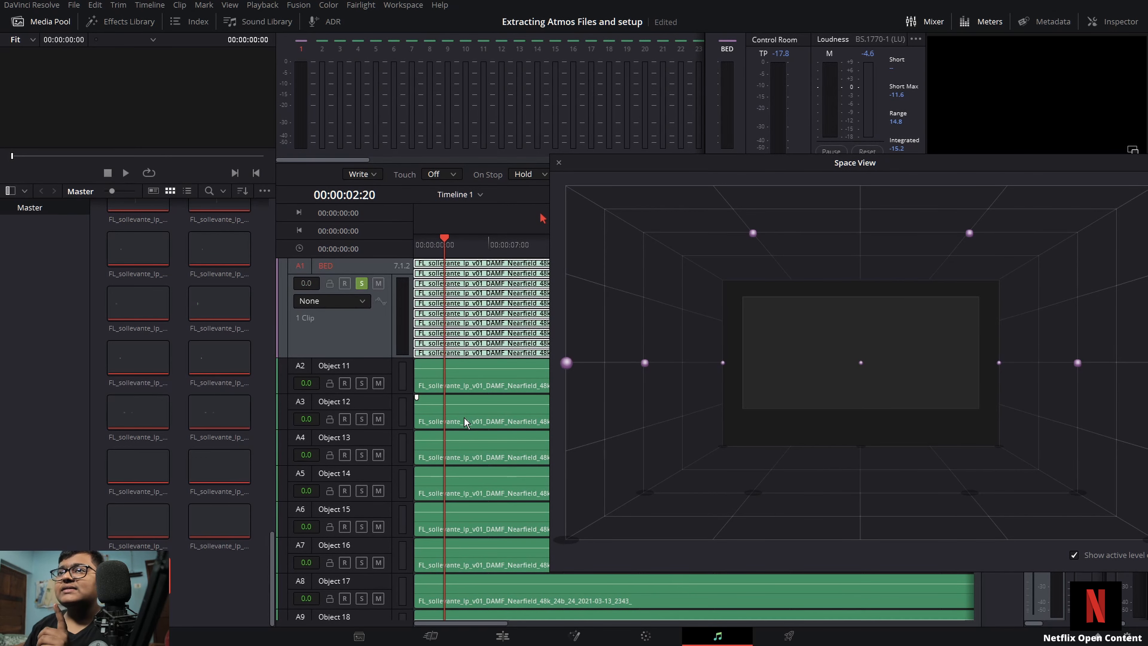
pyautogui.click(362, 284)
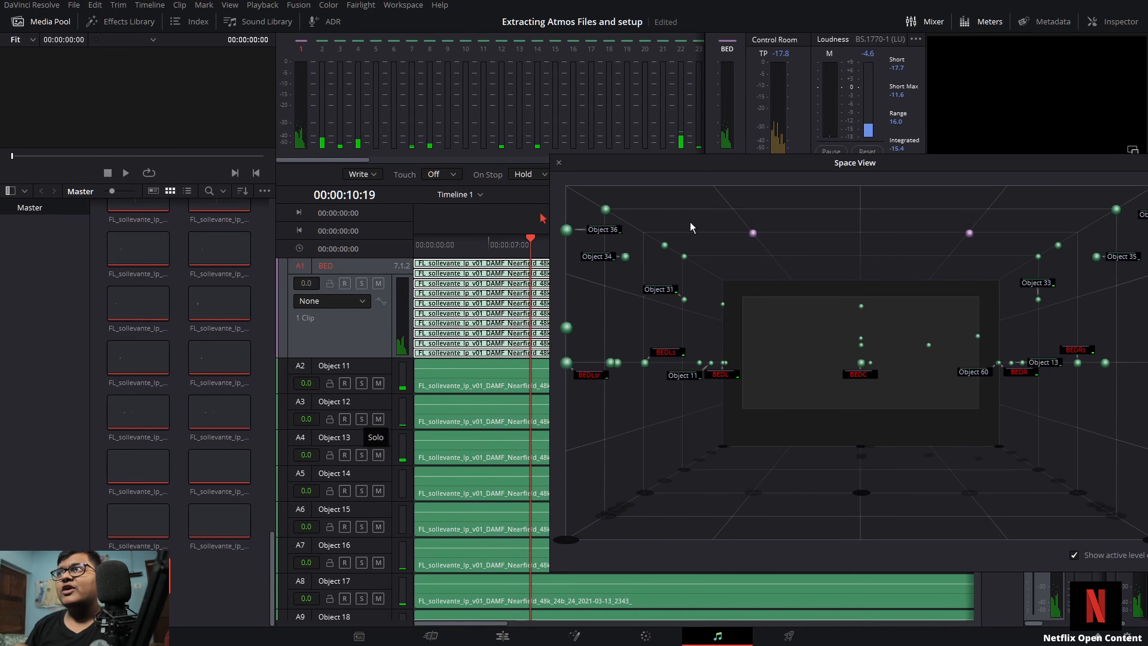
pyautogui.moveTo(809, 164); pyautogui.dragTo(591, 223)
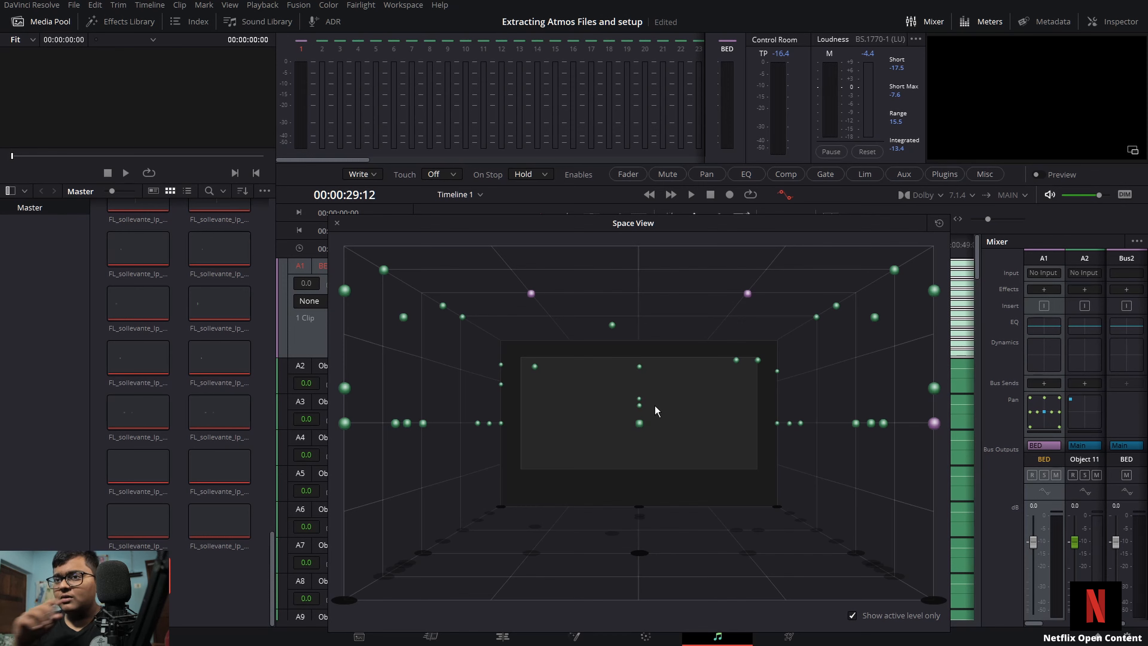
pyautogui.click(336, 223)
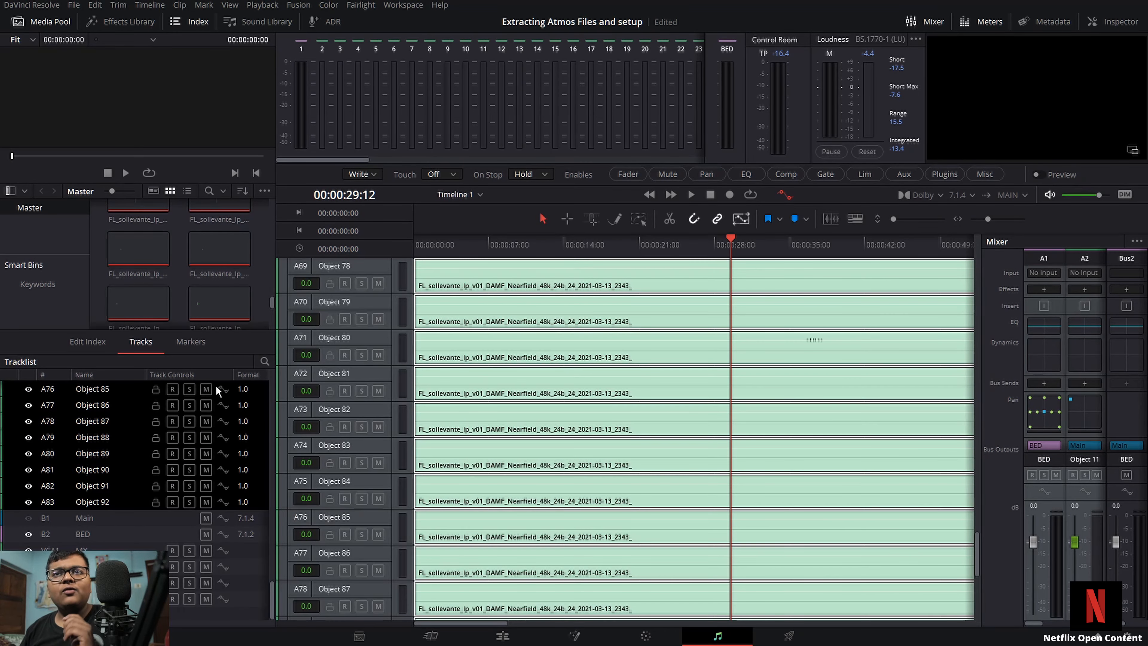
pyautogui.click(176, 22)
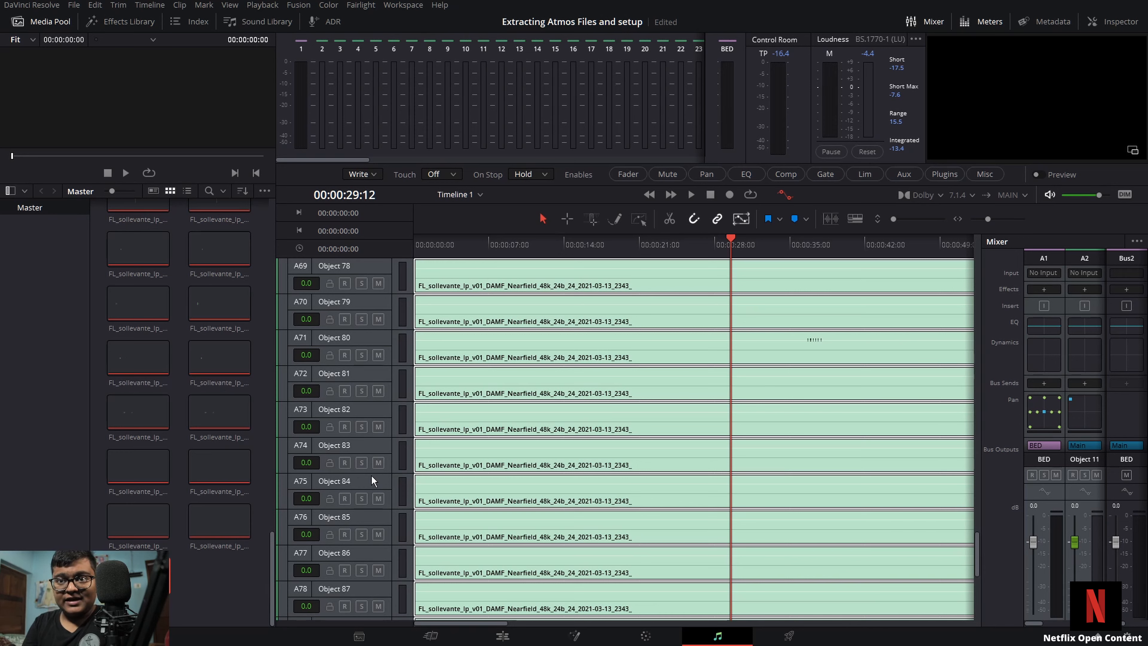
# Step: Open the VCA Assign window to review which VCA each object track belongs to, then close it
pyautogui.click(362, 6)
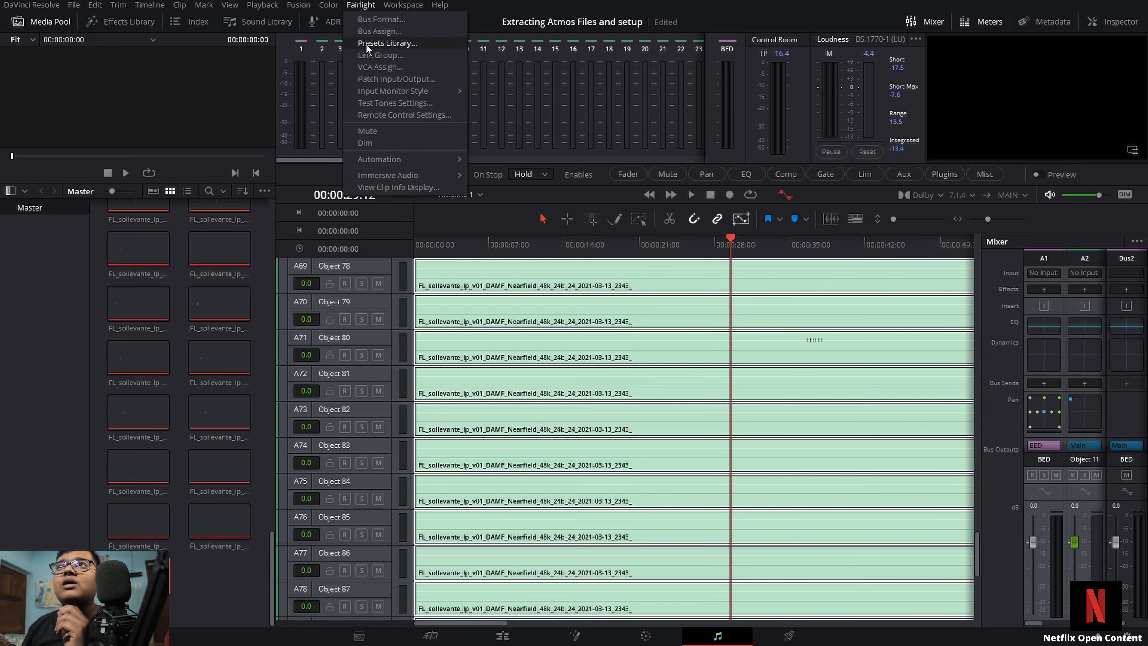
pyautogui.click(373, 66)
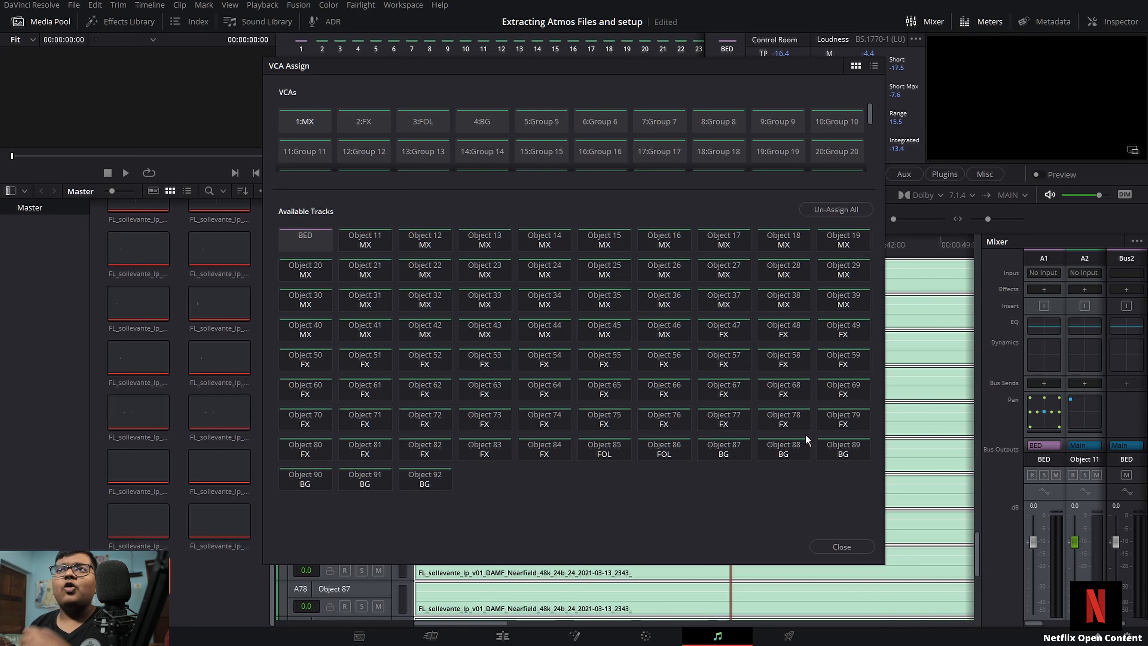
pyautogui.click(838, 546)
# Step: Open Patch Input/Output and browse the Dolby Atmos Send destinations
pyautogui.click(352, 5)
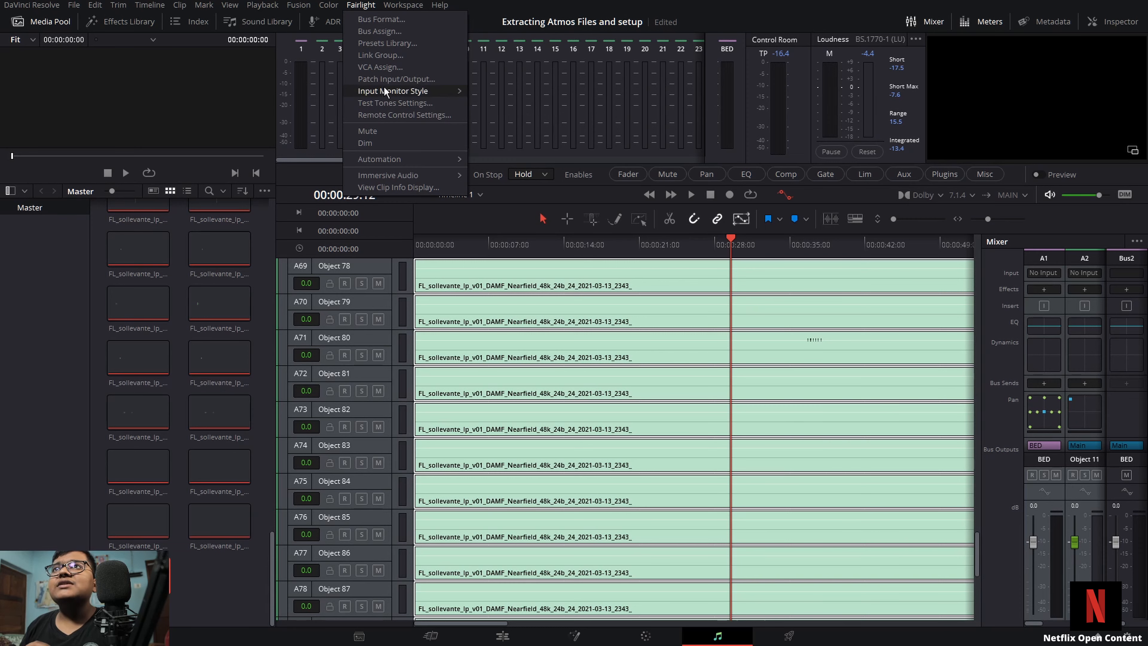
pyautogui.click(386, 78)
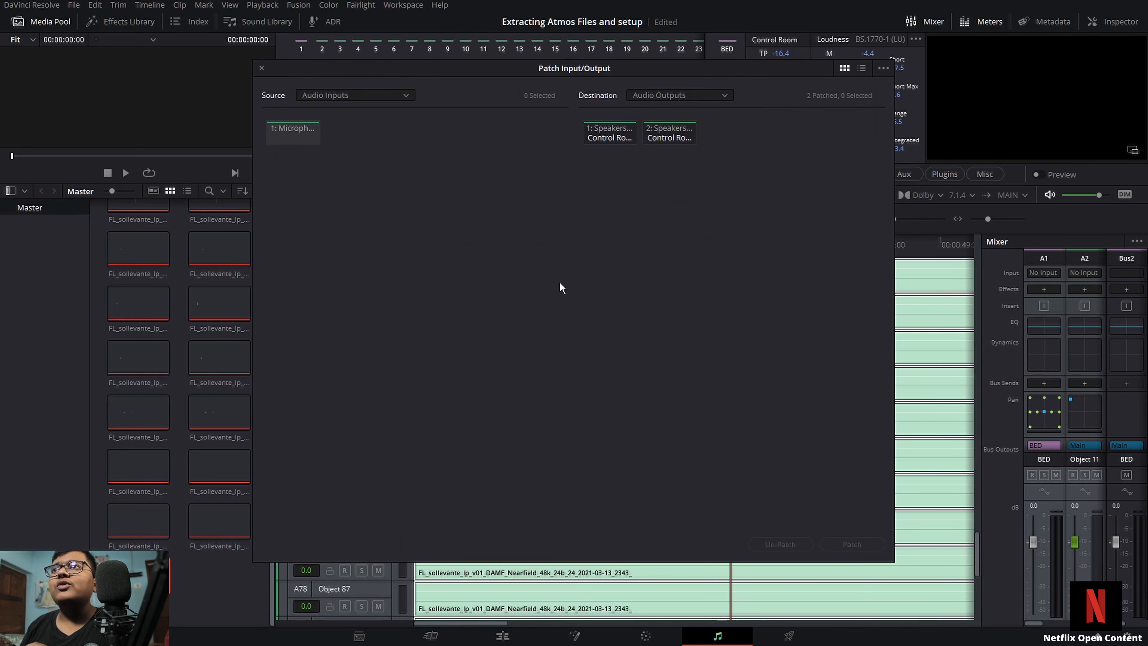
pyautogui.click(330, 93)
pyautogui.click(656, 94)
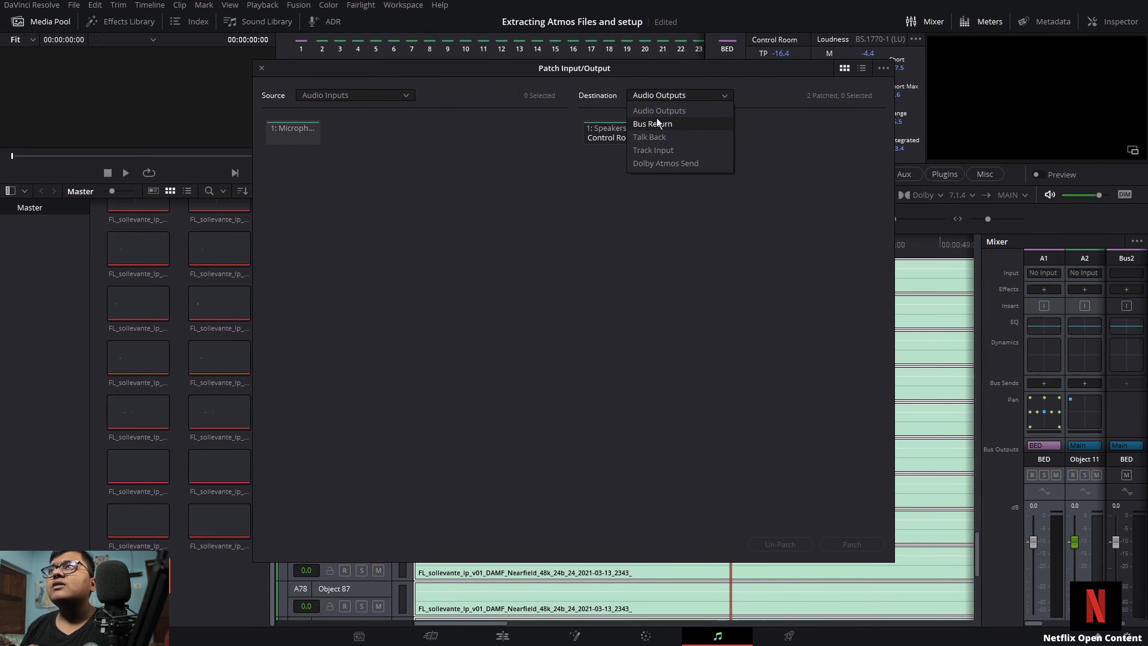
pyautogui.click(654, 162)
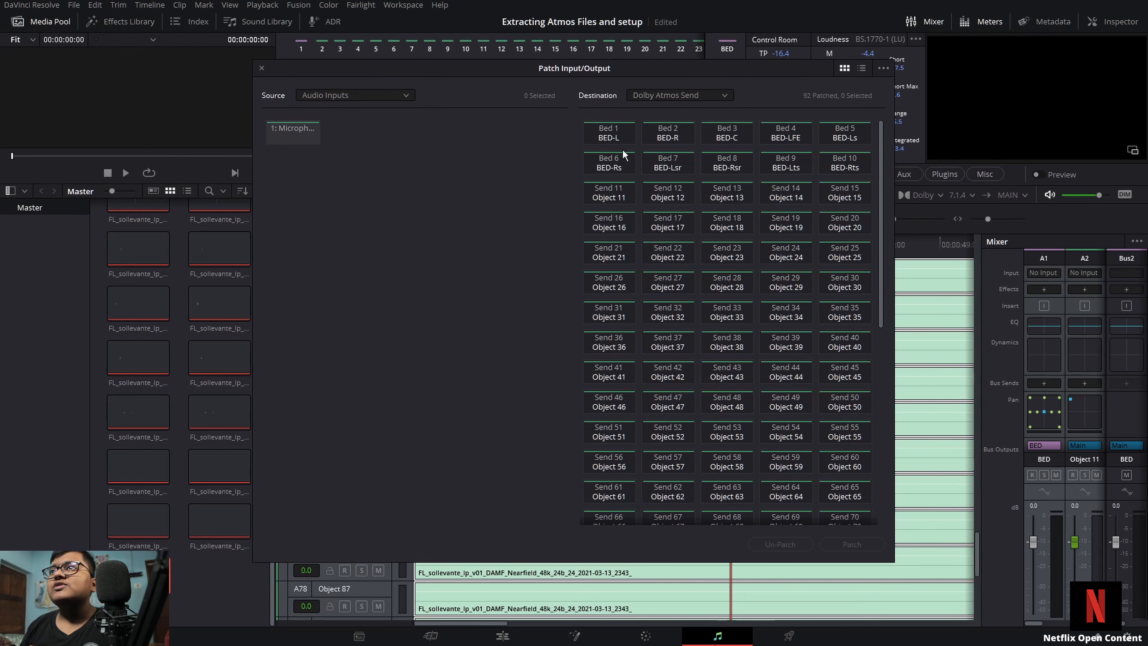
pyautogui.scroll(-10, 779, 416)
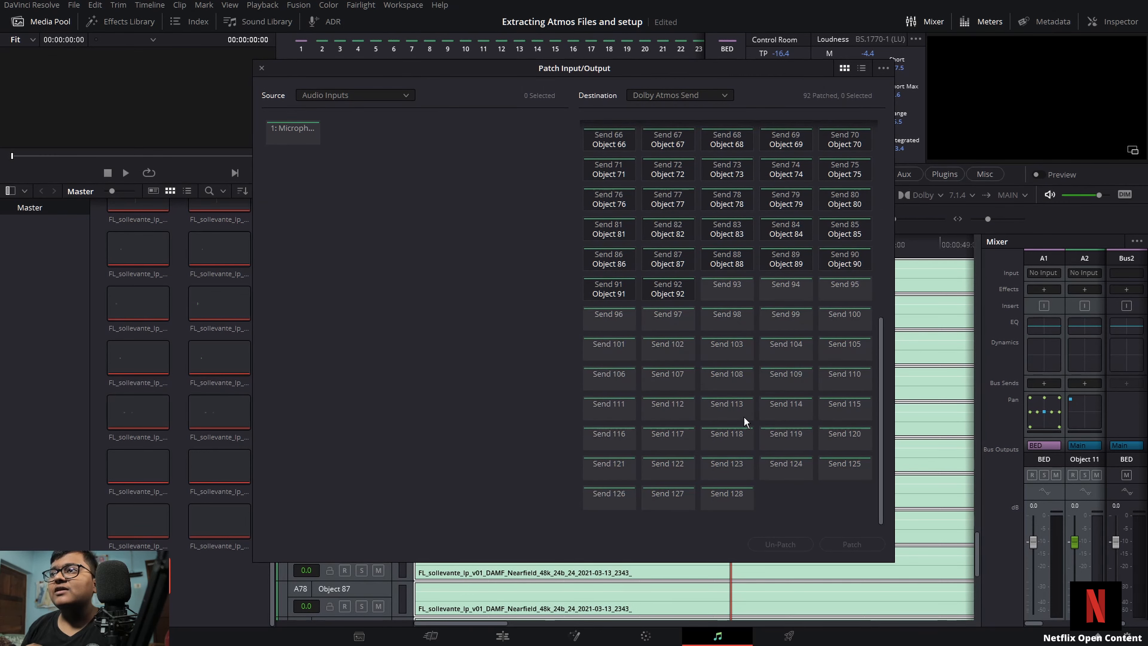
# Step: Browse the System Generator and Track Direct patch sources
pyautogui.click(345, 93)
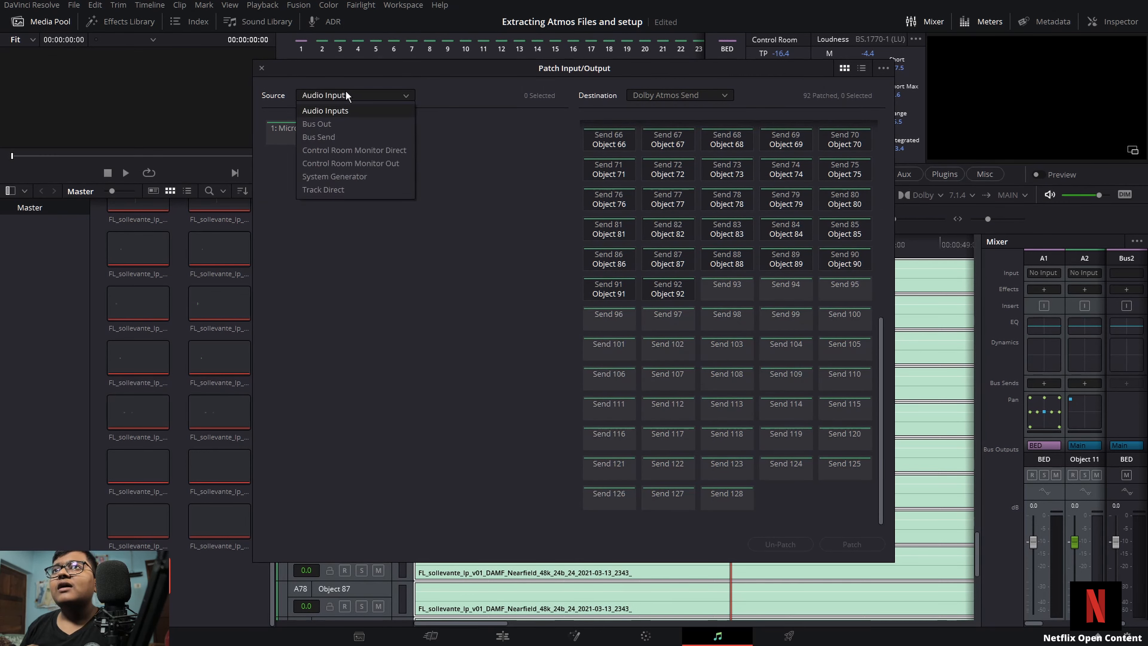
pyautogui.click(349, 173)
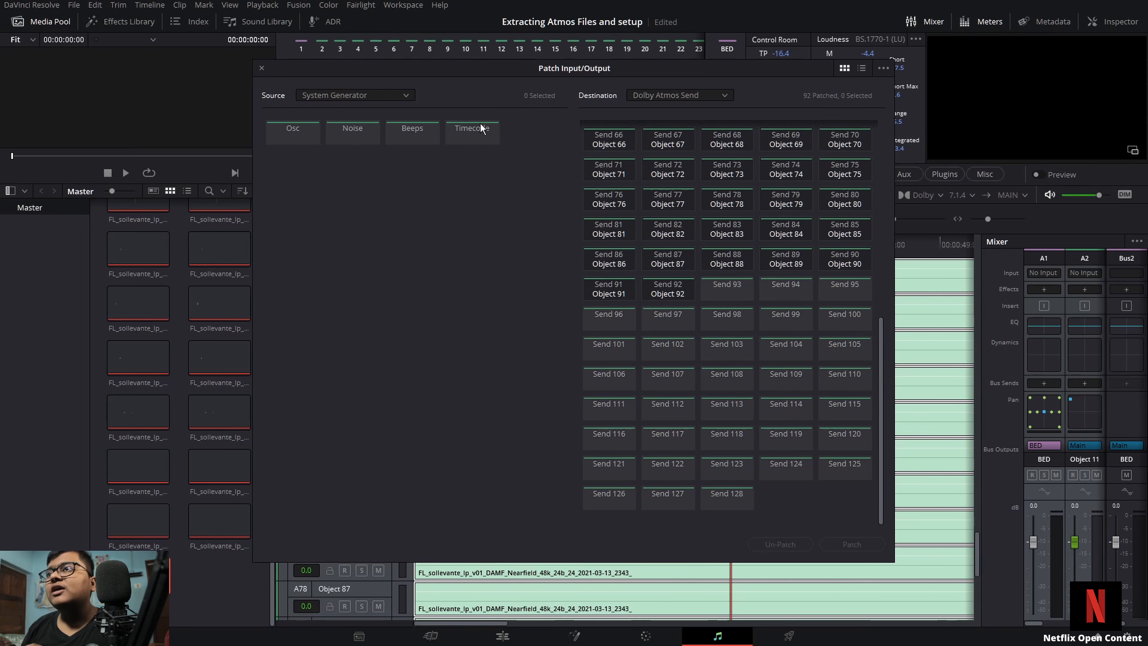
pyautogui.click(365, 97)
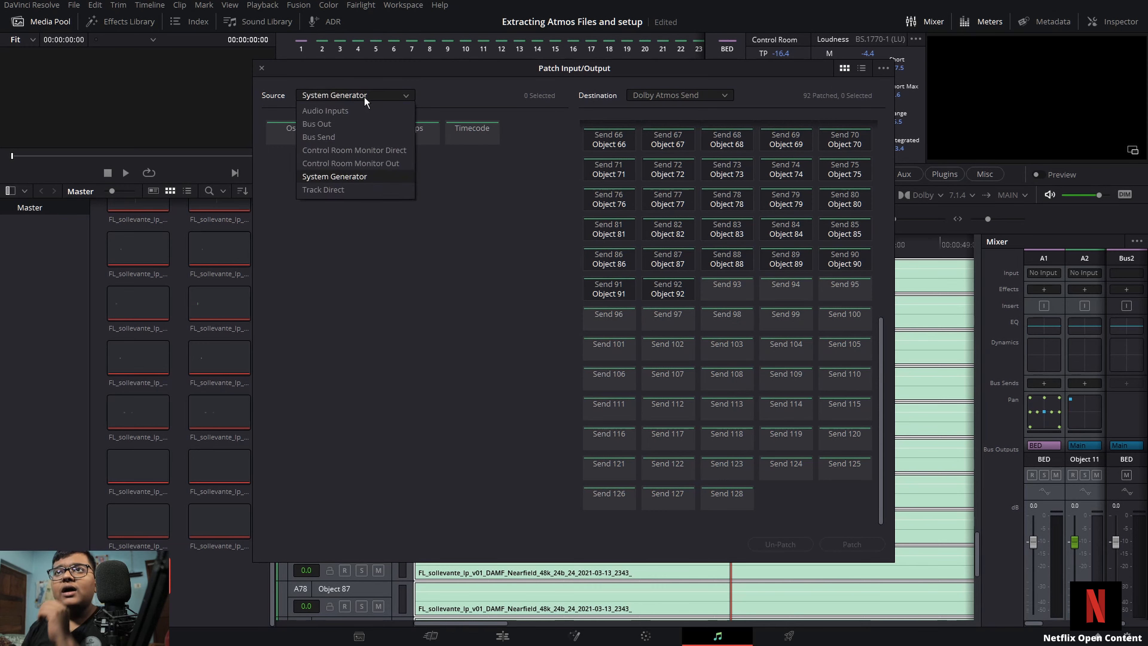
pyautogui.click(338, 196)
pyautogui.scroll(-5, 407, 357)
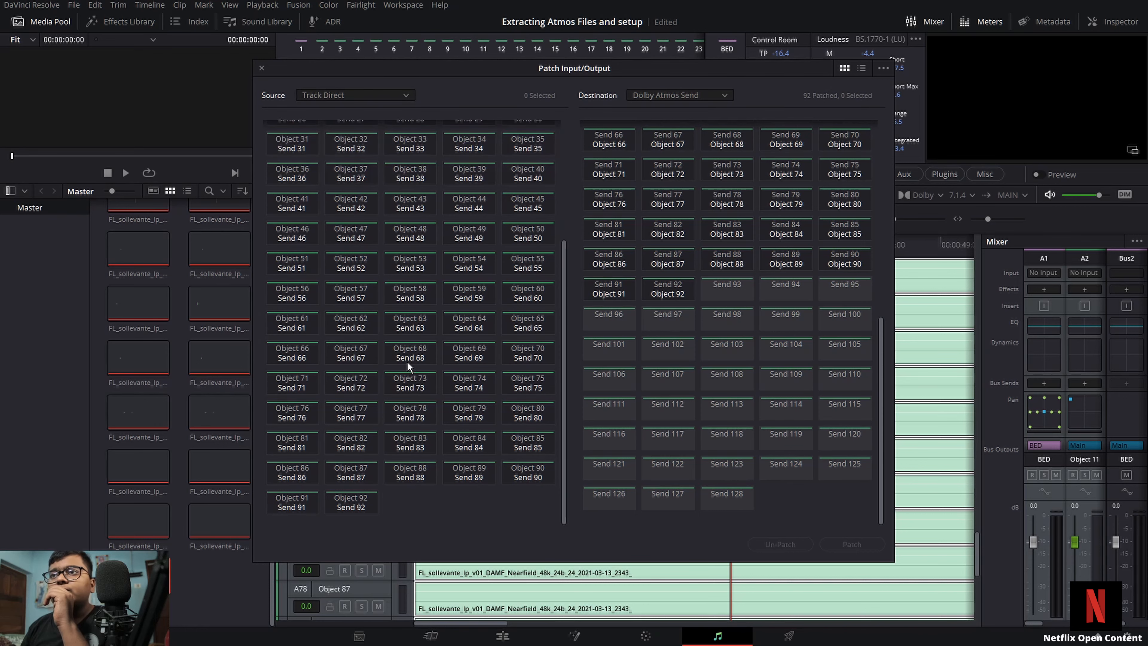
pyautogui.click(358, 90)
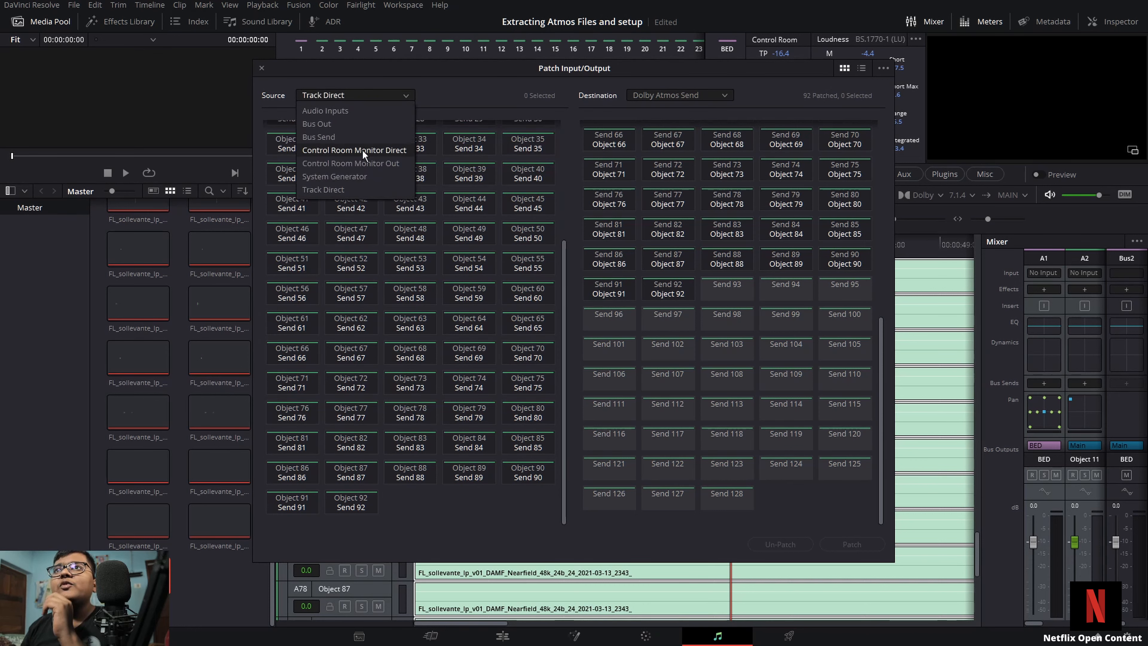
pyautogui.click(352, 177)
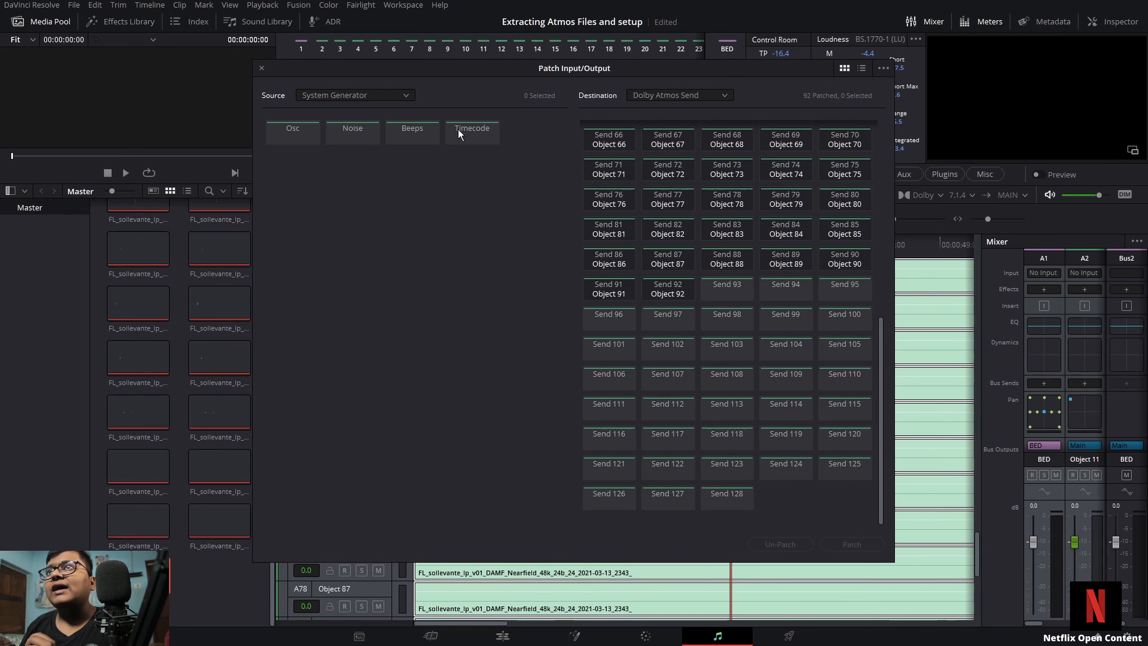
# Step: Patch the System Generator's Timecode source to Dolby Atmos Send 128
pyautogui.click(476, 132)
pyautogui.click(739, 505)
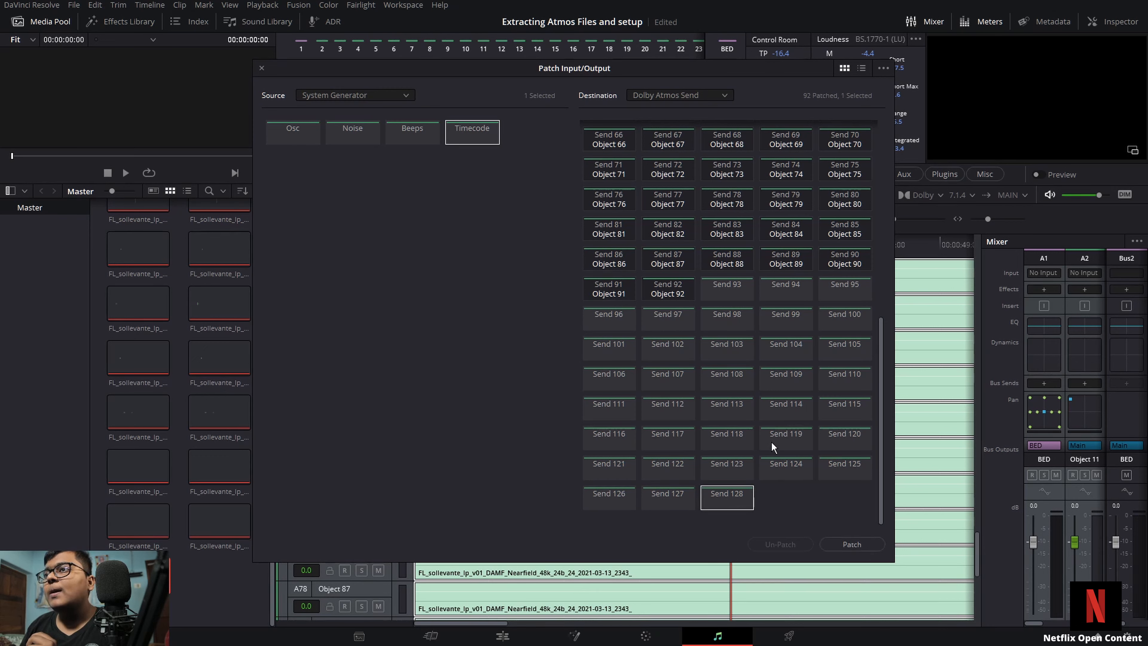
pyautogui.click(705, 94)
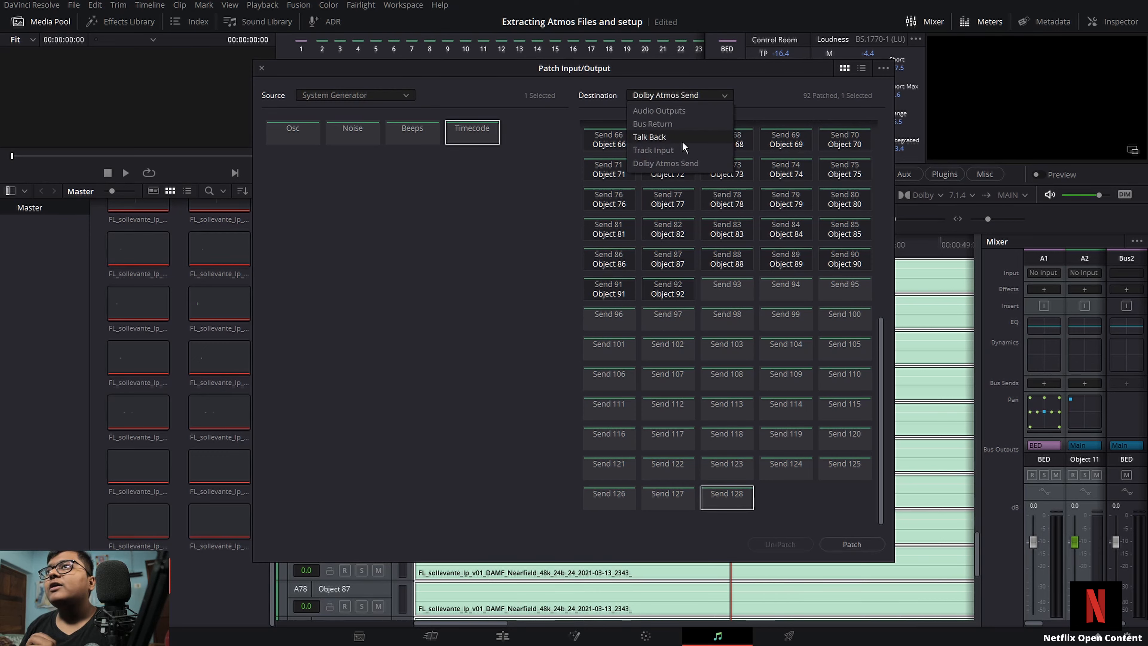
pyautogui.click(677, 111)
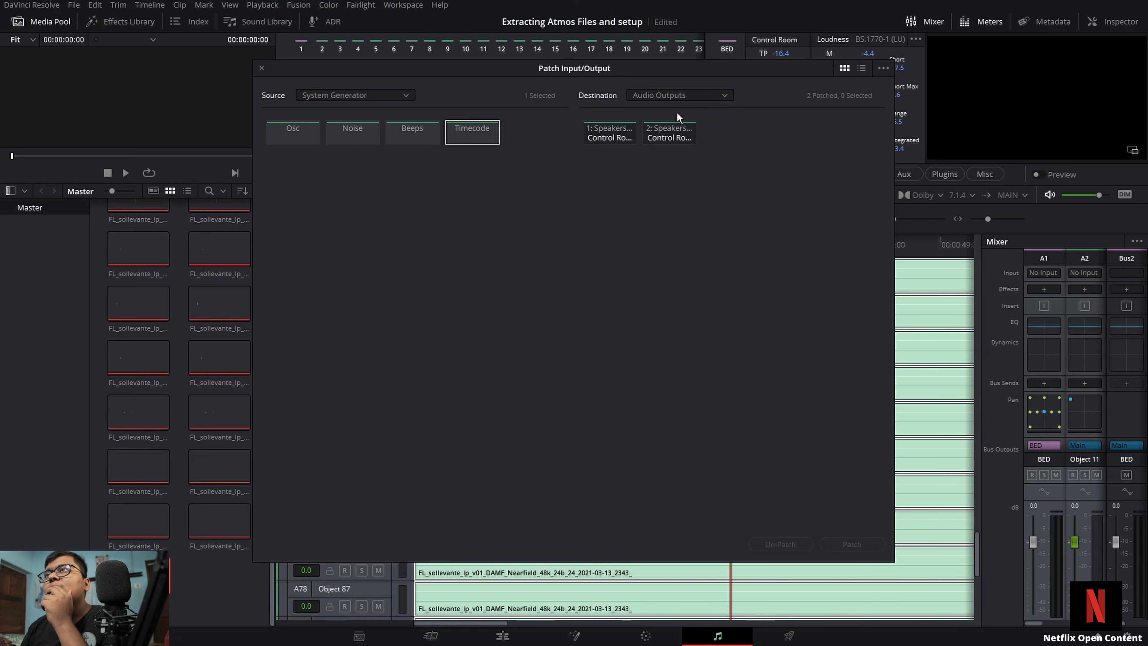
pyautogui.click(677, 95)
pyautogui.click(662, 133)
pyautogui.click(673, 96)
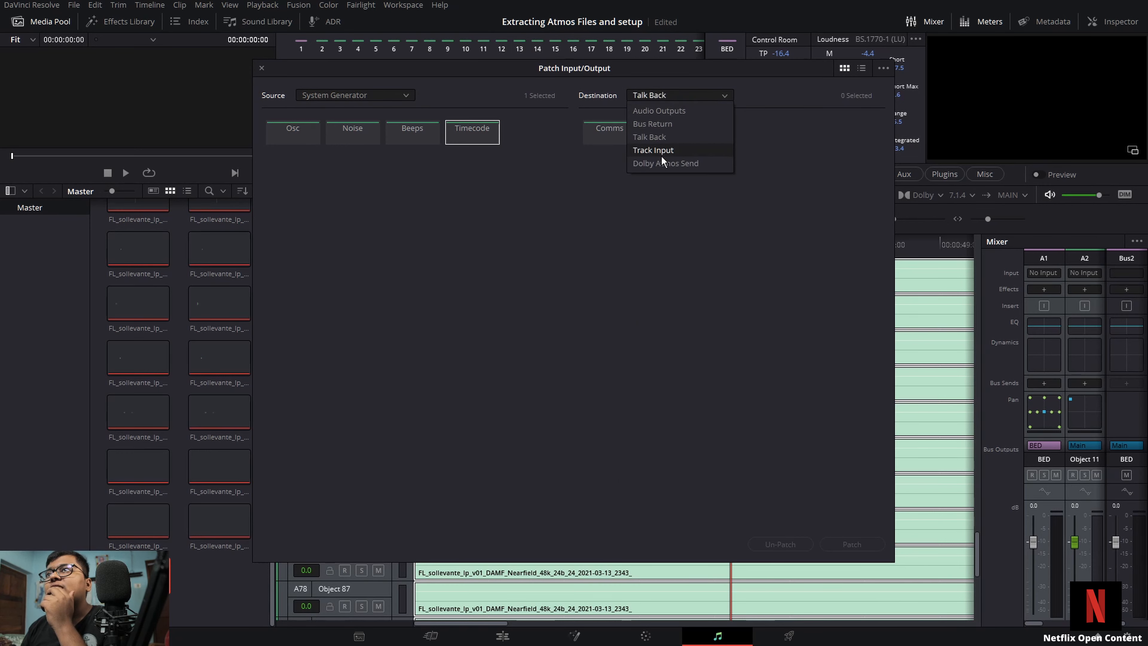
pyautogui.click(662, 162)
pyautogui.click(673, 94)
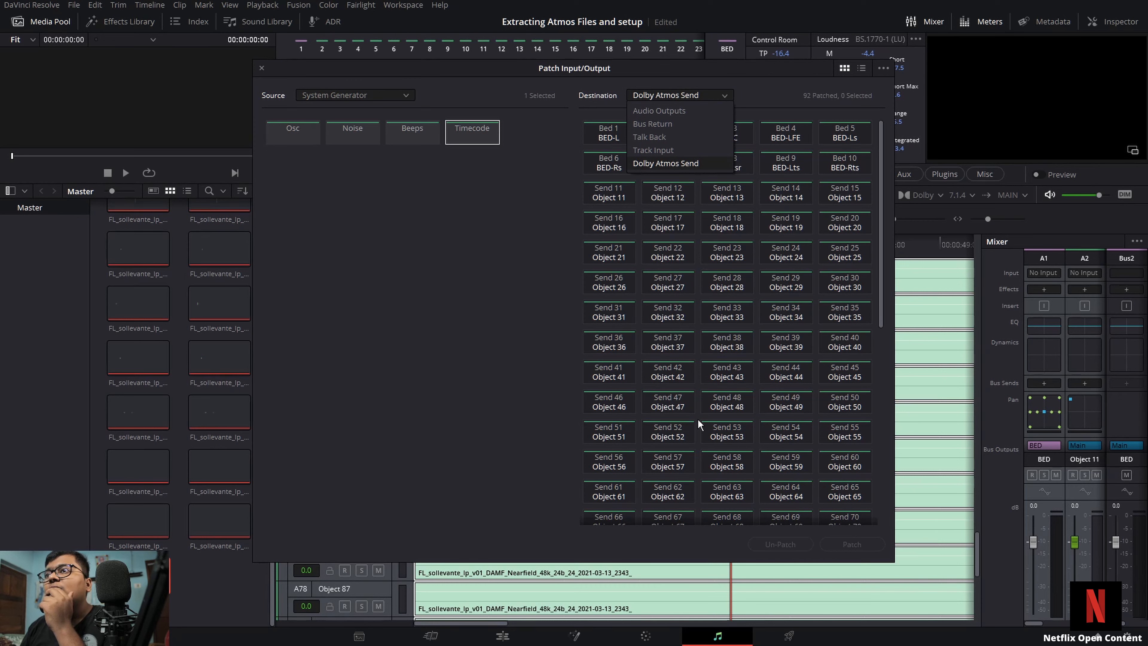
pyautogui.click(491, 375)
pyautogui.scroll(-5, 709, 397)
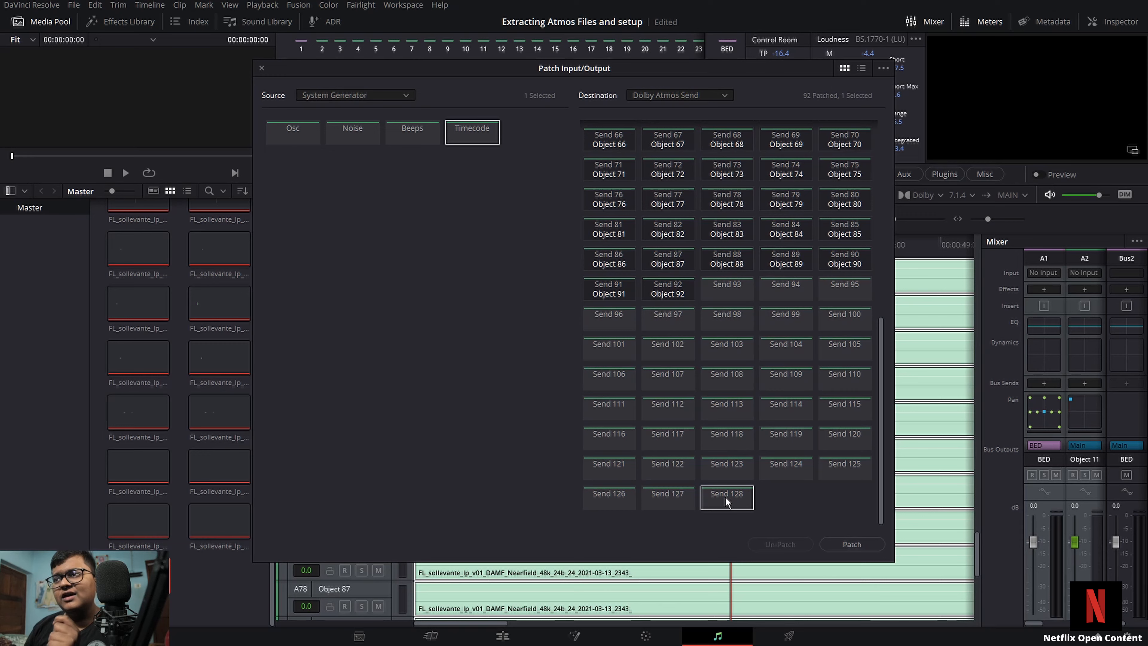
pyautogui.click(854, 544)
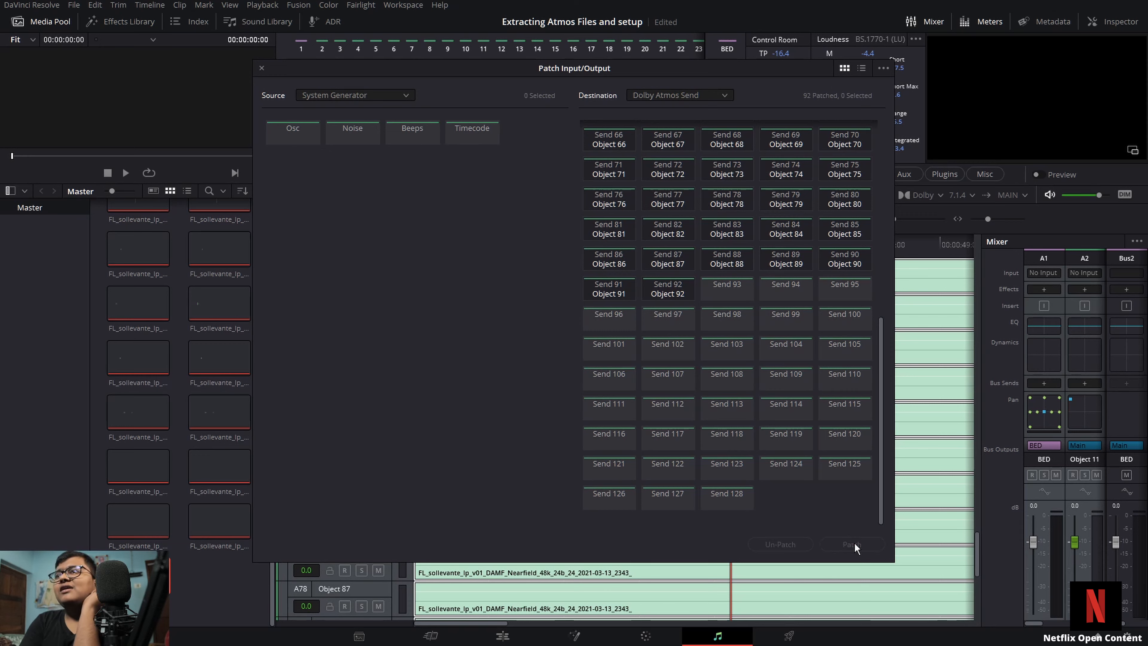
pyautogui.click(475, 131)
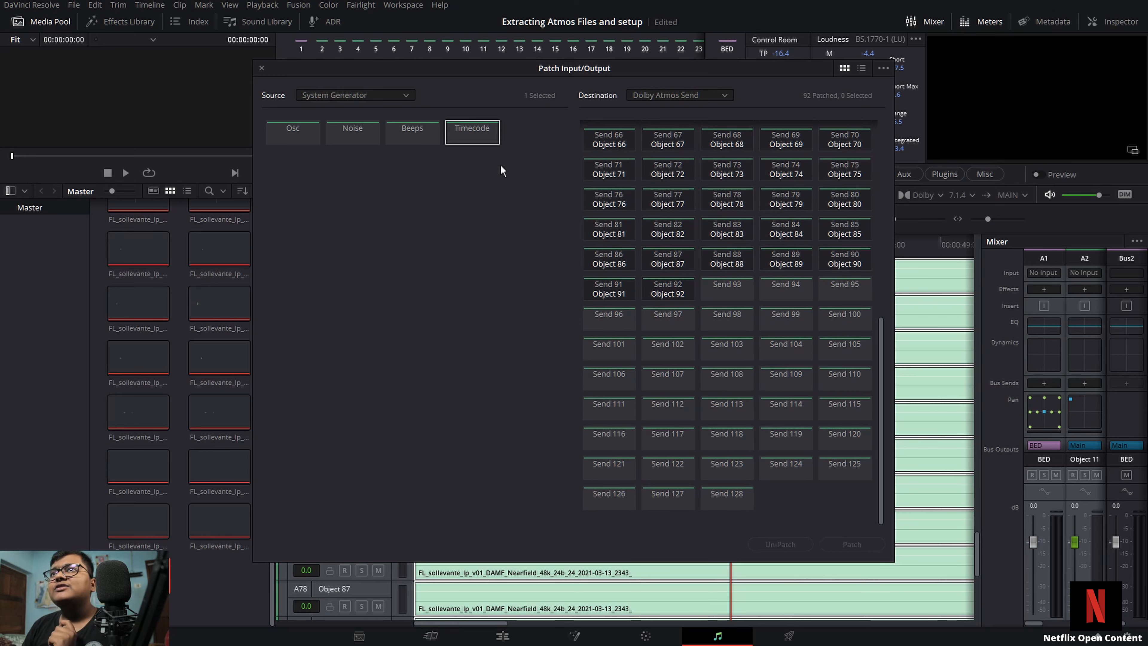
pyautogui.click(846, 545)
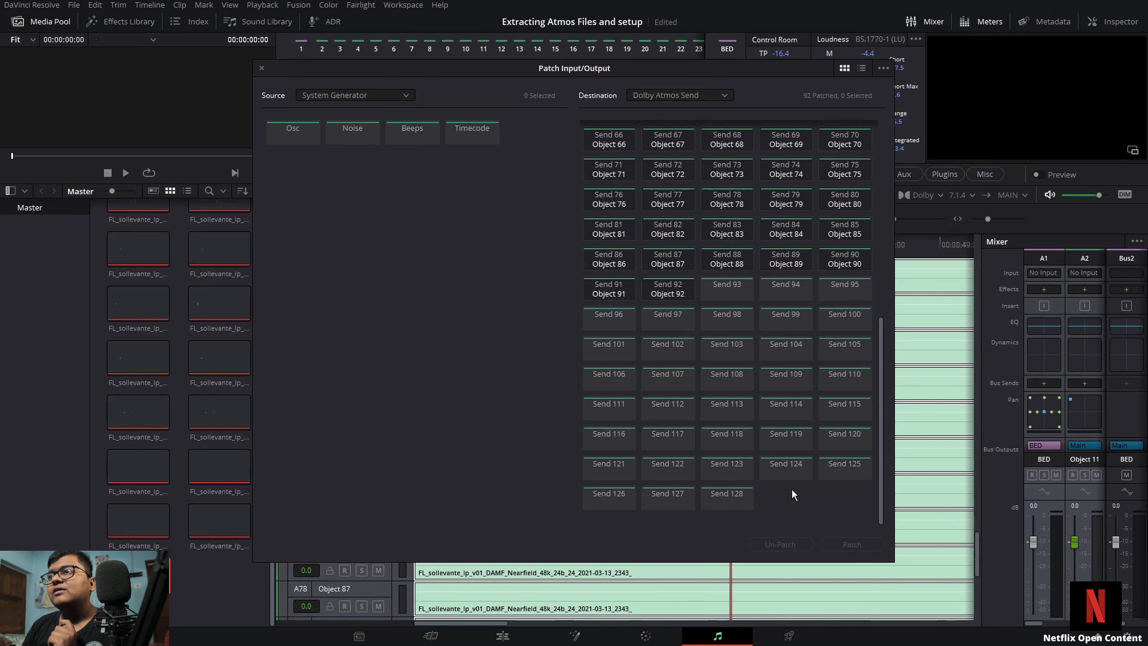
# Step: Browse the Track Input destinations and other sources, returning to Audio Inputs and Audio Outputs
pyautogui.click(710, 92)
pyautogui.click(685, 148)
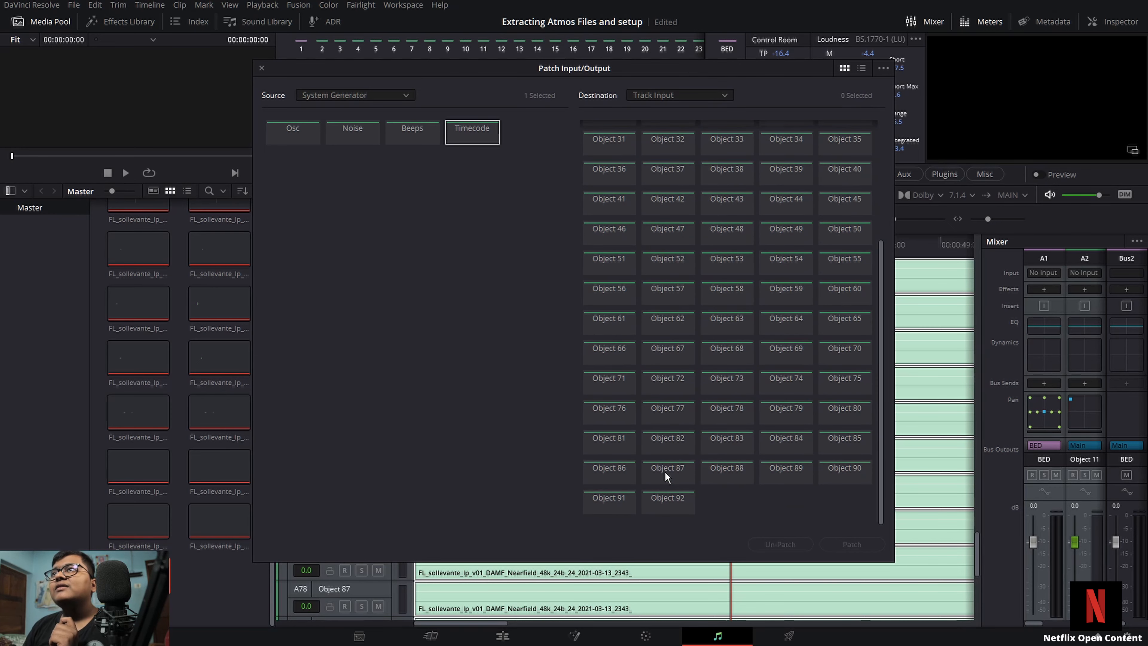
pyautogui.click(359, 94)
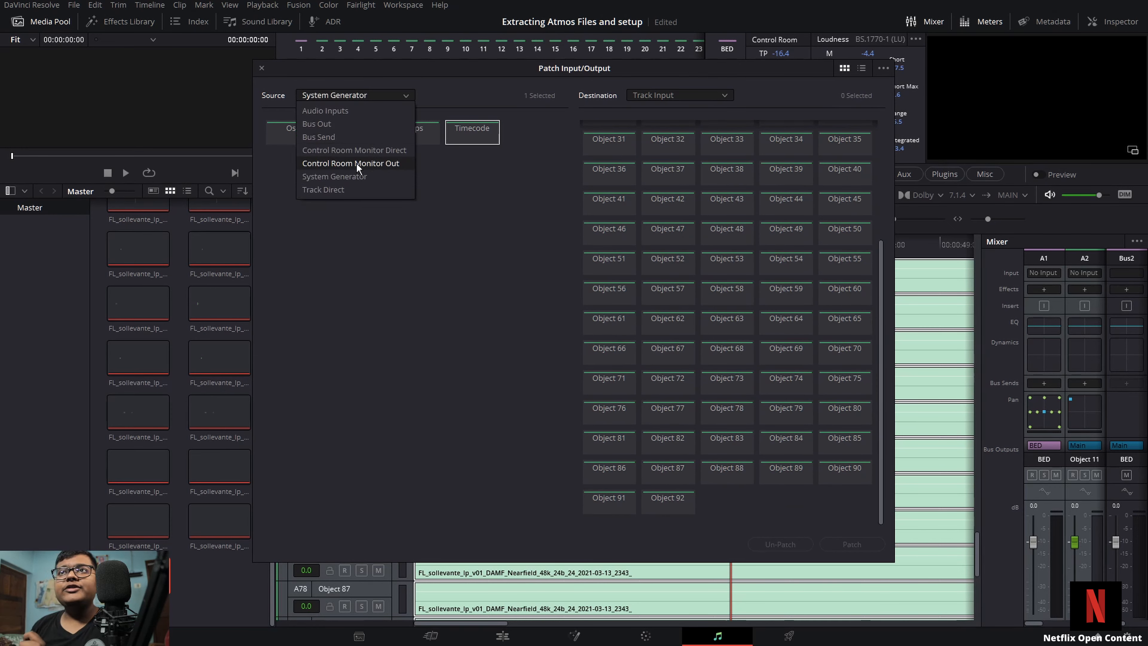
pyautogui.click(356, 163)
pyautogui.click(365, 93)
pyautogui.click(354, 112)
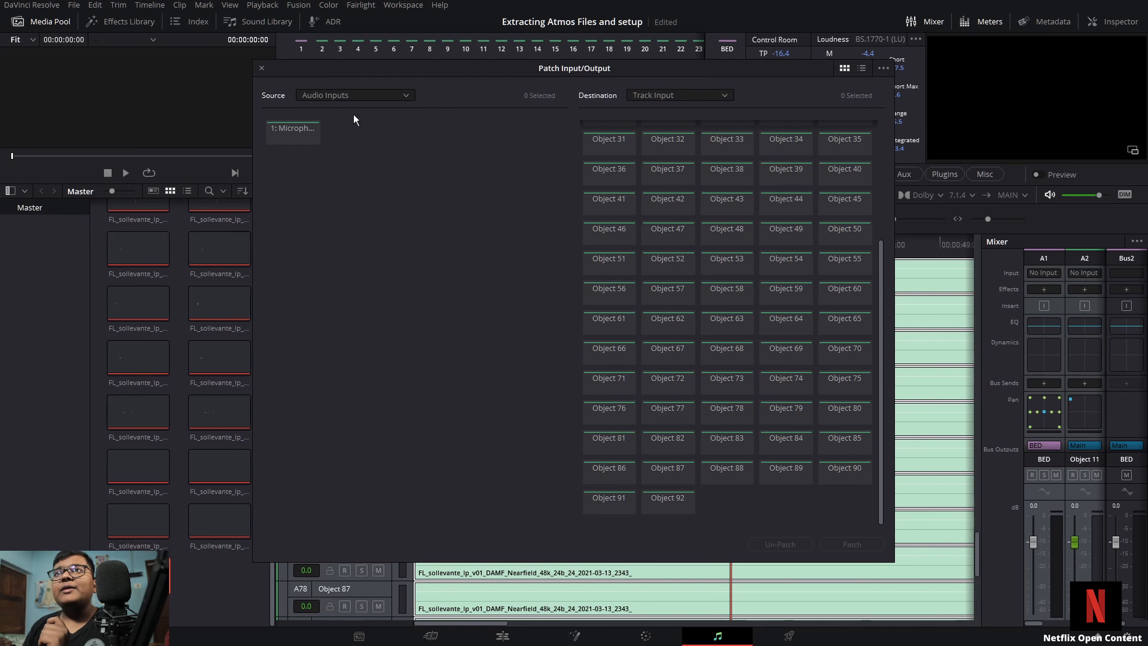
pyautogui.click(671, 95)
pyautogui.click(664, 105)
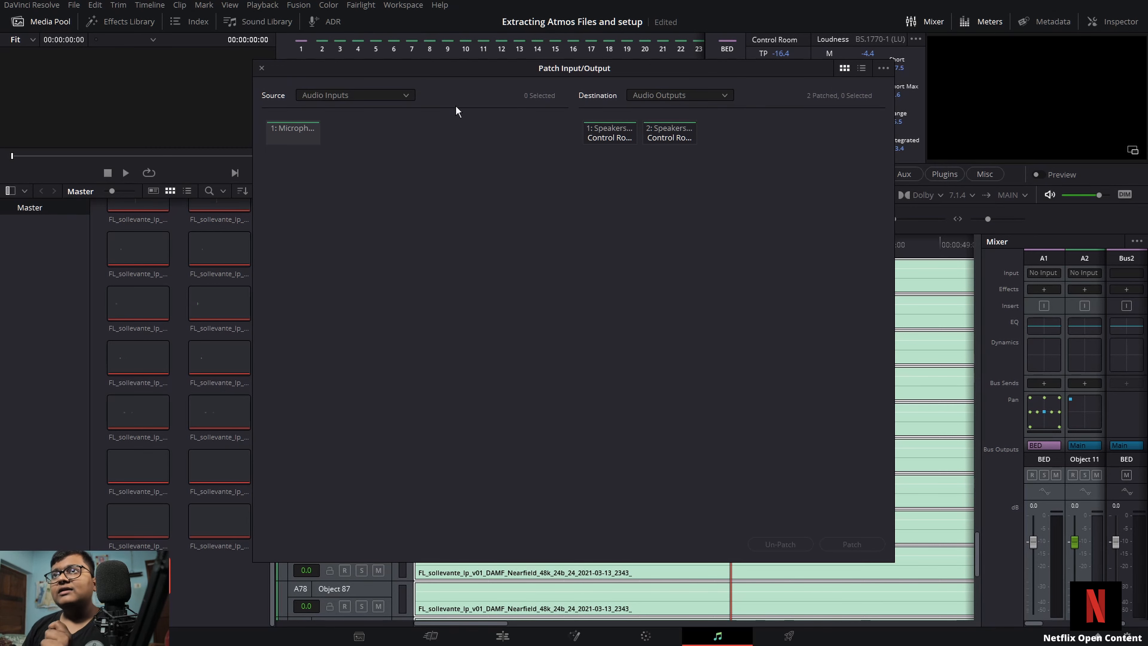
# Step: Close the patch window, switch to the web browser, search Google for netflix Open Content and open its site
pyautogui.click(261, 69)
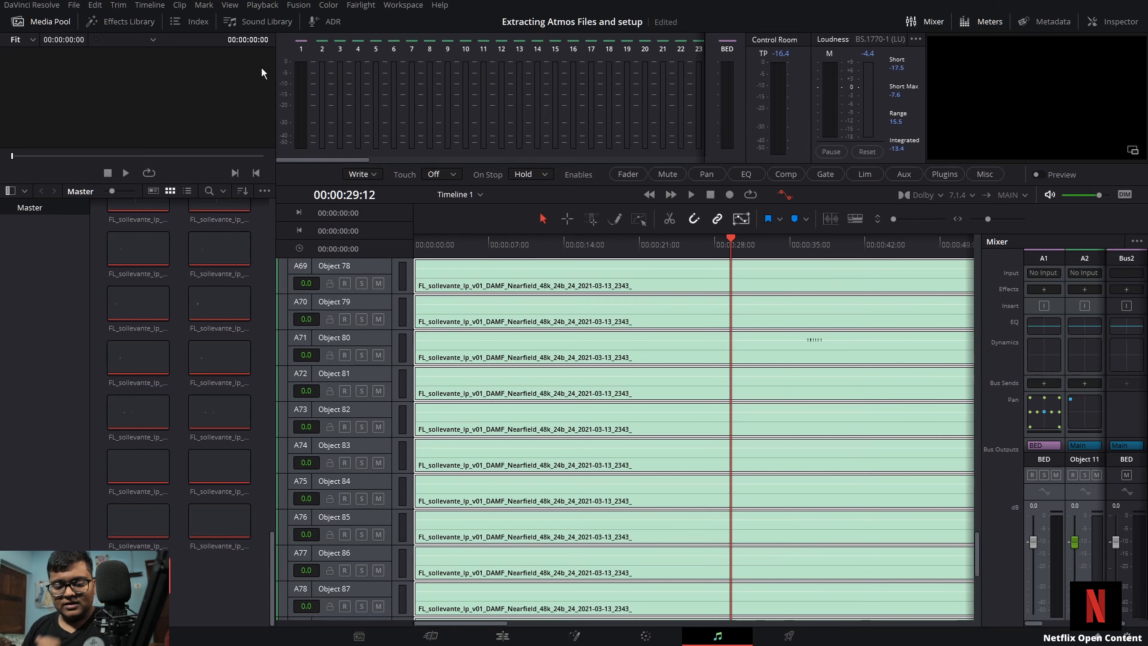
pyautogui.hotkey('alt', 'Tab')
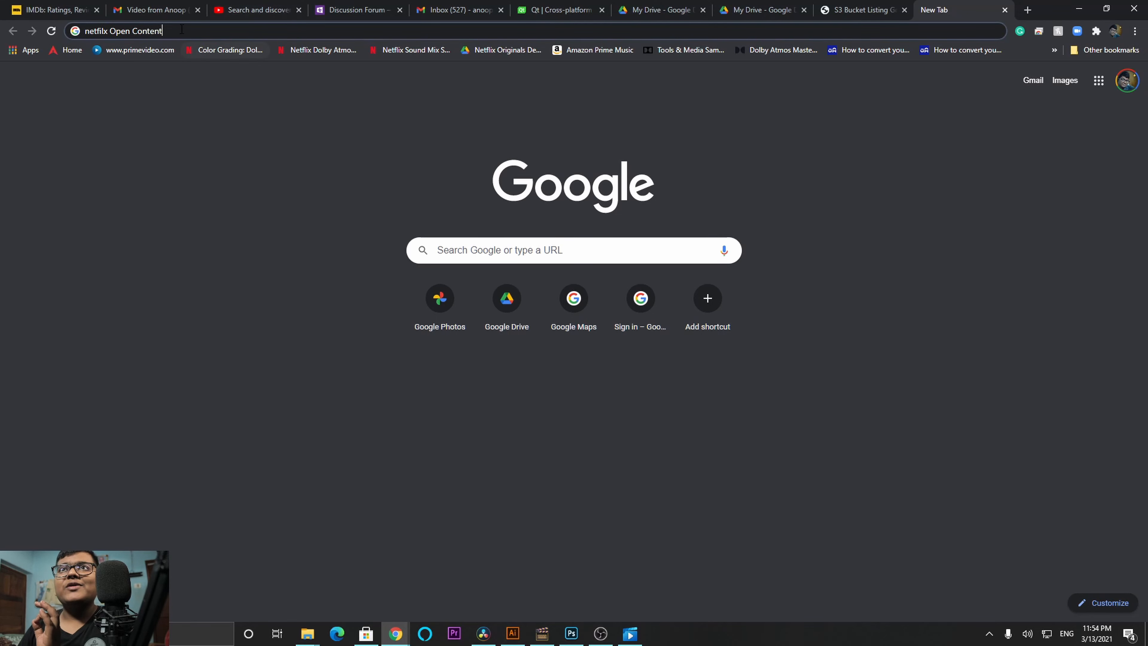
pyautogui.moveTo(163, 31); pyautogui.dragTo(82, 31)
pyautogui.press('Return')
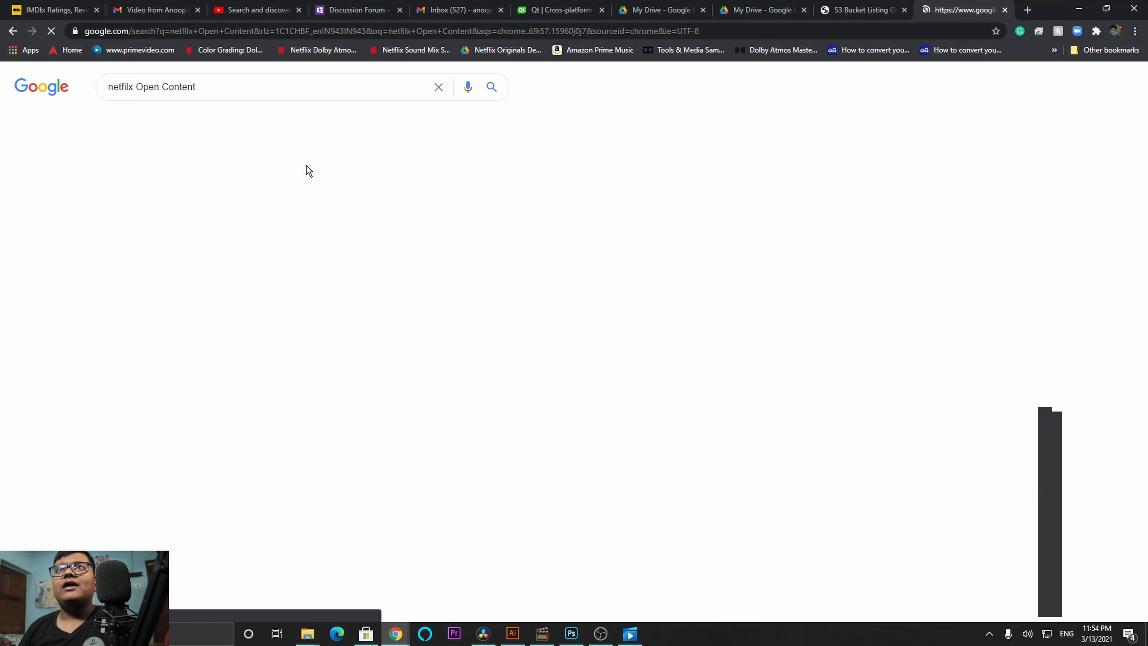
pyautogui.click(214, 231)
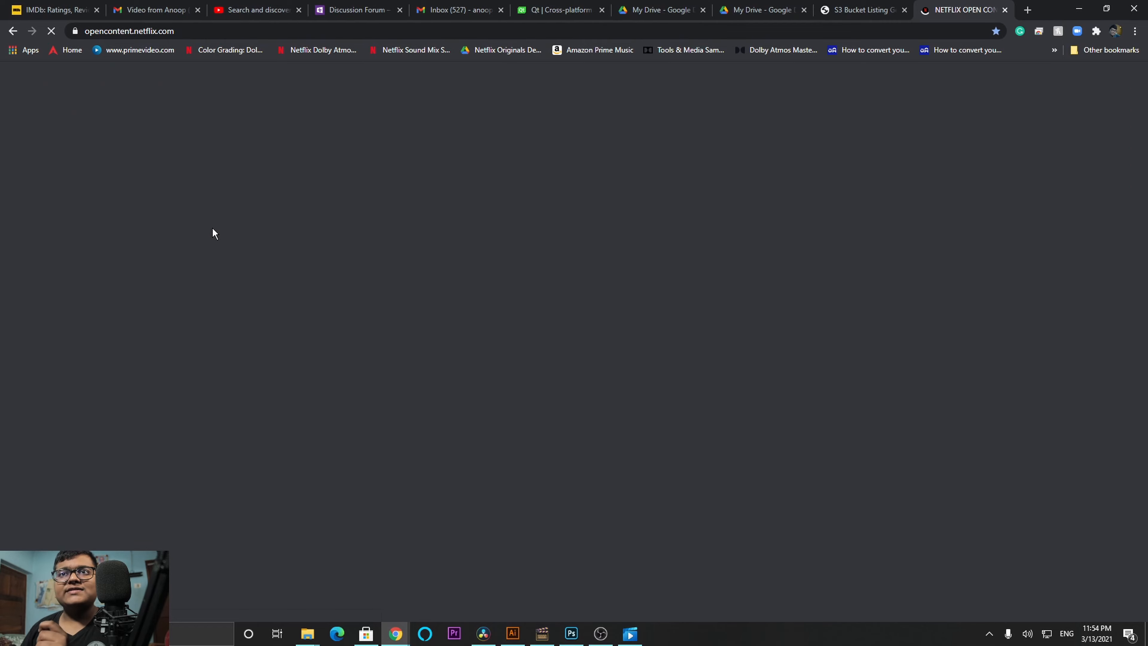
# Step: Scroll through the Netflix Open Content page and read the assets available to download for each title
pyautogui.scroll(-6, 374, 338)
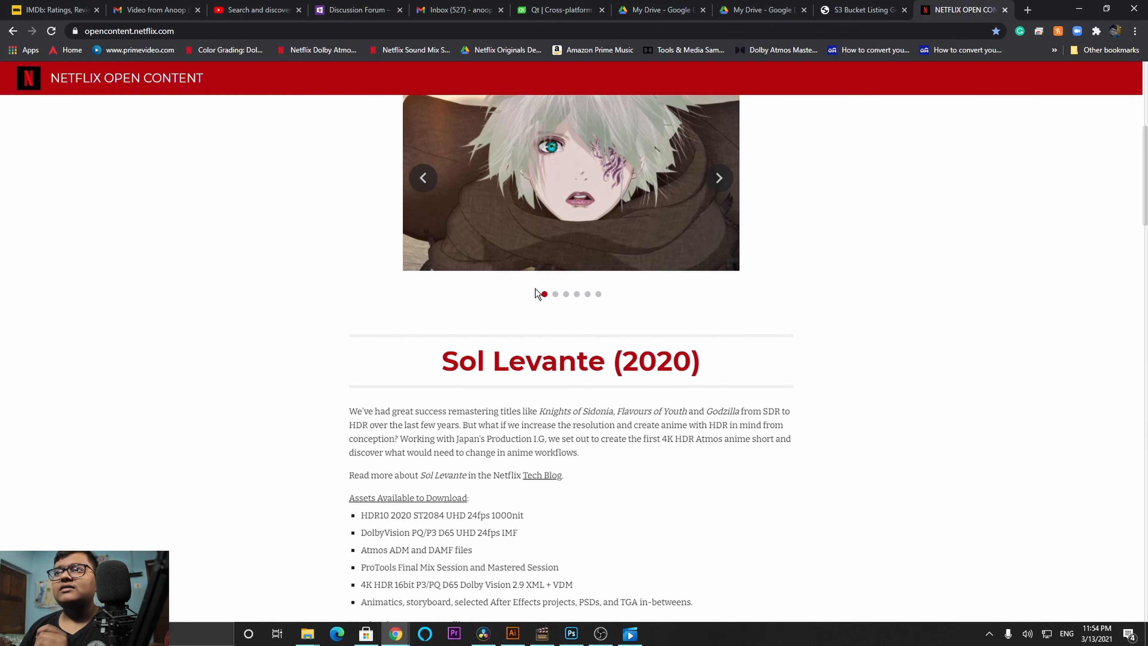
pyautogui.scroll(-6, 553, 242)
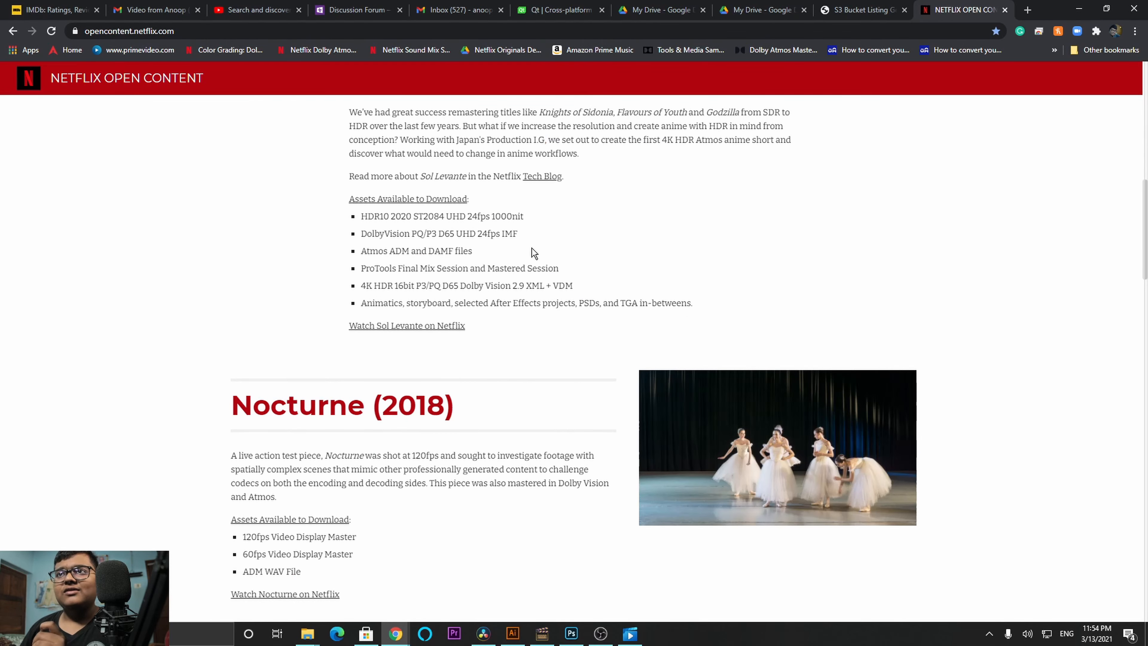
pyautogui.scroll(-5, 364, 436)
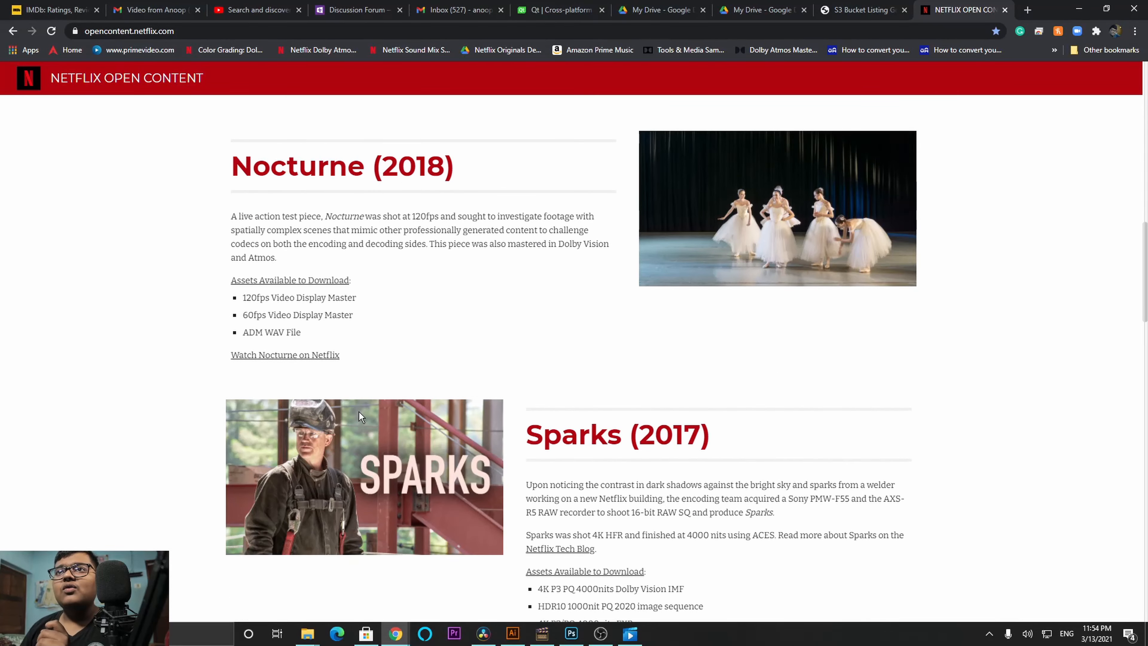
pyautogui.scroll(-5, 359, 411)
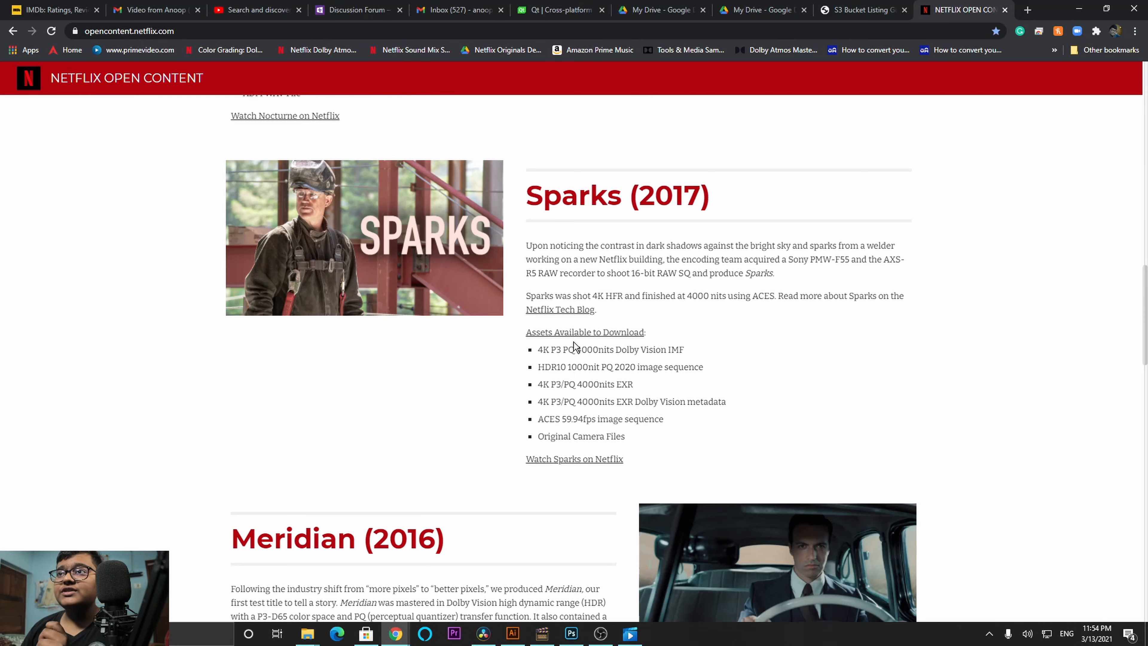
pyautogui.moveTo(556, 351); pyautogui.dragTo(694, 345)
pyautogui.click(636, 351)
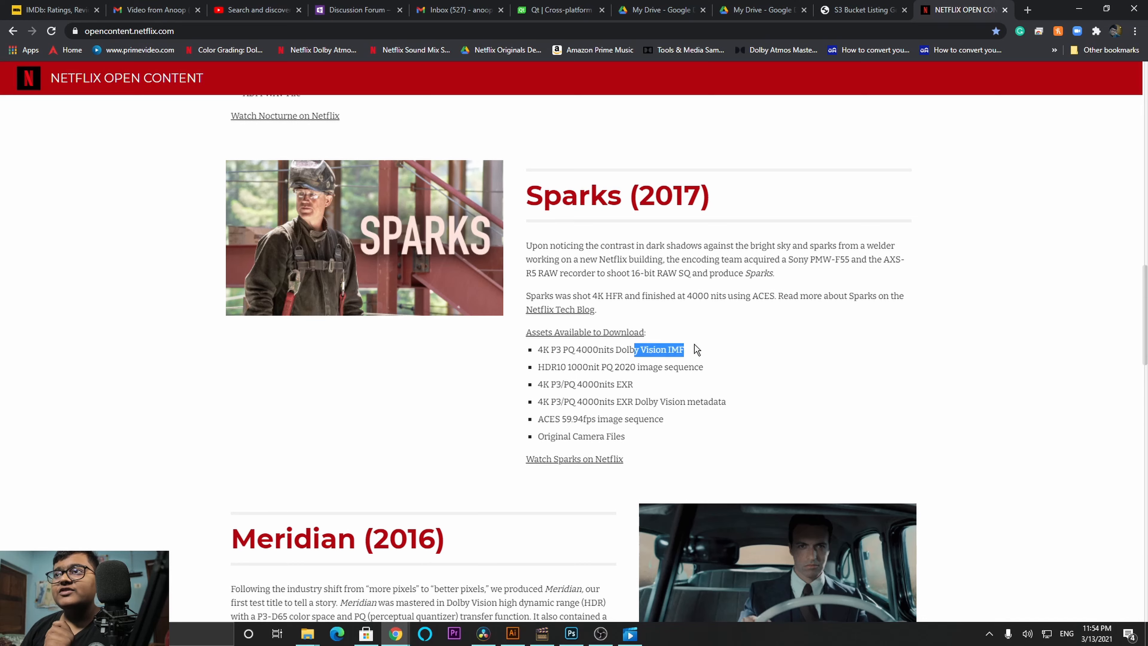
pyautogui.click(693, 343)
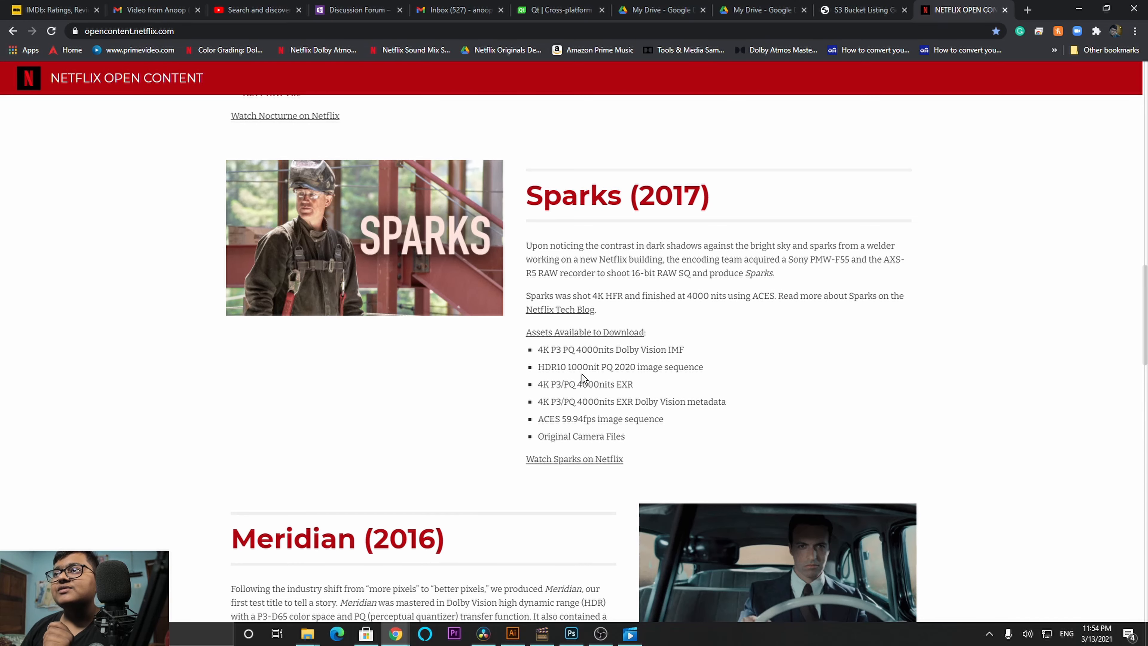
pyautogui.moveTo(686, 296); pyautogui.dragTo(770, 296)
pyautogui.click(770, 296)
pyautogui.scroll(10, 501, 315)
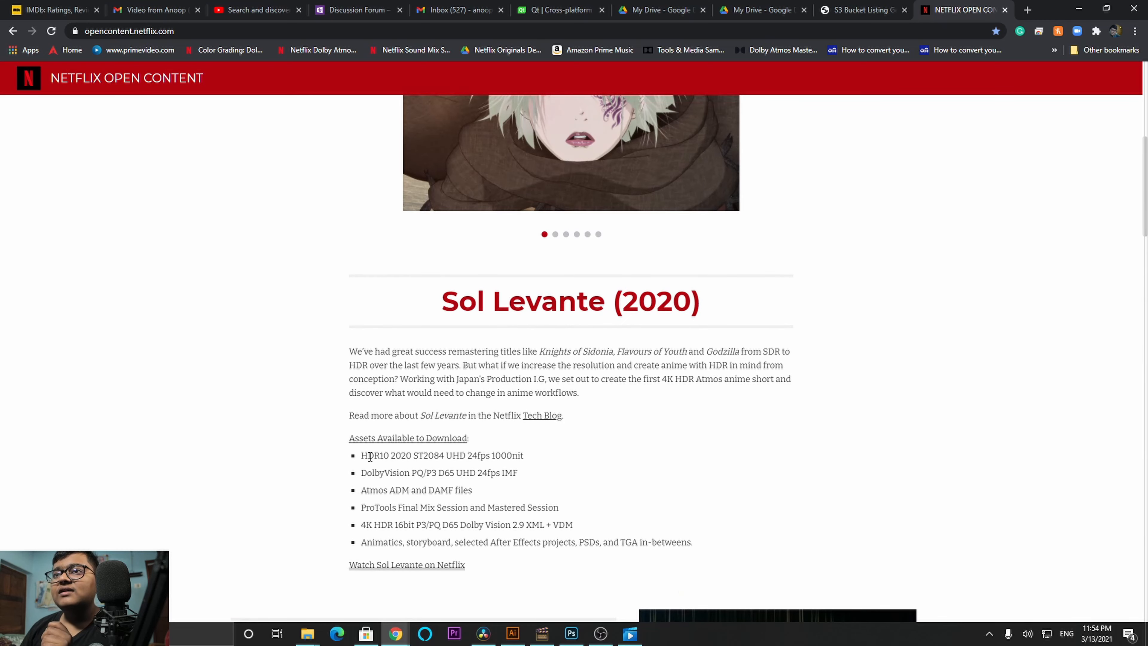
pyautogui.moveTo(374, 473); pyautogui.dragTo(536, 474)
pyautogui.click(540, 471)
pyautogui.scroll(-10, 541, 471)
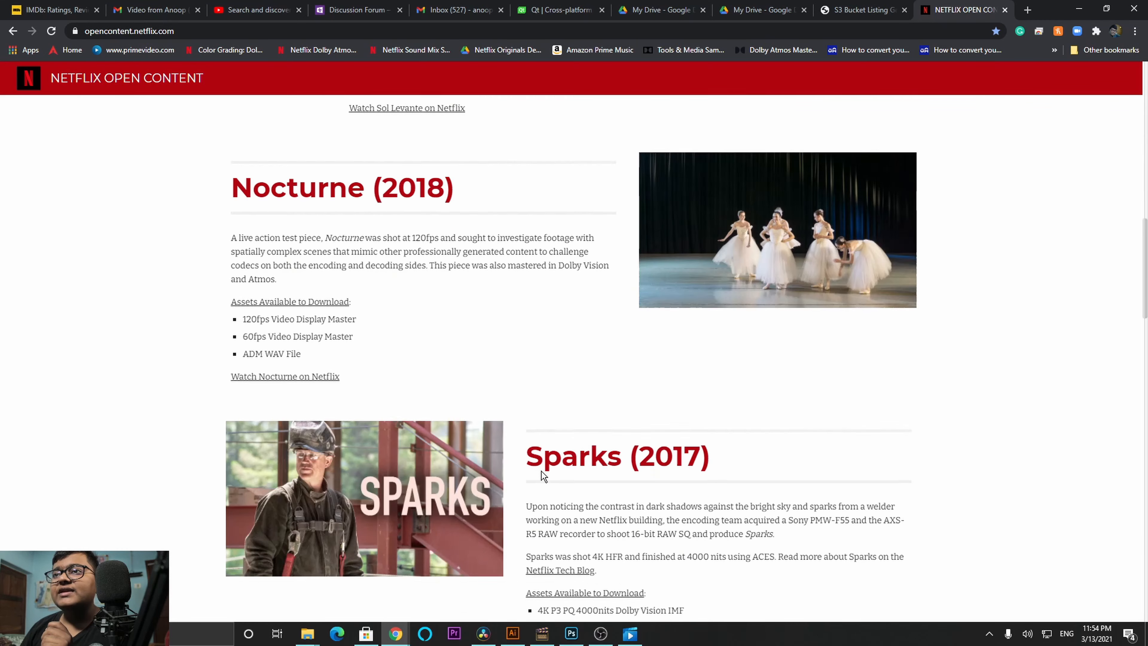
pyautogui.scroll(-10, 542, 471)
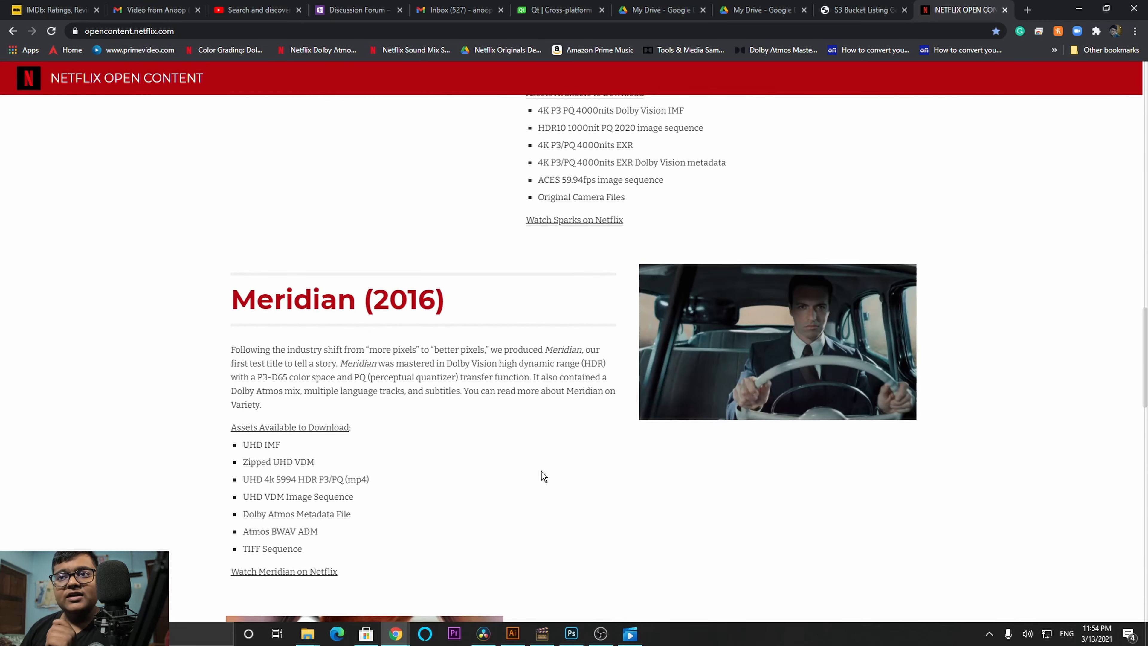
pyautogui.scroll(-3, 541, 471)
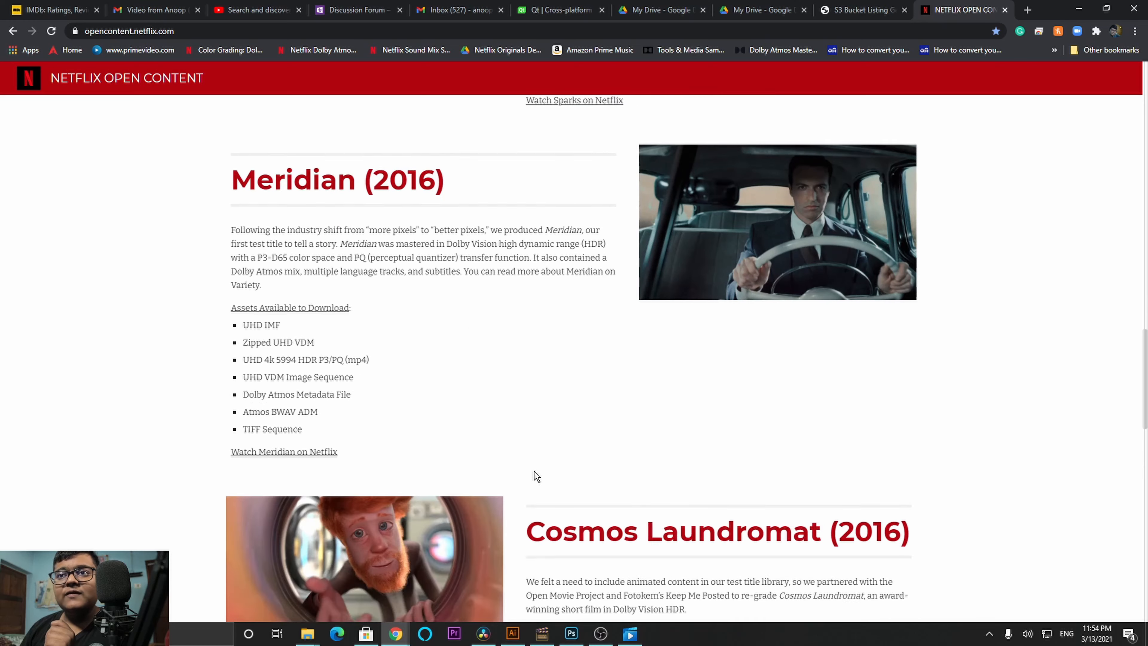
# Step: Open Meridian's download listing and start downloading Meridian_UHD4k5994_HDR_P3PQ.mp4
pyautogui.click(303, 308)
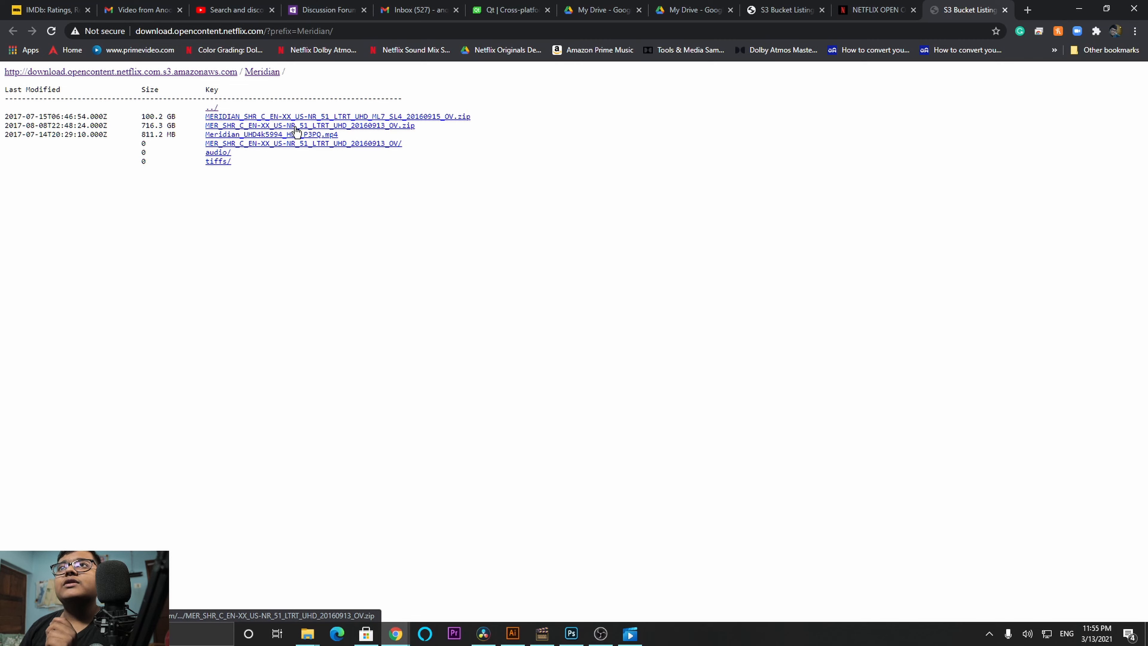
pyautogui.click(284, 137)
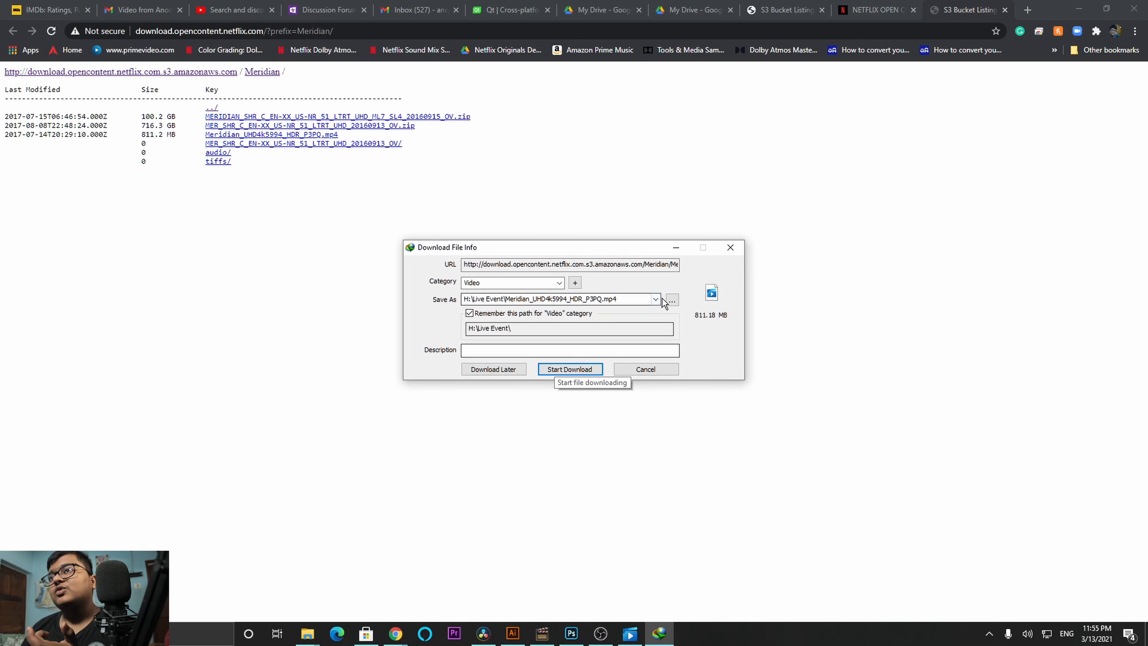
pyautogui.click(565, 366)
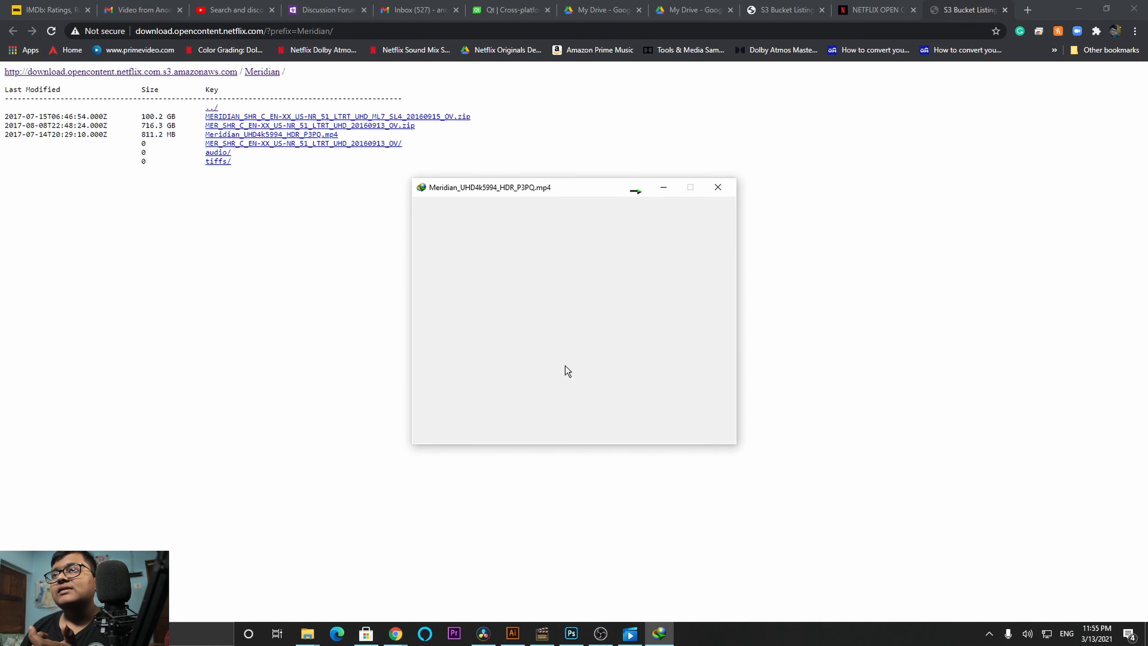
pyautogui.click(663, 187)
# Step: Browse Meridian's audio folder and its DAMF subfolder listing
pyautogui.click(216, 153)
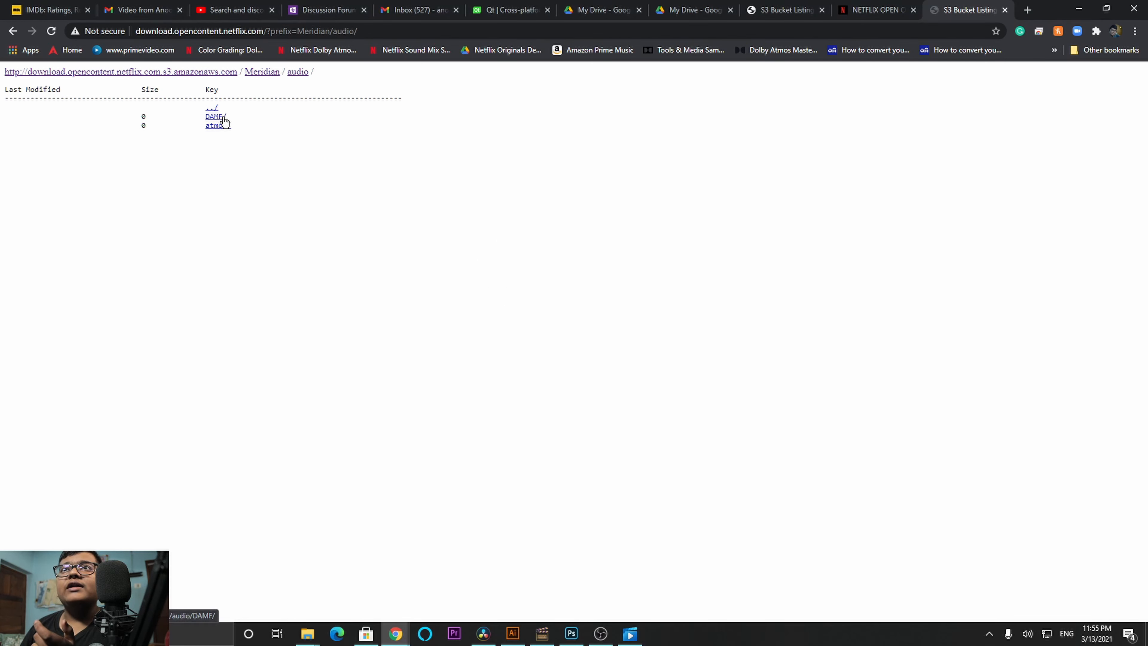
pyautogui.click(222, 118)
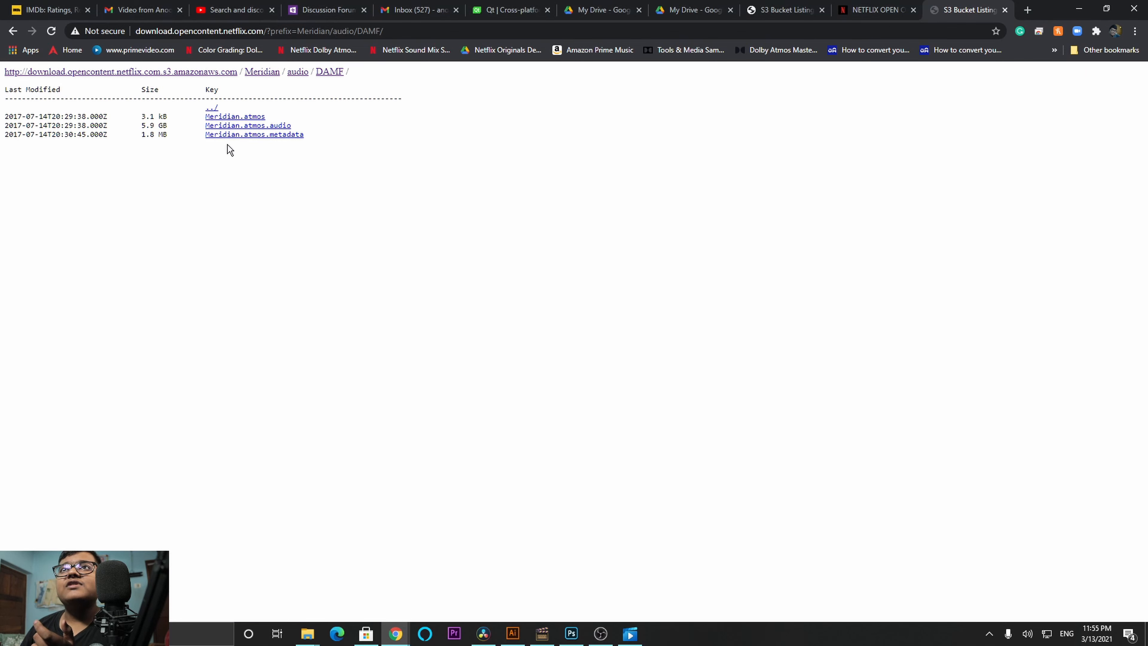
pyautogui.moveTo(256, 141); pyautogui.dragTo(222, 117)
pyautogui.click(300, 194)
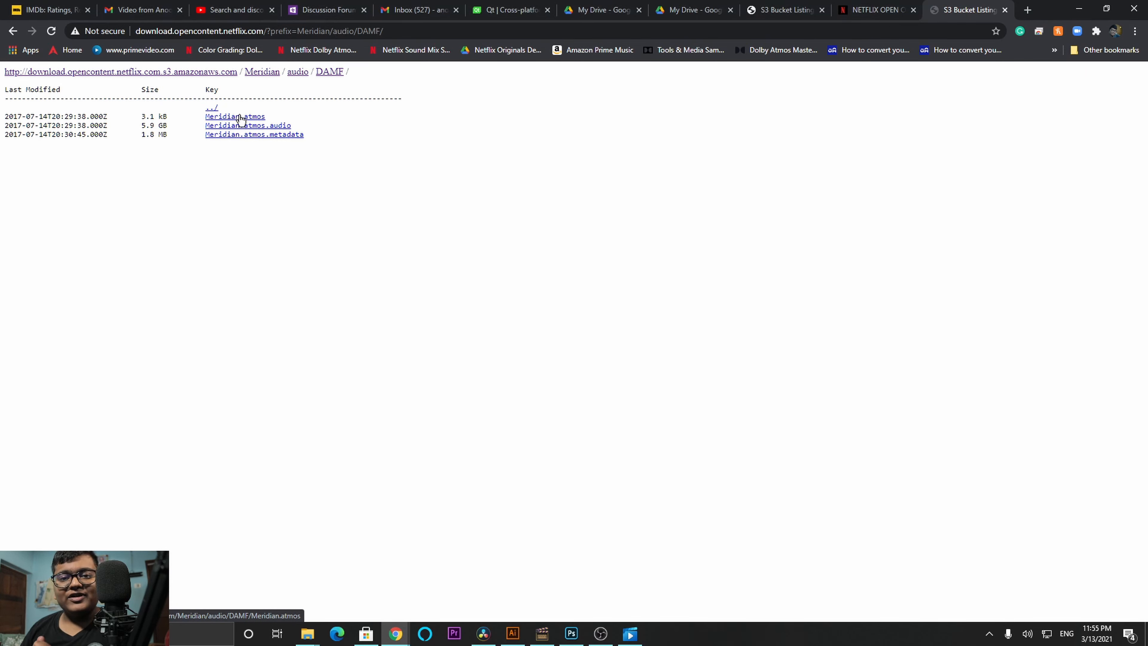
pyautogui.click(210, 109)
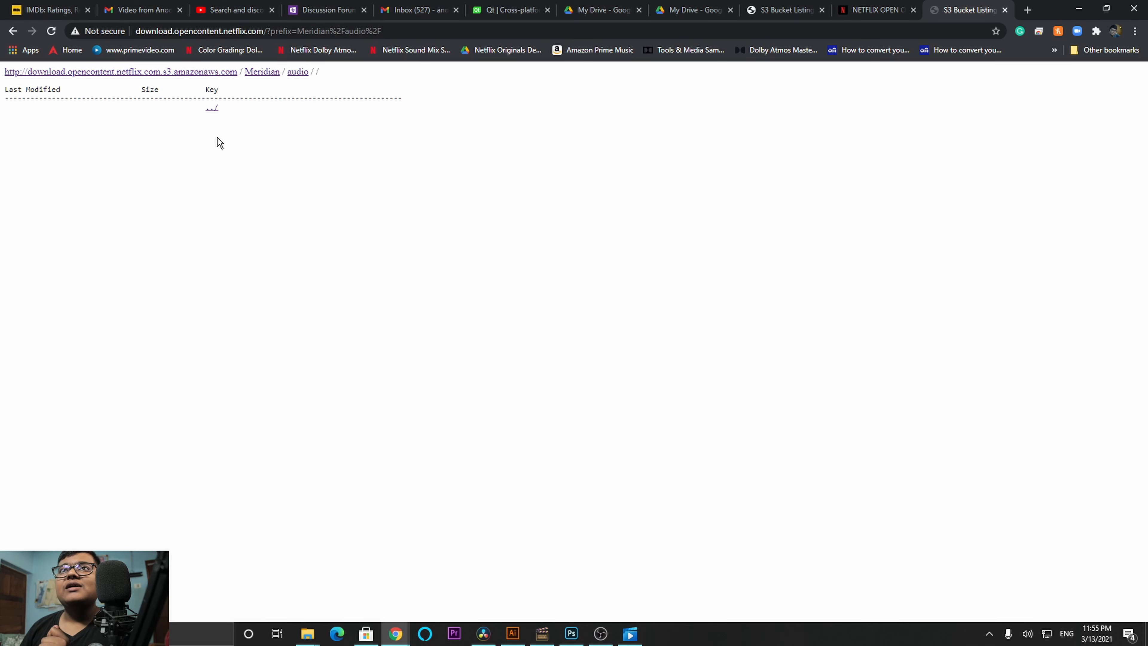
pyautogui.click(211, 109)
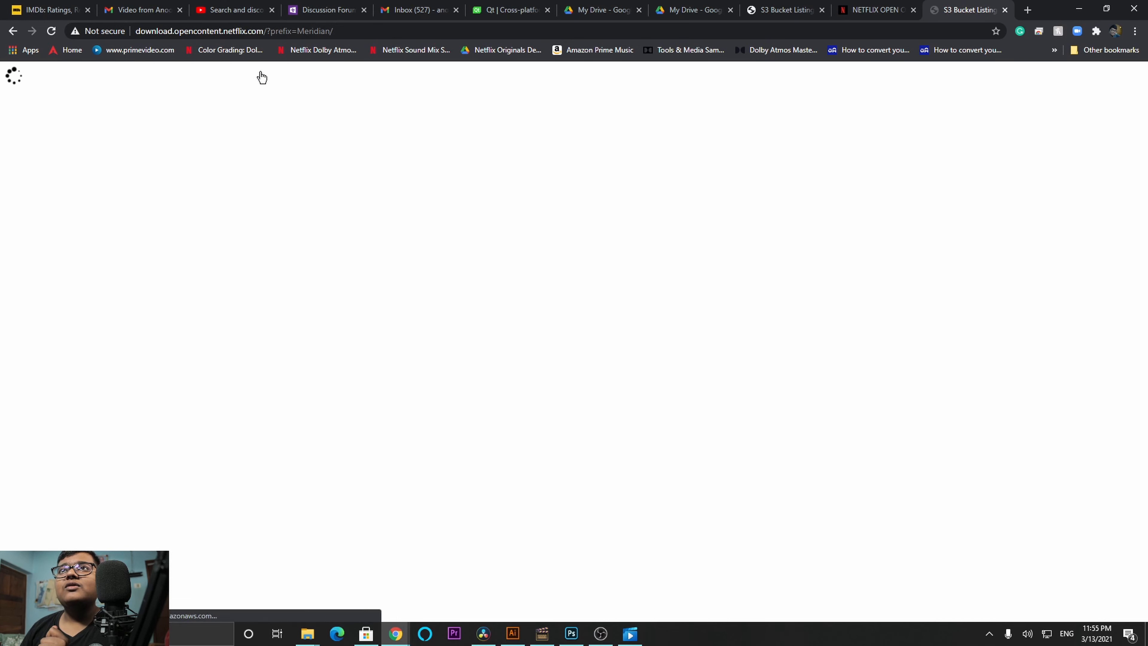
pyautogui.click(221, 153)
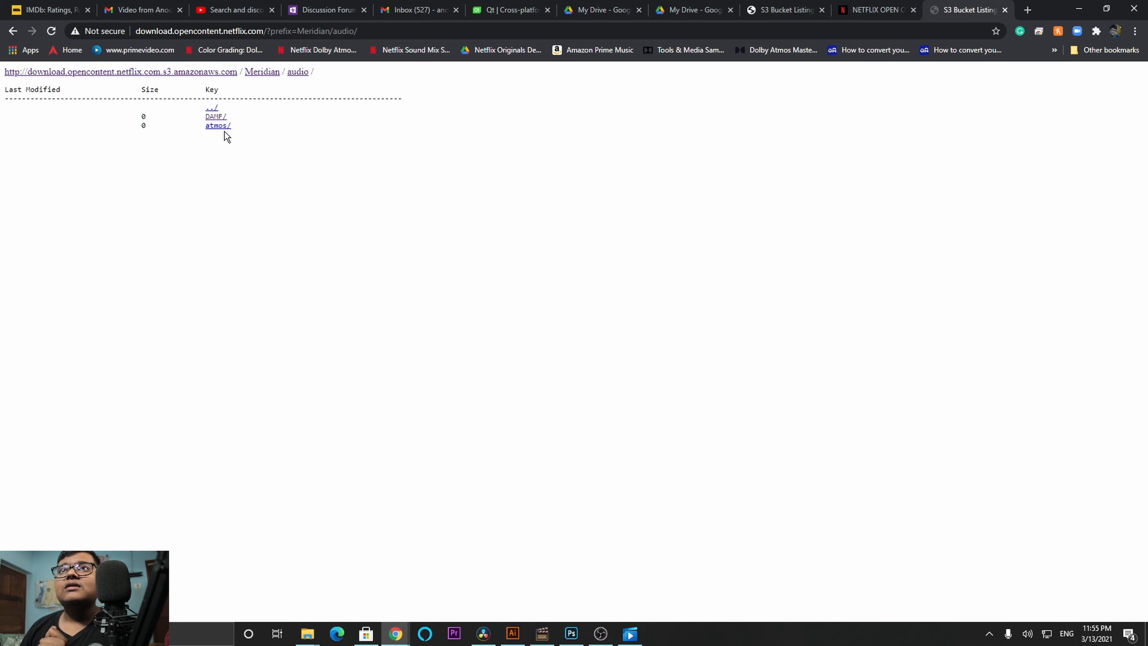
pyautogui.click(224, 126)
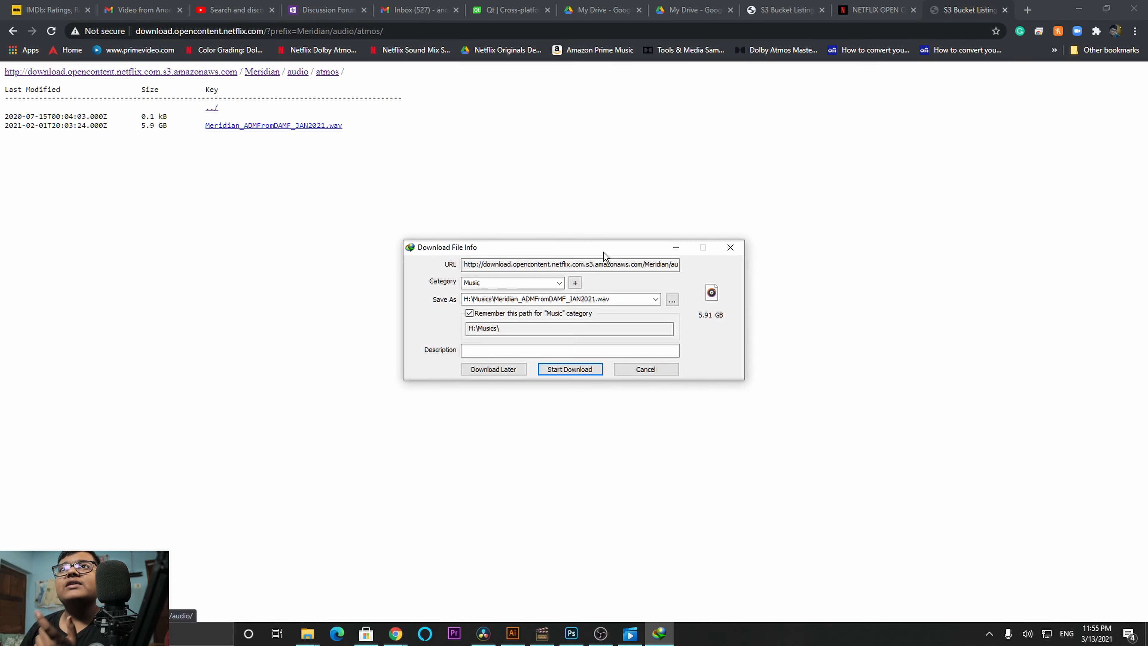
pyautogui.click(624, 369)
# Step: Go to Meridian's audio DAMF folder and download the Meridian.atmos files, then return to Resolve
pyautogui.click(297, 73)
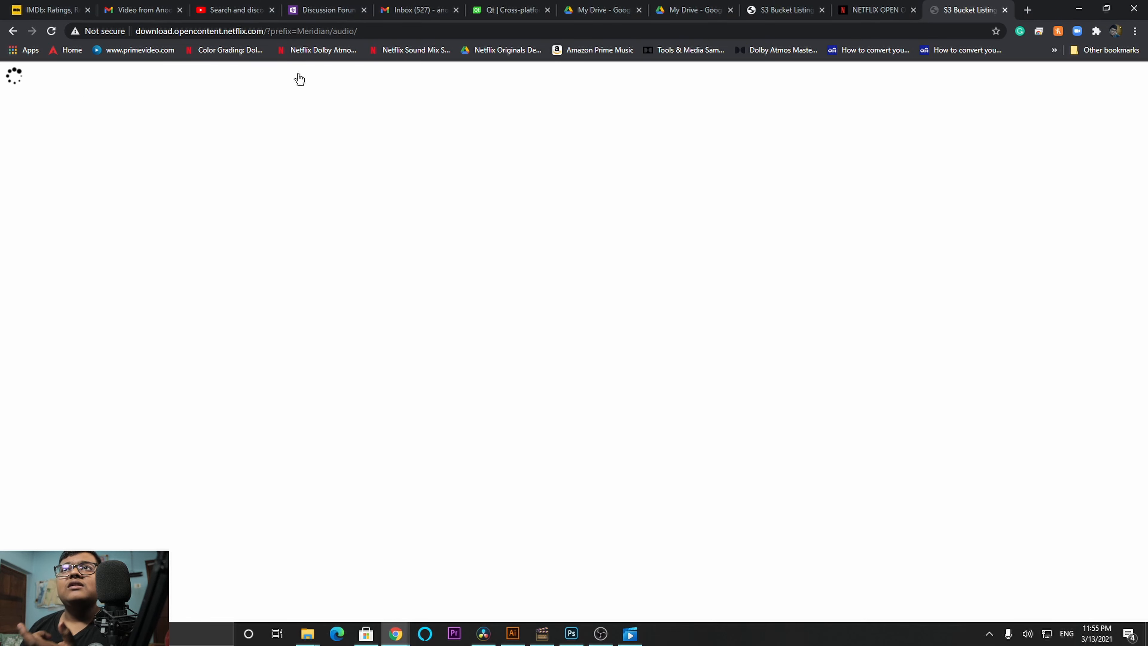
pyautogui.click(220, 117)
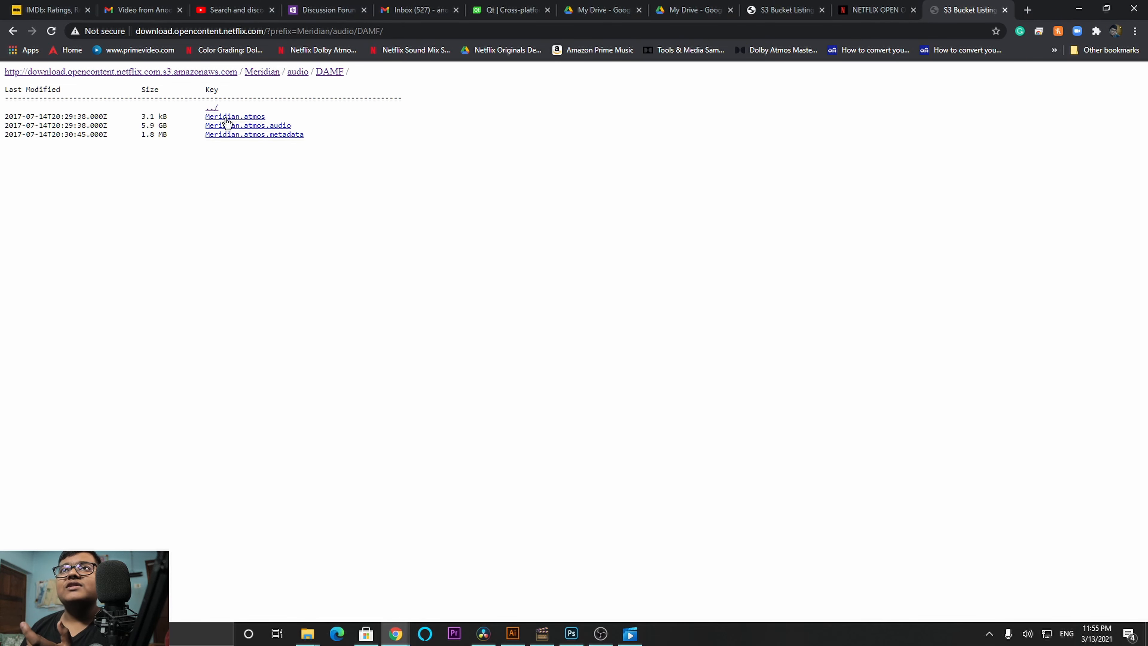
pyautogui.click(240, 117)
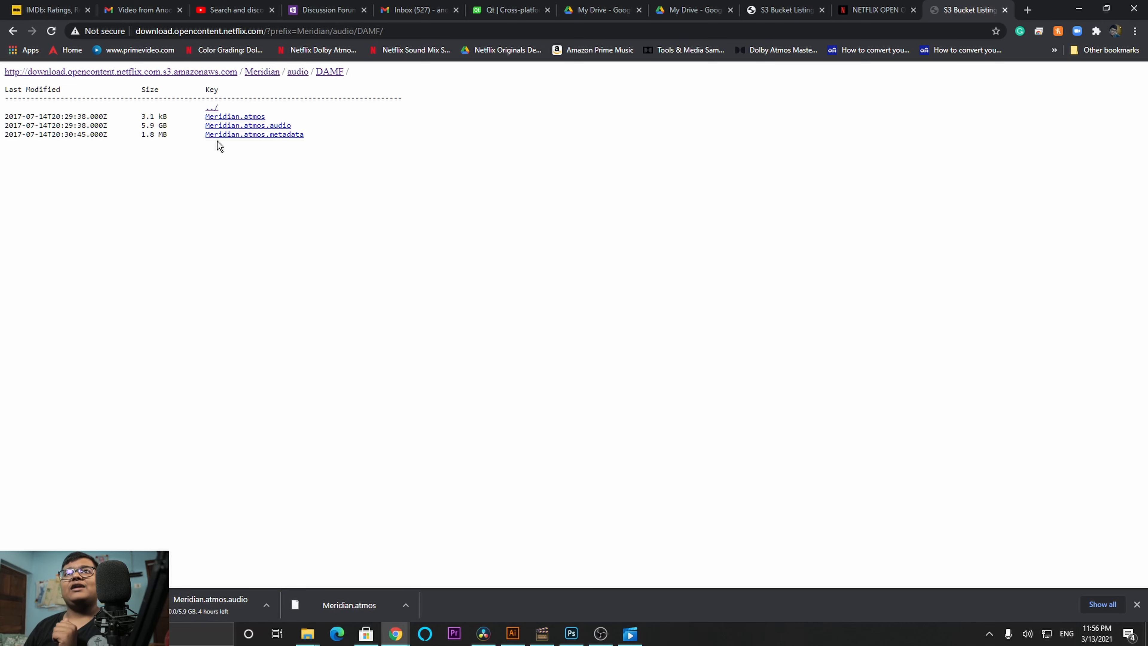
pyautogui.moveTo(168, 126); pyautogui.dragTo(120, 126)
pyautogui.click(264, 315)
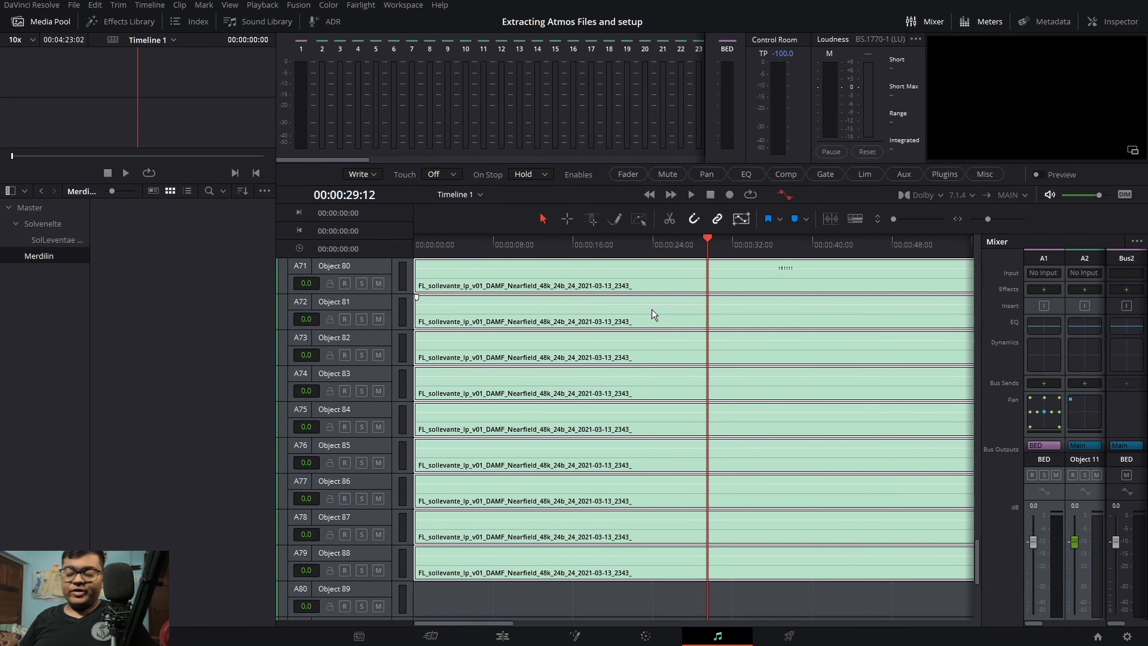
# Step: Import the Meridian Dolby Atmos master file as an immersive audio master into a new timeline
pyautogui.click(368, 4)
pyautogui.moveTo(379, 176)
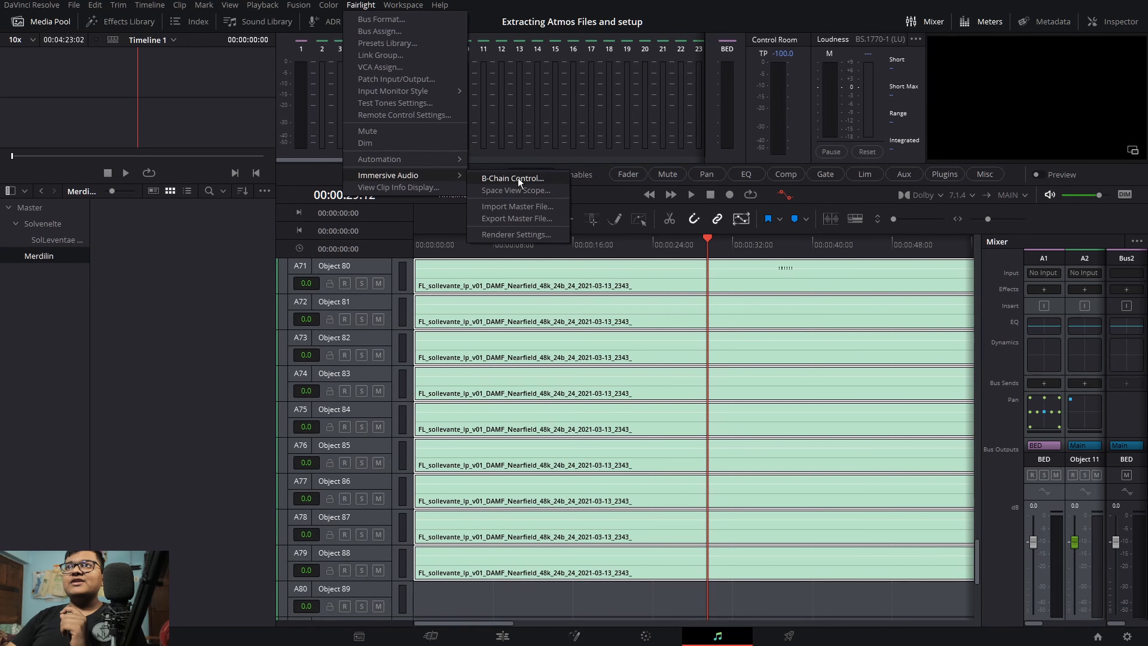
pyautogui.click(517, 207)
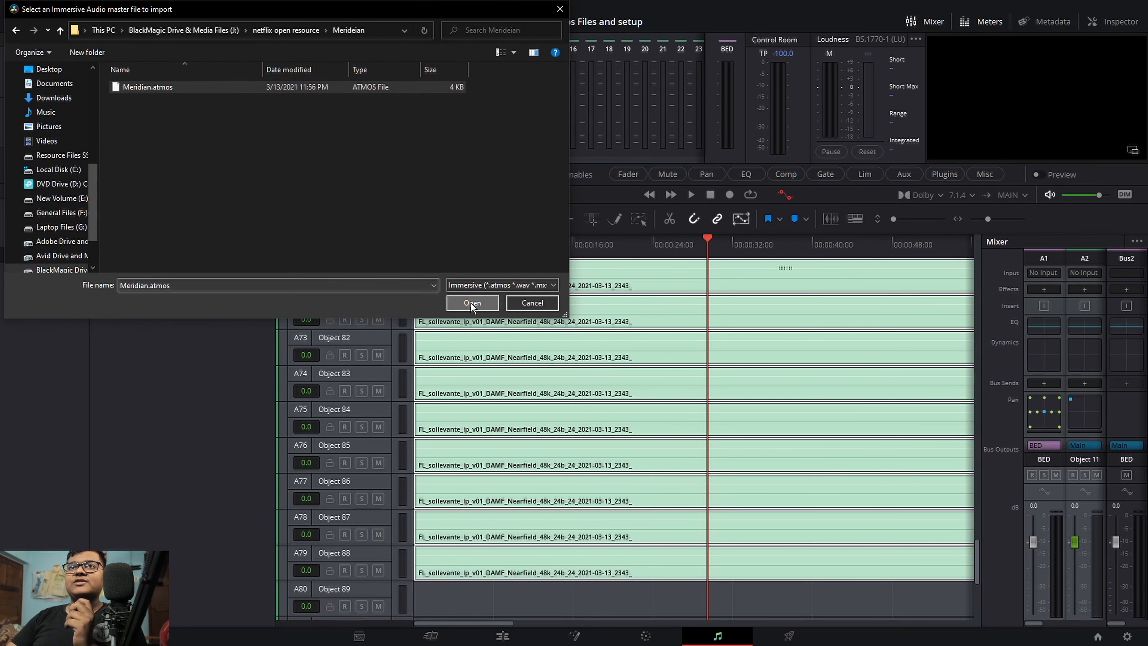
pyautogui.click(471, 302)
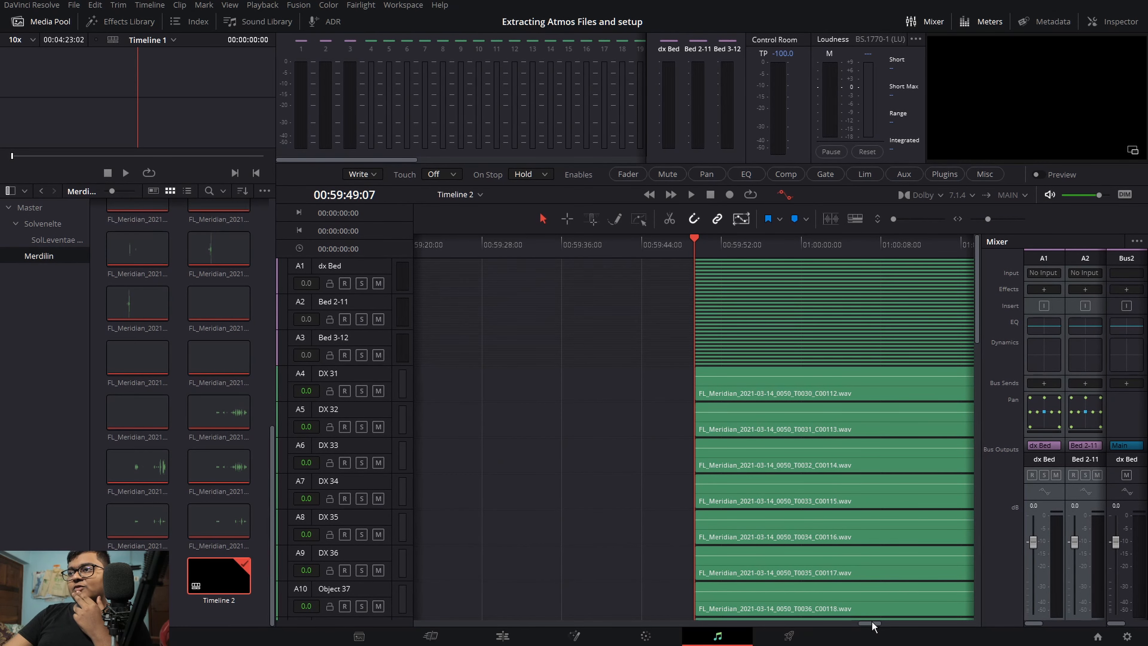
# Step: Switch to the Edit page to check Timeline 2's Meridian clips and start playback
pyautogui.moveTo(872, 621); pyautogui.dragTo(847, 640)
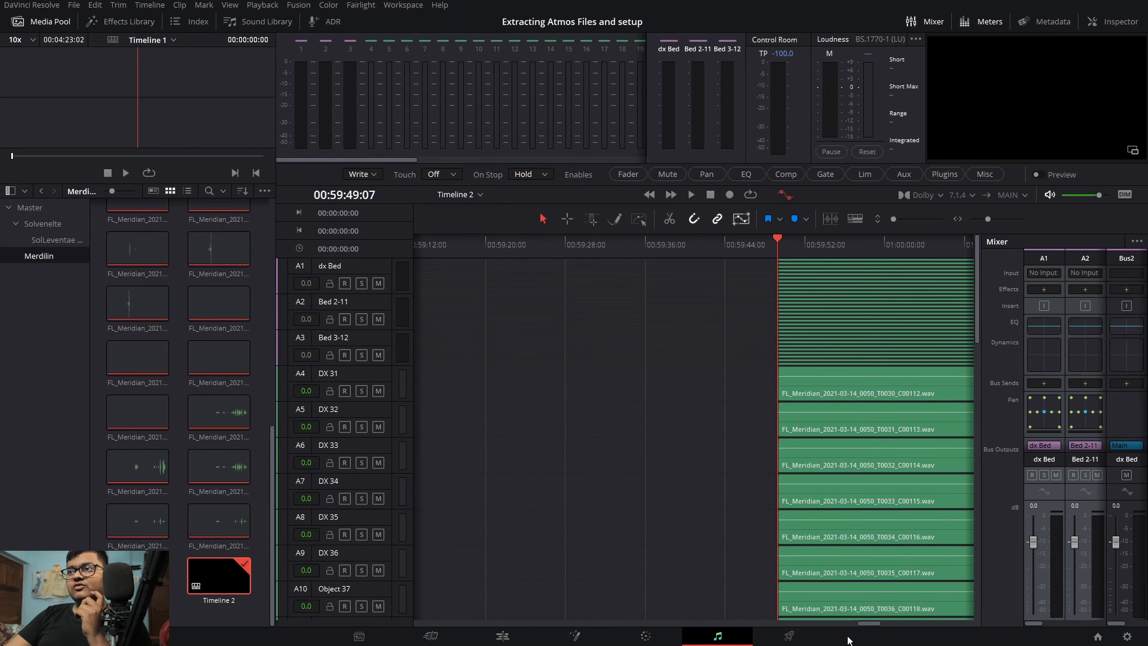
pyautogui.click(516, 635)
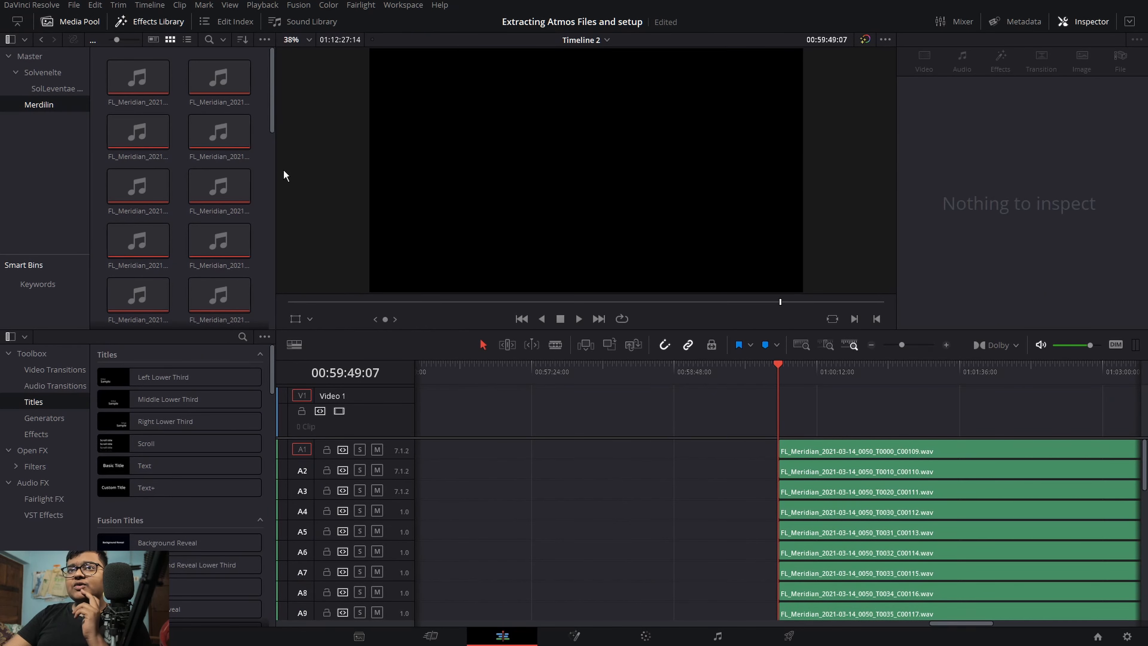
pyautogui.press('space')
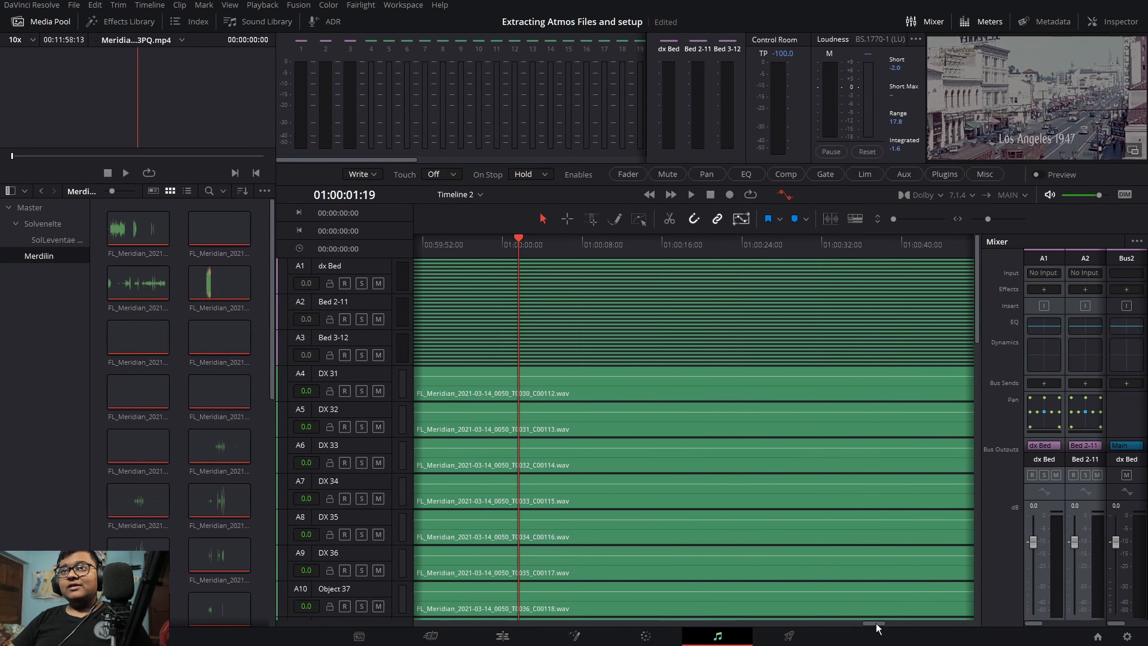
pyautogui.moveTo(876, 623); pyautogui.dragTo(858, 622)
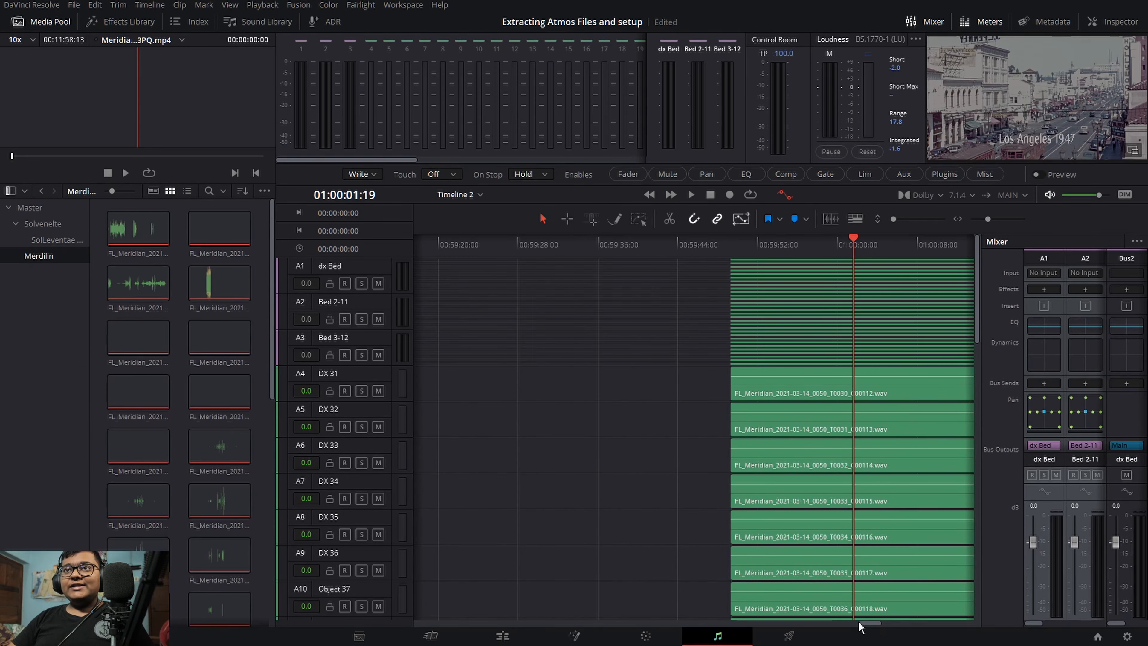
# Step: Inspect the Meridian timeline's bed, object, bus and VCA tracks, scrolling the mixer through its channels
pyautogui.scroll(-15, 347, 594)
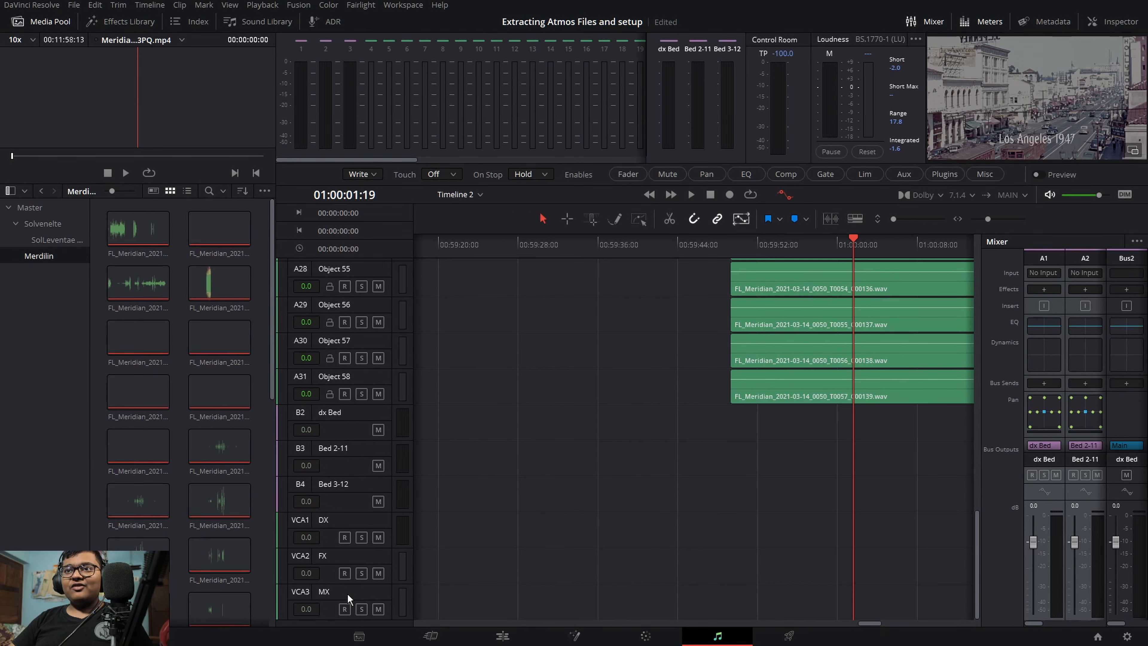
pyautogui.scroll(15, 347, 595)
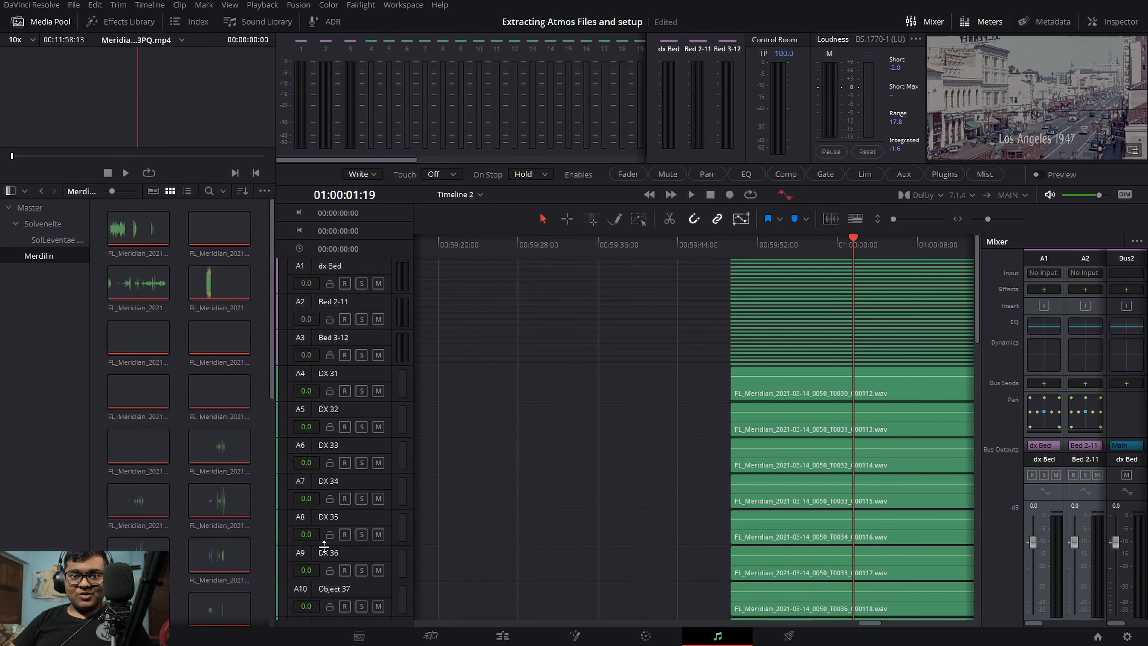
pyautogui.doubleClick(329, 265)
pyautogui.click(365, 301)
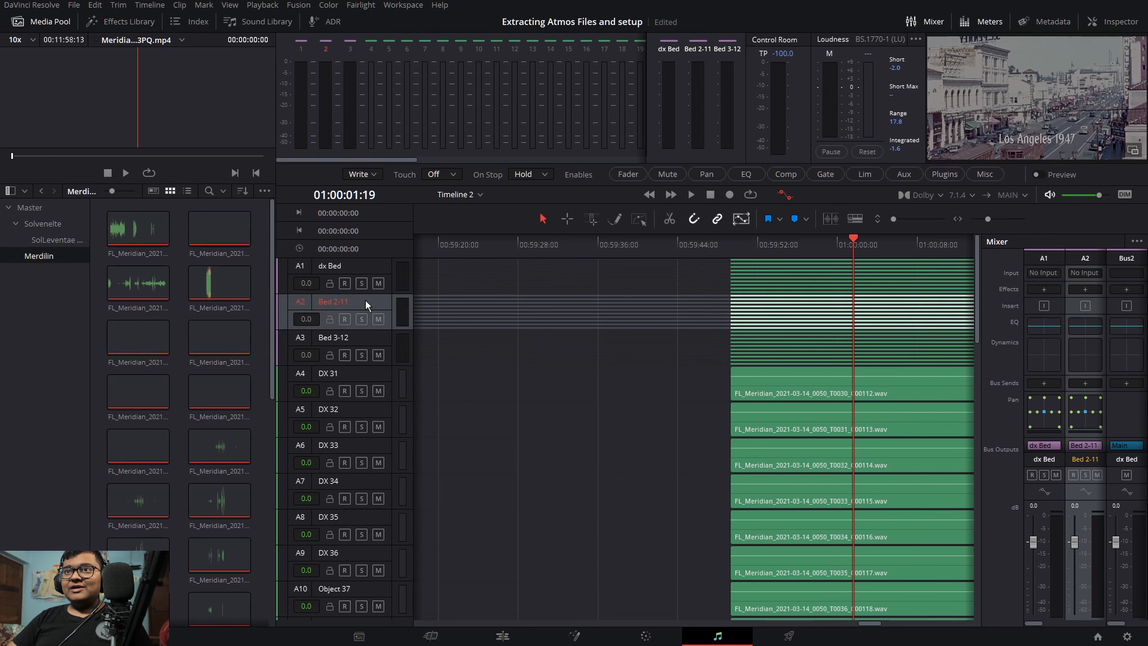
pyautogui.click(361, 337)
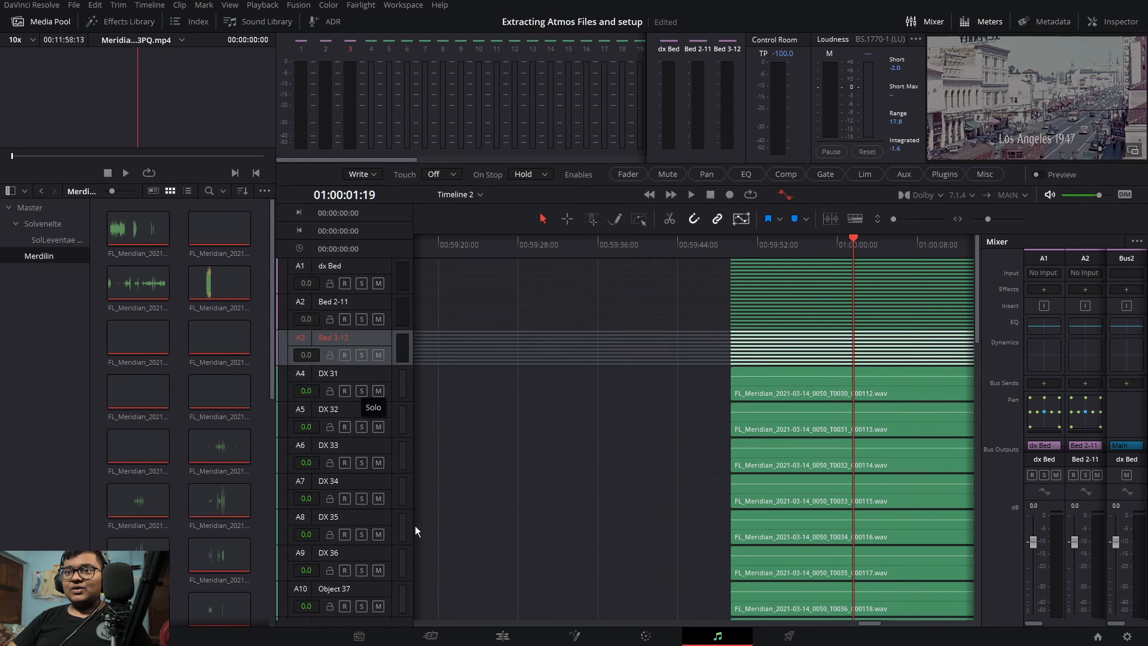
pyautogui.scroll(-10, 398, 532)
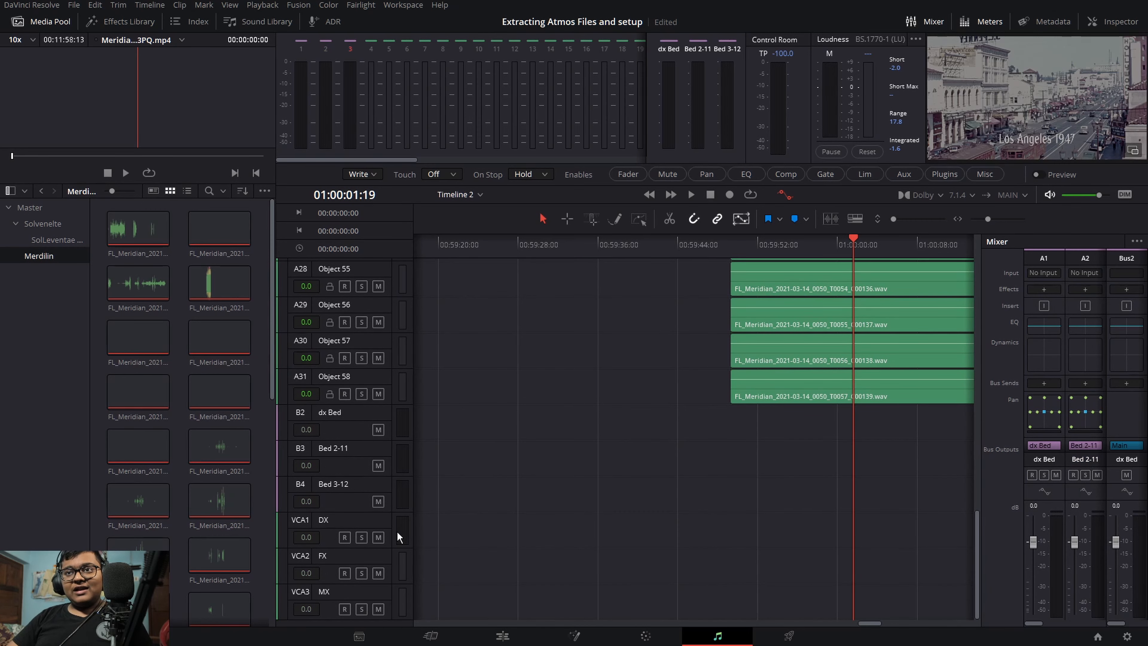
pyautogui.scroll(10, 620, 500)
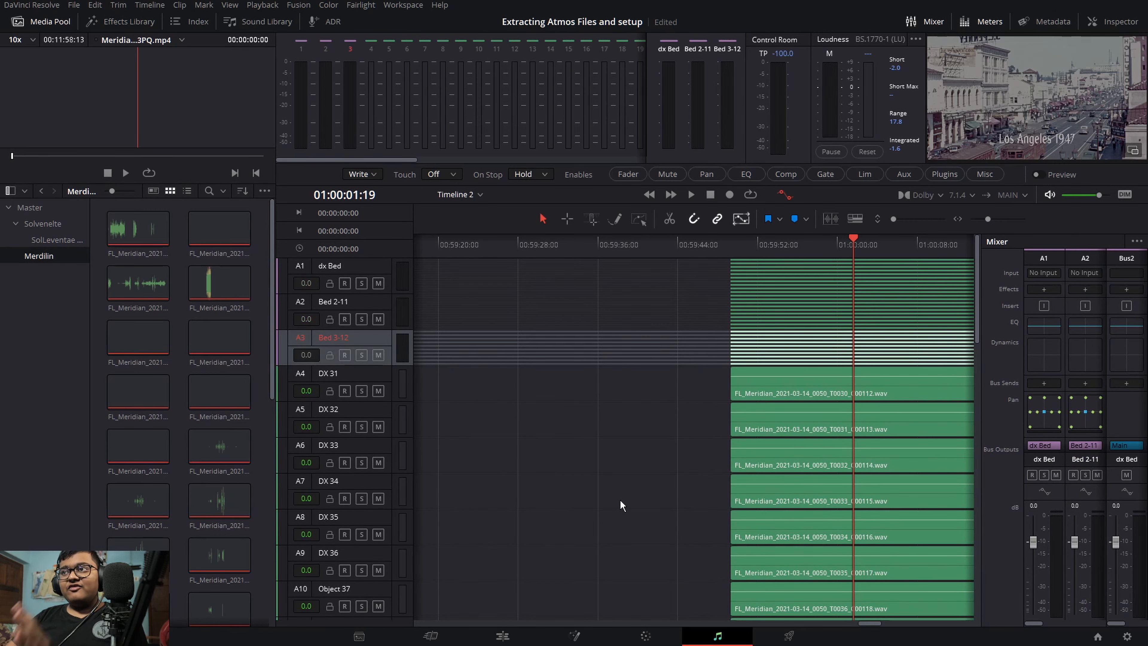
pyautogui.click(735, 236)
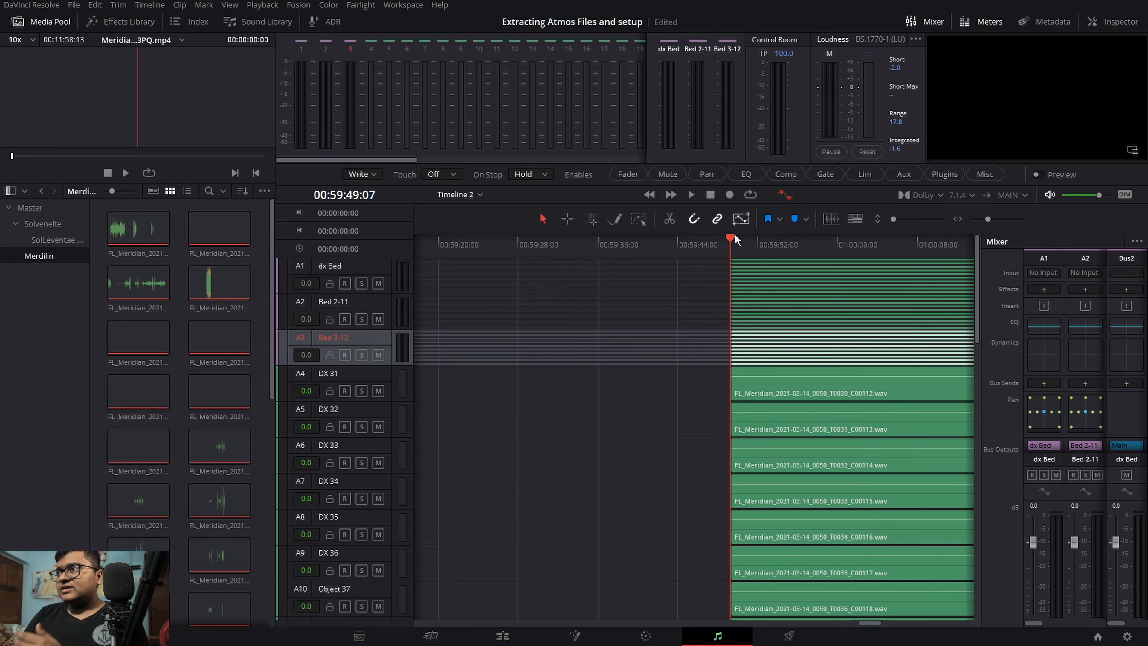
pyautogui.scroll(-2, 1063, 419)
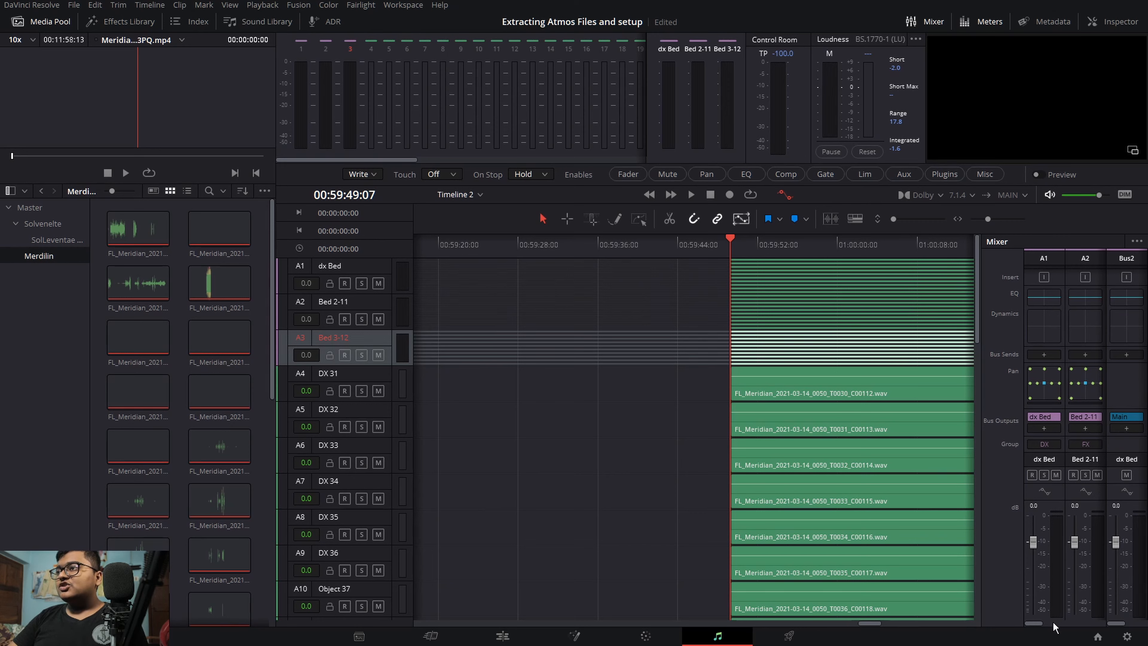
pyautogui.moveTo(1040, 624); pyautogui.dragTo(1109, 624)
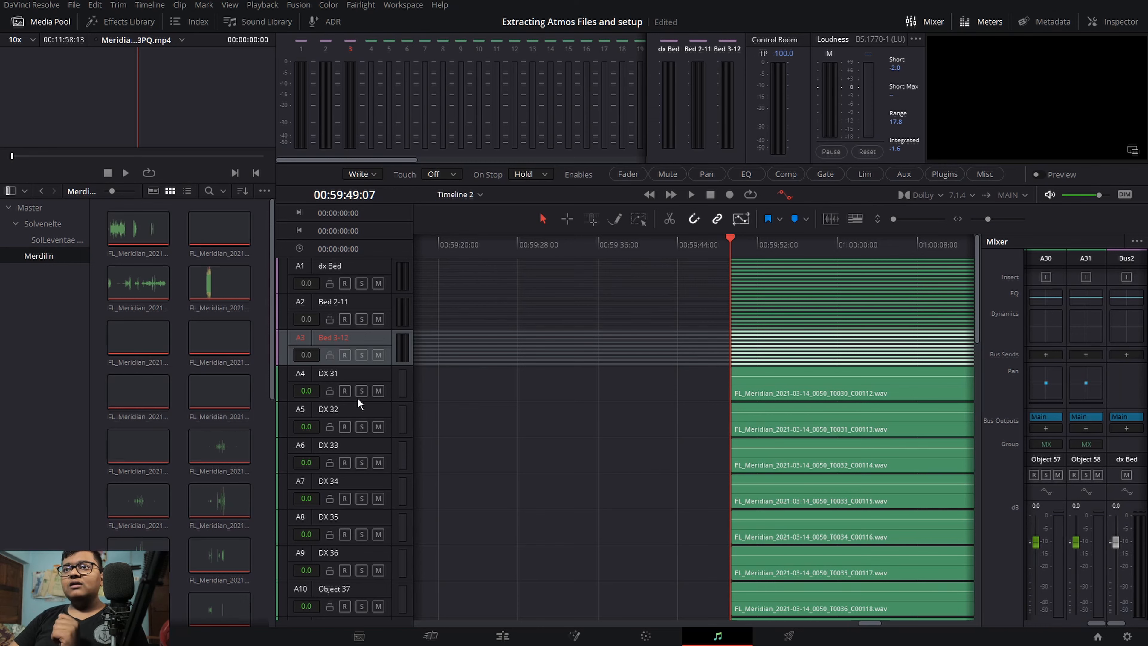
# Step: Open the Index track list and select all tracks from DX 31 through Object 58
pyautogui.click(352, 5)
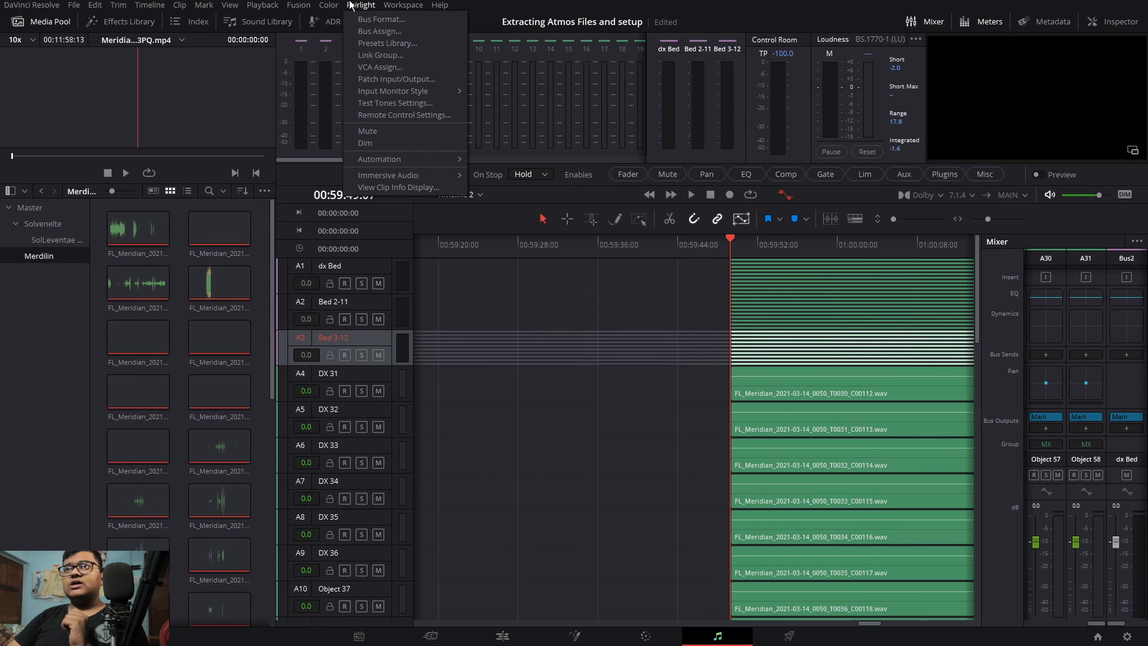
pyautogui.click(208, 307)
pyautogui.click(209, 308)
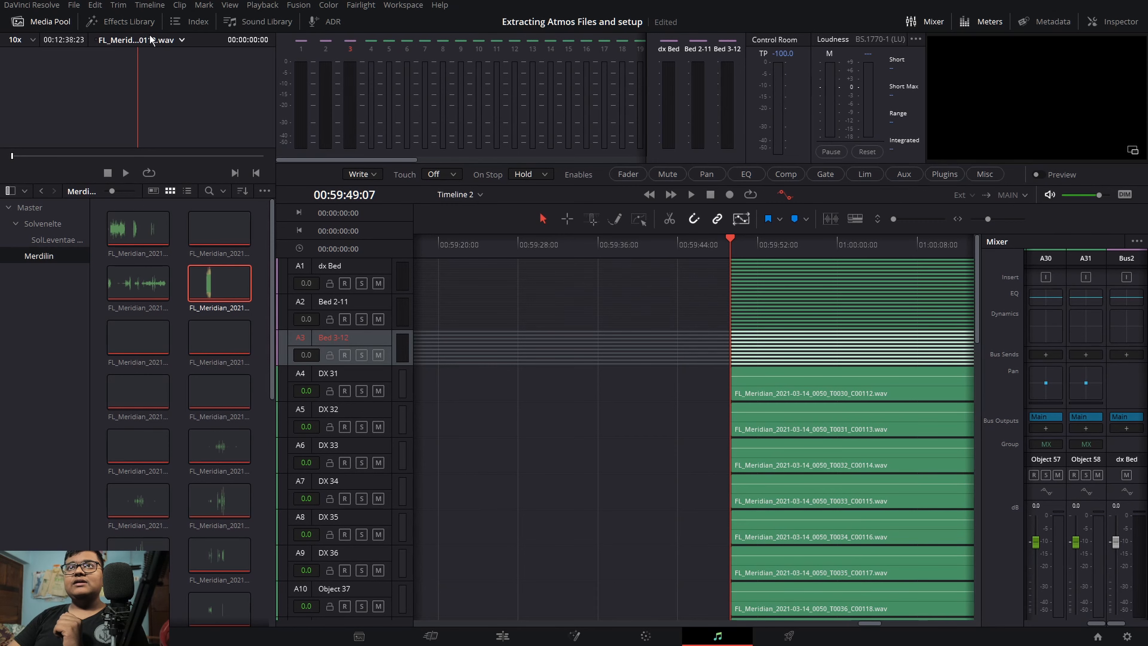
pyautogui.click(190, 21)
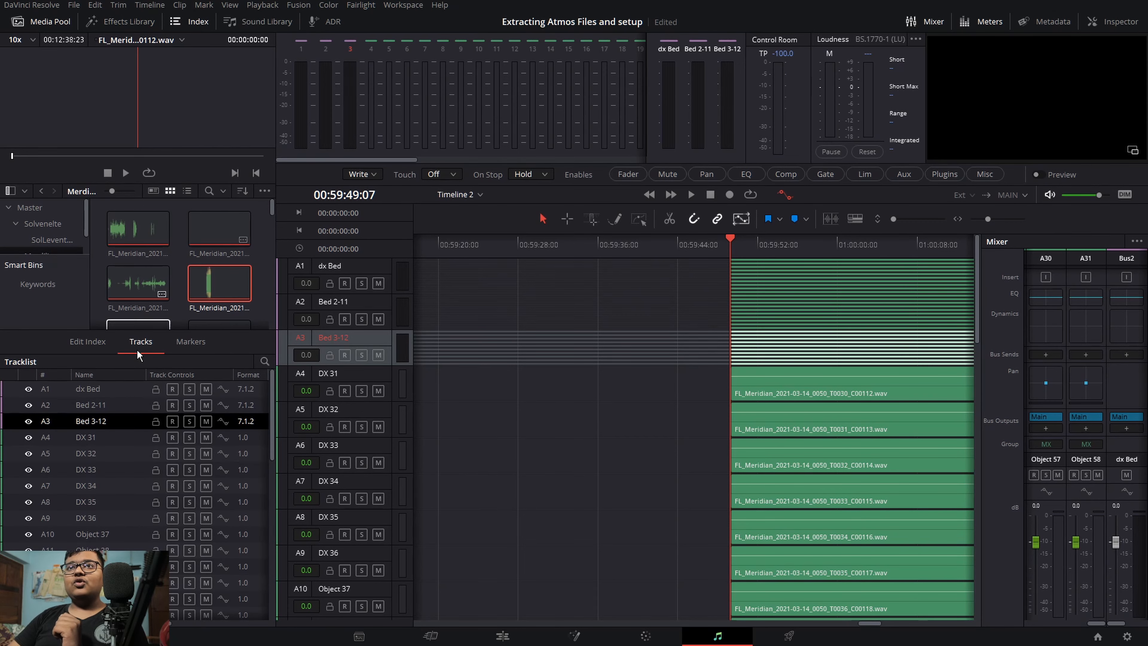
pyautogui.click(101, 448)
pyautogui.click(101, 443)
pyautogui.scroll(-5, 90, 457)
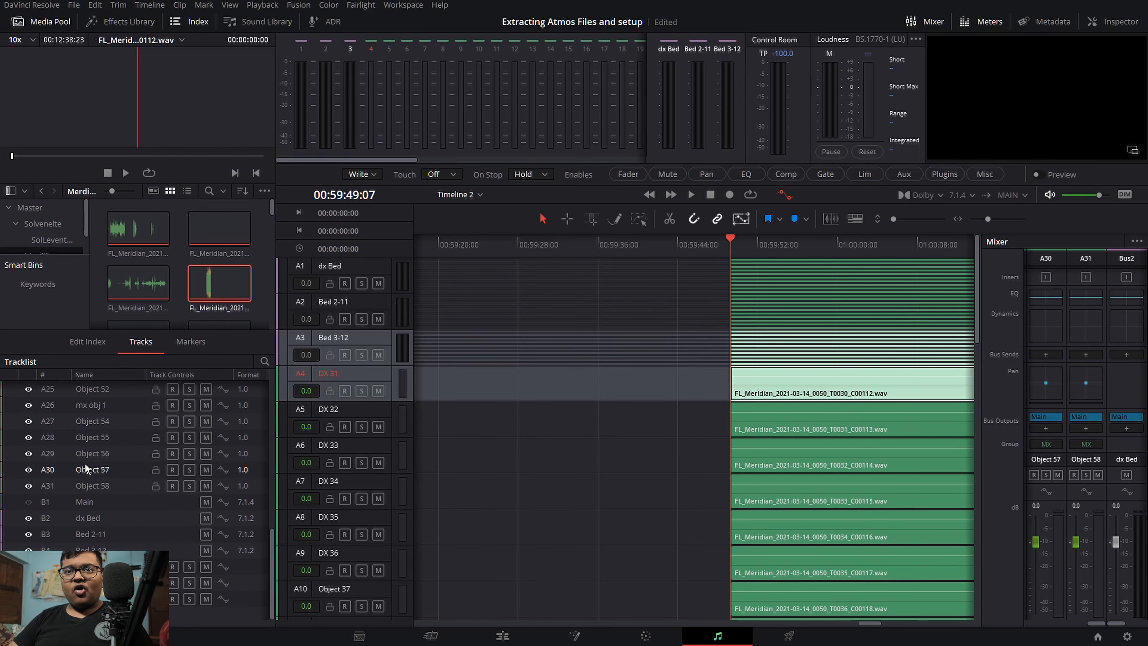
pyautogui.scroll(-3, 112, 533)
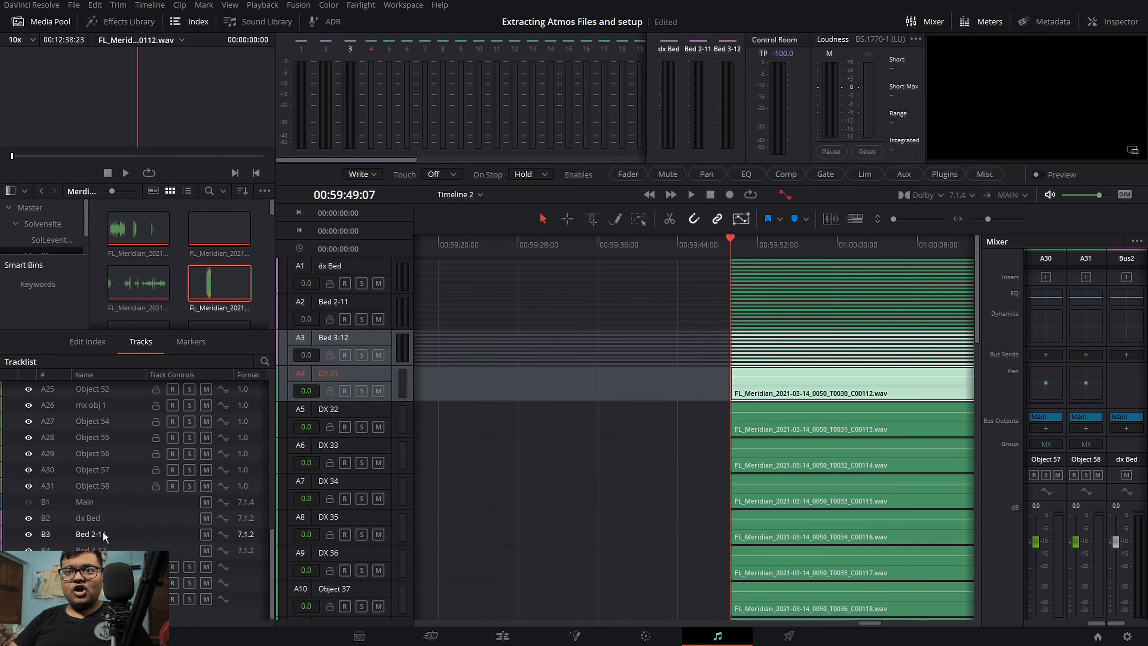
pyautogui.keyDown('shift'); pyautogui.click(120, 486); pyautogui.keyUp('shift')
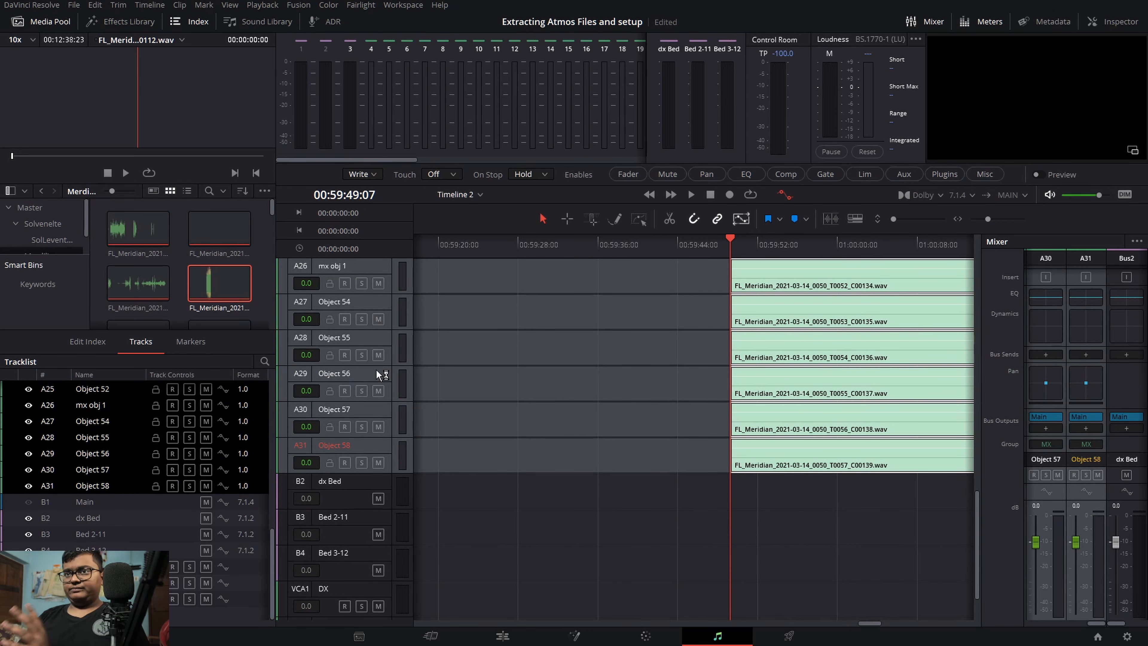
# Step: Remove all track attributes (volume, mute, EQ, dynamics, pan, plugins) from the selected tracks
pyautogui.rightClick(393, 460)
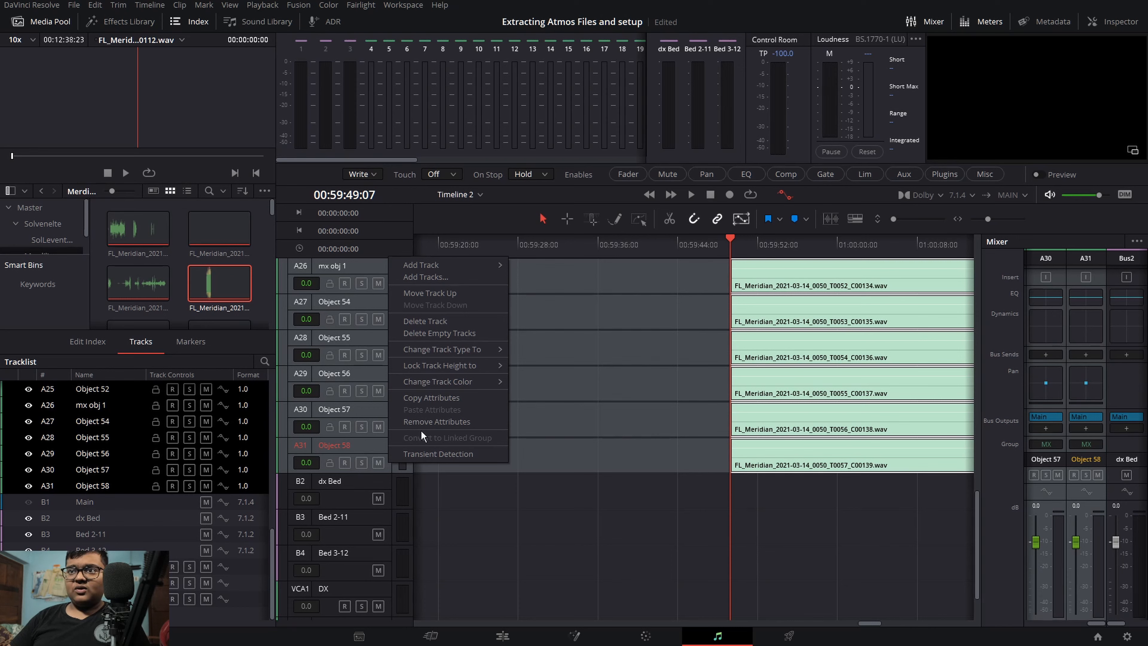
pyautogui.click(435, 422)
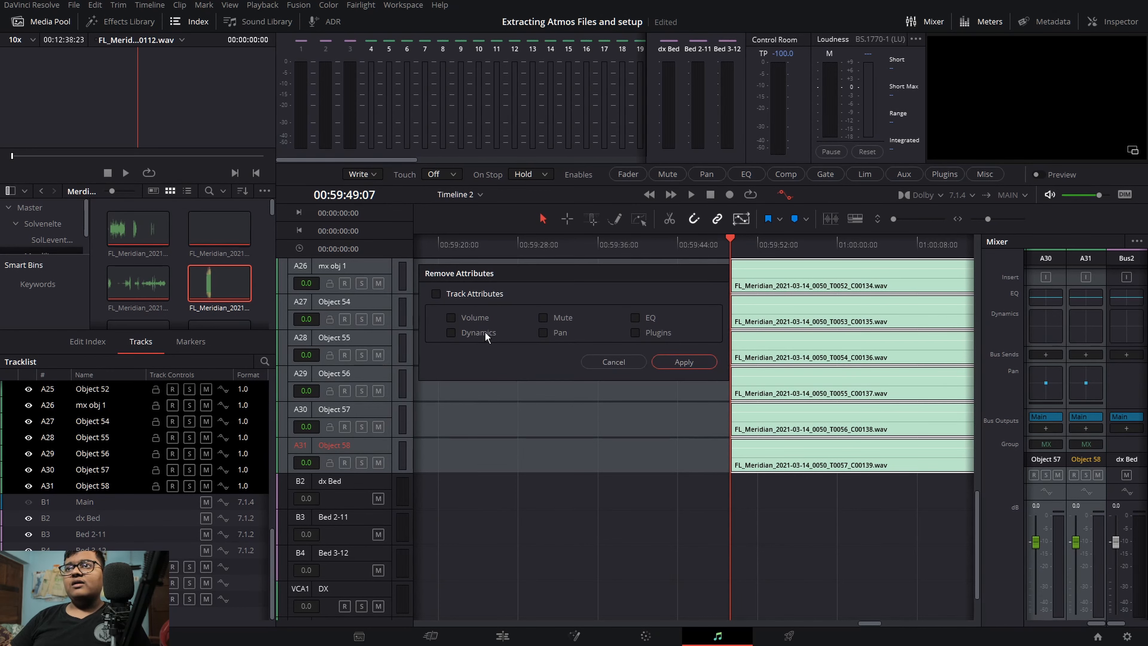
pyautogui.click(474, 318)
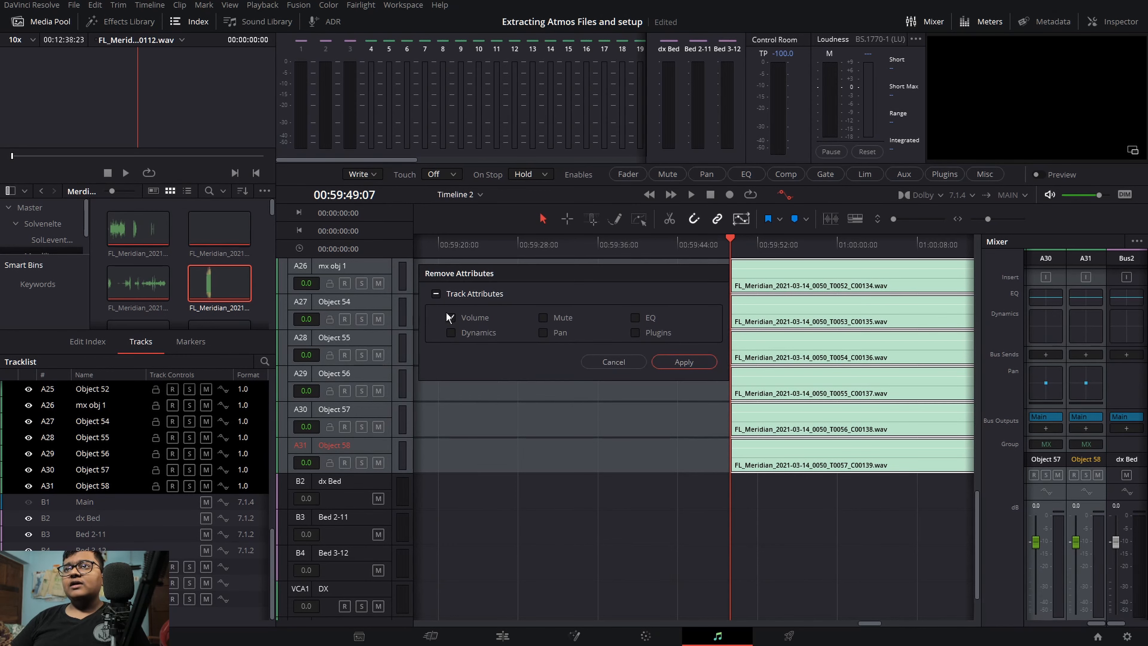
pyautogui.click(441, 290)
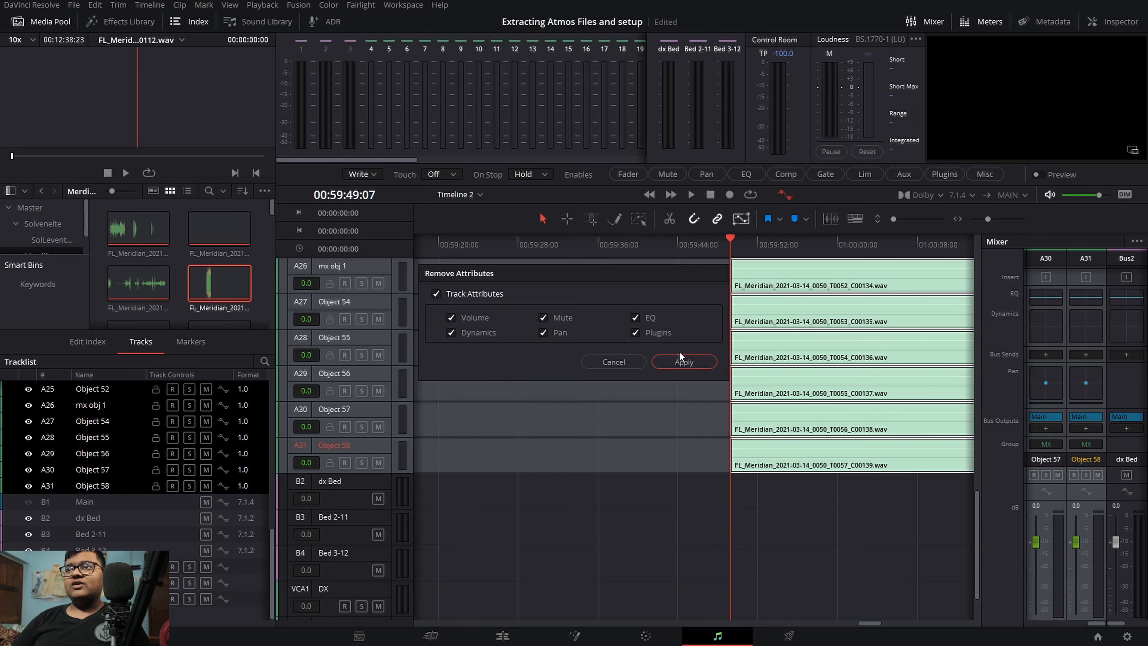
pyautogui.click(668, 360)
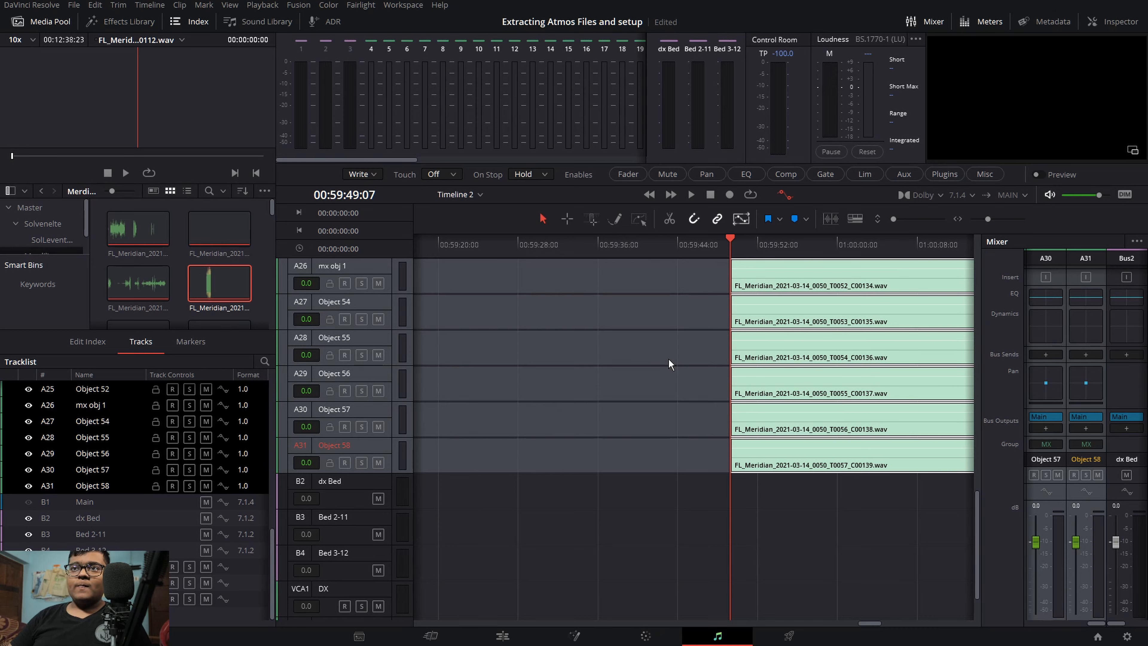
# Step: Deselect the tracks and review the object channels in the mixer and timeline
pyautogui.doubleClick(381, 450)
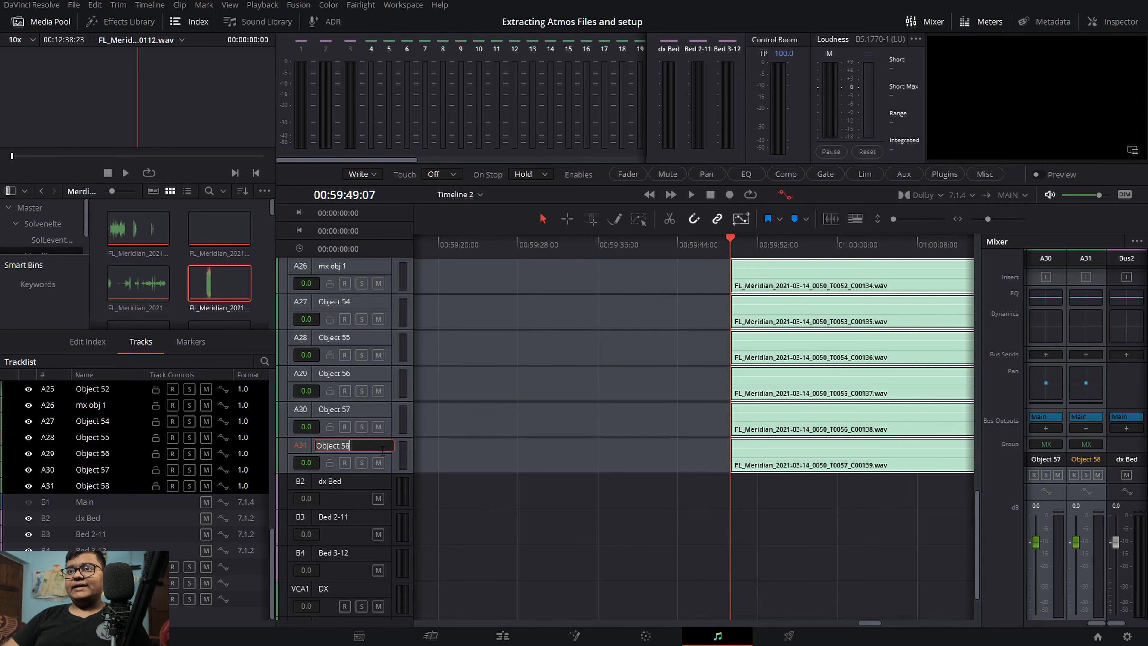
pyautogui.click(387, 467)
pyautogui.click(387, 468)
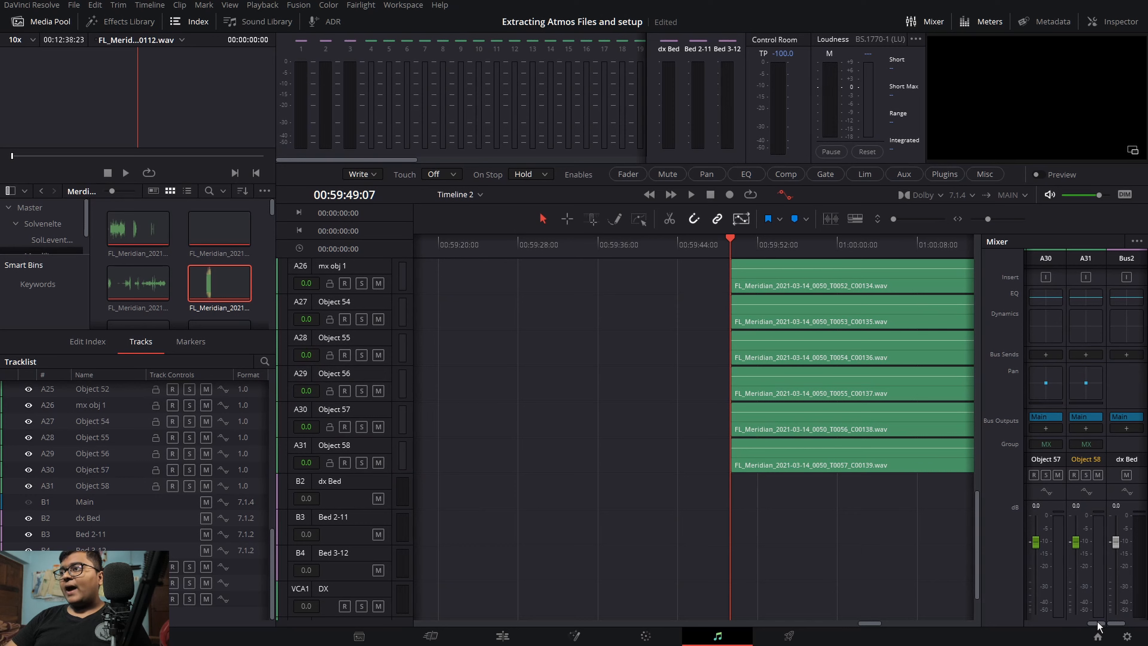
pyautogui.moveTo(1098, 626); pyautogui.dragTo(1073, 628)
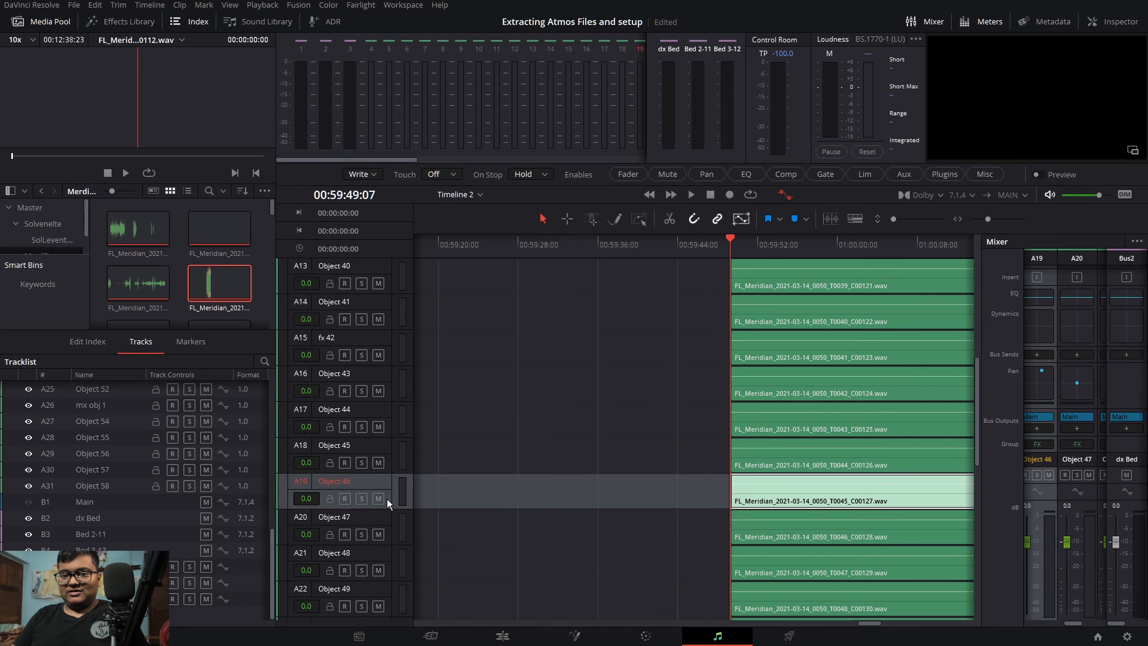
pyautogui.scroll(-10, 389, 497)
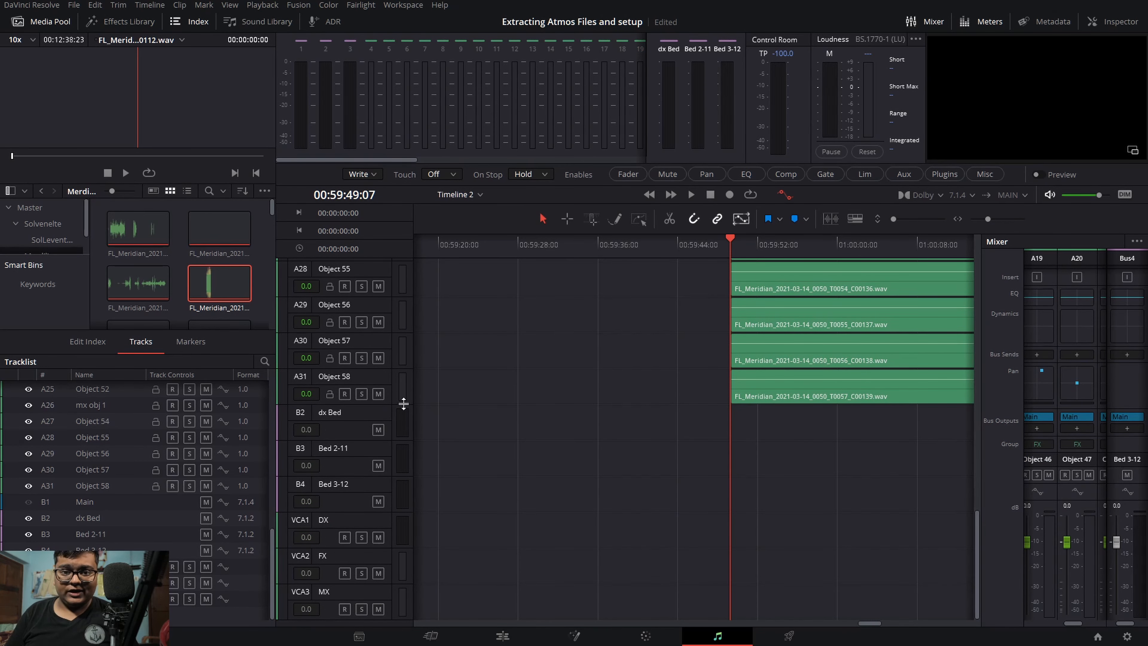
# Step: Open the Presets Library filtered to Fairlight Configuration Presets
pyautogui.click(364, 5)
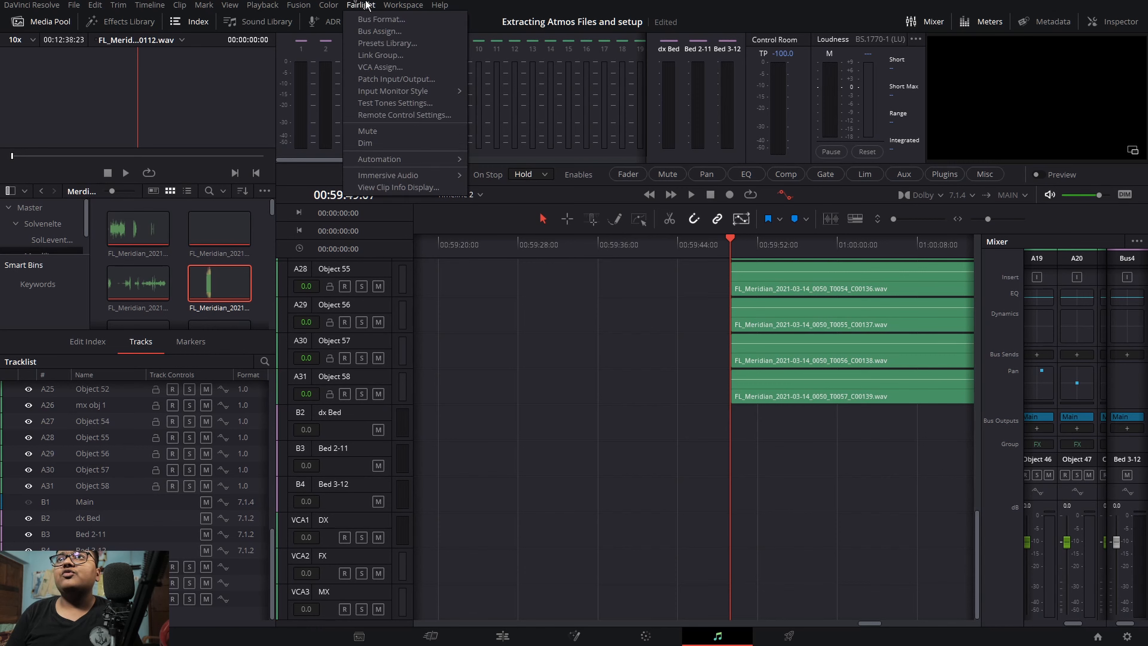
pyautogui.click(381, 44)
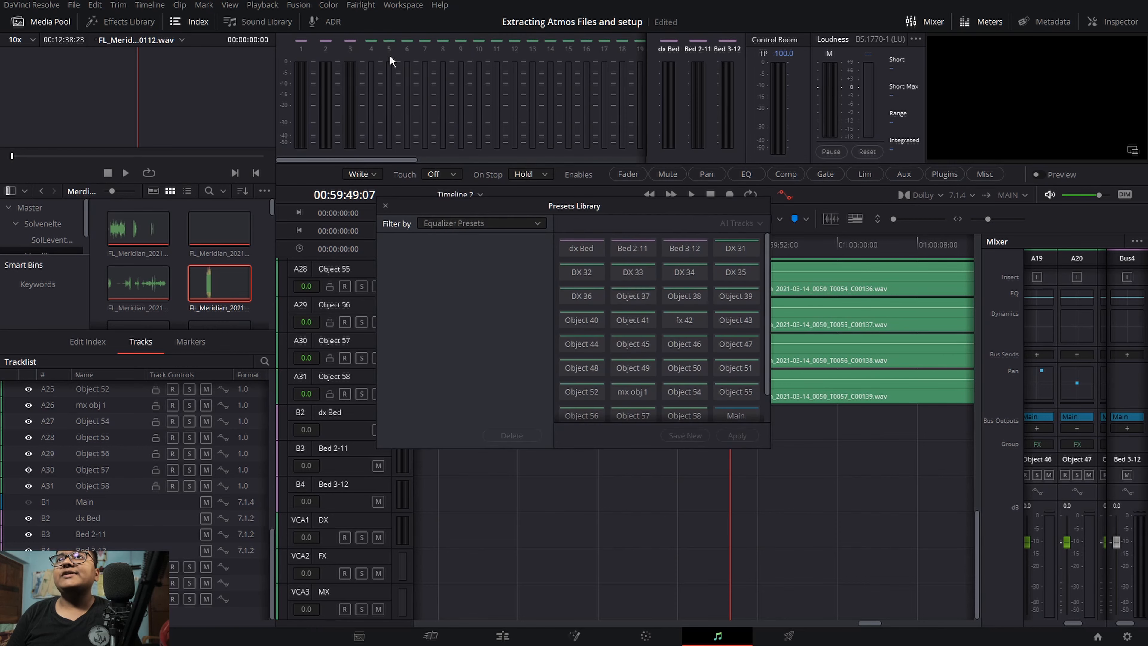
pyautogui.click(475, 228)
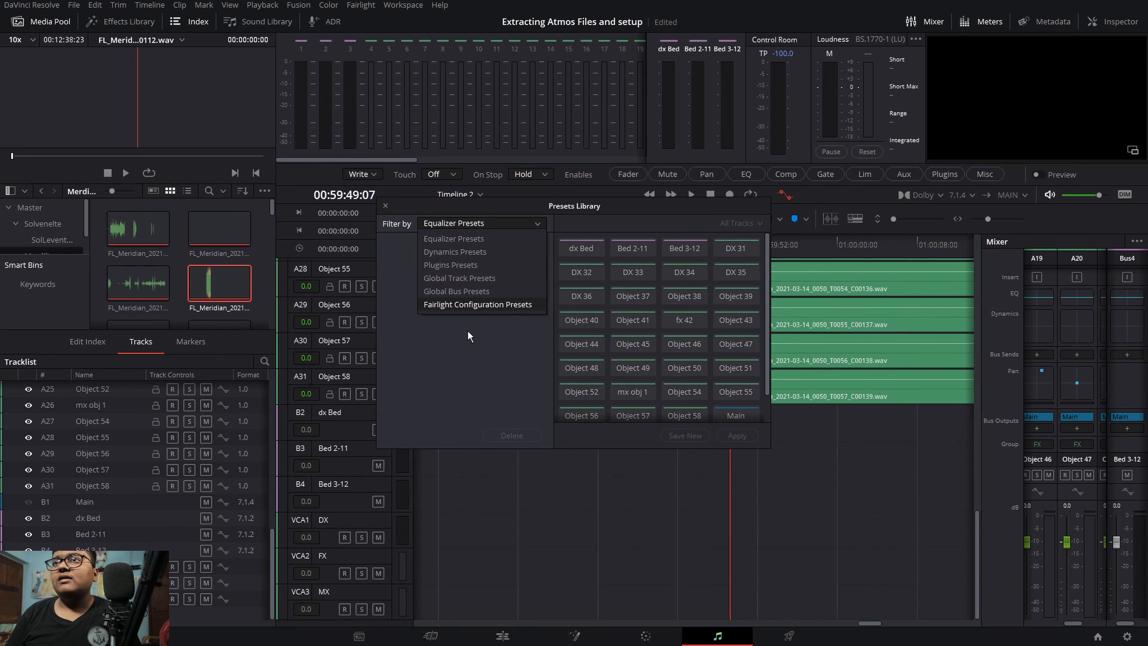
pyautogui.click(470, 303)
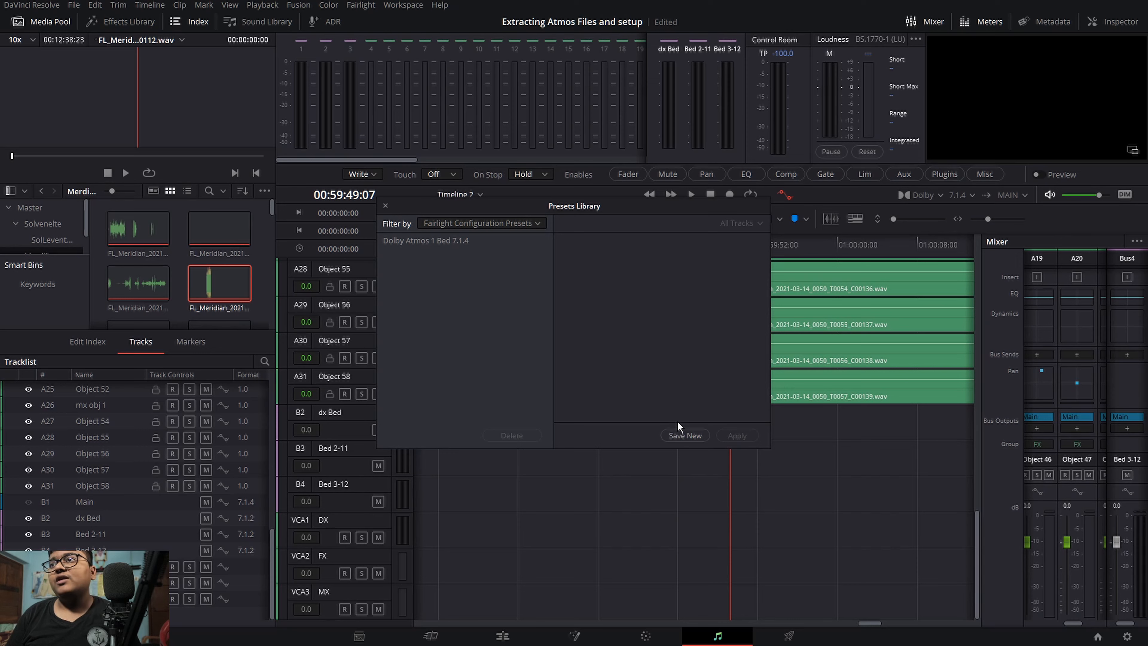
# Step: Save a new Fairlight configuration preset named Dolby Atmos 7.1.4 58 OBJ
pyautogui.click(674, 433)
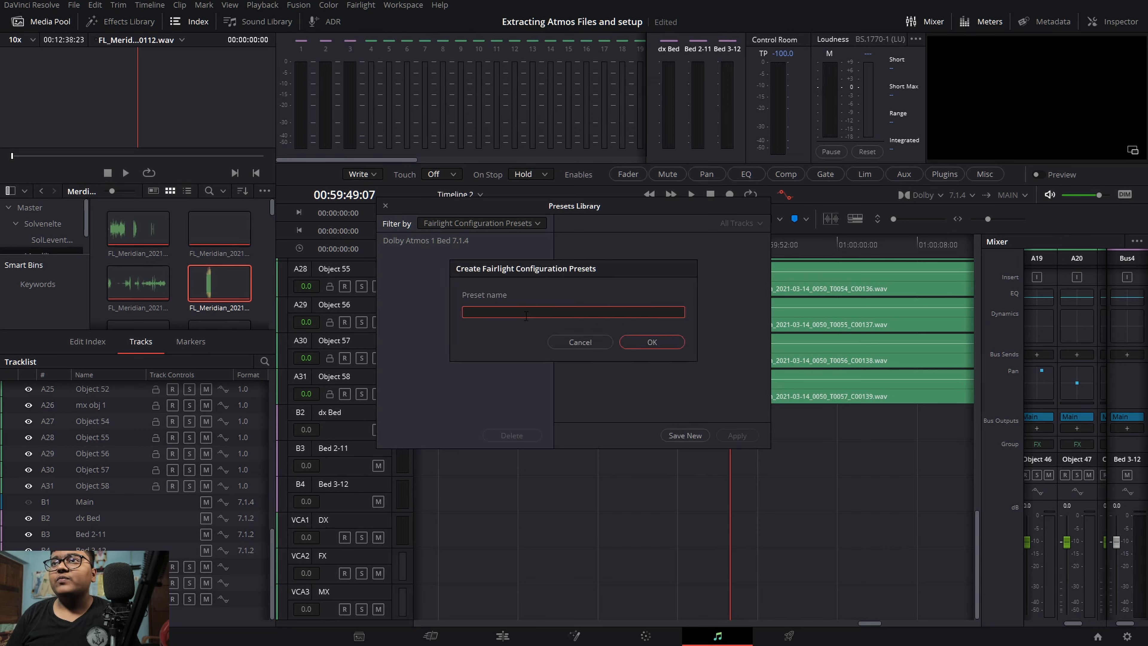
pyautogui.write('Dol')
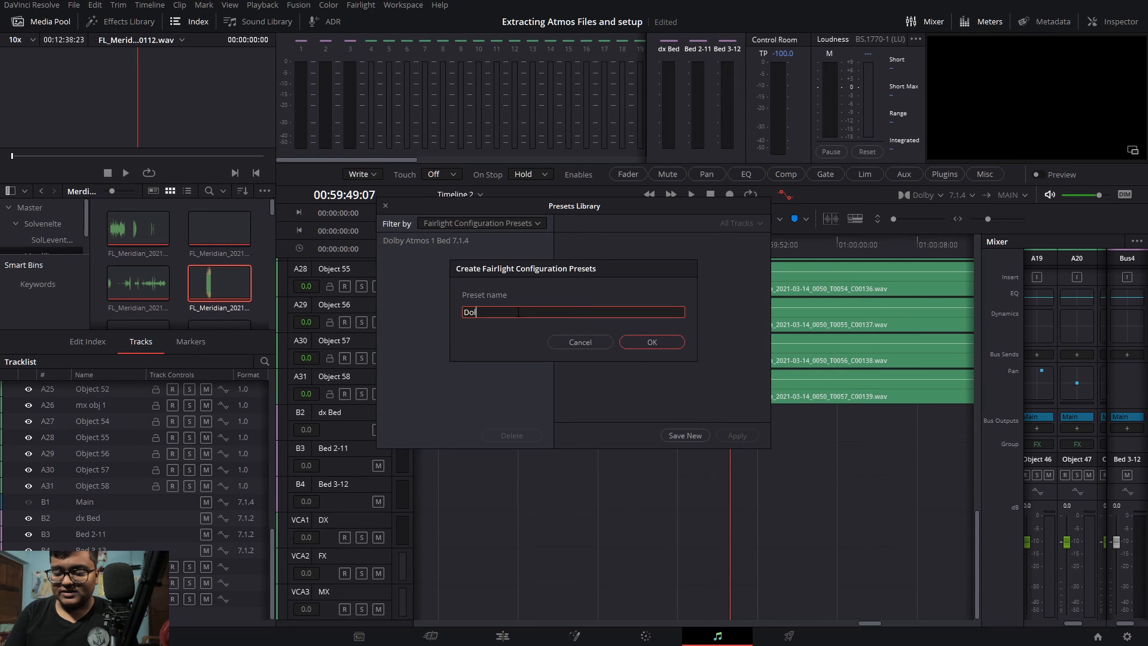
pyautogui.write('by At')
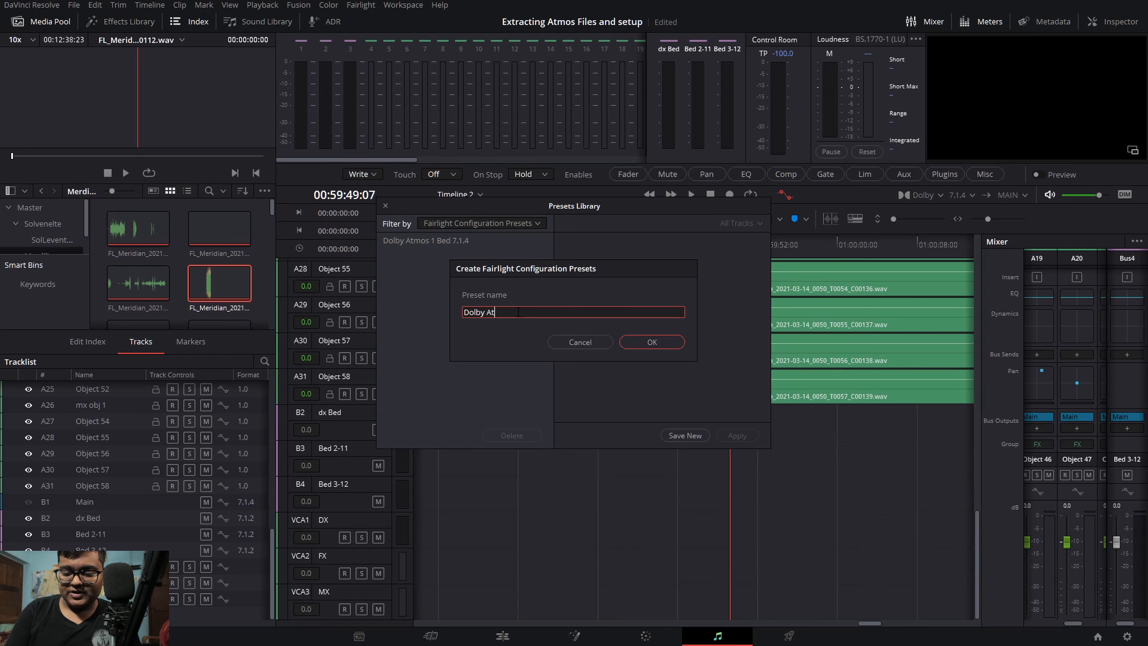
pyautogui.write('mos 7.')
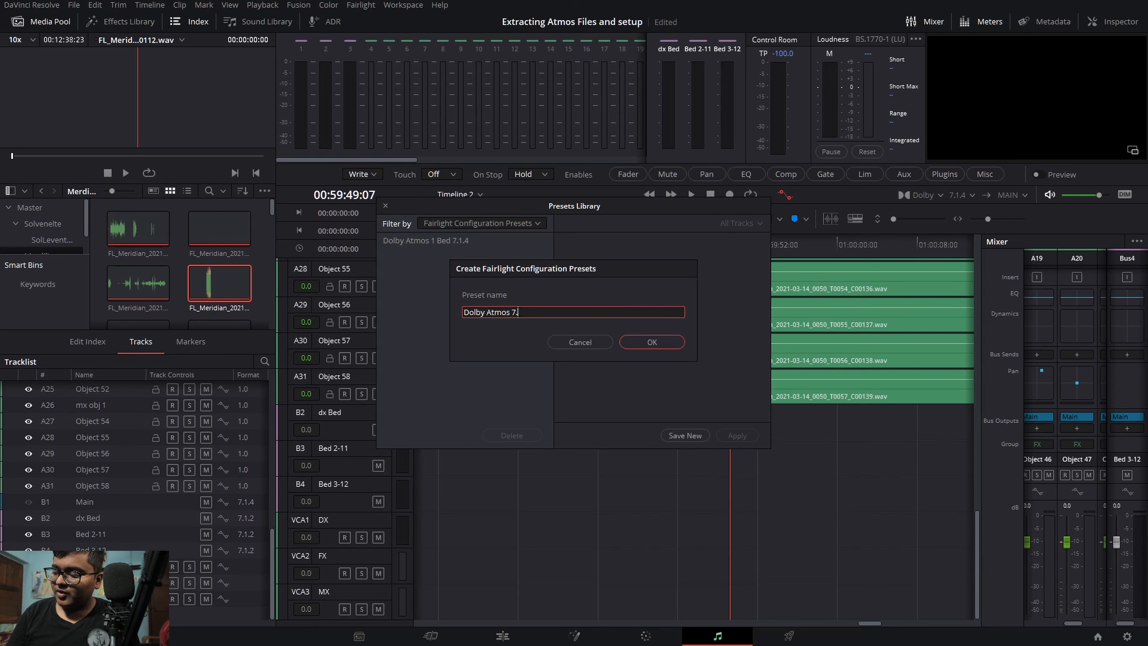
pyautogui.write('1.4')
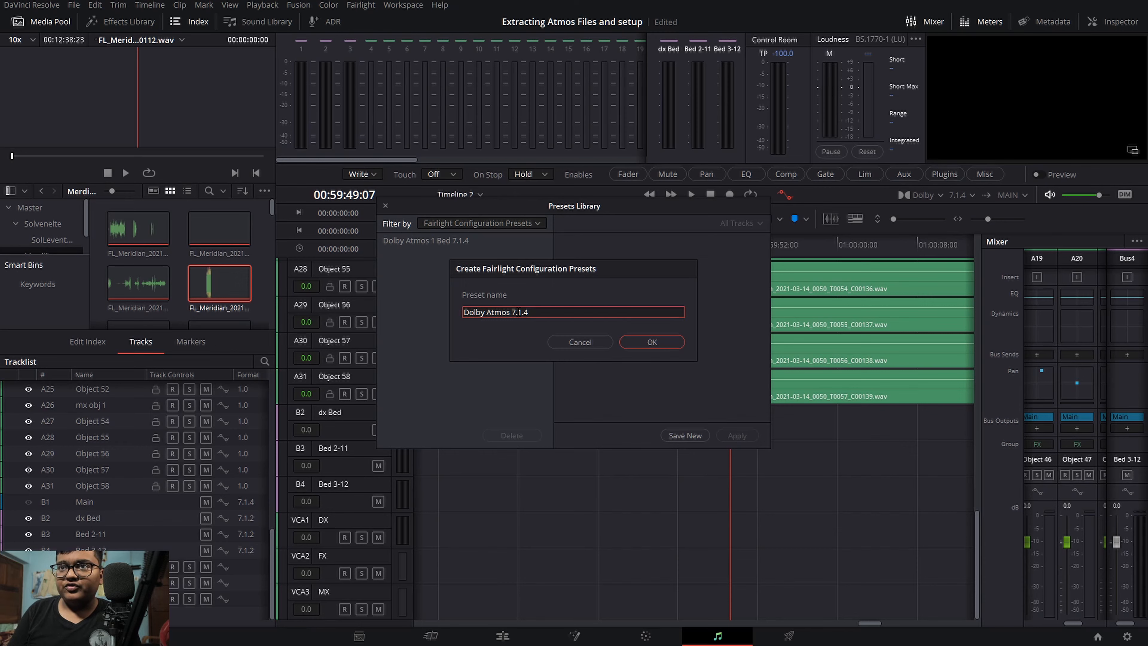
pyautogui.write(' 5')
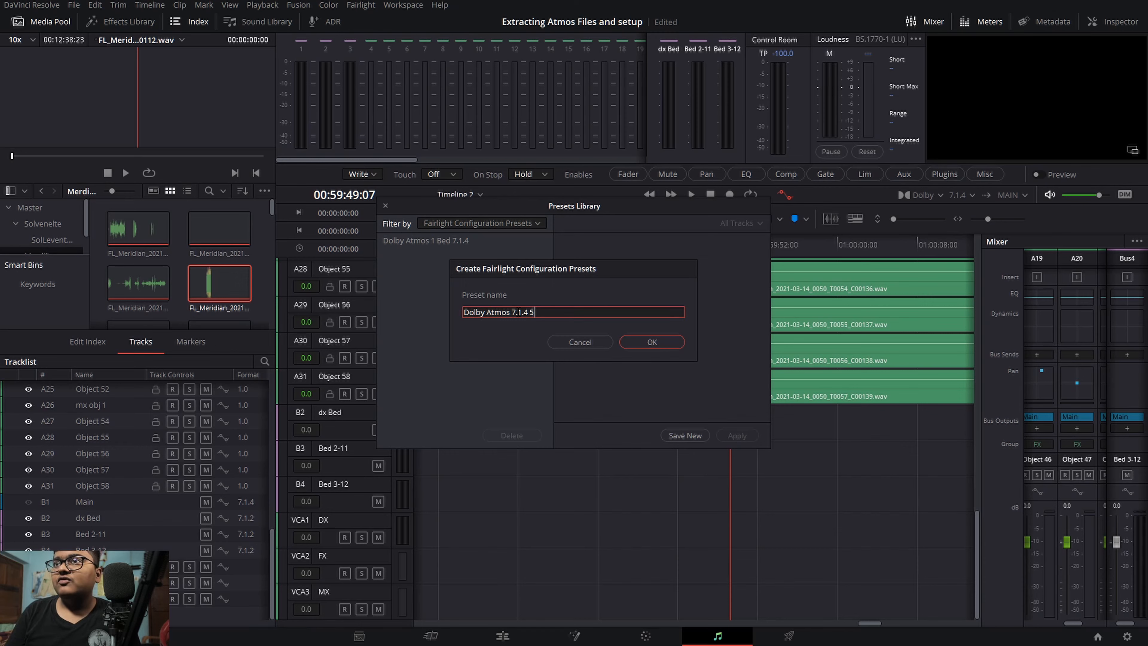
pyautogui.write('8 OBJ')
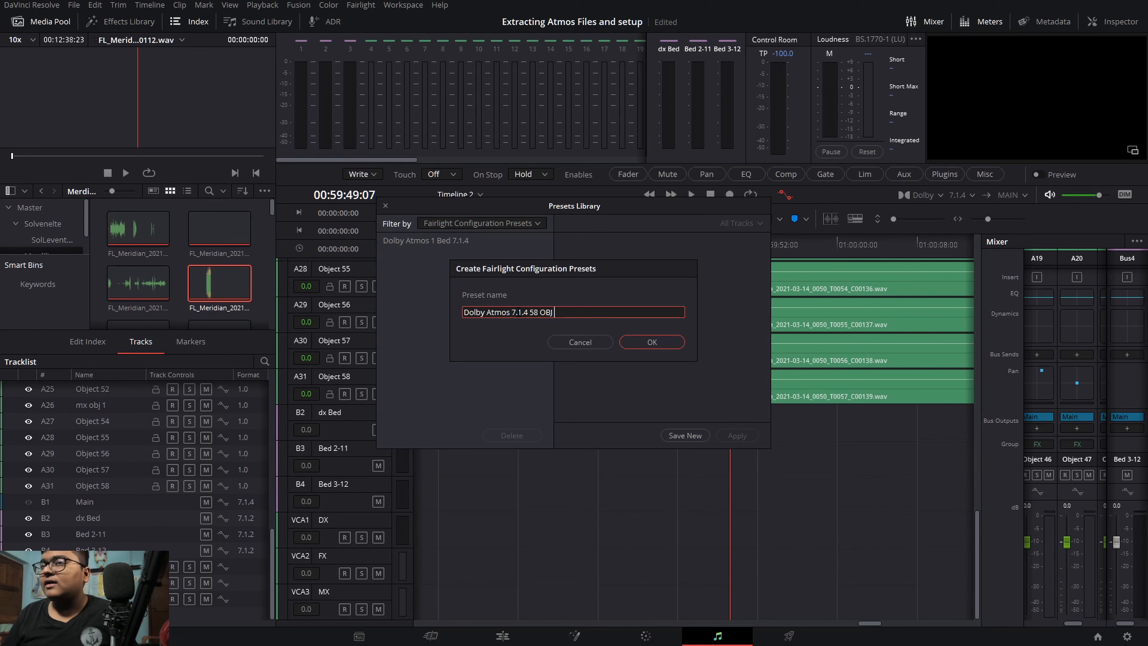
pyautogui.click(652, 342)
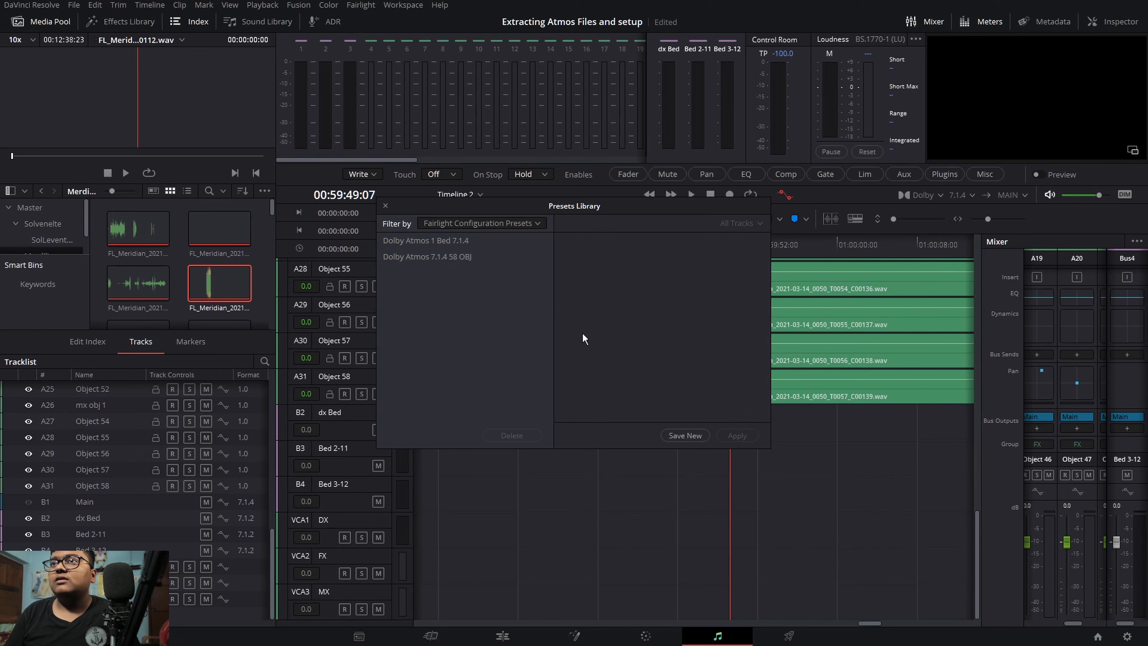
# Step: Select the new preset, browse the other preset categories in the Presets Library, and close the library
pyautogui.click(460, 255)
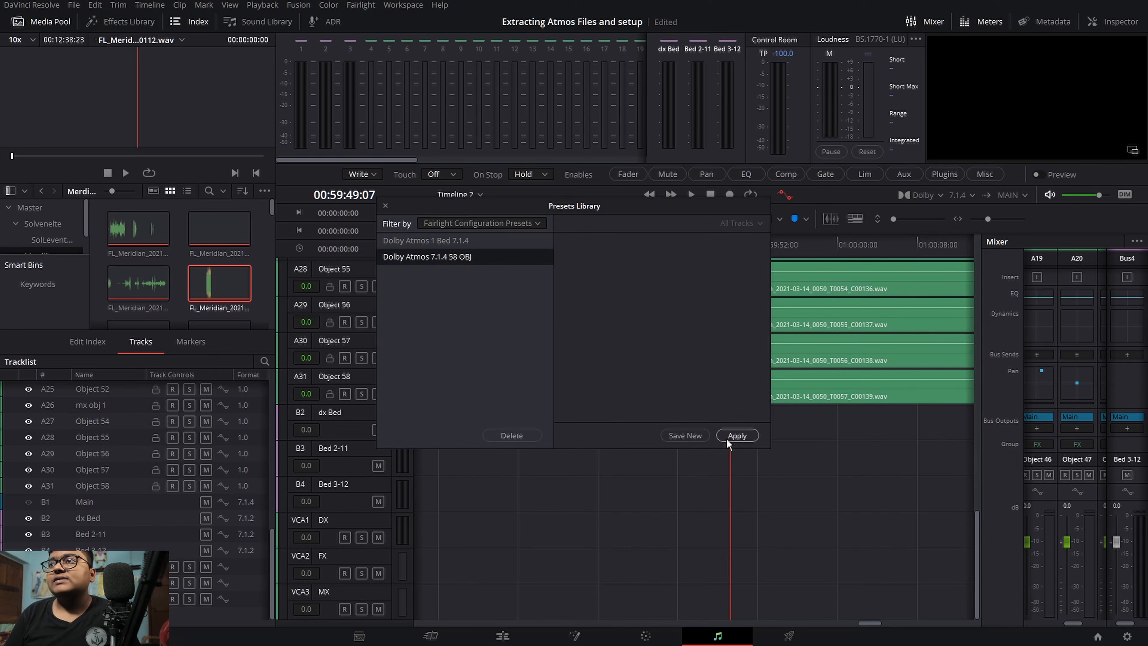
pyautogui.click(482, 222)
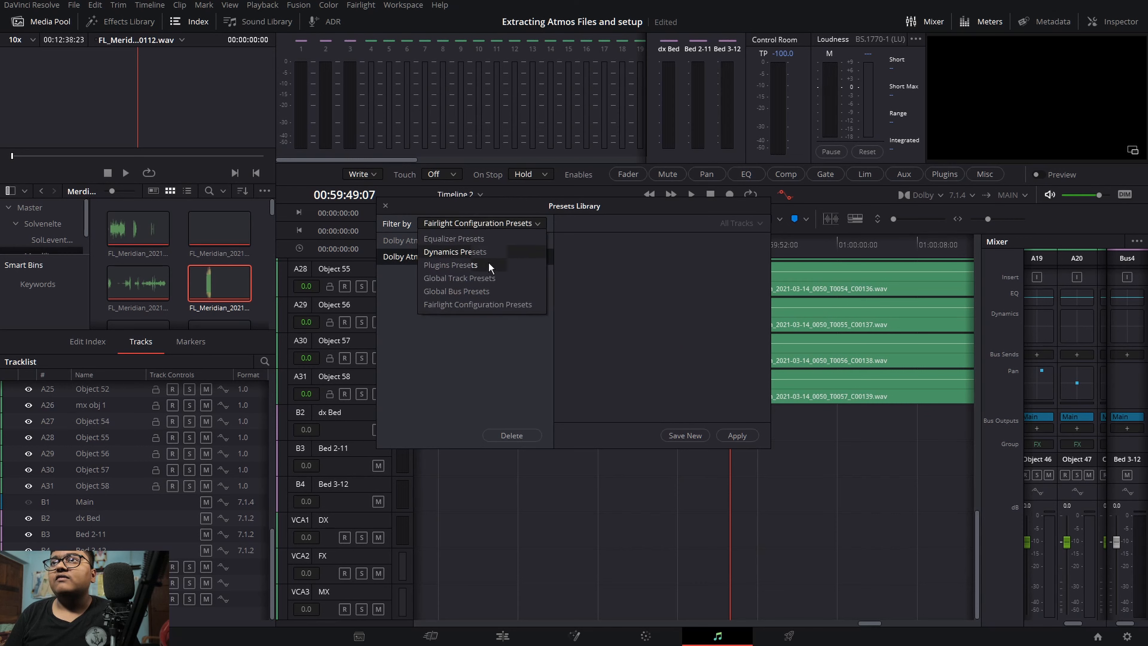
pyautogui.click(483, 292)
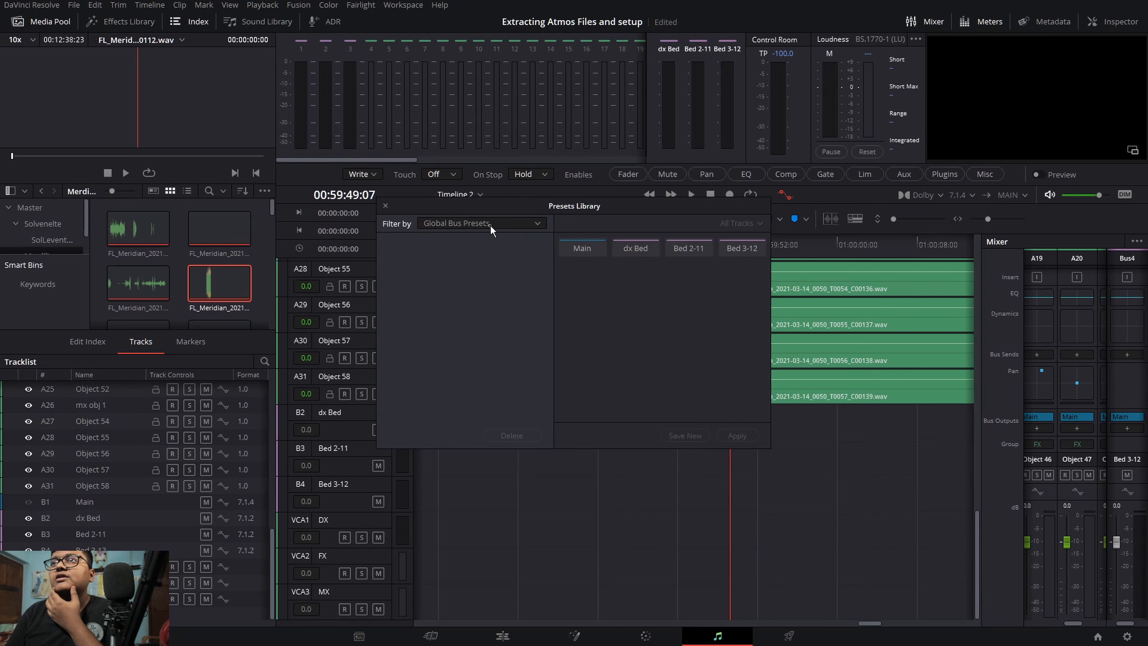
pyautogui.click(490, 225)
pyautogui.click(474, 278)
pyautogui.click(479, 223)
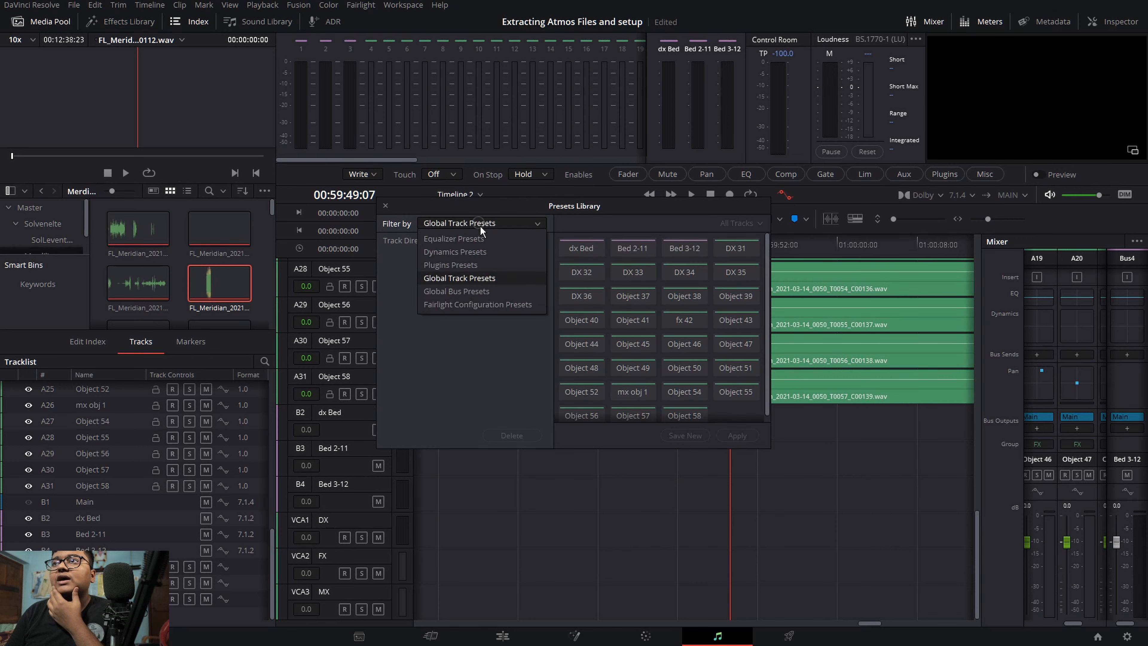
pyautogui.click(476, 264)
pyautogui.click(477, 225)
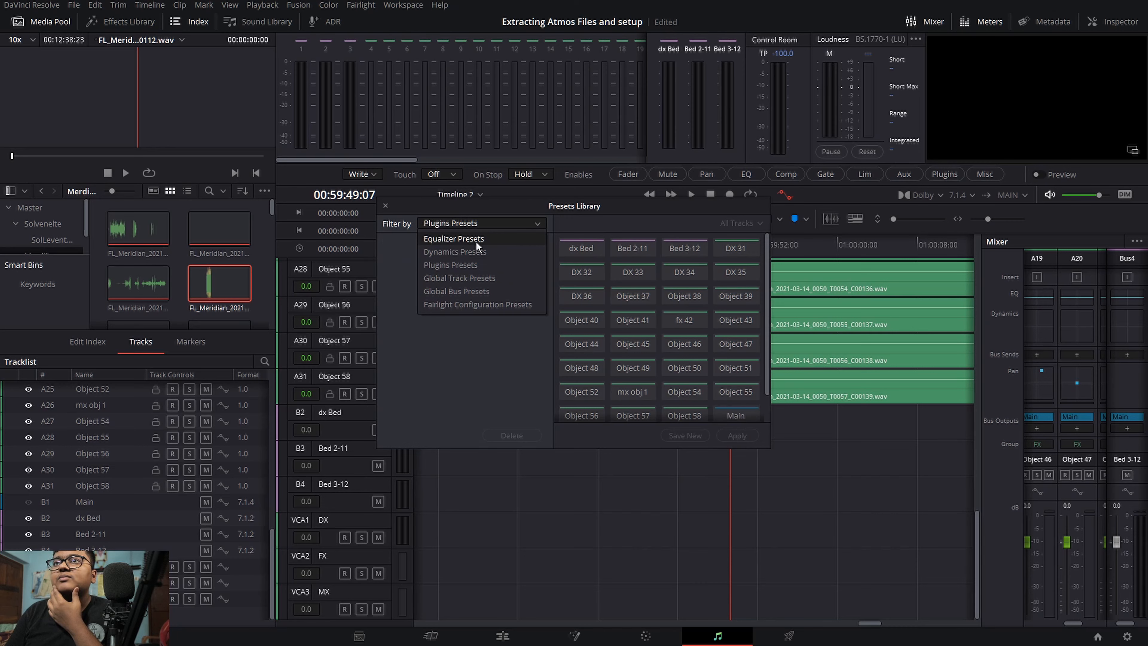
pyautogui.click(477, 241)
pyautogui.click(479, 224)
pyautogui.click(475, 342)
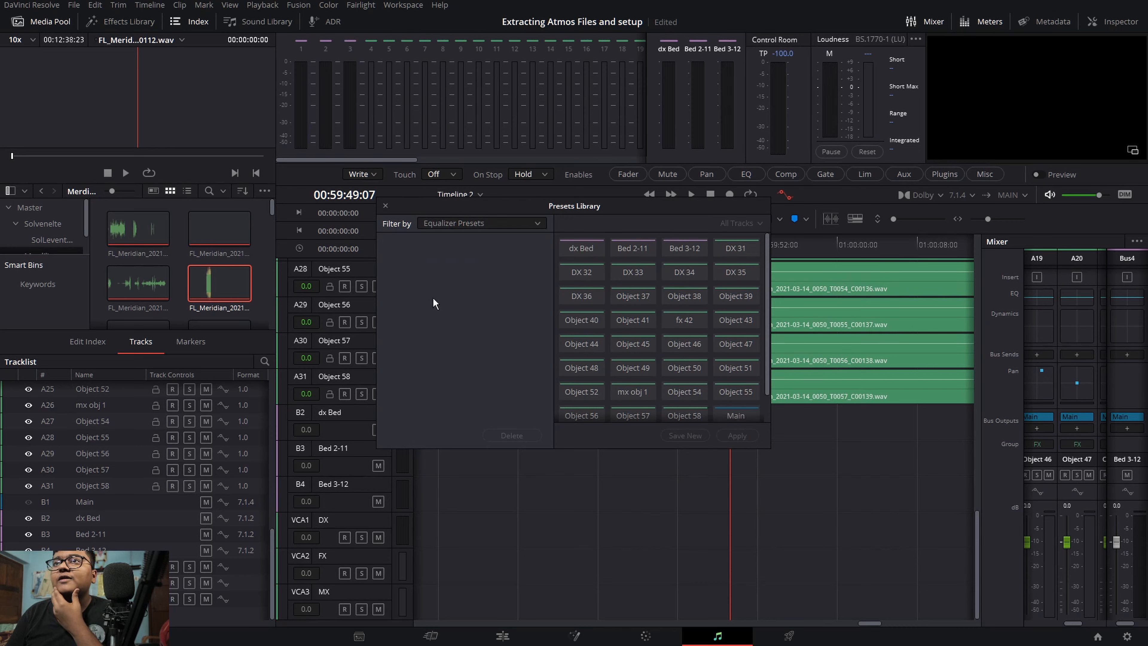
pyautogui.click(385, 205)
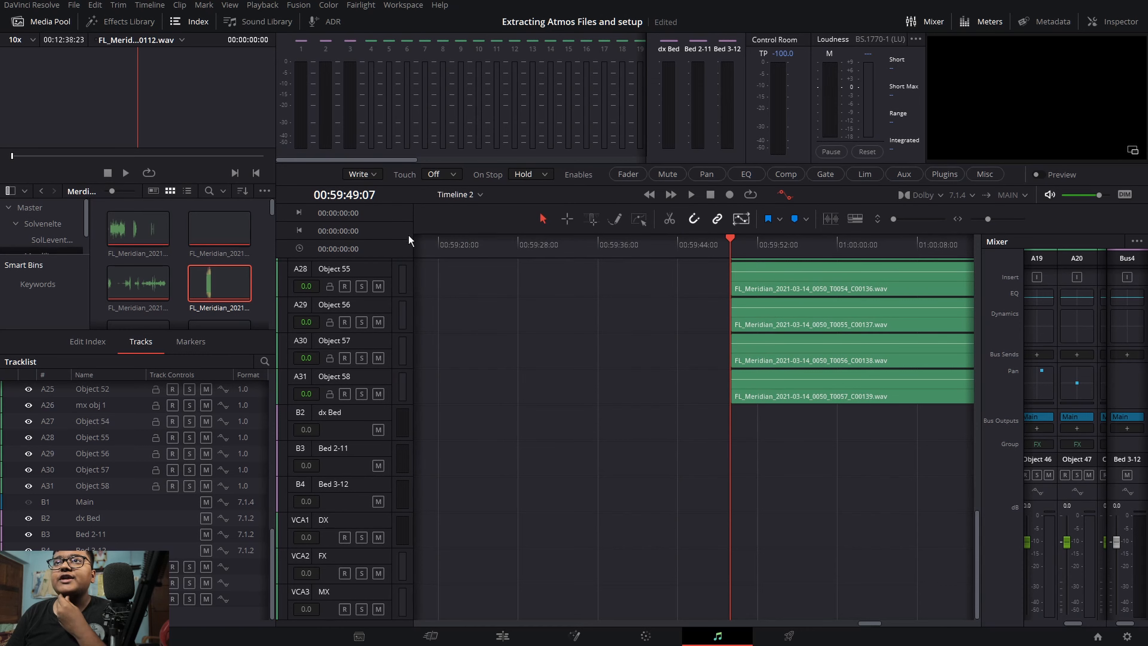
# Step: Open the Project Manager from the Edit page and create a new project named TEst
pyautogui.click(502, 635)
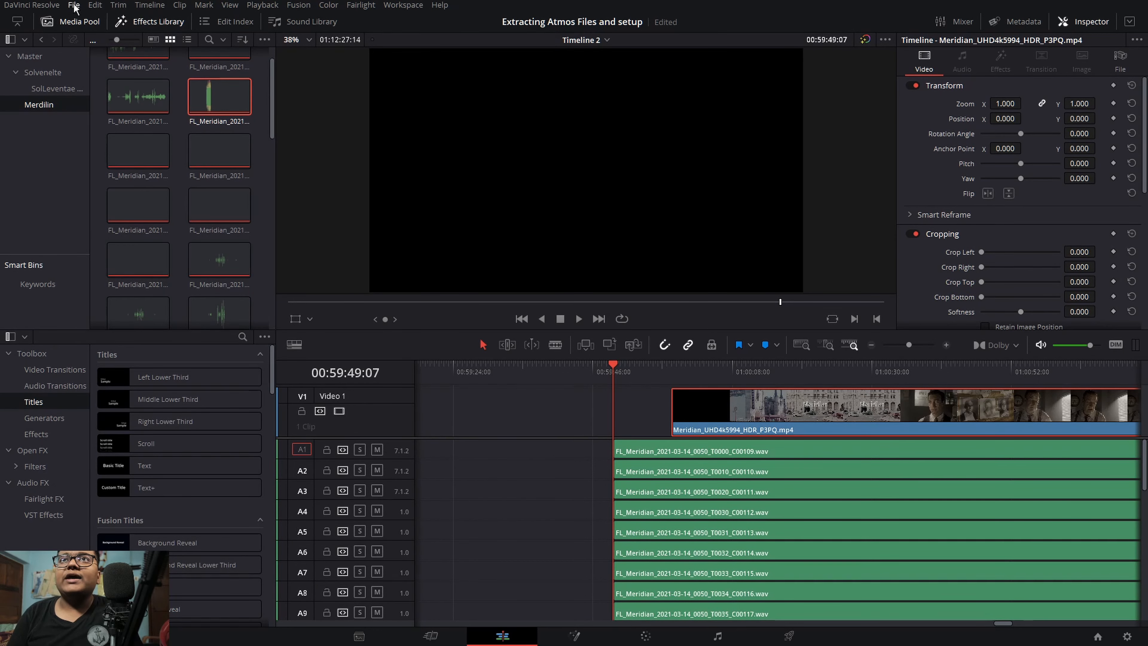
pyautogui.click(1097, 636)
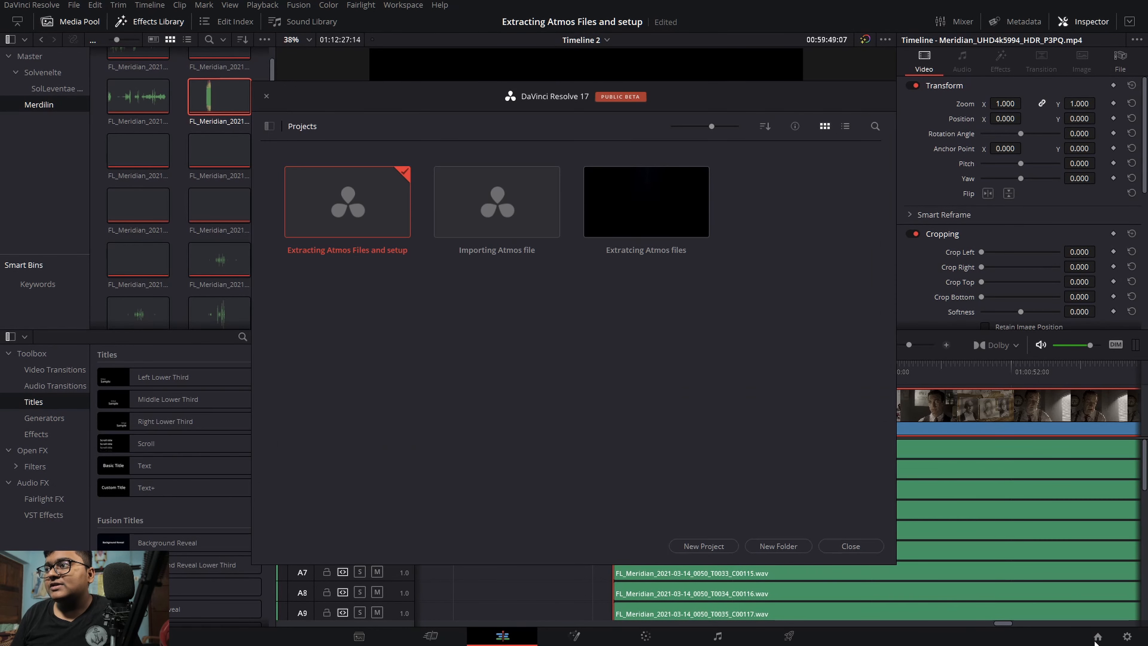
pyautogui.click(719, 546)
pyautogui.press('BackSpace')
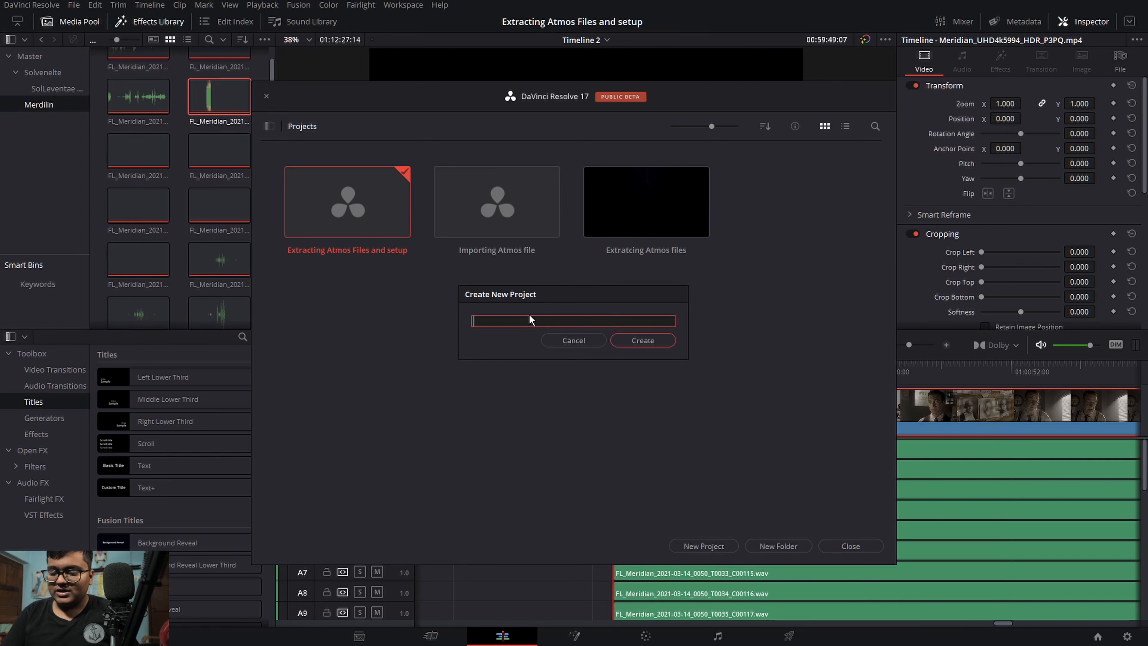
pyautogui.write('Test')
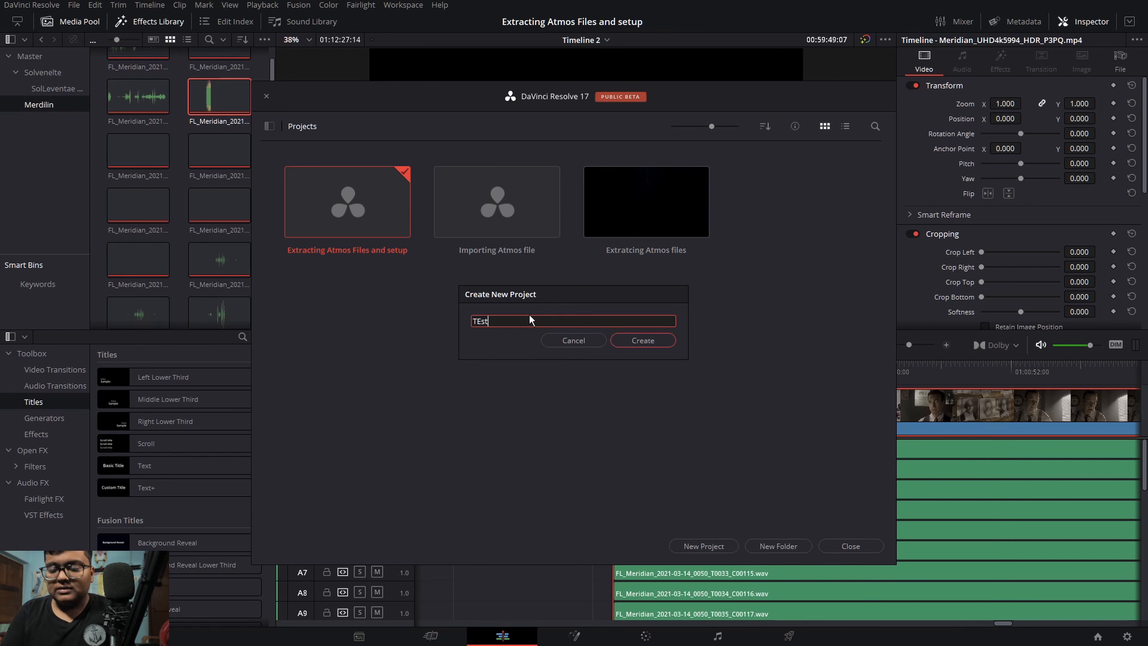
pyautogui.press('Return')
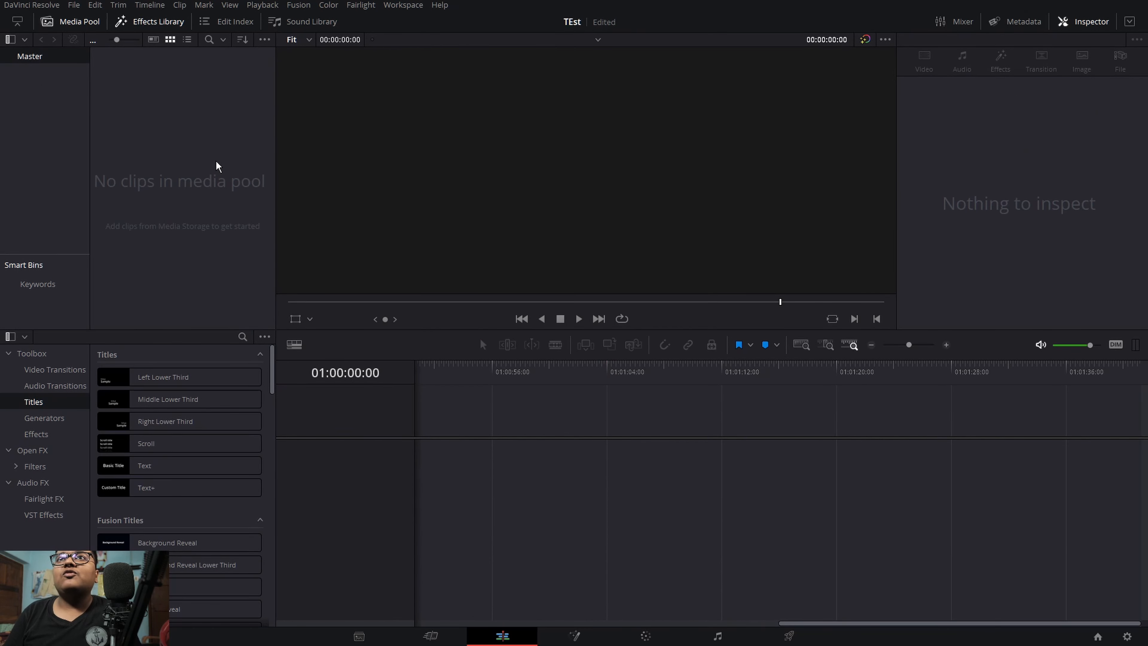
# Step: Create a new timeline using the Fairlight preset Dolby Atmos 7.1.4 58 OBJ, with Use Project Settings turned off
pyautogui.click(212, 181)
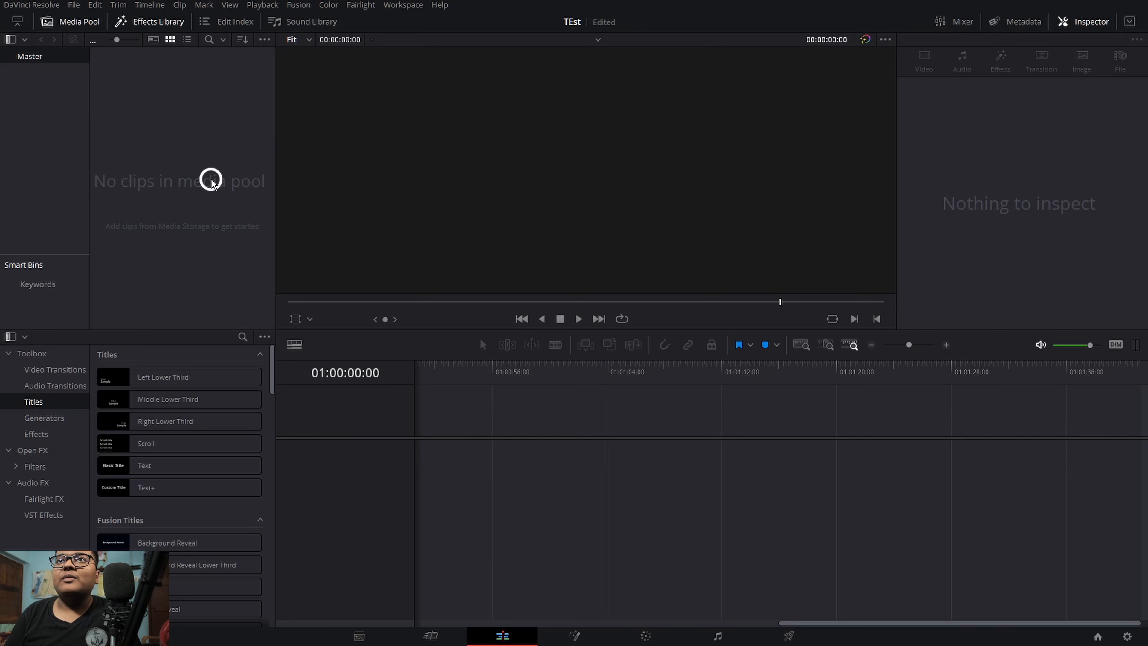
pyautogui.rightClick(222, 193)
pyautogui.moveTo(236, 199)
pyautogui.click(520, 202)
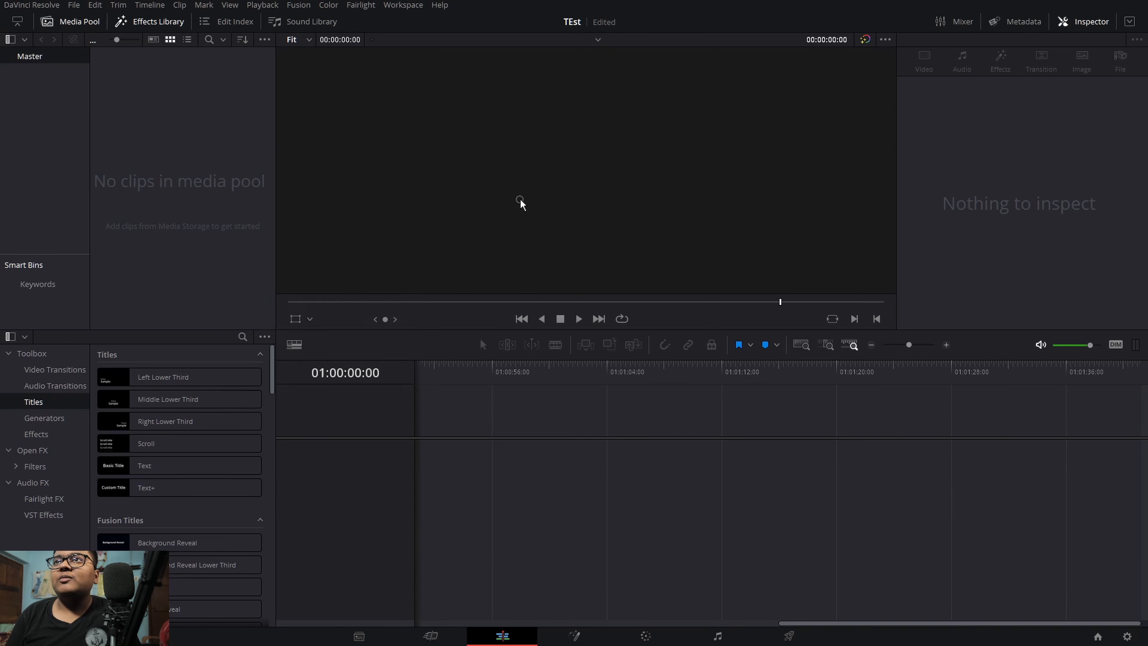
pyautogui.click(560, 301)
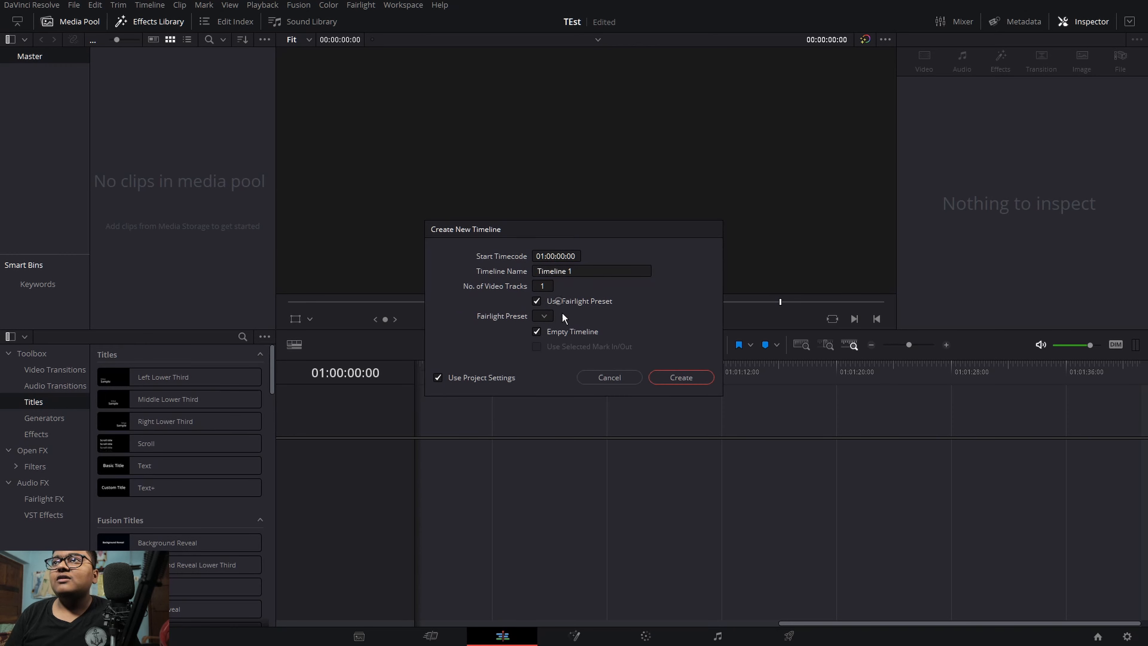
pyautogui.click(544, 316)
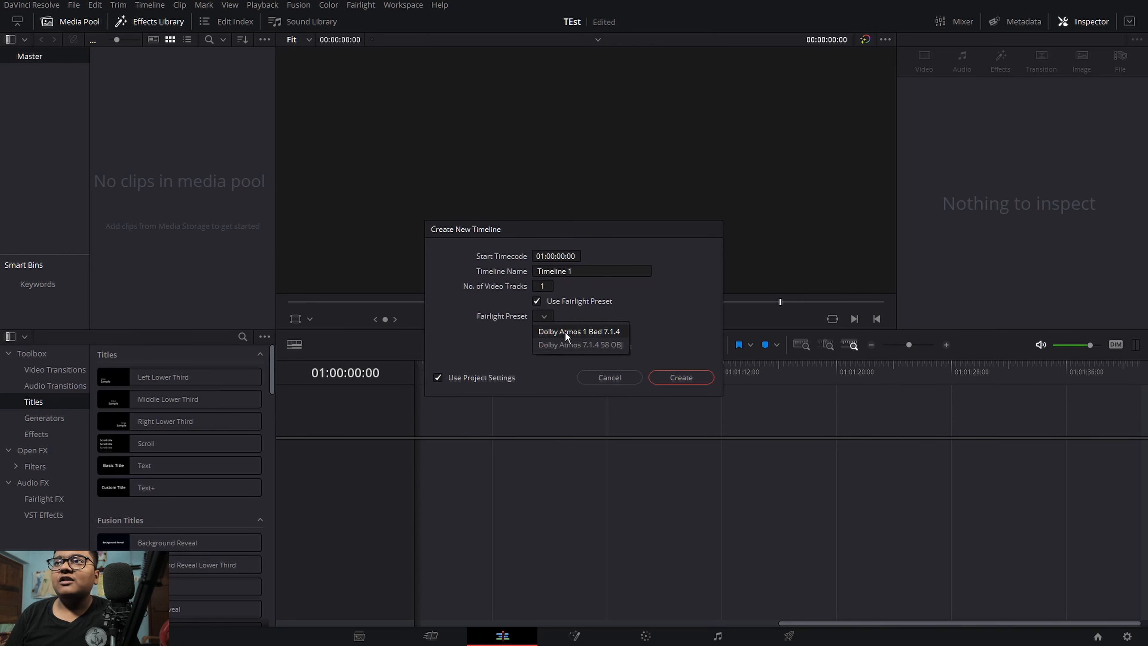
pyautogui.click(564, 340)
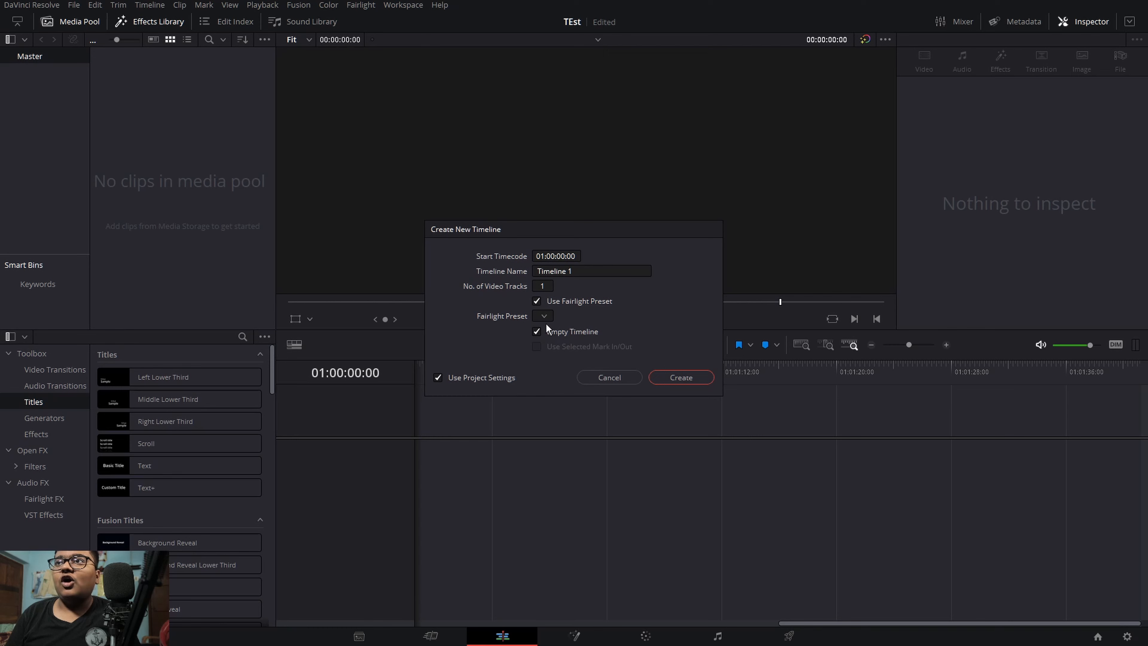
pyautogui.click(547, 318)
pyautogui.click(559, 340)
pyautogui.click(481, 378)
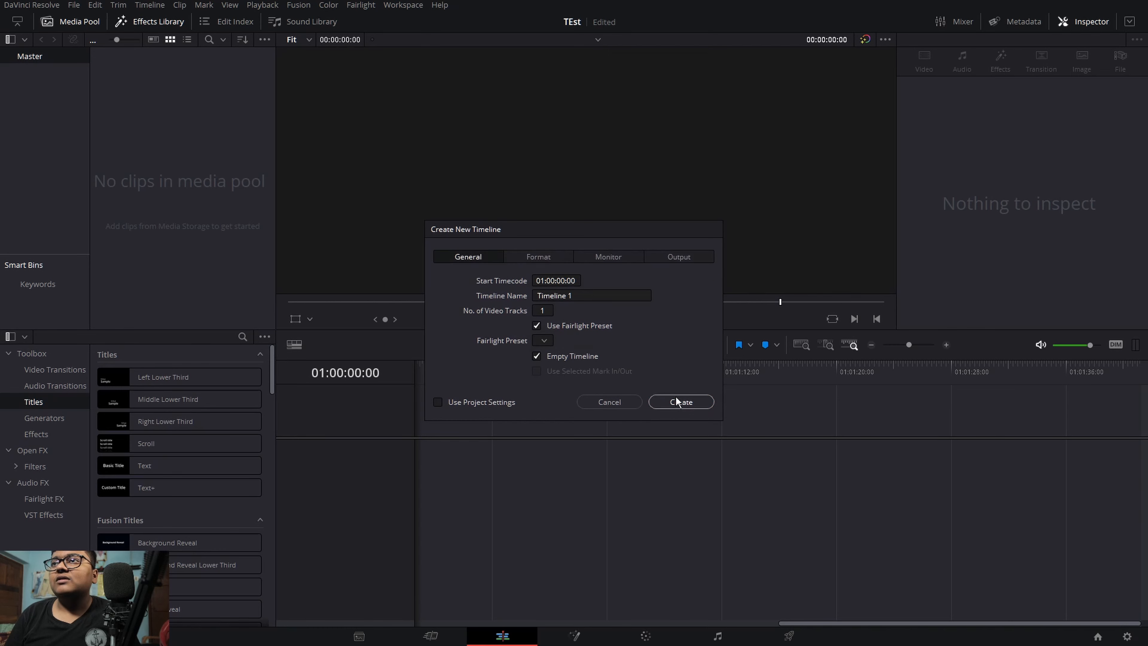
pyautogui.click(677, 400)
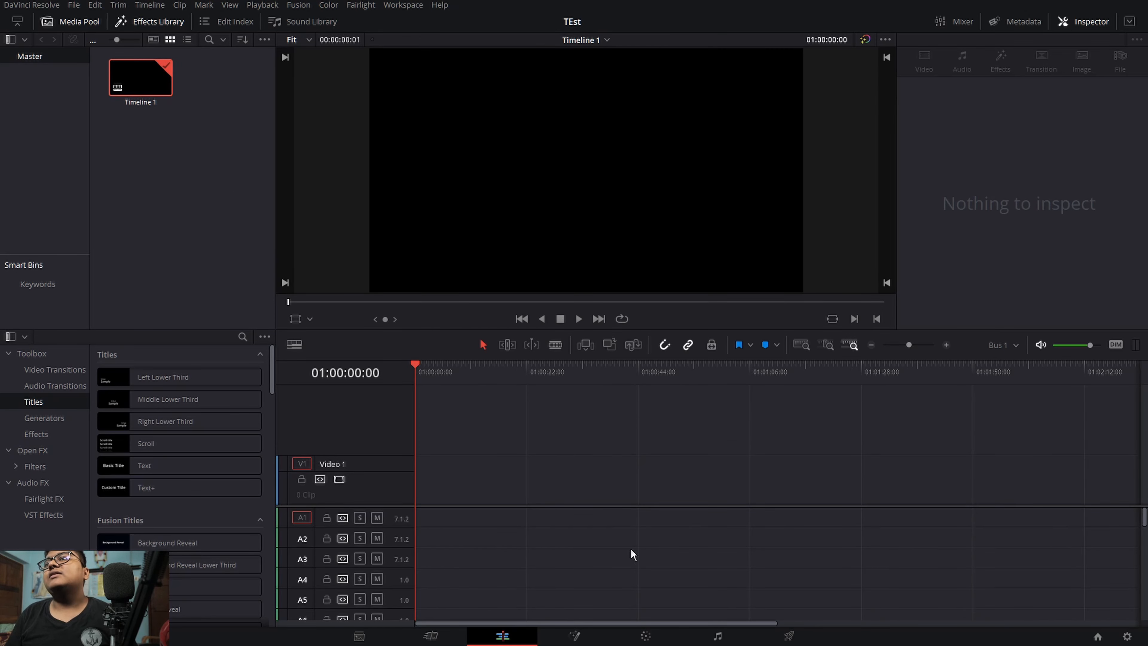
# Step: Open the new timeline on the Fairlight page and review its tracks in the track list and mixer
pyautogui.click(707, 637)
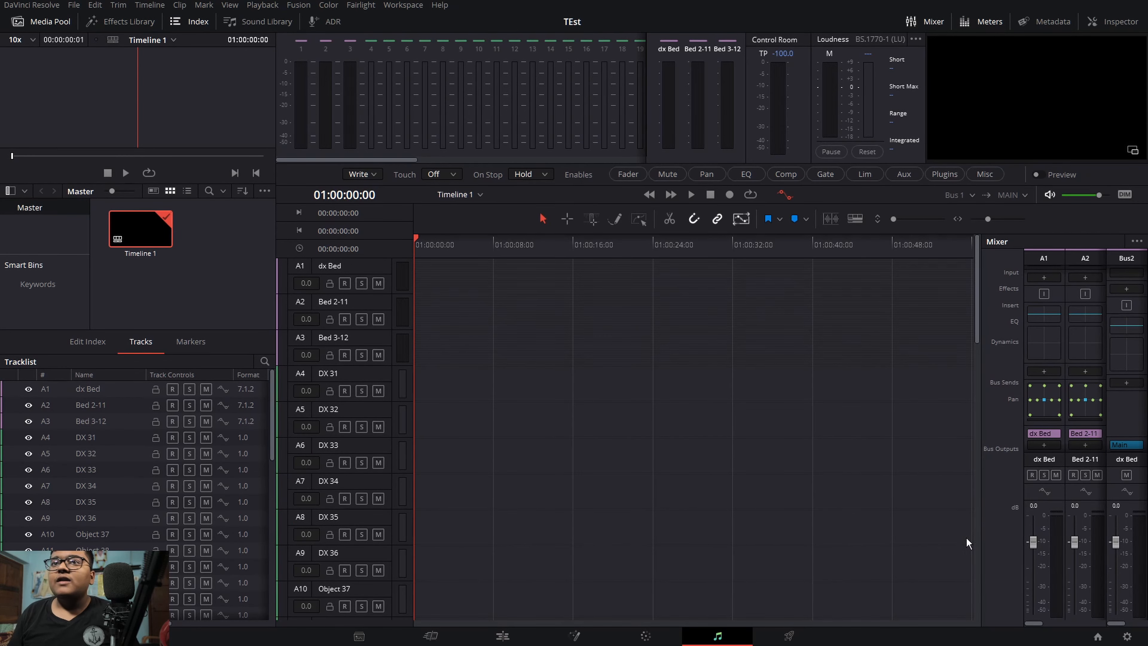
pyautogui.moveTo(274, 399); pyautogui.dragTo(310, 542)
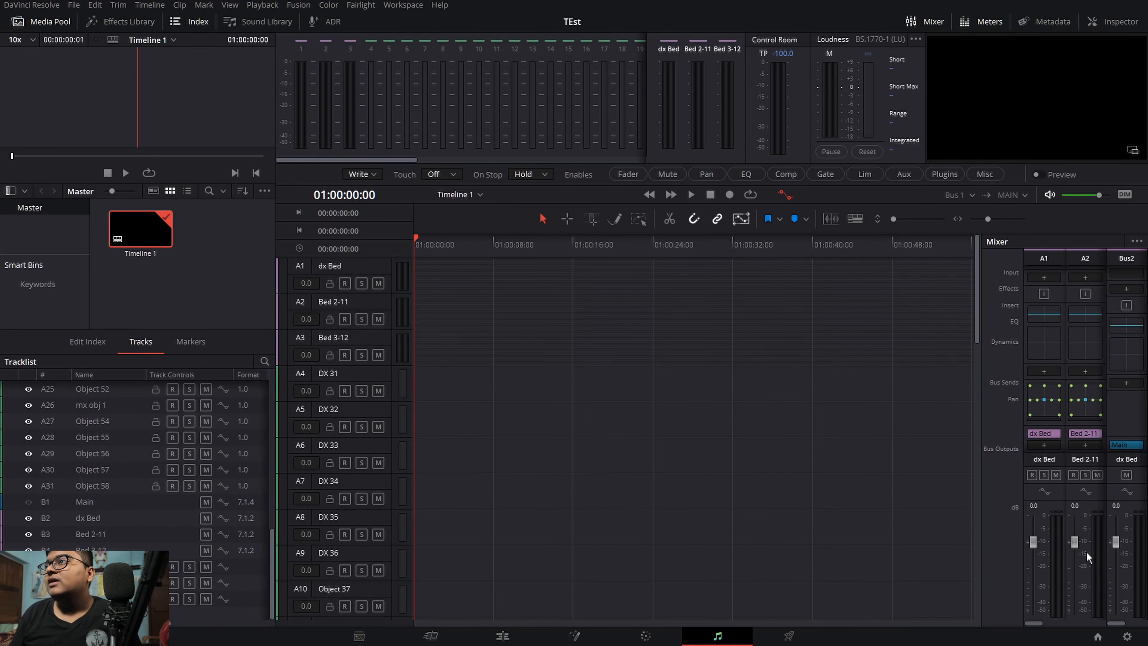
pyautogui.moveTo(1032, 625); pyautogui.dragTo(1096, 630)
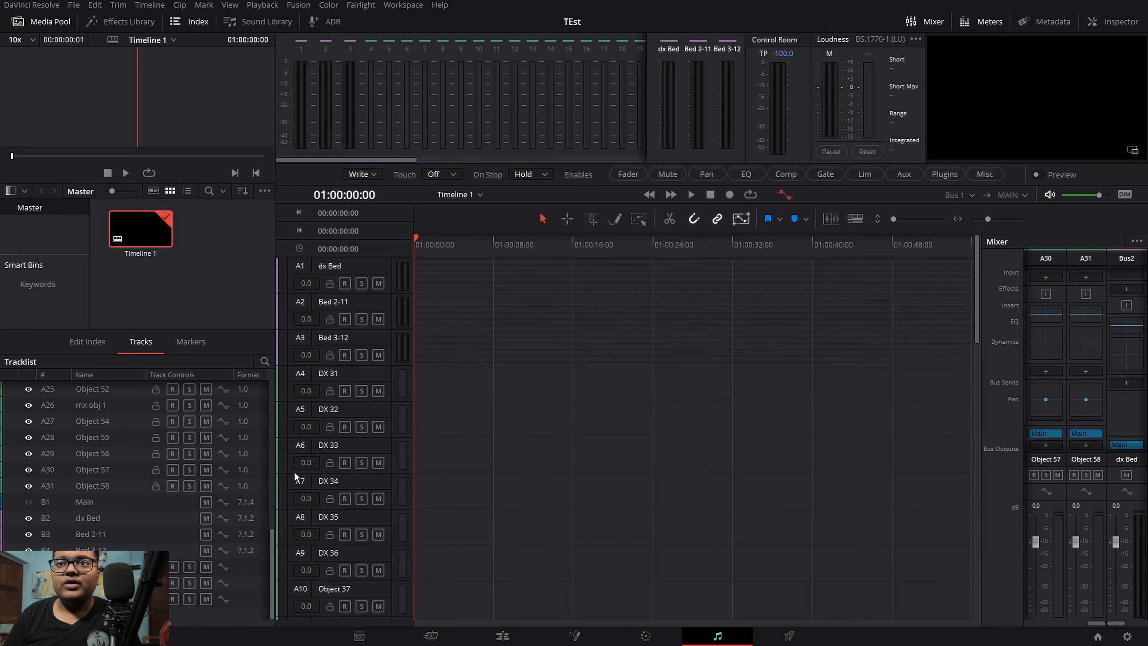
# Step: Select all tracks from DX 31 through Object 58 in the track list
pyautogui.moveTo(274, 541); pyautogui.dragTo(261, 422)
pyautogui.click(103, 428)
pyautogui.click(106, 441)
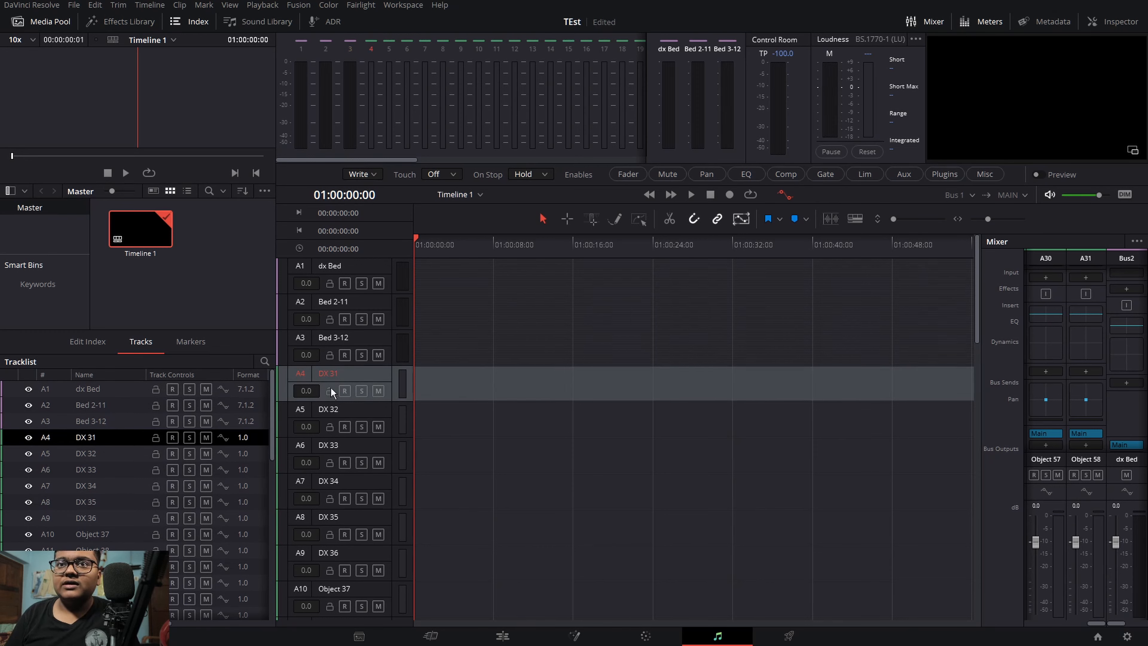
pyautogui.moveTo(273, 420); pyautogui.dragTo(269, 550)
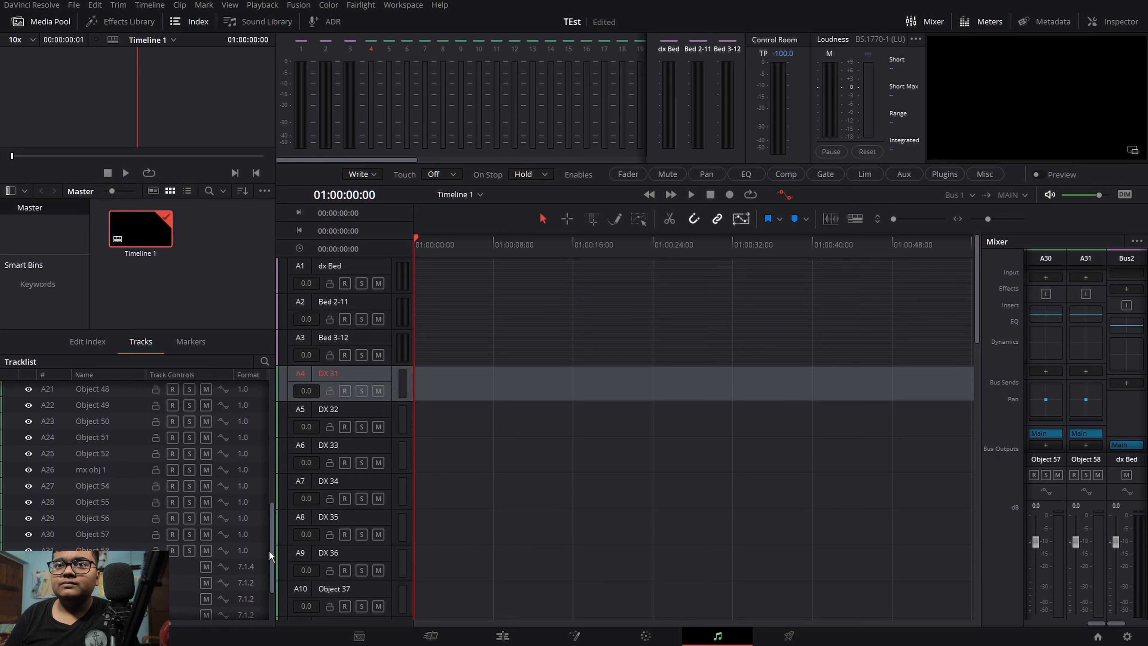
pyautogui.click(128, 546)
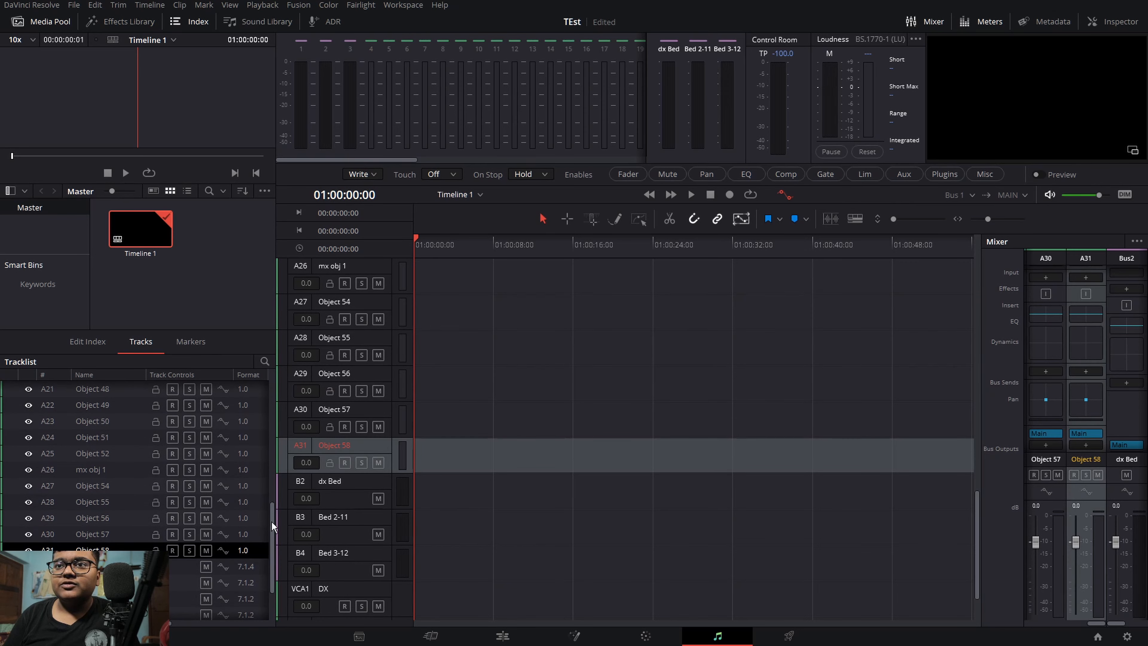
pyautogui.moveTo(272, 521); pyautogui.dragTo(277, 415)
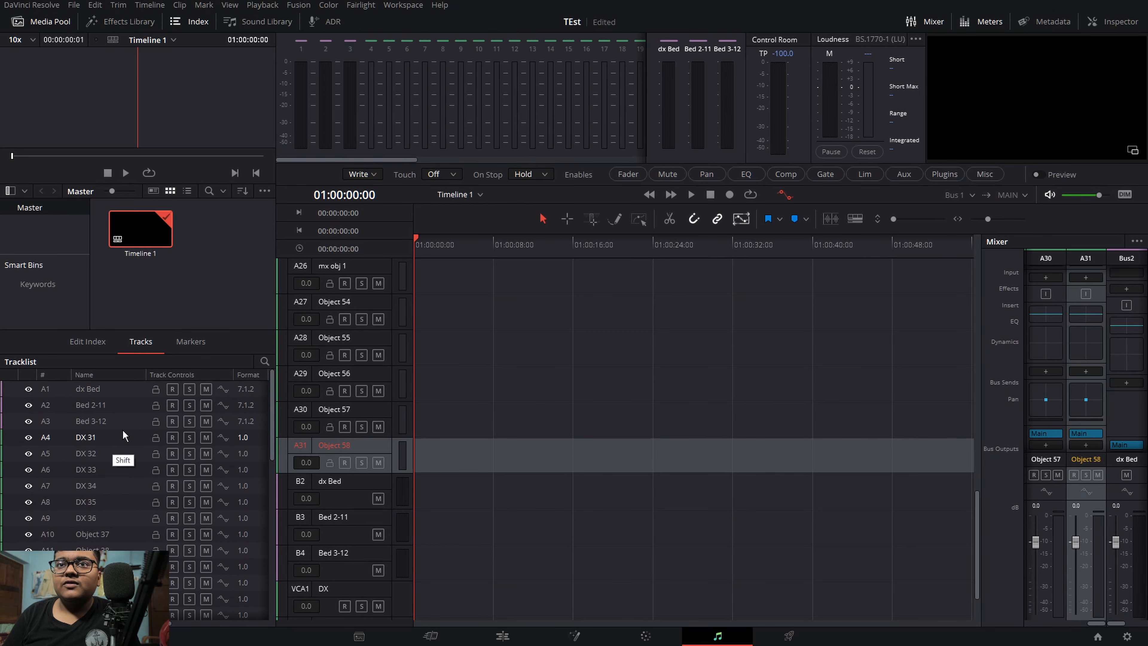
pyautogui.keyDown('shift'); pyautogui.click(123, 433); pyautogui.keyUp('shift')
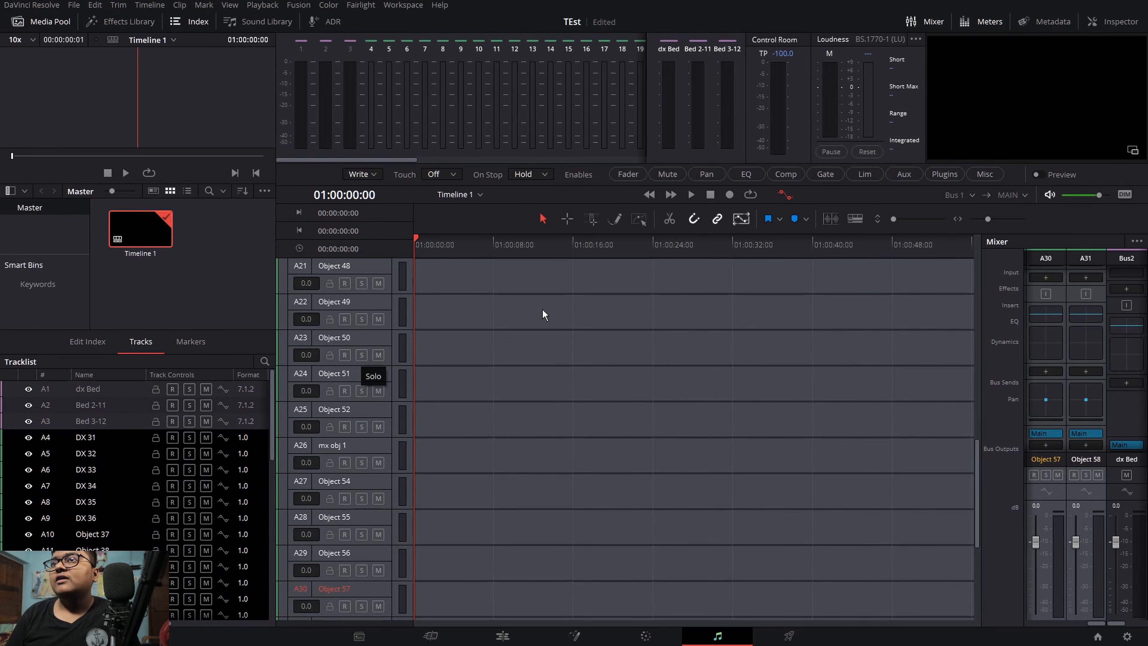
# Step: Apply Remove Attributes to the selected tracks with Track Attributes and all its options unchecked
pyautogui.rightClick(372, 406)
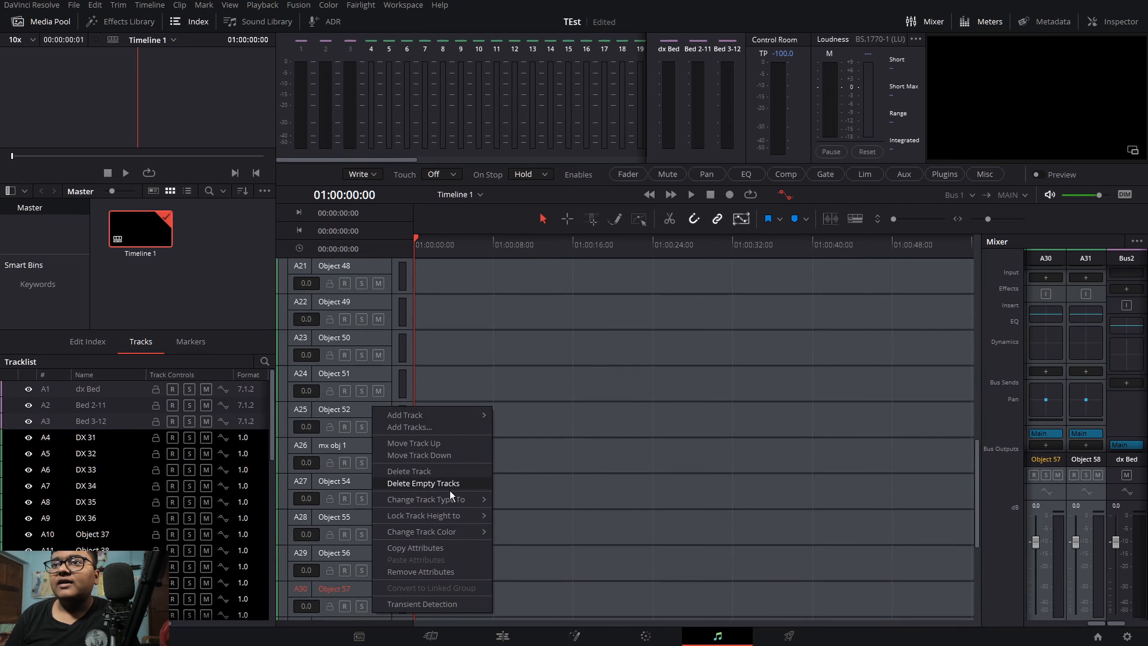
pyautogui.click(425, 571)
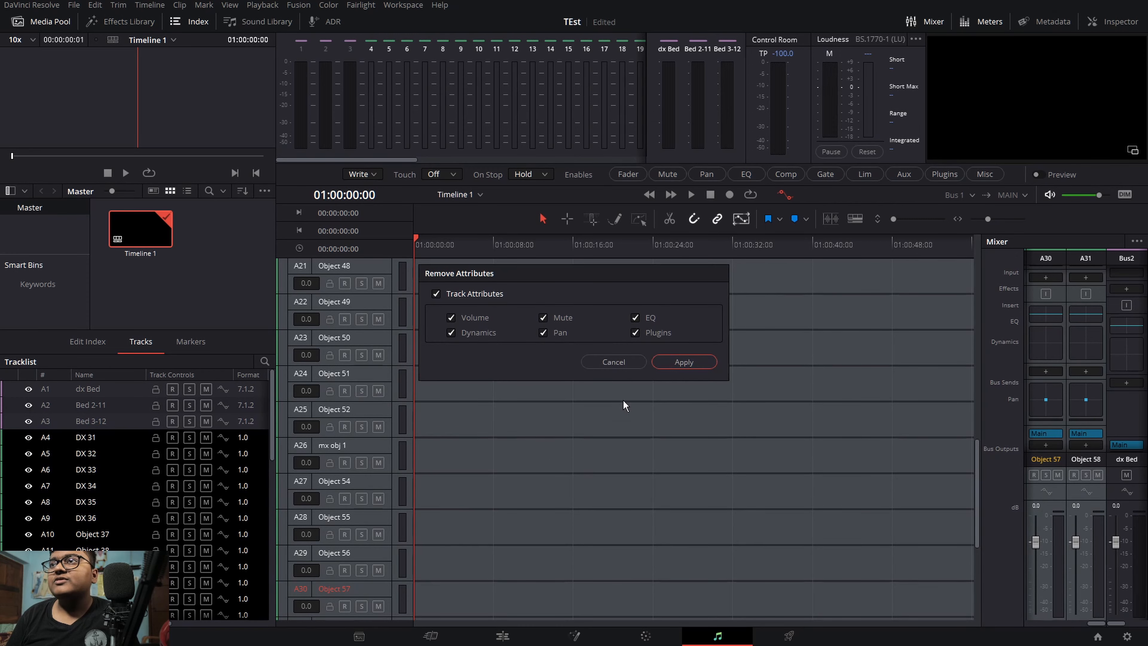
pyautogui.click(479, 294)
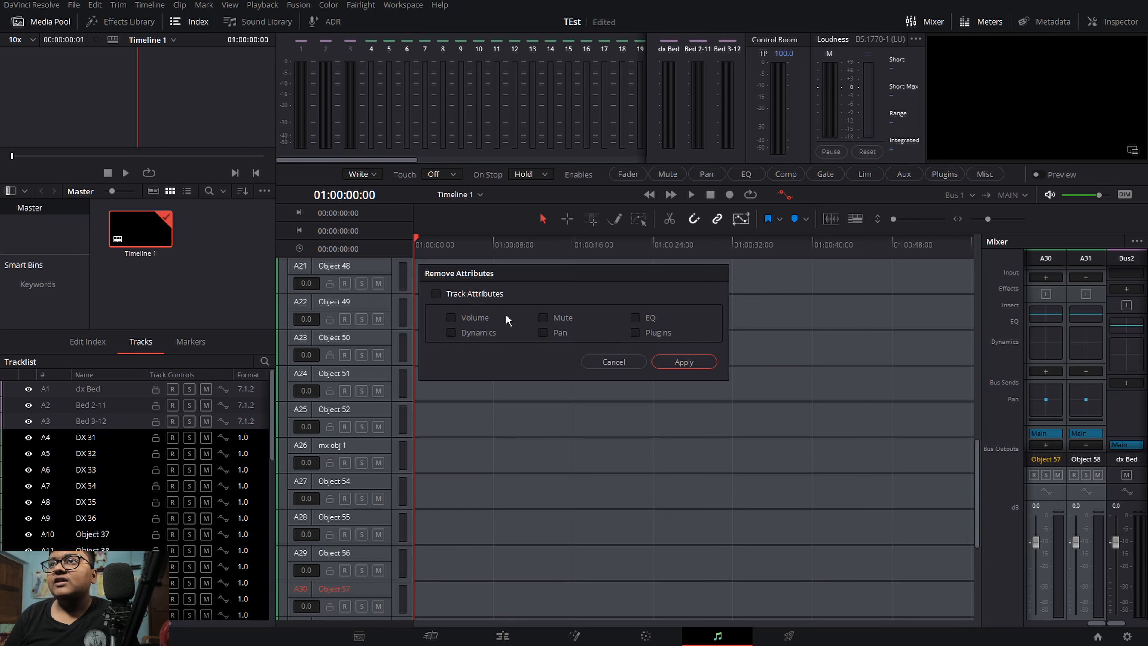
pyautogui.click(687, 367)
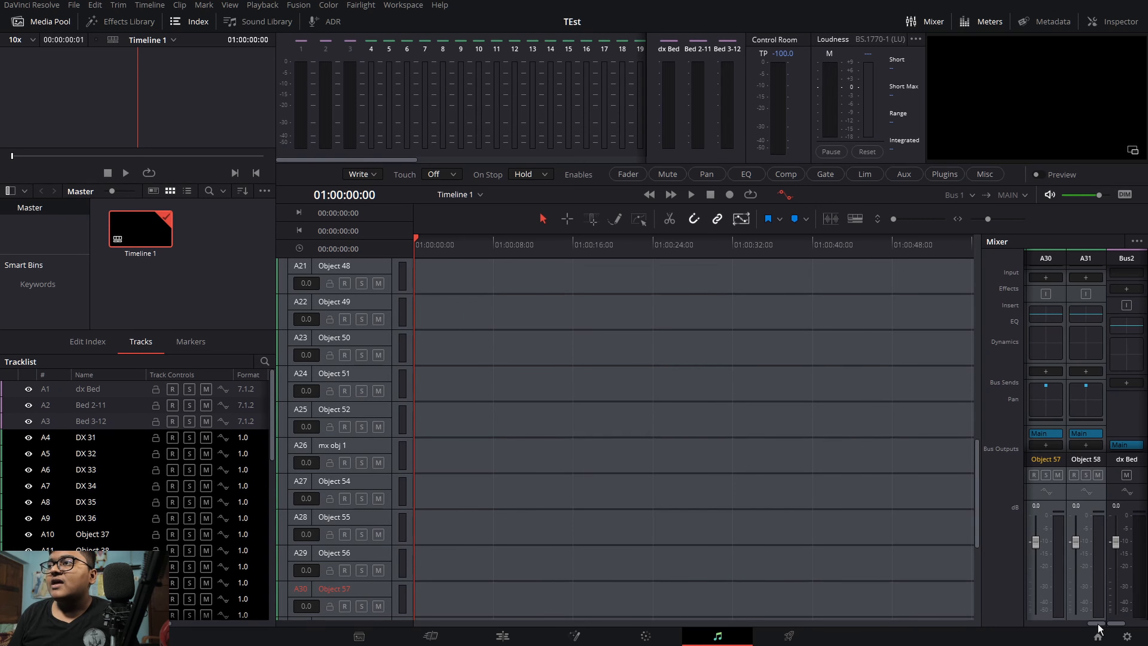
# Step: Scroll through the track list, timeline and mixer, and inspect the Fairlight Immersive Audio menu options
pyautogui.moveTo(1097, 623); pyautogui.dragTo(1046, 612)
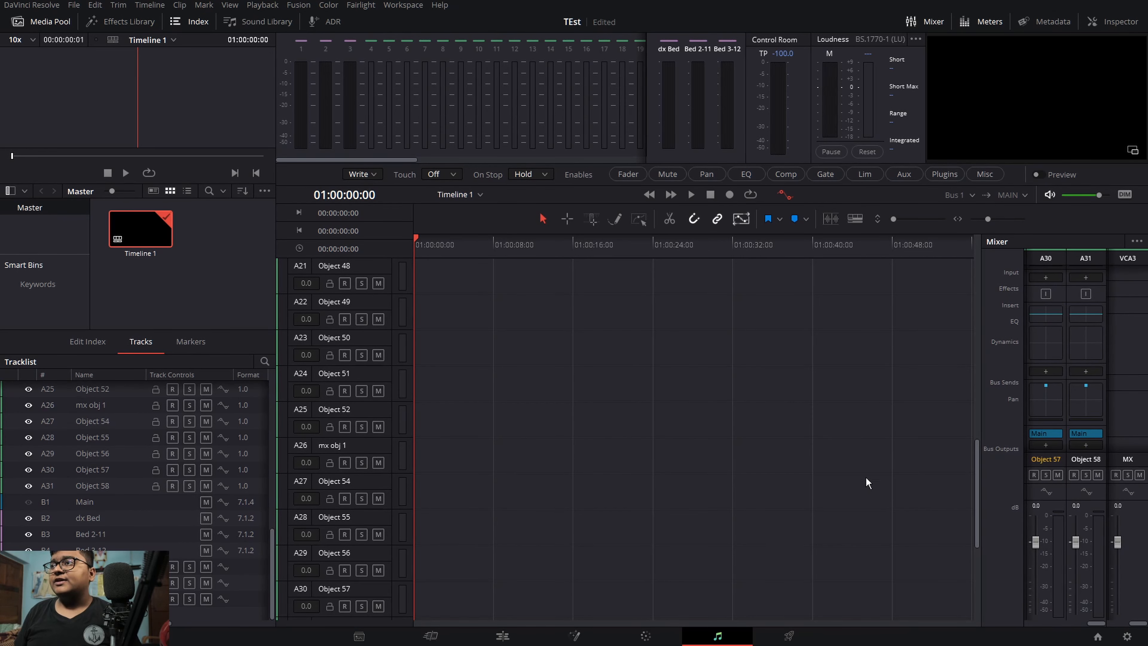
pyautogui.moveTo(271, 582); pyautogui.dragTo(261, 392)
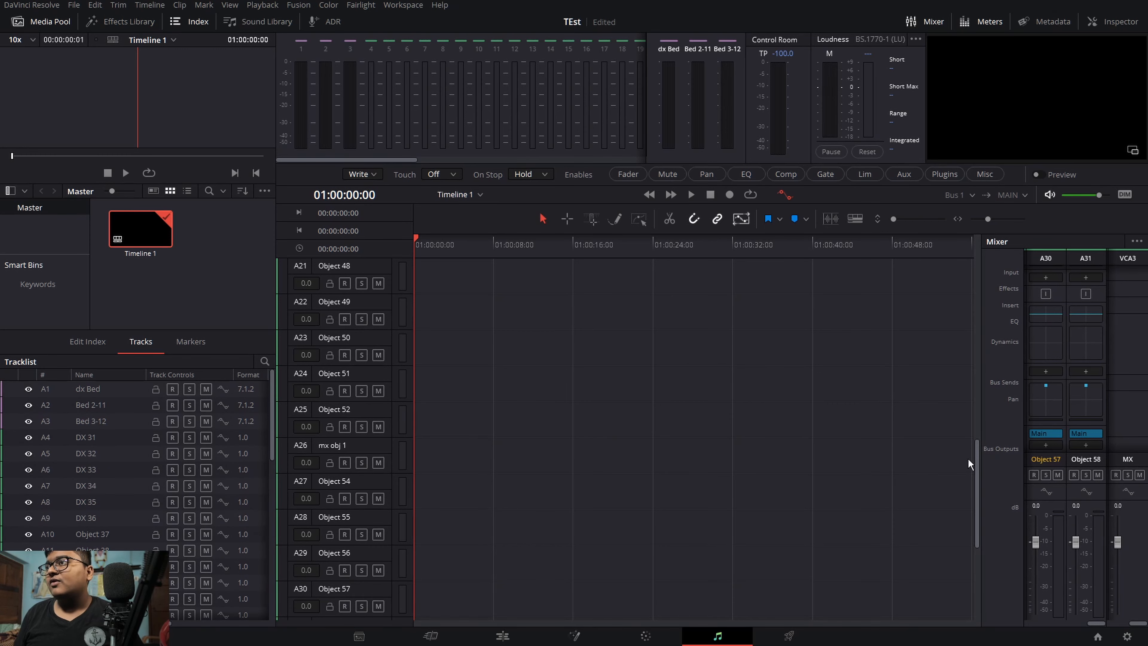
pyautogui.moveTo(977, 456); pyautogui.dragTo(990, 326)
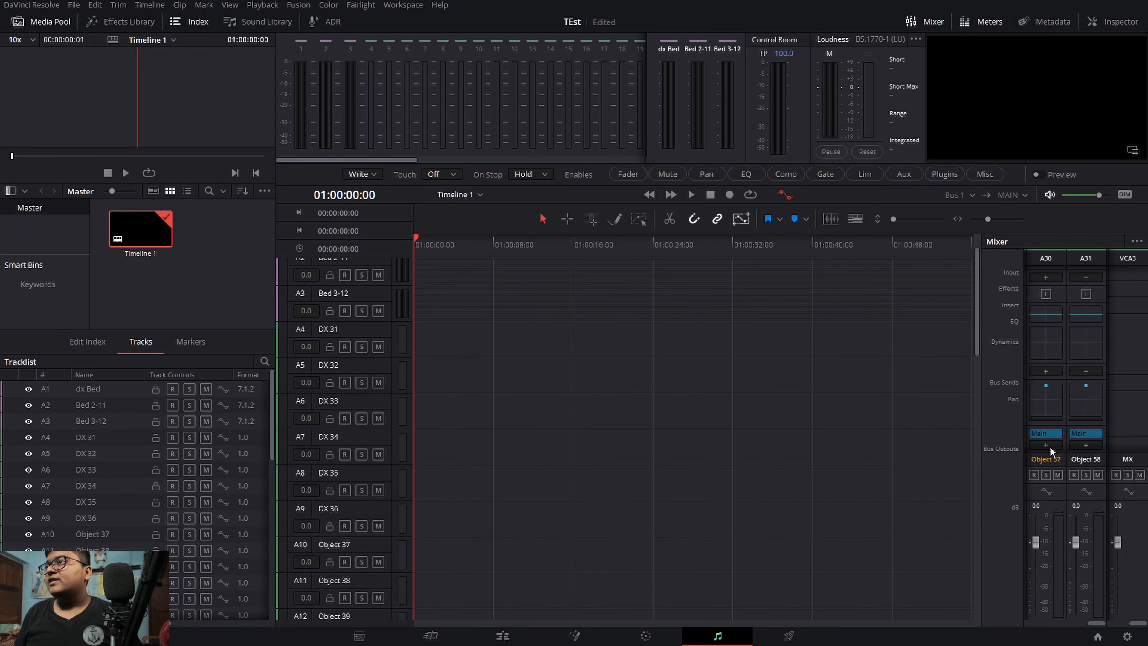
pyautogui.moveTo(1135, 623); pyautogui.dragTo(1101, 625)
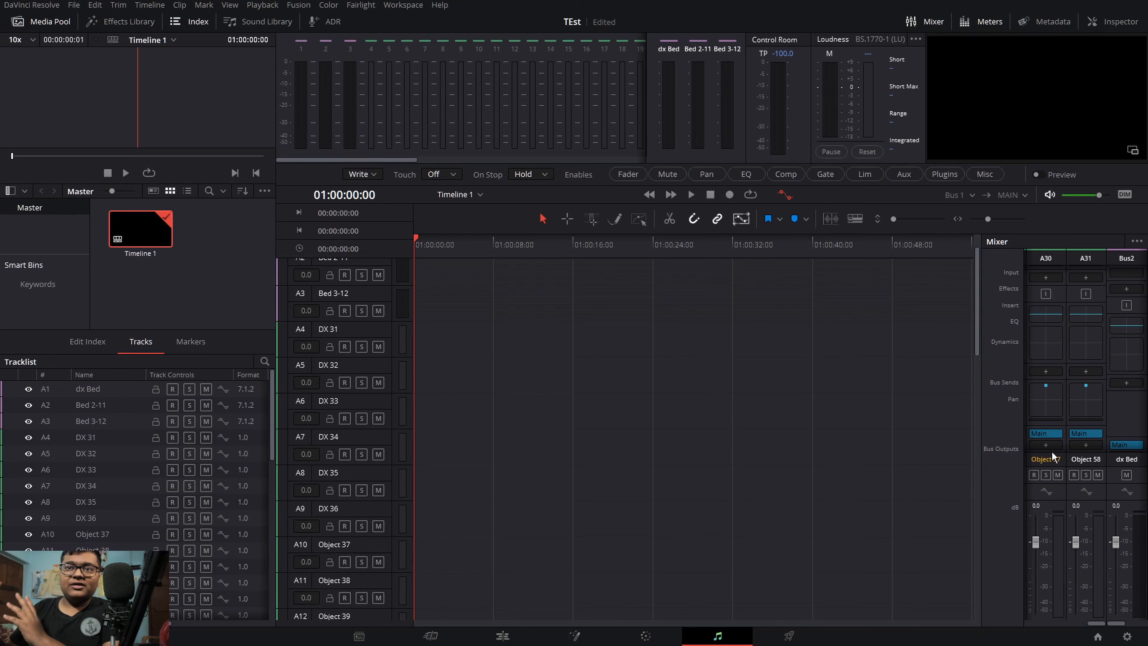
pyautogui.click(361, 4)
pyautogui.moveTo(372, 163)
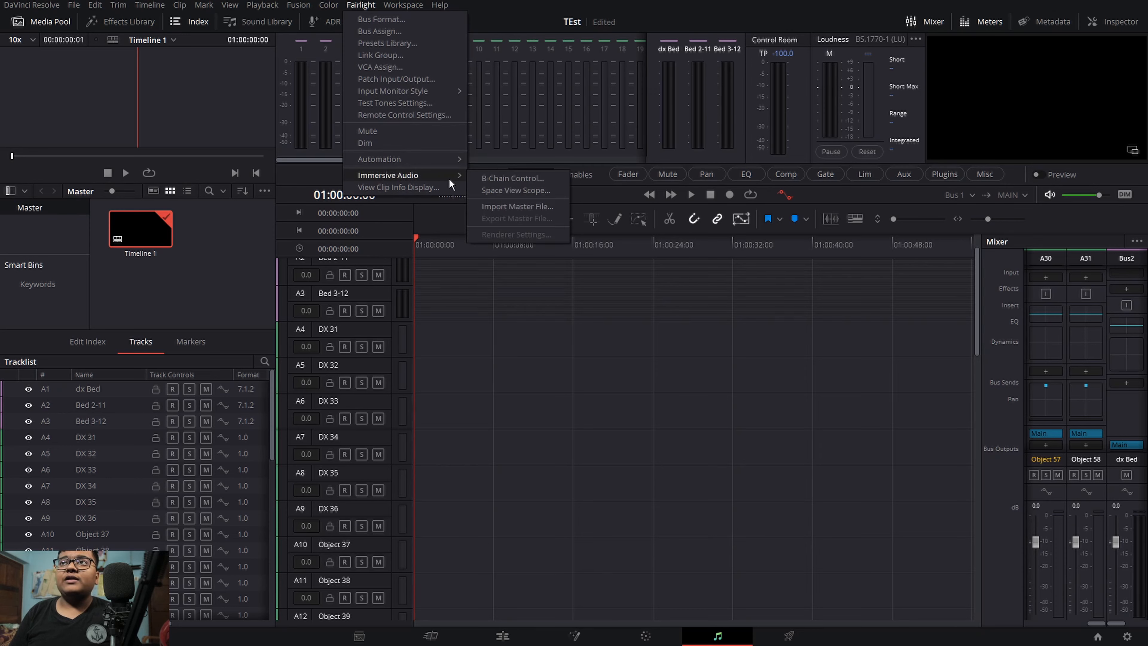
pyautogui.click(458, 312)
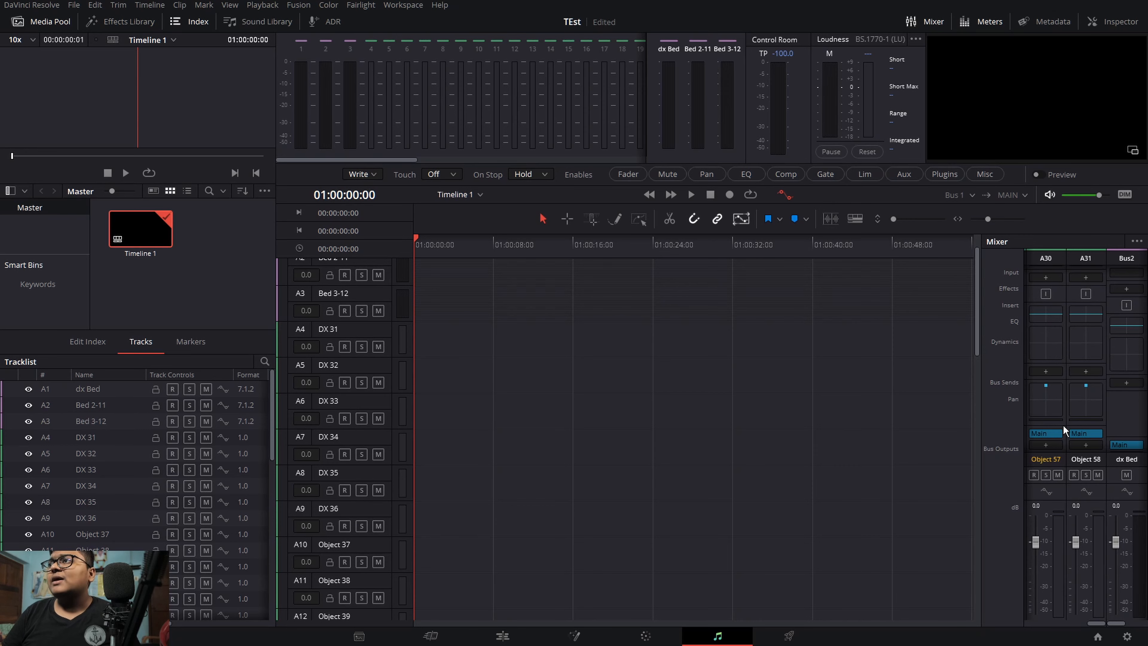
# Step: Open the Audio Pan window for Object 57 to inspect its panner, then close it
pyautogui.doubleClick(1045, 398)
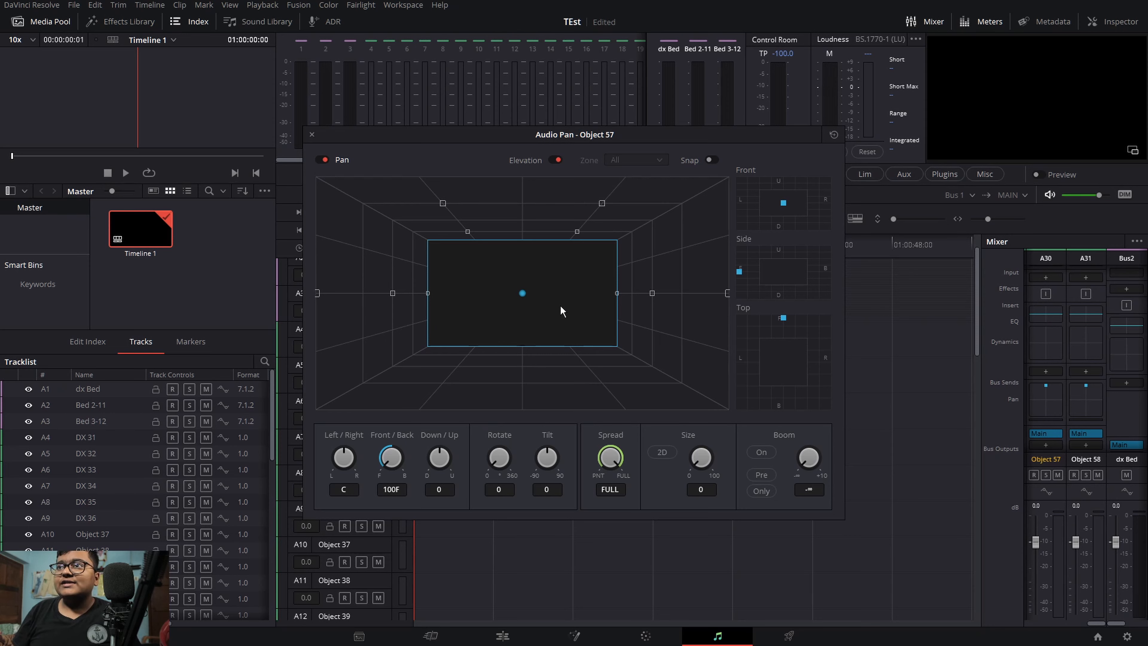
pyautogui.click(311, 135)
pyautogui.scroll(2, 390, 451)
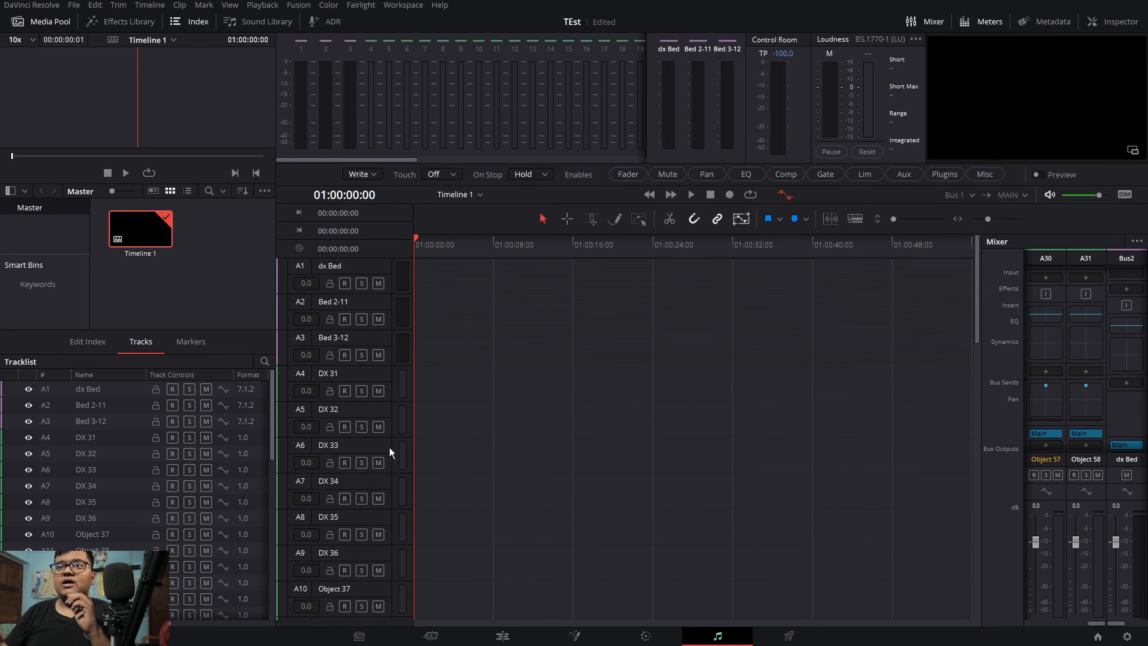
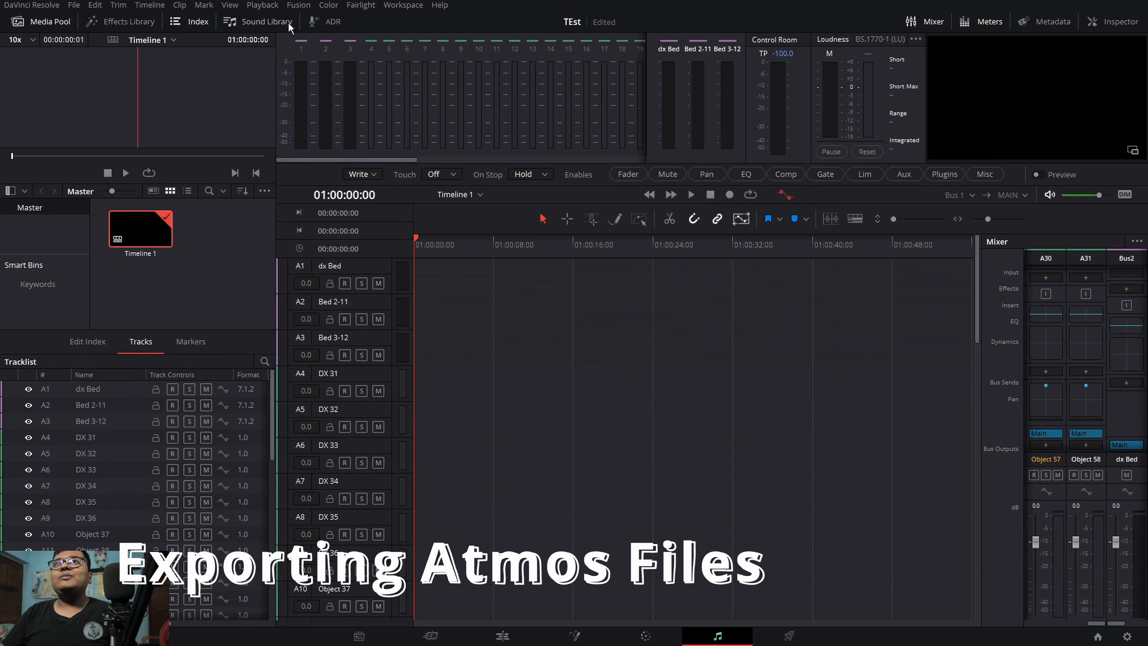
# Step: Leave the TEst project and open the existing "Extratcing Atmos files" project
pyautogui.click(1127, 637)
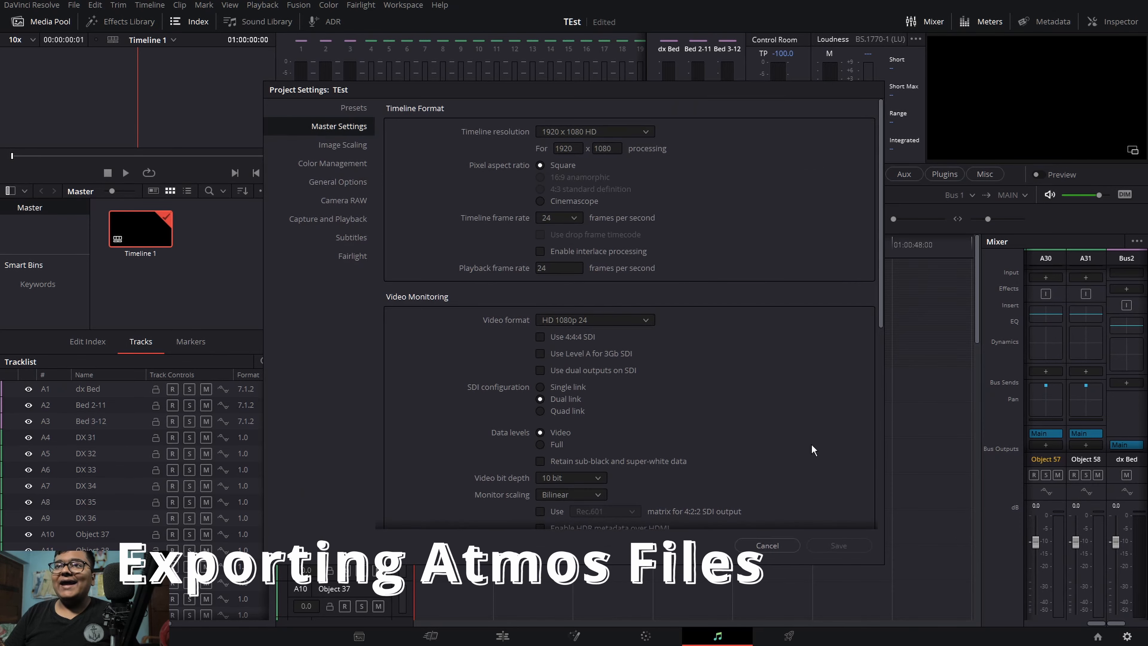
pyautogui.click(773, 545)
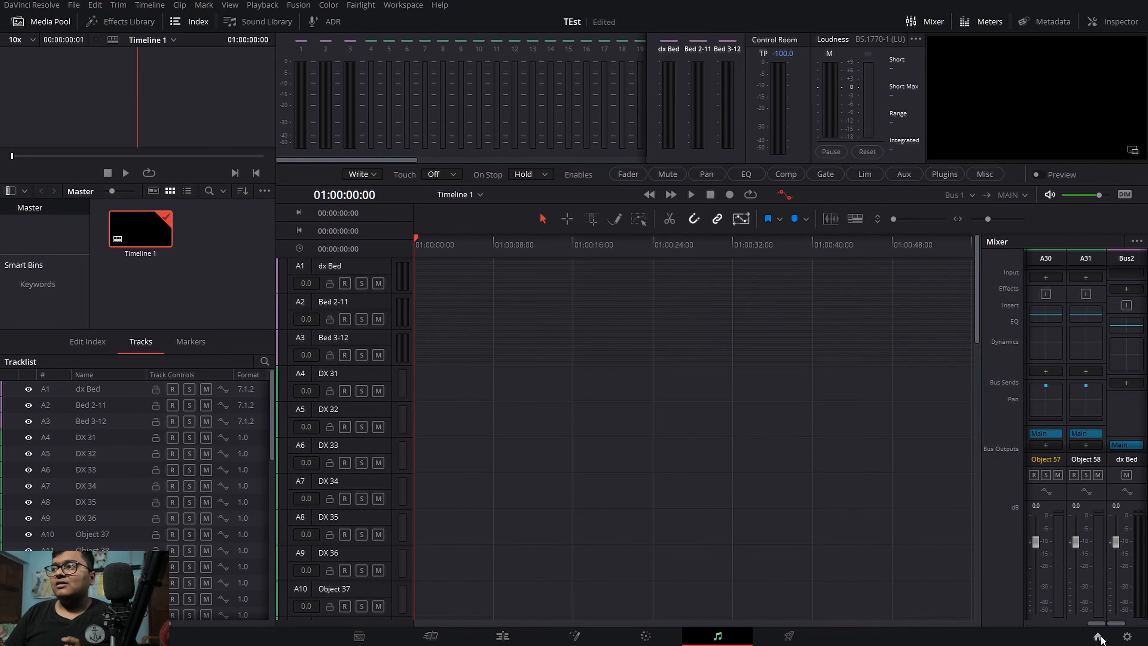
pyautogui.click(1099, 637)
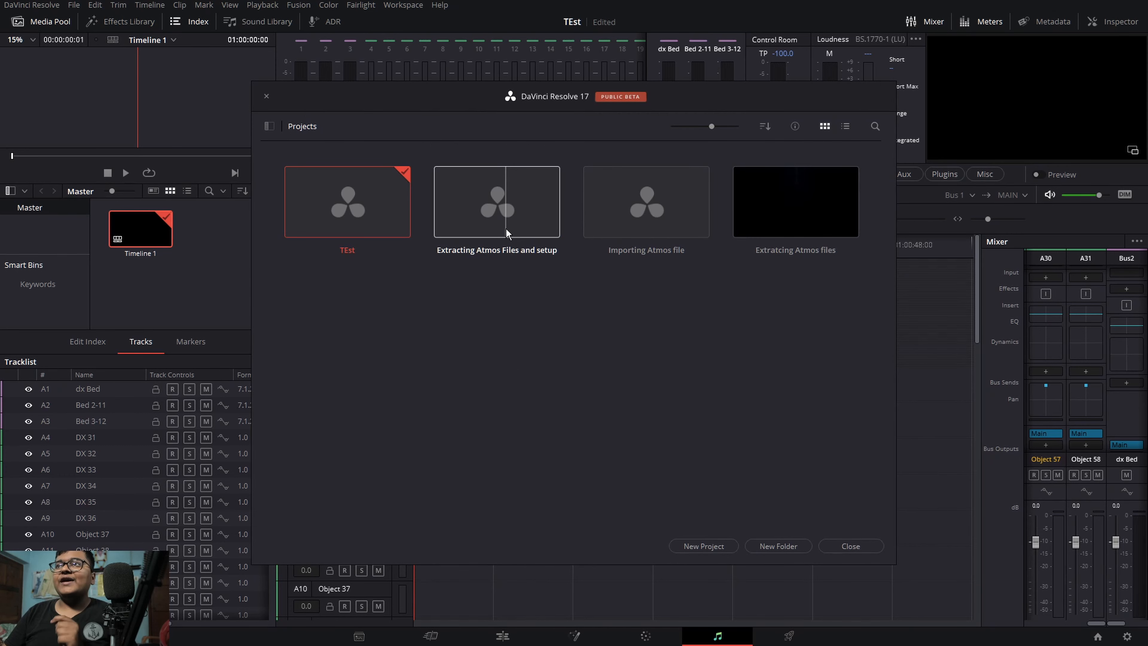
pyautogui.doubleClick(783, 248)
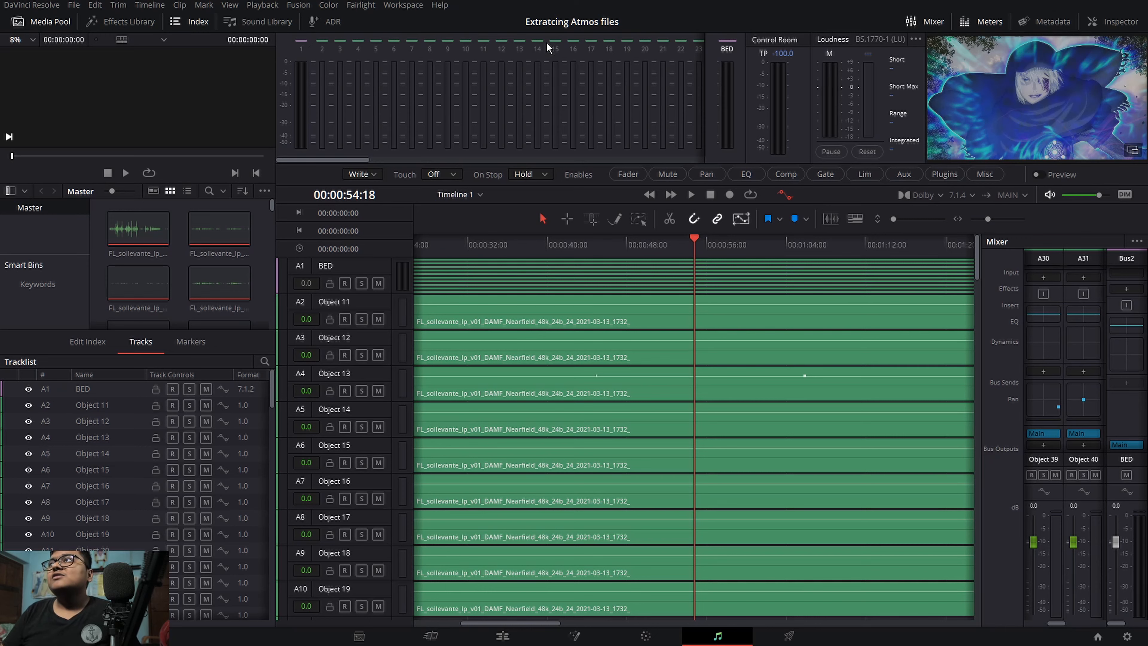
# Step: Start an immersive audio master file export using the timeline name and set its format to Dolby Atmos IMF IAB
pyautogui.click(408, 5)
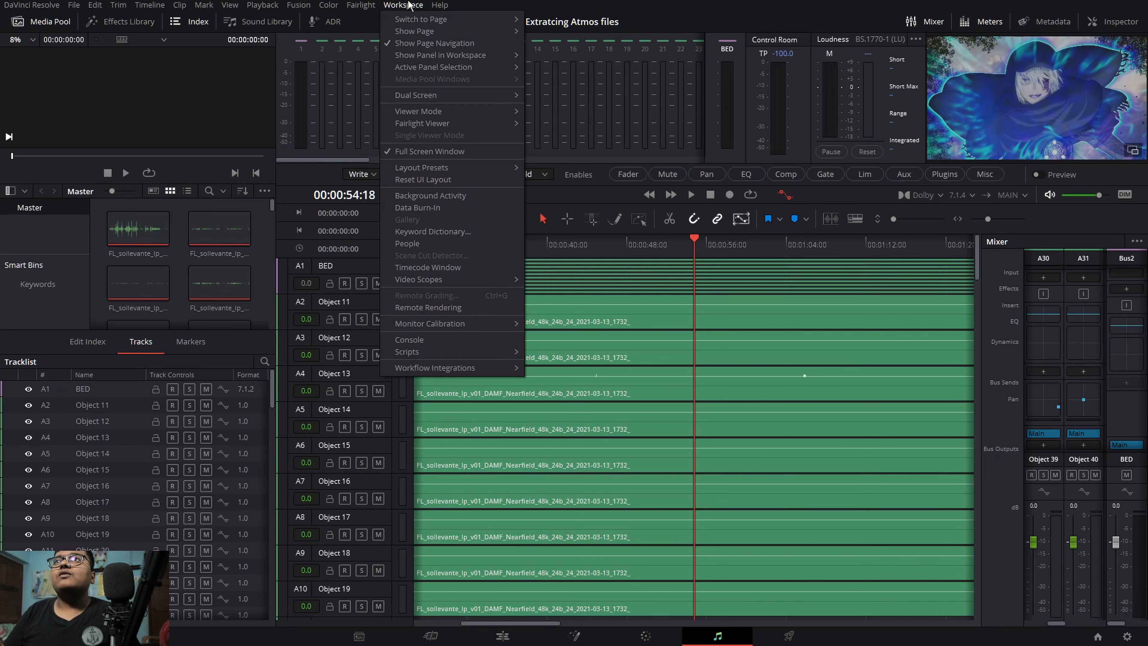
pyautogui.moveTo(361, 5)
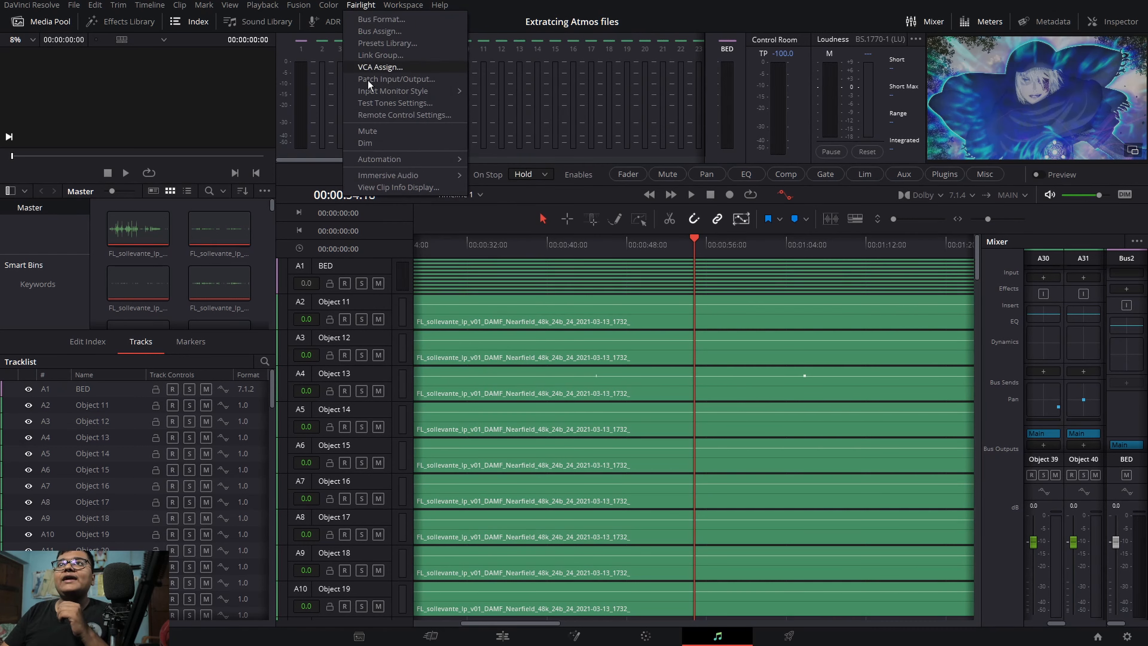
pyautogui.moveTo(379, 178)
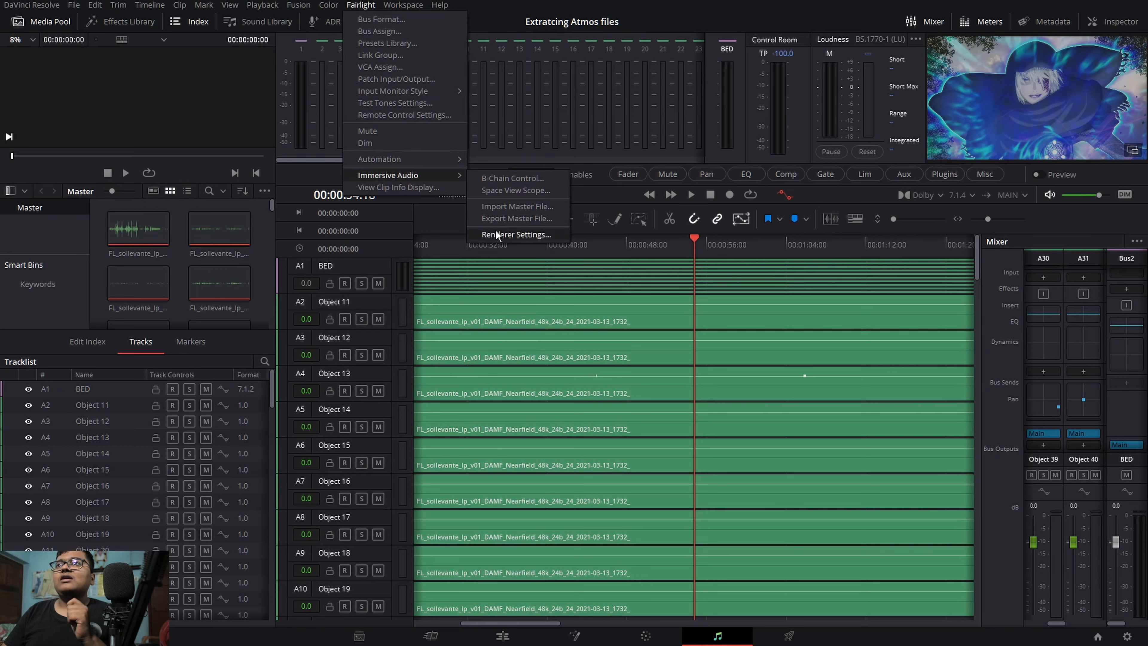
pyautogui.click(500, 219)
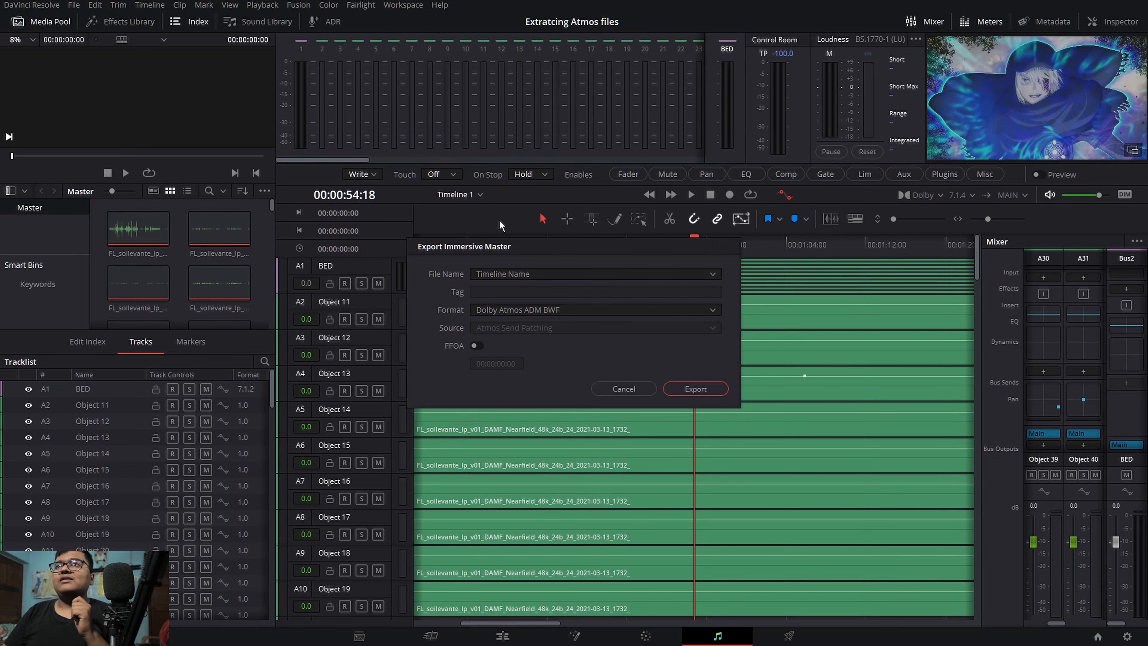
pyautogui.click(489, 276)
pyautogui.click(489, 276)
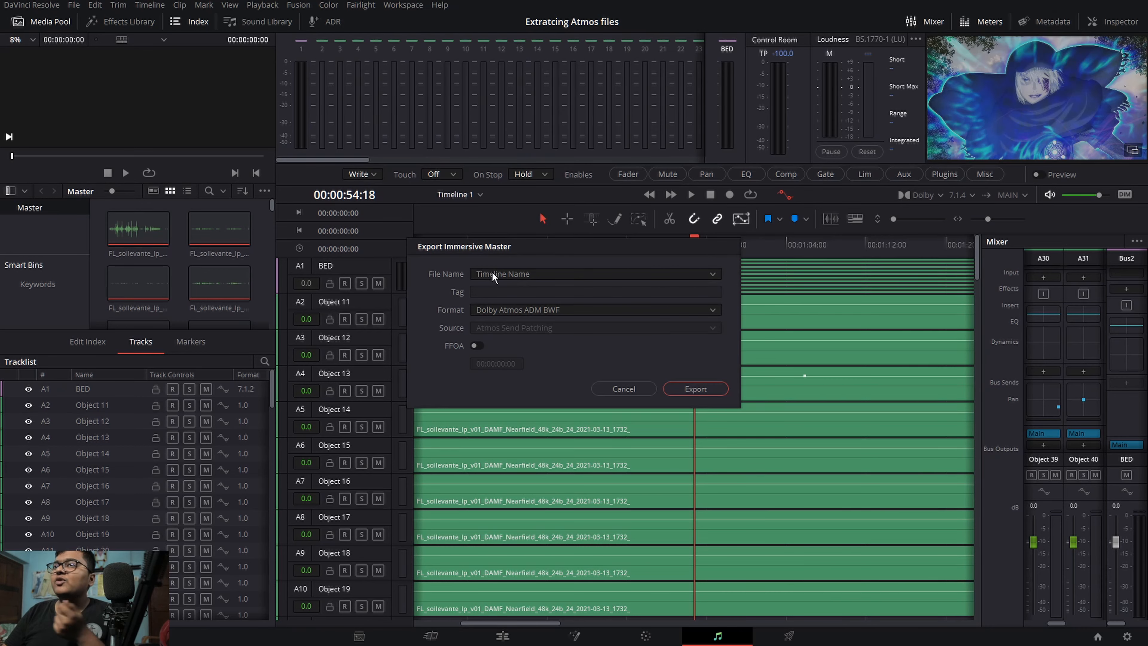
pyautogui.click(539, 311)
pyautogui.click(539, 311)
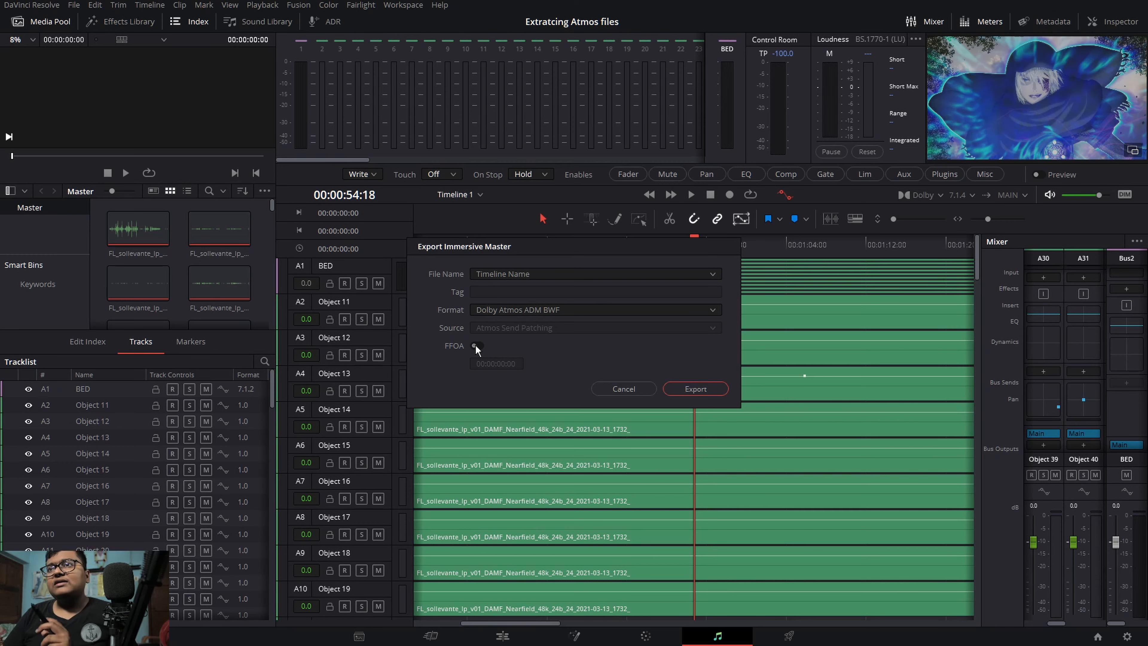
pyautogui.click(505, 310)
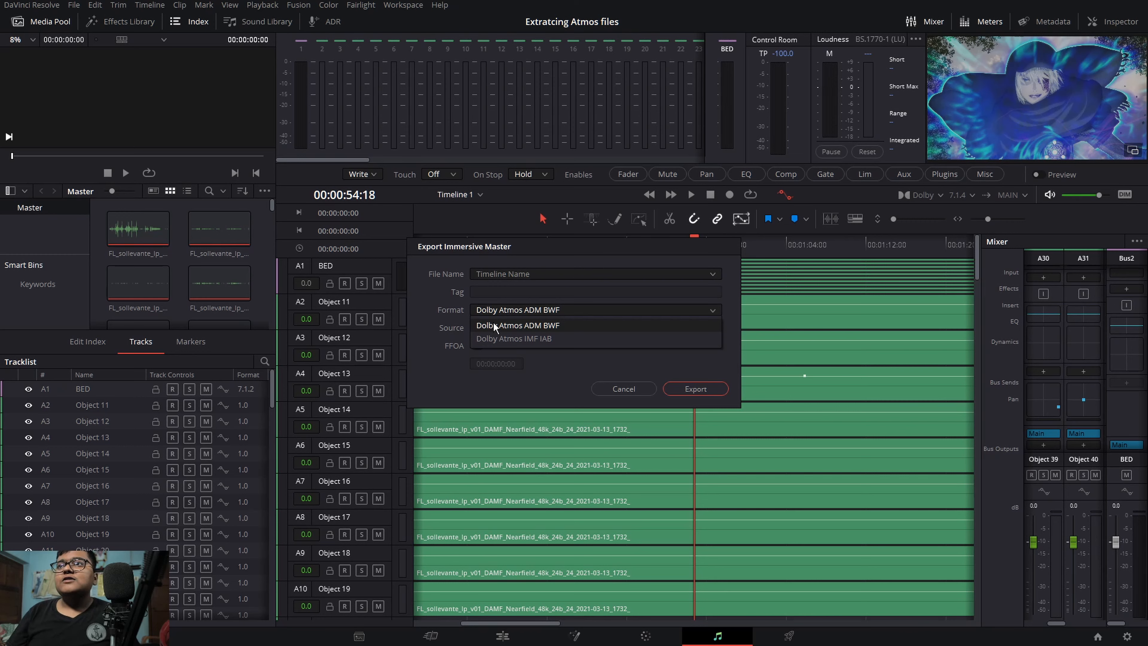
pyautogui.click(496, 338)
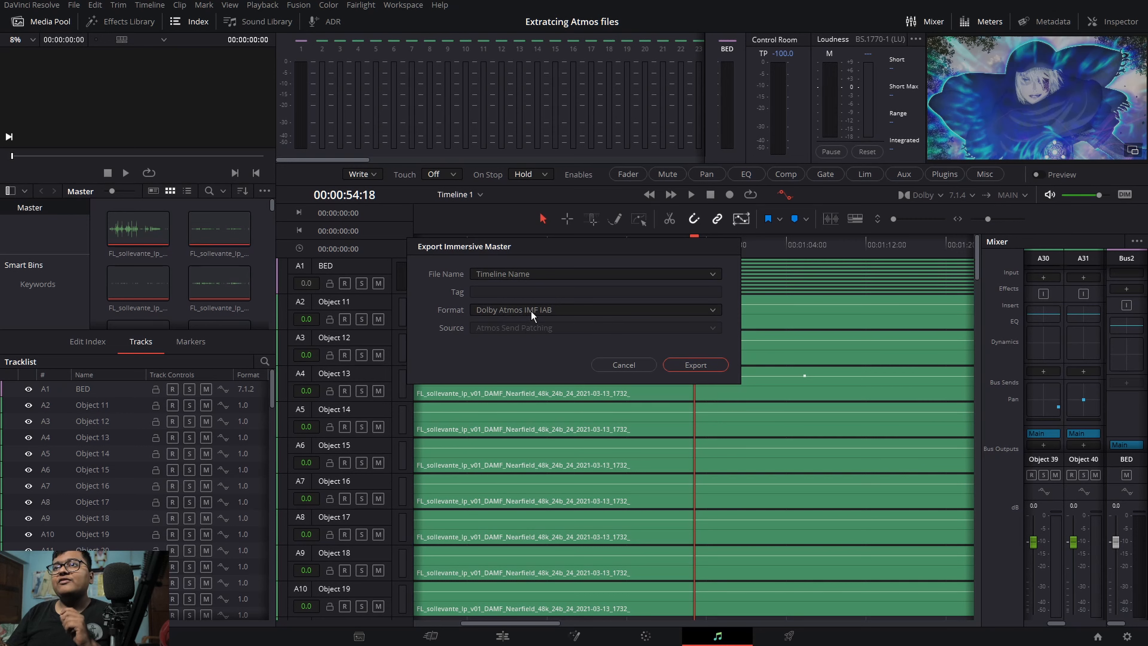
pyautogui.click(538, 311)
pyautogui.click(493, 339)
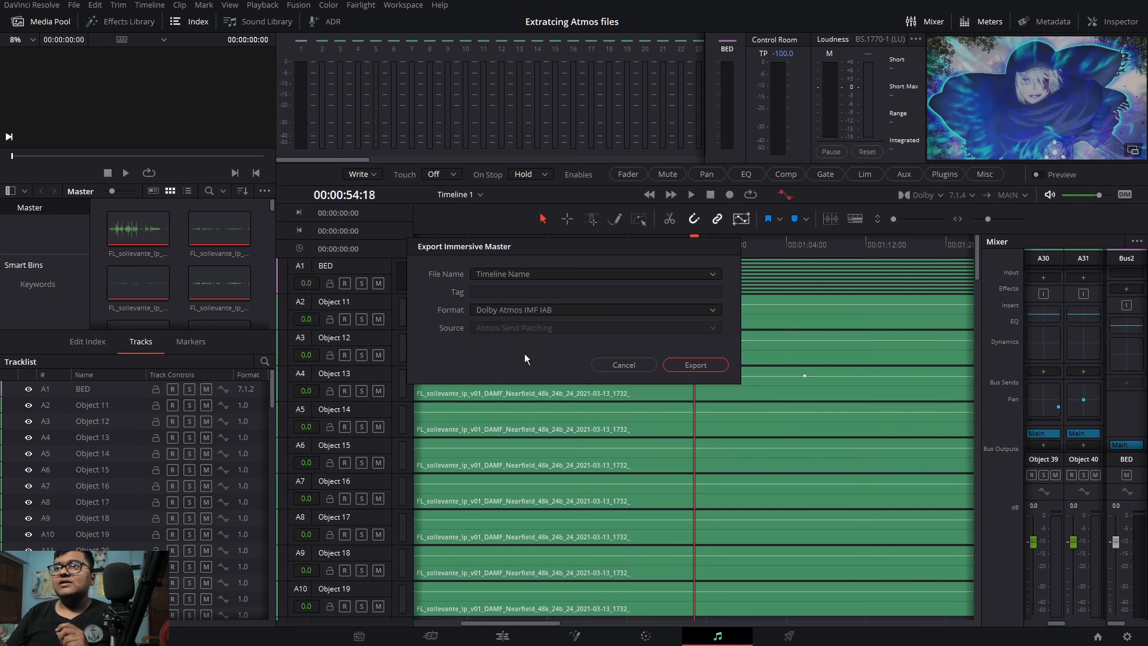
# Step: Try to export the master as an IAB MXF file named Timeline 1 into the Exports folder
pyautogui.click(713, 364)
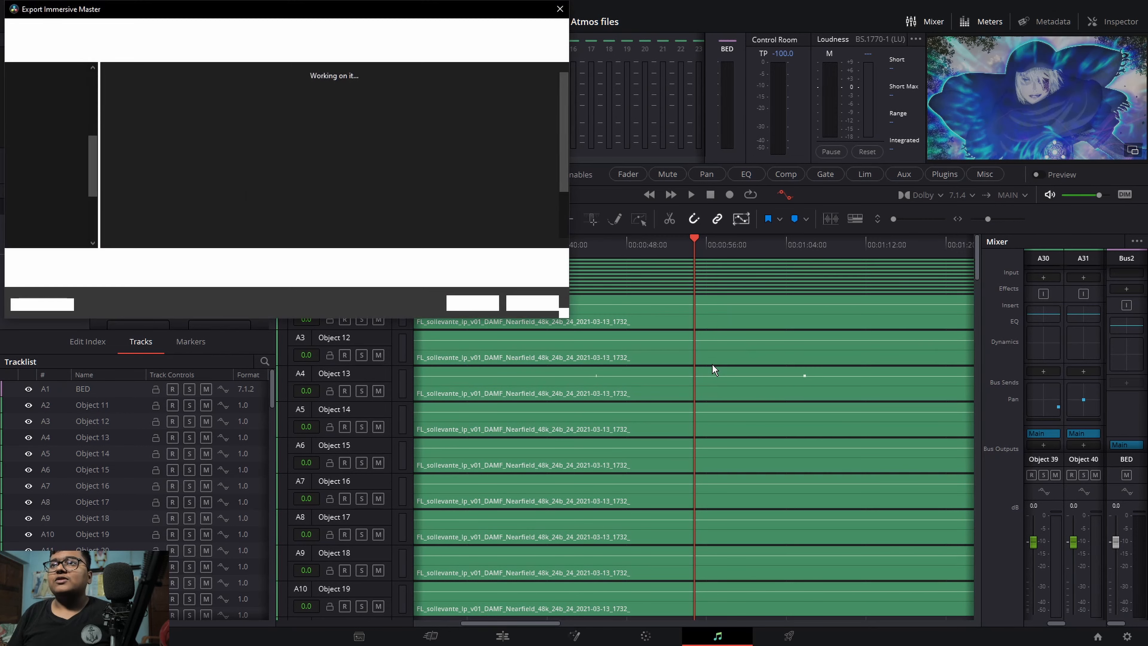
pyautogui.scroll(-2, 47, 150)
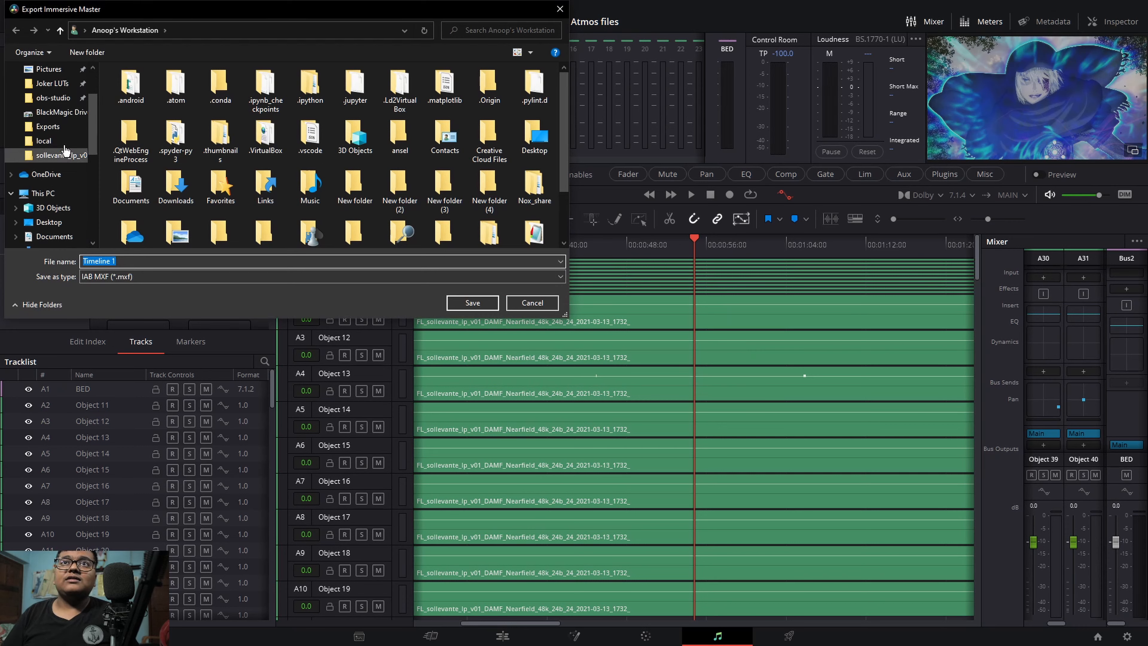
pyautogui.click(48, 126)
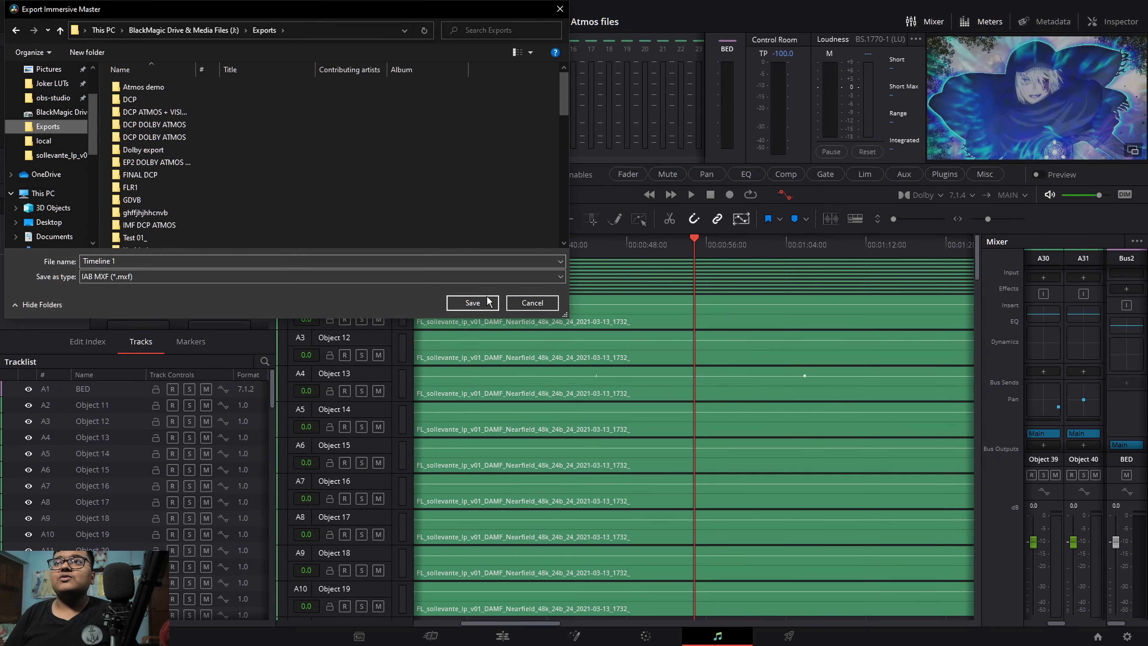
pyautogui.click(486, 301)
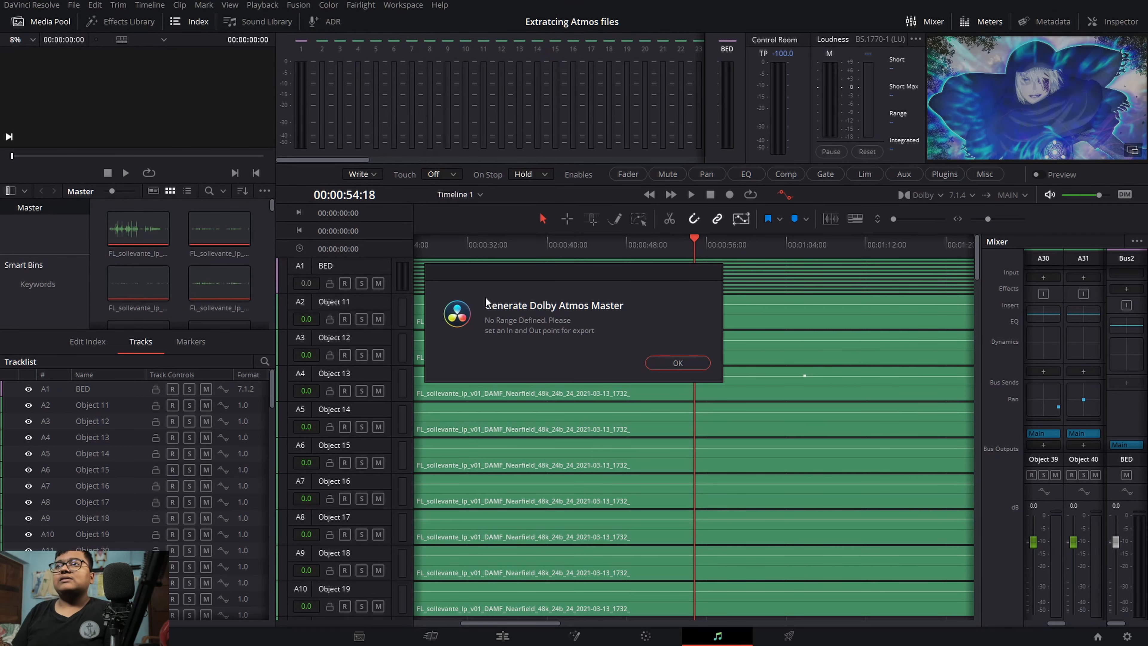
pyautogui.click(666, 363)
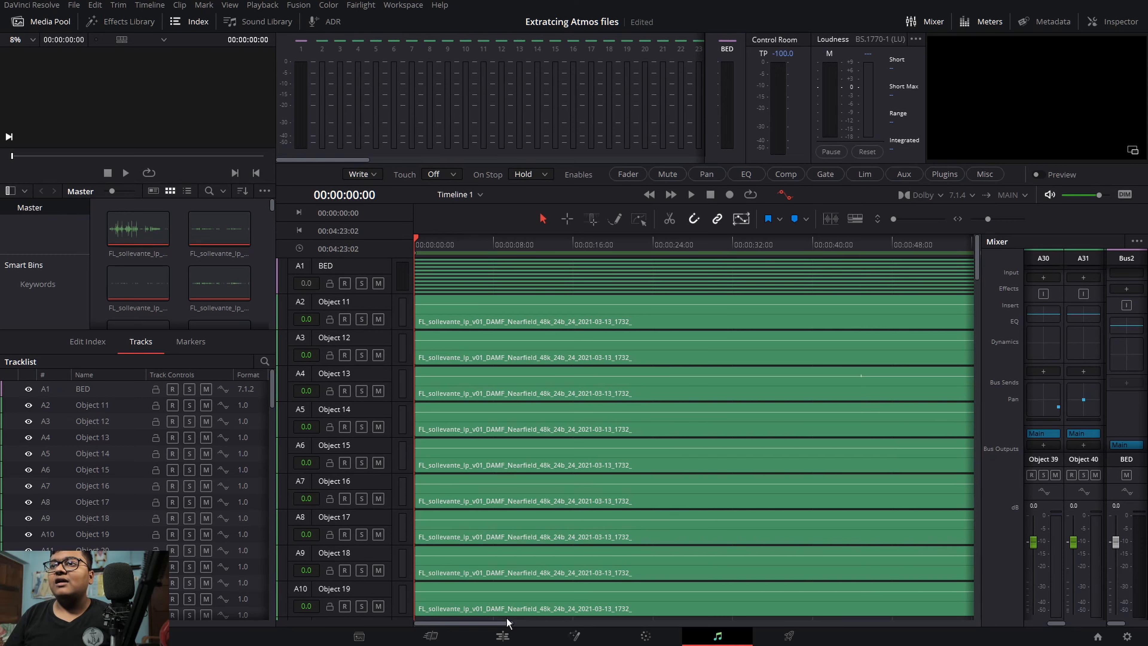
# Step: Set the timeline's out point at 00:00:51:12 to limit the export range
pyautogui.moveTo(488, 627); pyautogui.dragTo(459, 624)
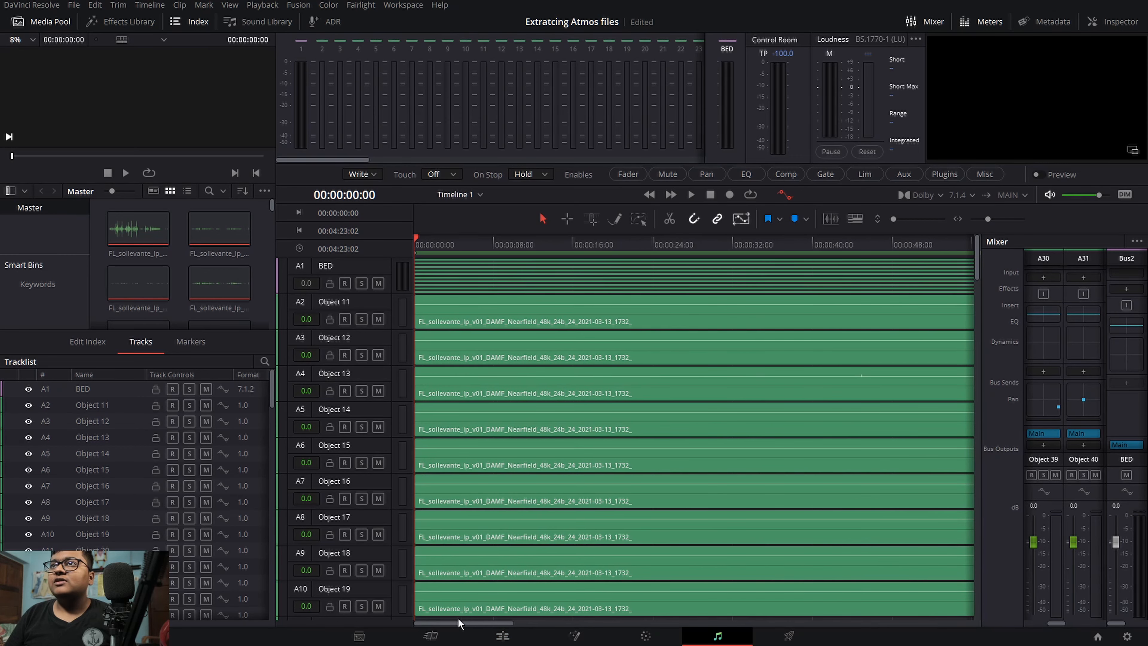
pyautogui.moveTo(890, 240); pyautogui.dragTo(927, 238)
pyautogui.press('o')
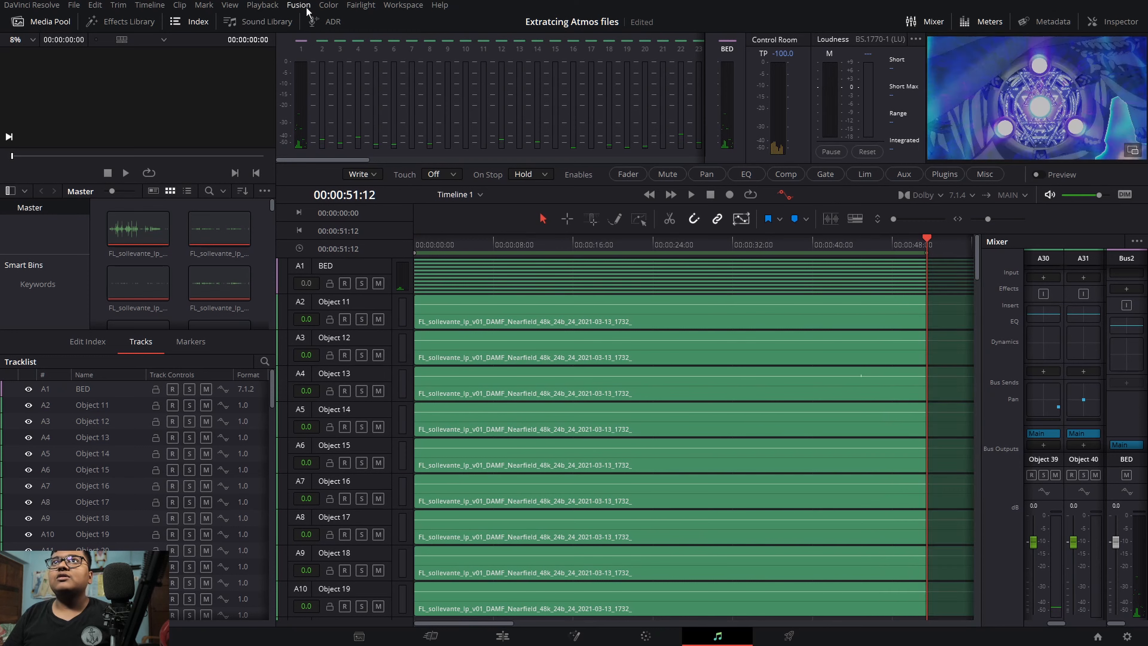
# Step: Export the marked range as a Dolby Atmos IMF IAB master file, keeping the timeline name as the file name
pyautogui.click(357, 5)
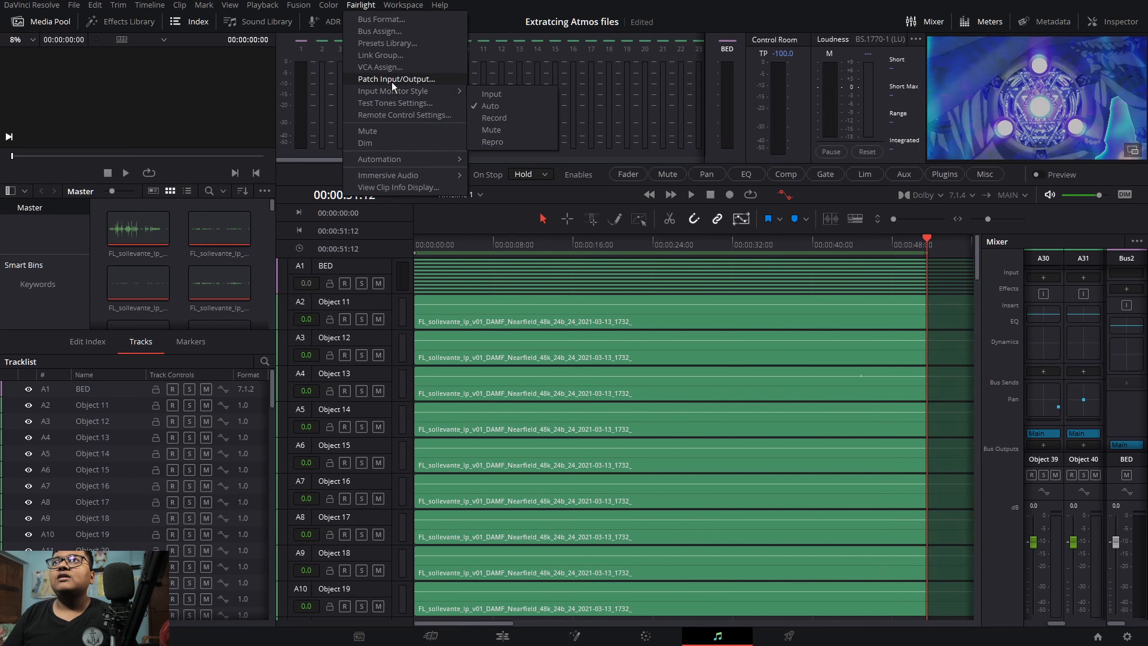
pyautogui.moveTo(393, 159)
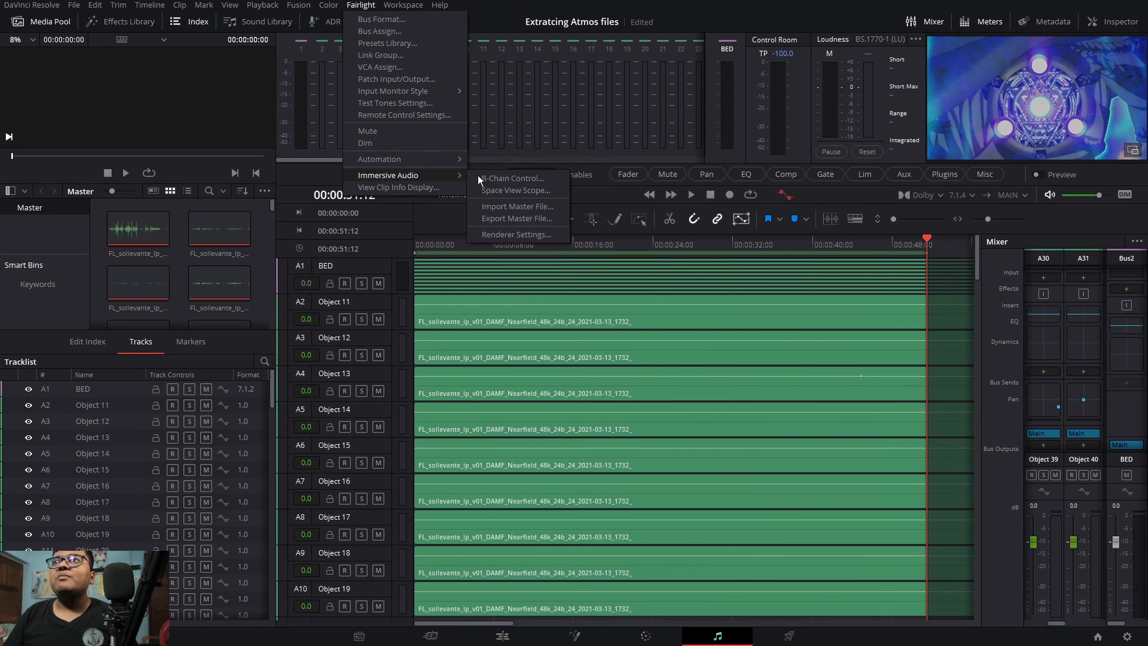
pyautogui.click(515, 218)
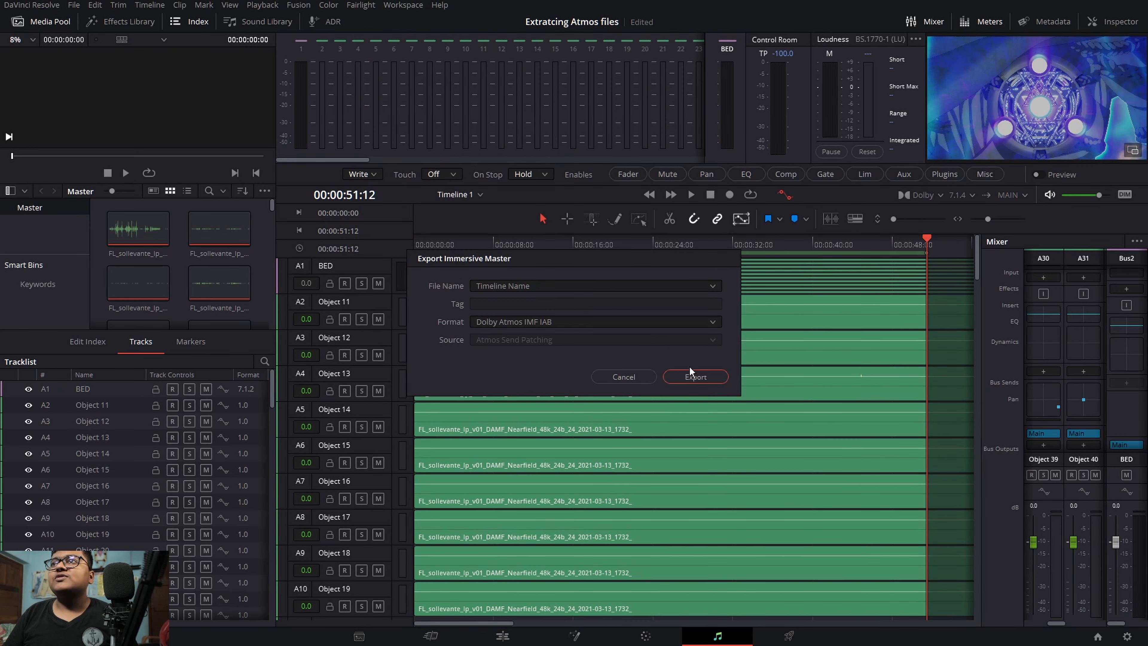
pyautogui.click(689, 377)
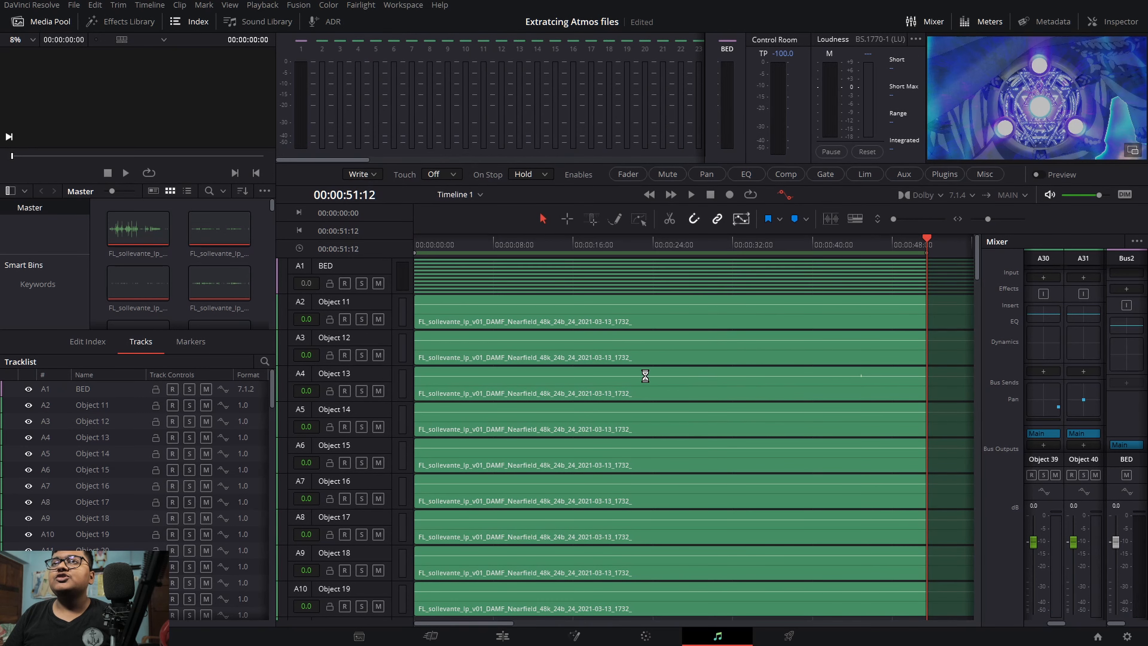
pyautogui.click(453, 307)
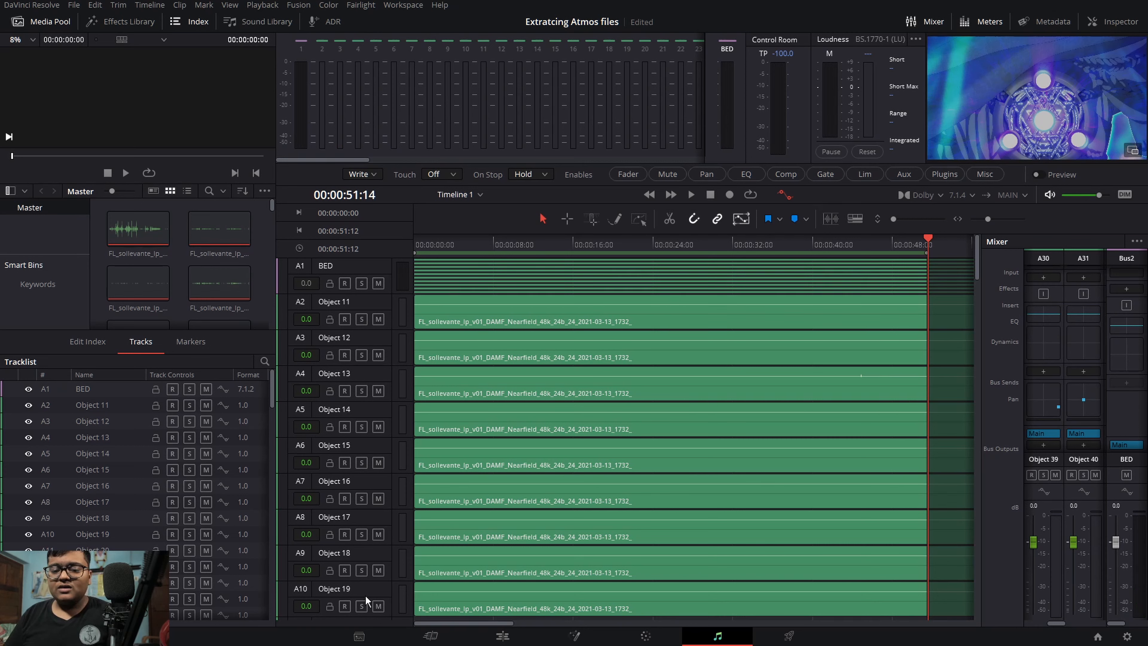
# Step: Switch to File Explorer and open the Exports folder on the BlackMagic Drive & Media Files (J:) drive
pyautogui.hotkey('alt', 'Tab')
pyautogui.hotkey('alt', 'Tab')
pyautogui.hotkey('alt', 'Tab')
pyautogui.hotkey('alt', 'Tab')
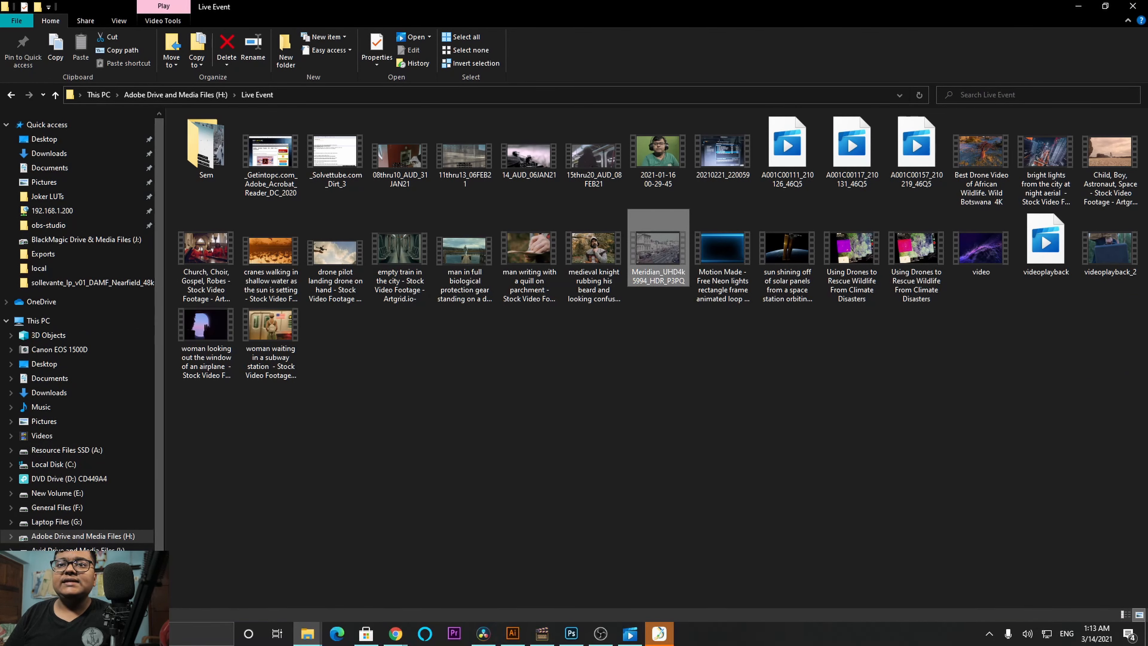
pyautogui.click(91, 565)
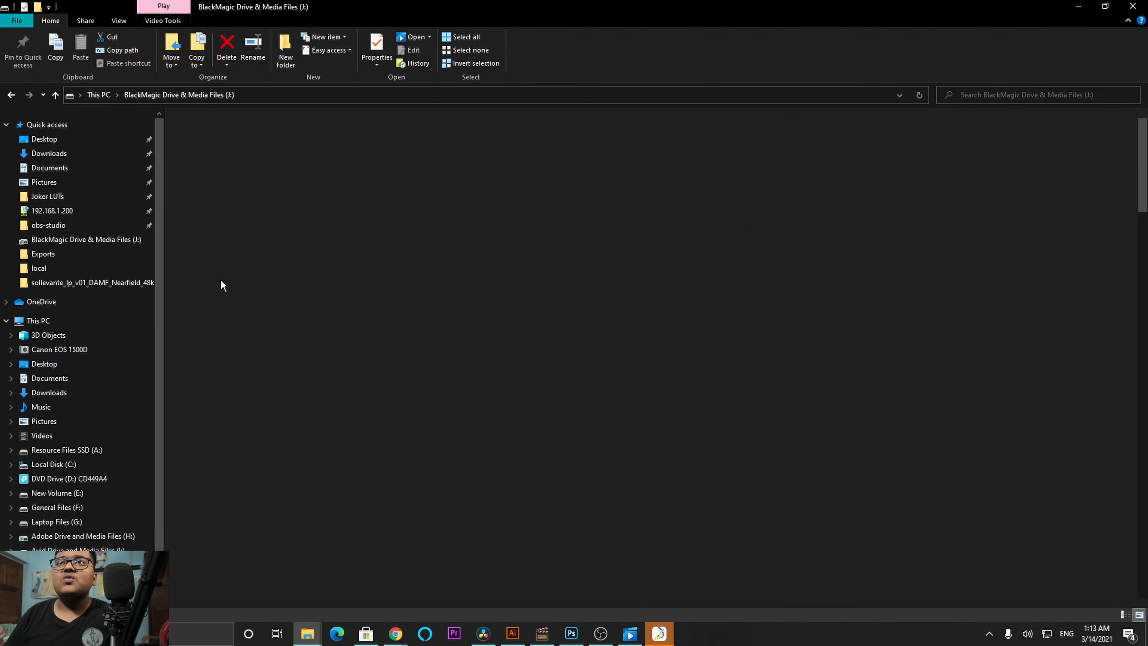
pyautogui.scroll(-10, 230, 225)
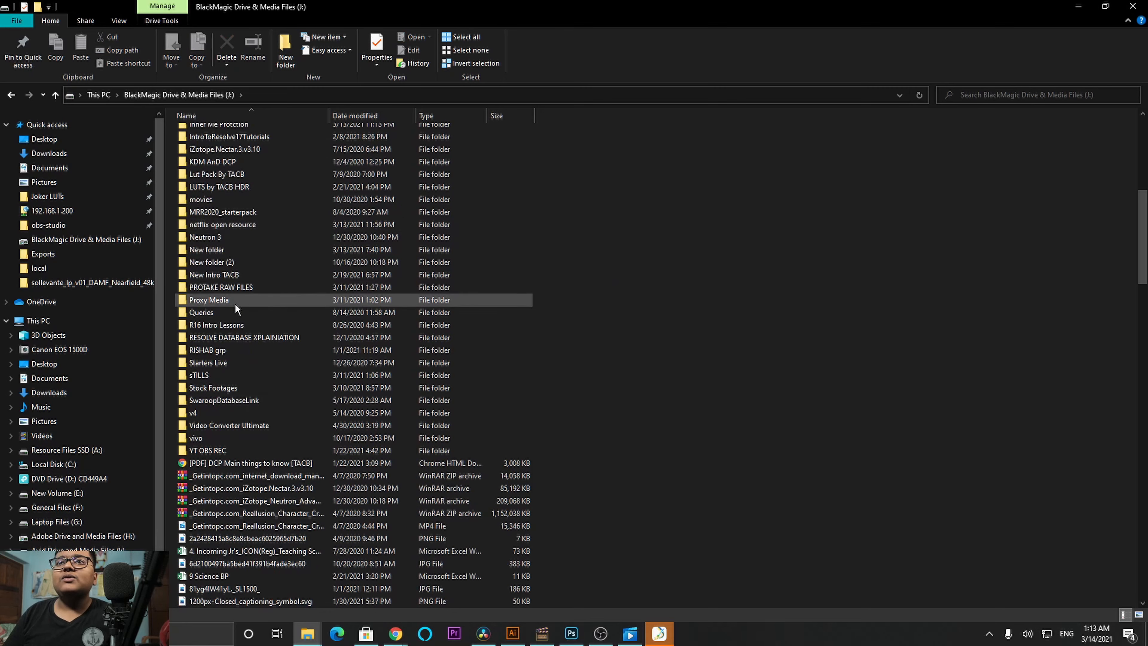
pyautogui.scroll(10, 235, 308)
pyautogui.click(235, 221)
pyautogui.press('e')
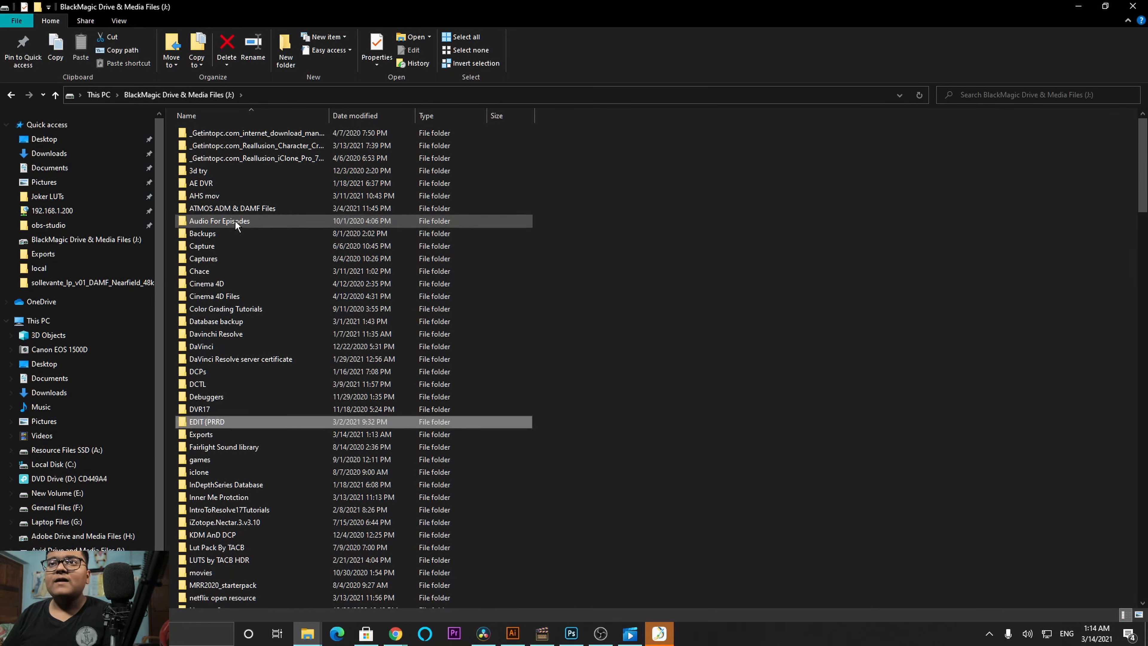
pyautogui.doubleClick(216, 436)
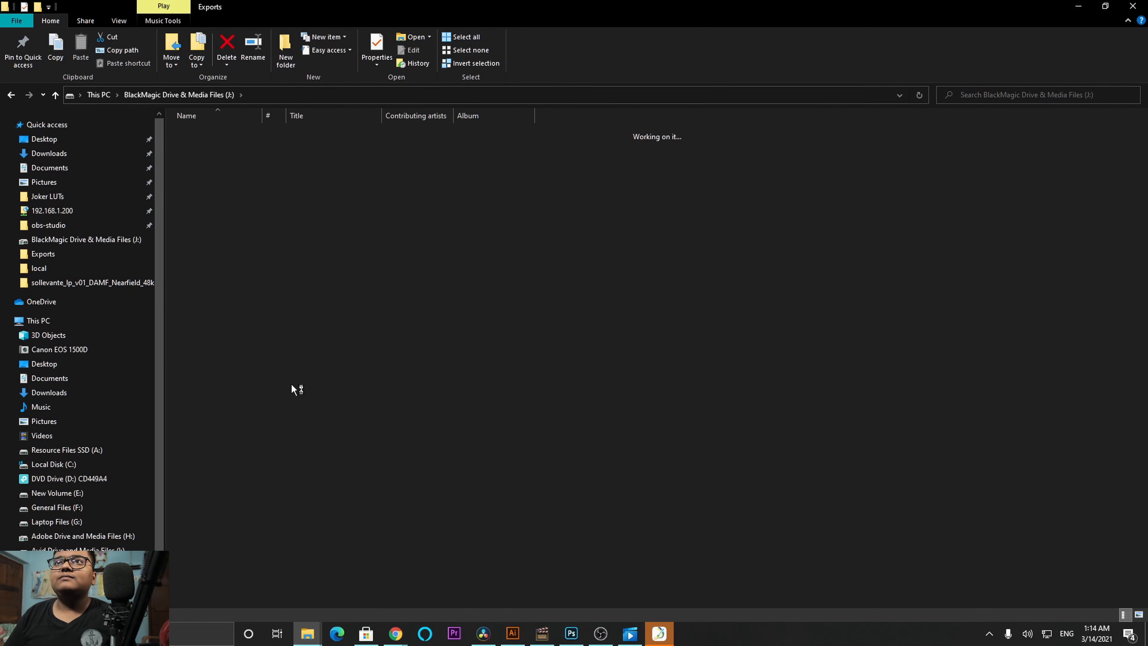
# Step: Locate the exported Timeline 1 master file in the Exports folder and select it
pyautogui.scroll(-3, 303, 378)
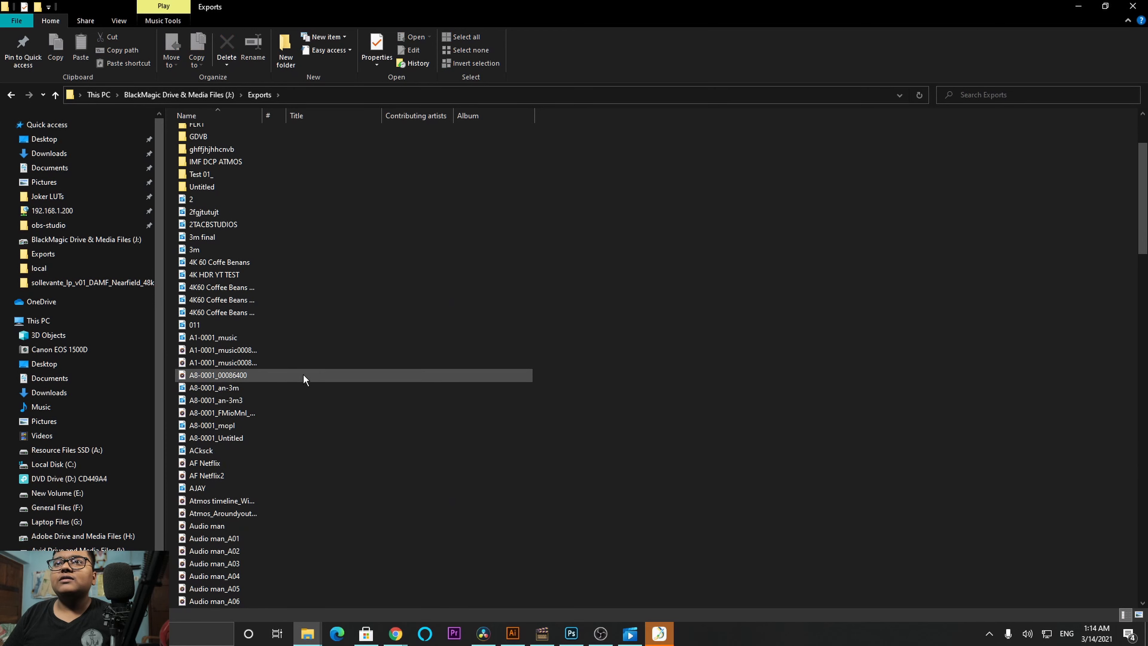
pyautogui.scroll(-20, 303, 378)
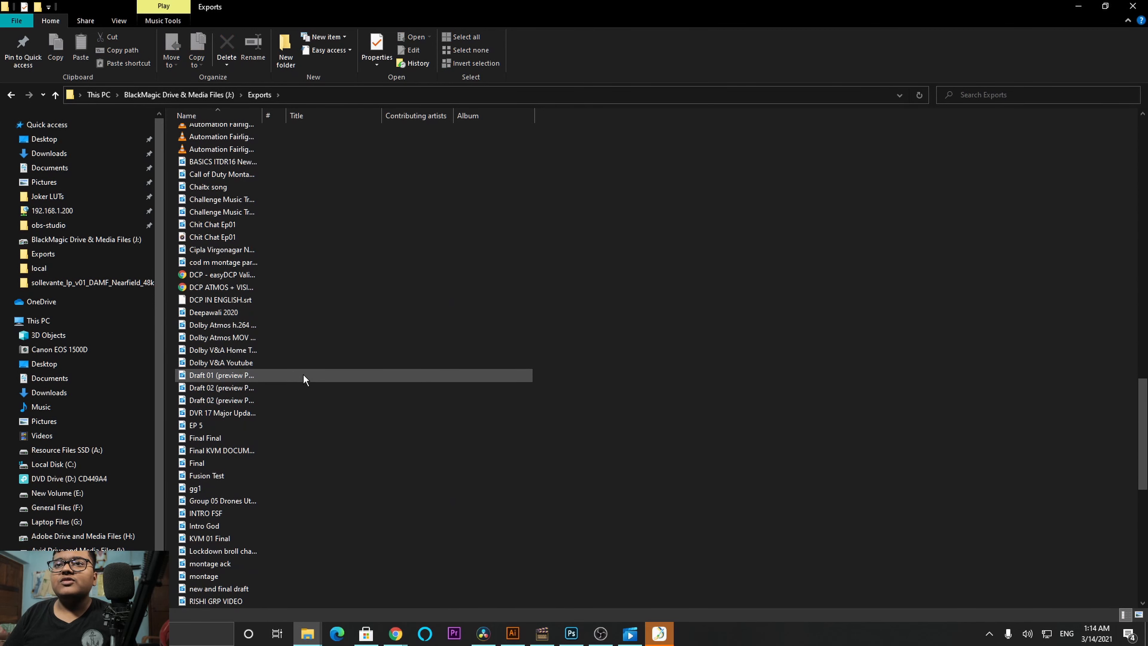
pyautogui.scroll(-11, 304, 380)
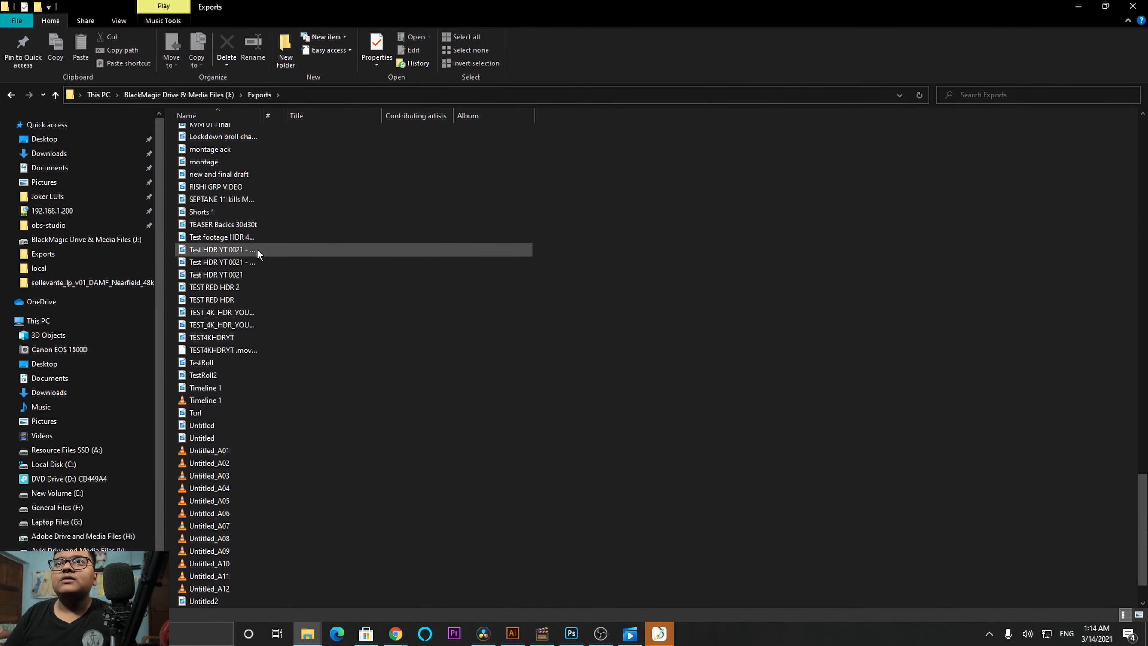
pyautogui.click(236, 389)
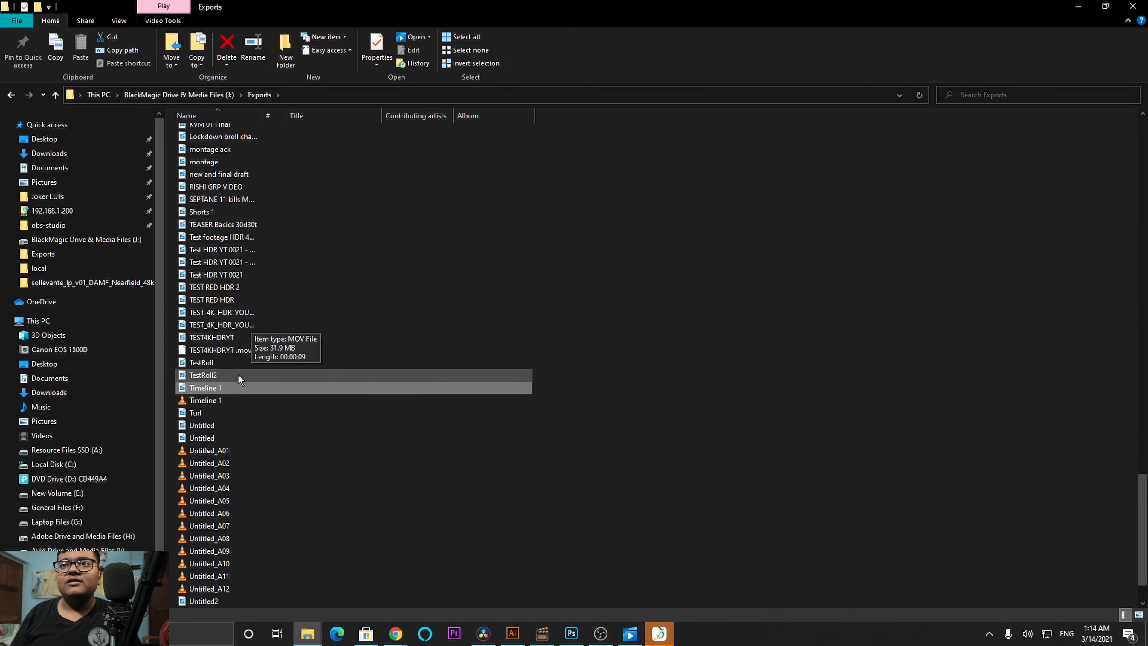
pyautogui.click(235, 396)
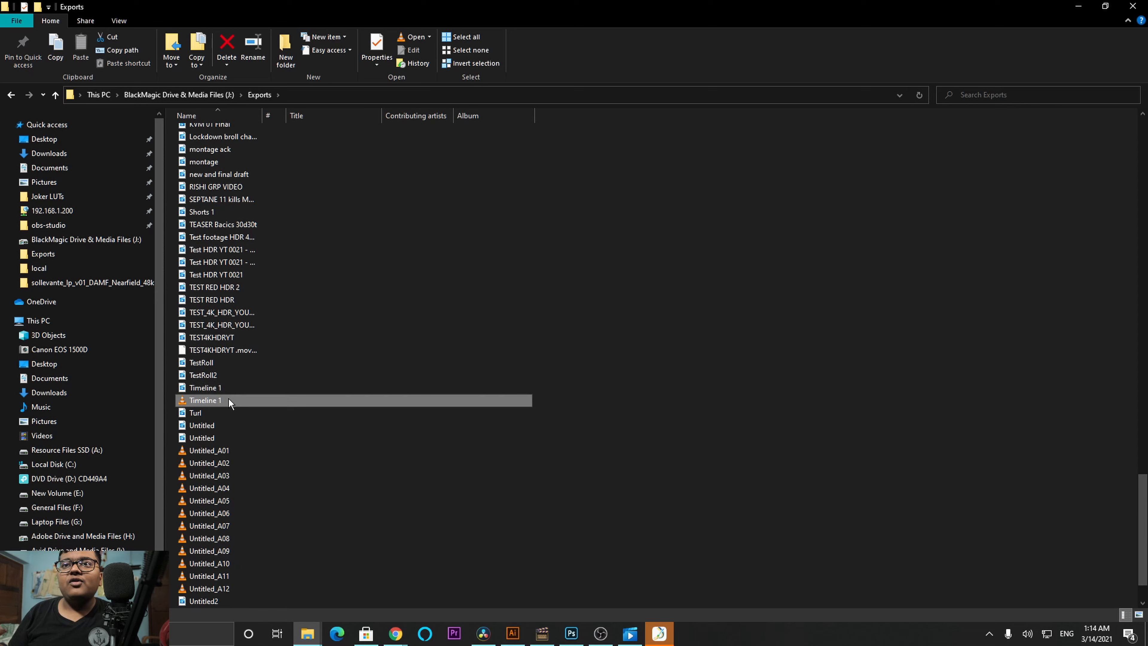
# Step: Switch to DaVinci Resolve and choose the Audio Only render preset on the Deliver page
pyautogui.click(227, 388)
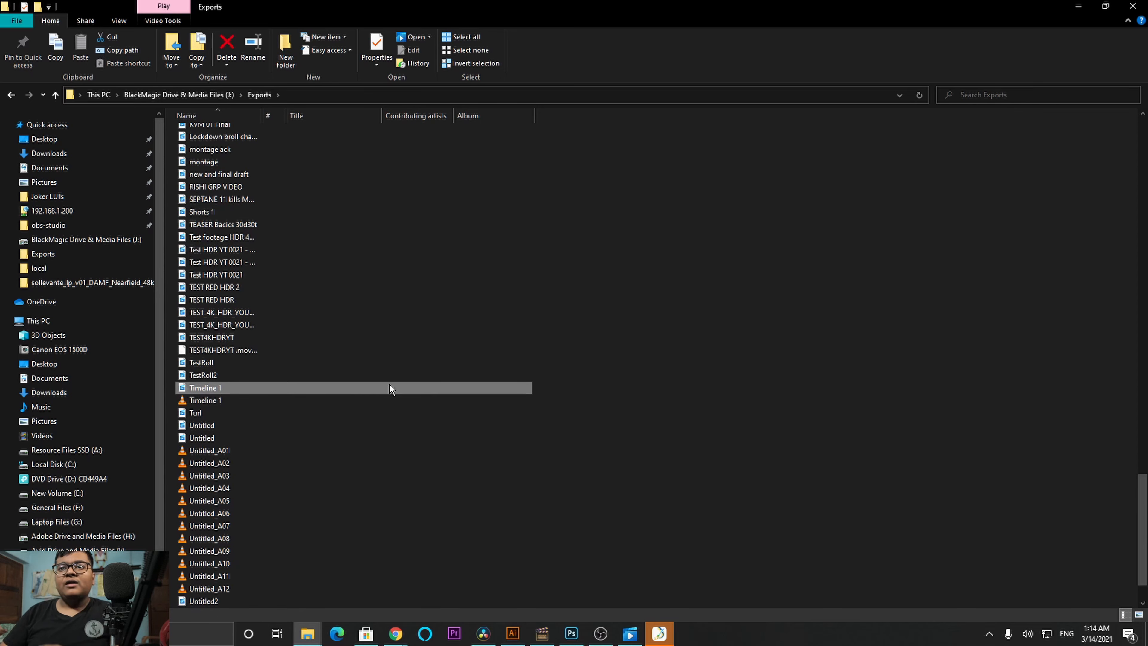
pyautogui.click(485, 633)
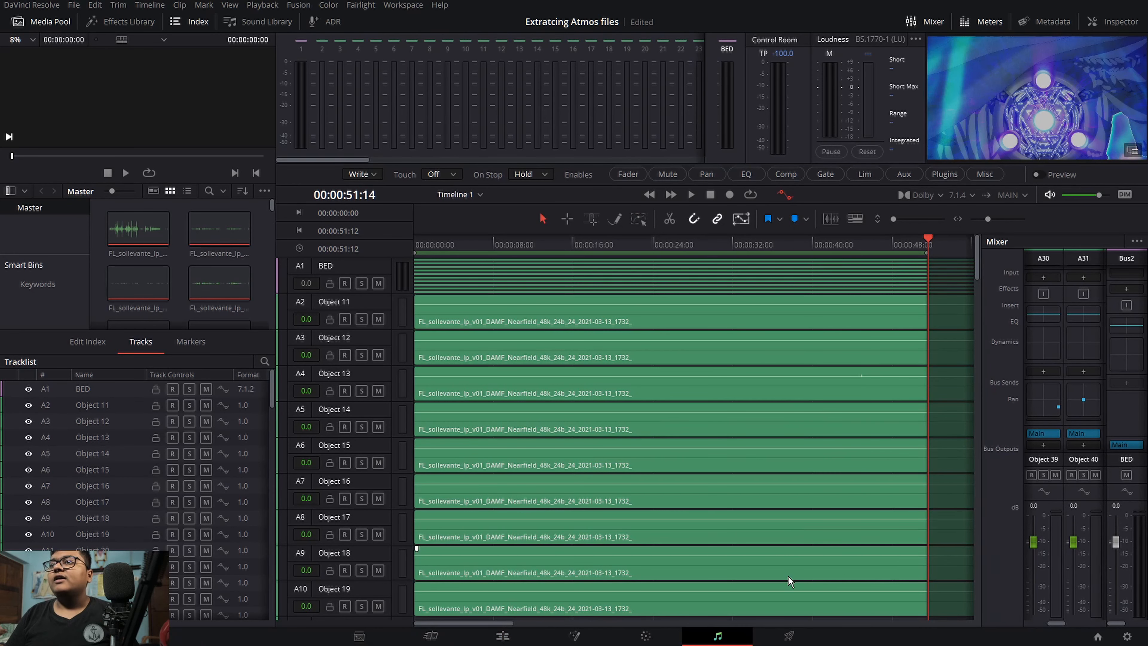
pyautogui.click(790, 636)
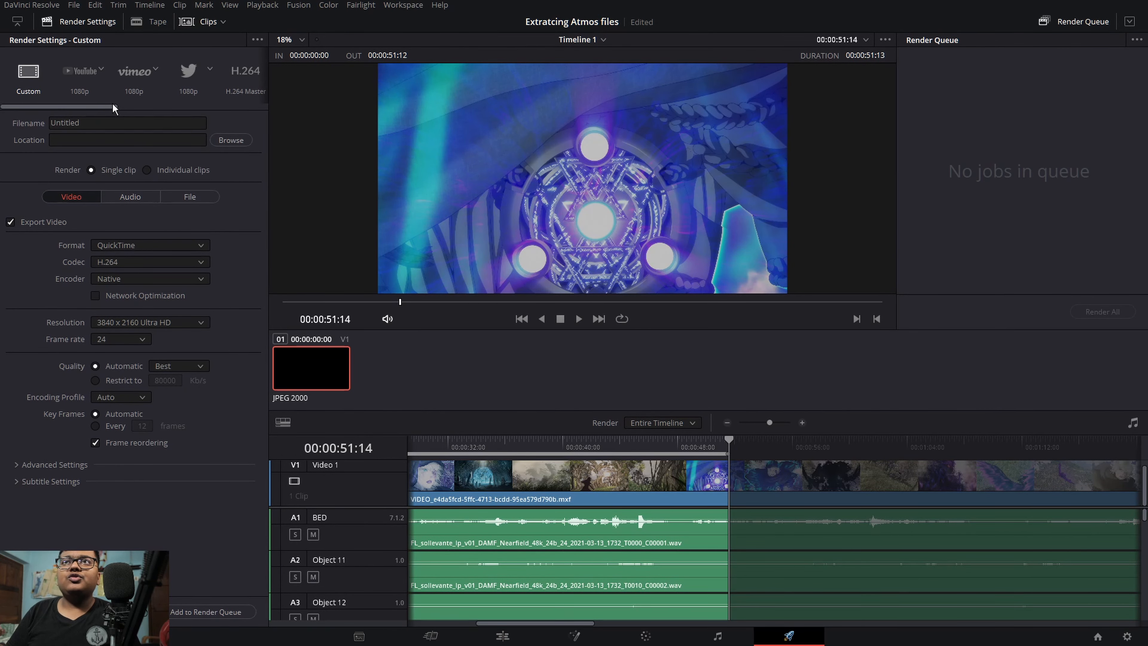
pyautogui.moveTo(107, 107); pyautogui.dragTo(277, 85)
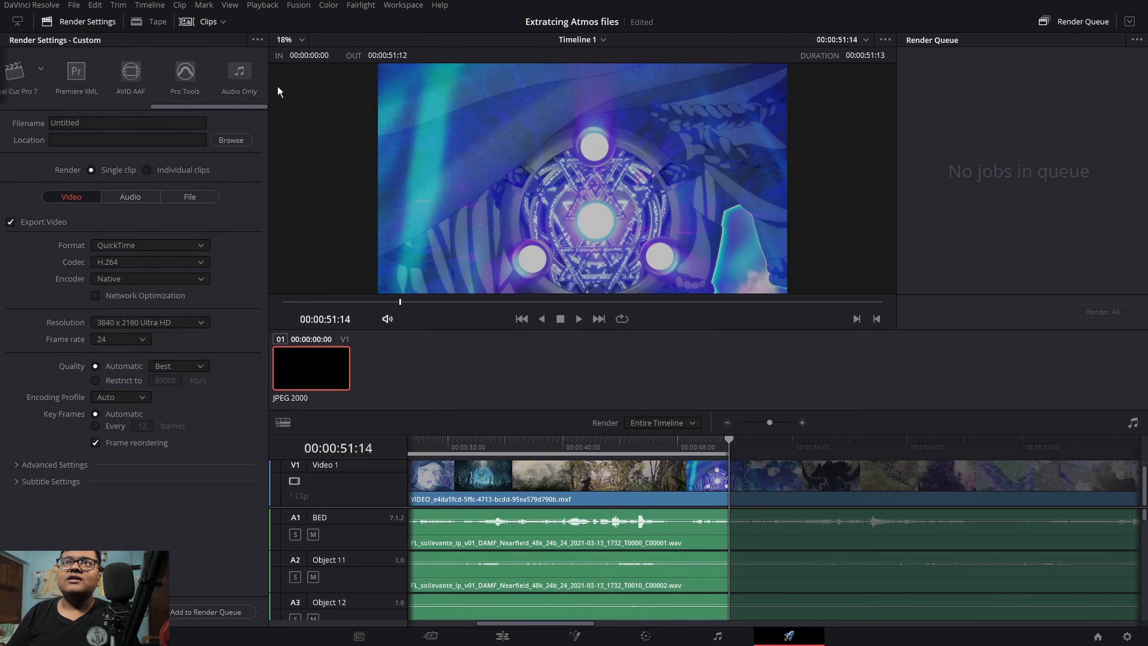
pyautogui.click(249, 71)
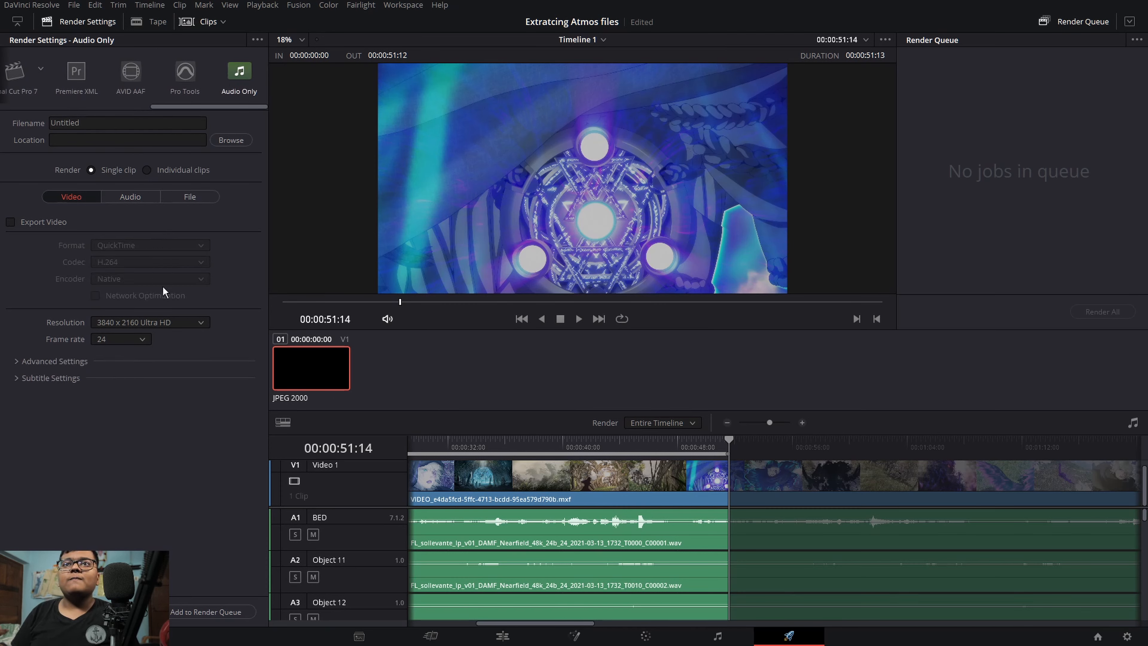
# Step: Set the audio export format to Wave and its codec to ADM BWF
pyautogui.click(131, 199)
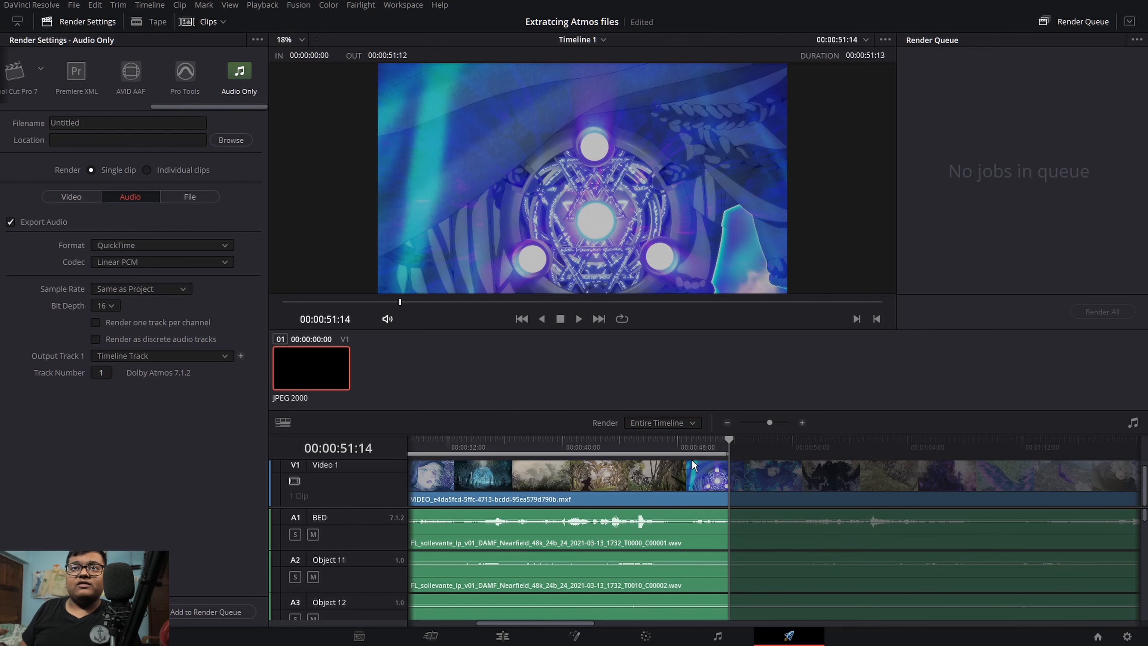
pyautogui.click(144, 242)
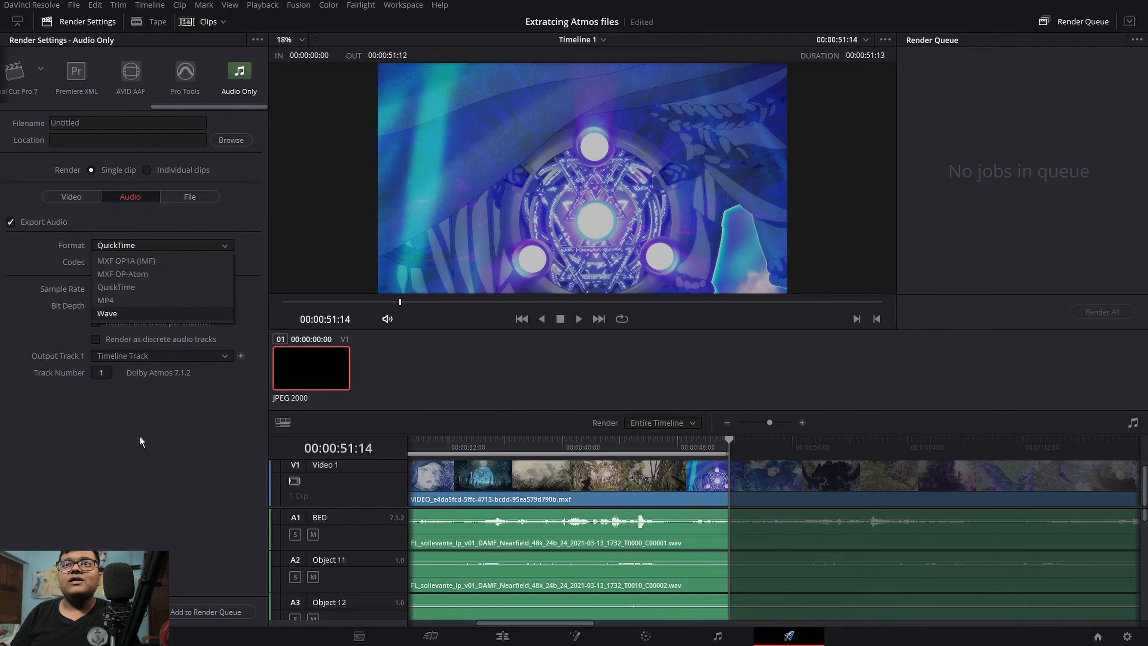
pyautogui.click(139, 436)
pyautogui.click(135, 262)
pyautogui.click(138, 277)
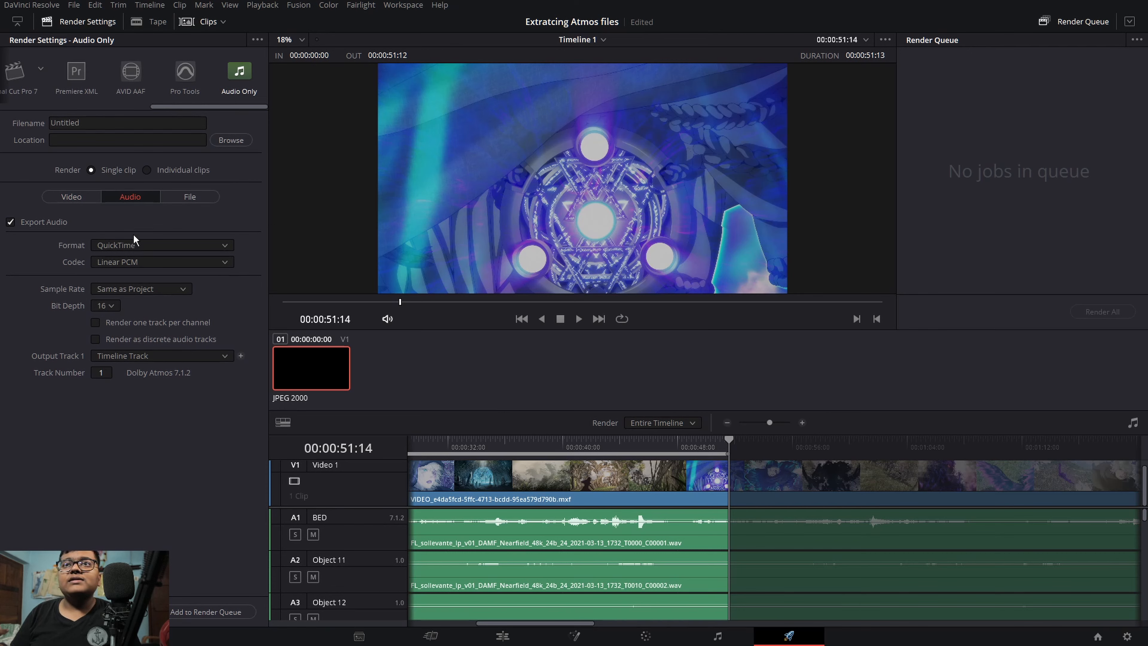
pyautogui.click(140, 245)
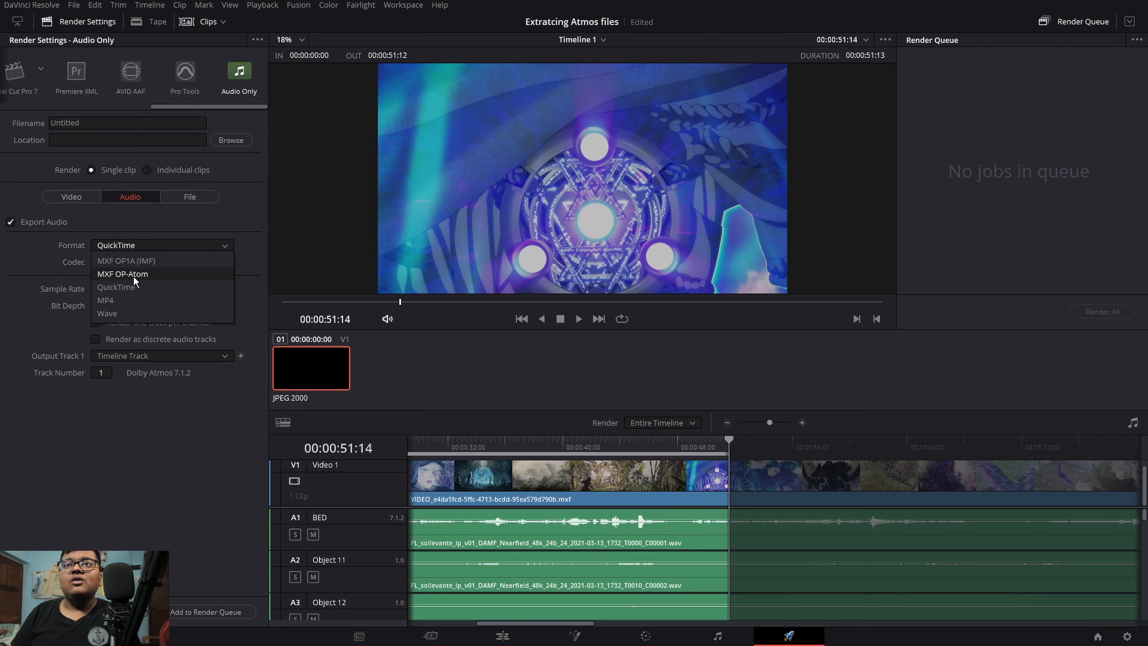
pyautogui.click(116, 314)
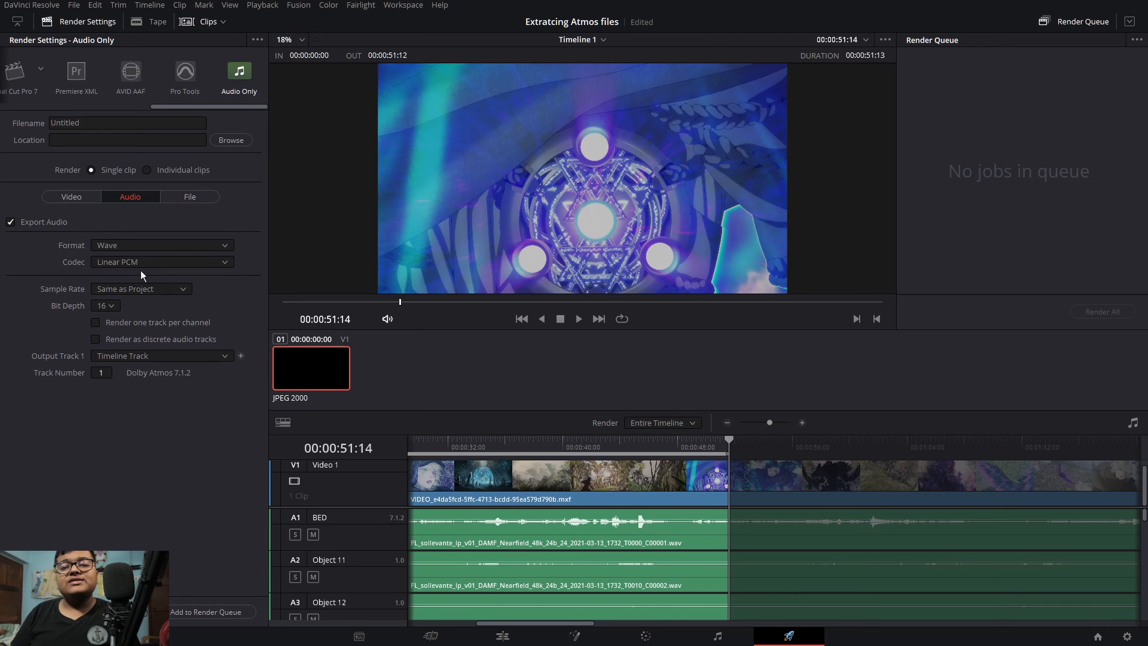
pyautogui.click(136, 265)
pyautogui.click(132, 302)
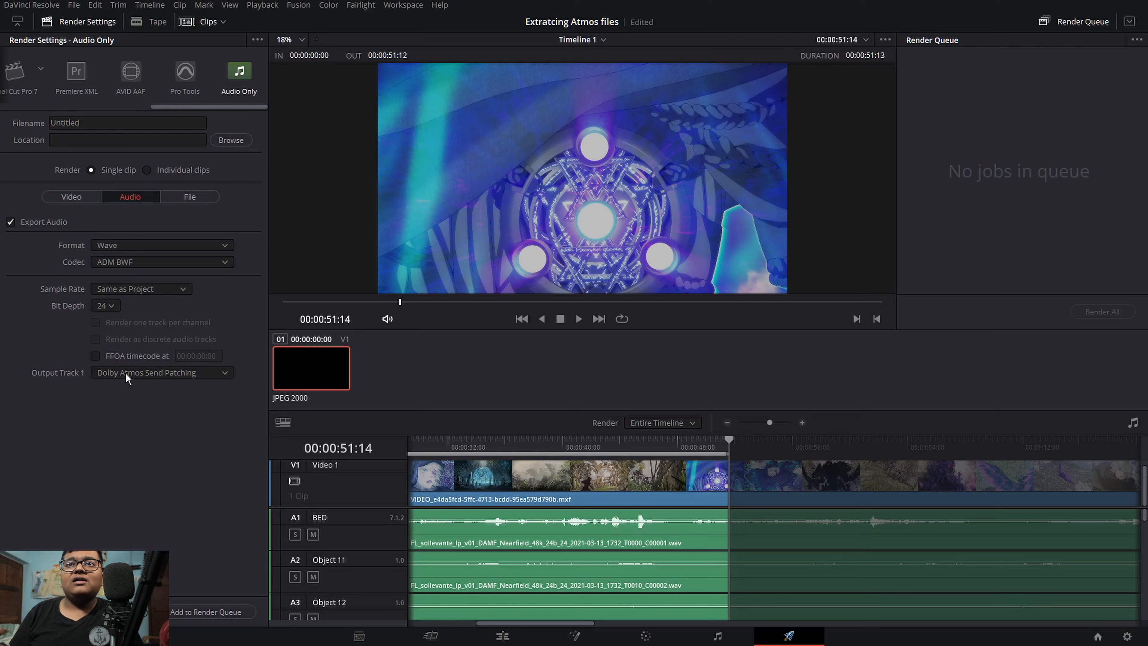
# Step: Set the output to "Atmos file" in J:\Exports, add the job to the render queue and render it
pyautogui.click(144, 462)
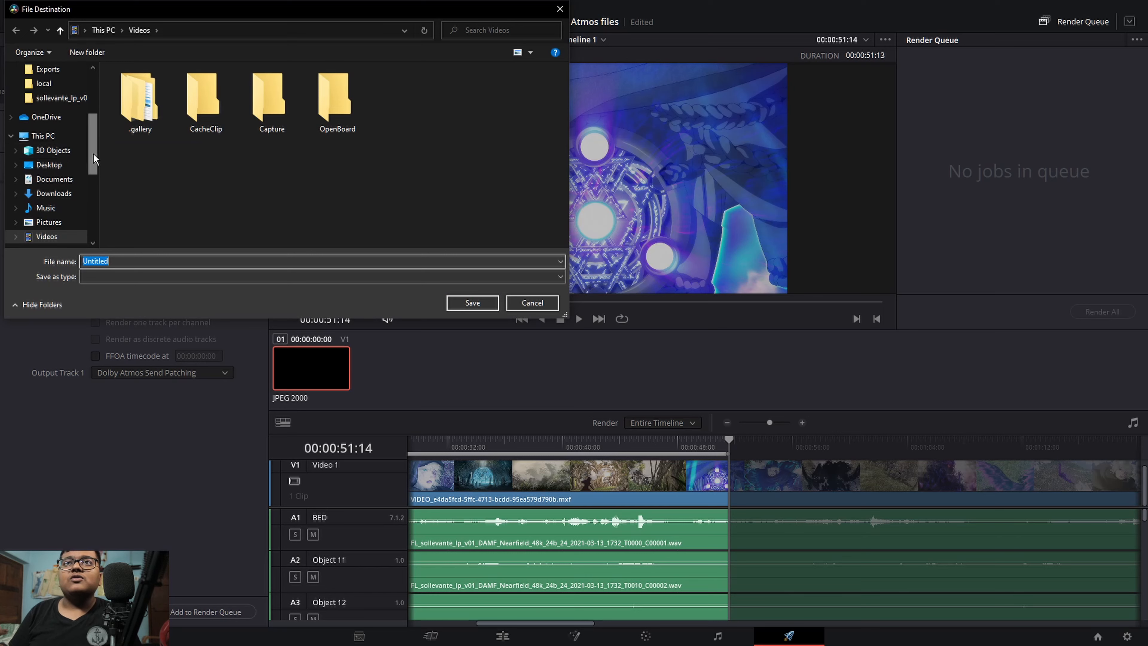
pyautogui.moveTo(93, 154); pyautogui.dragTo(92, 202)
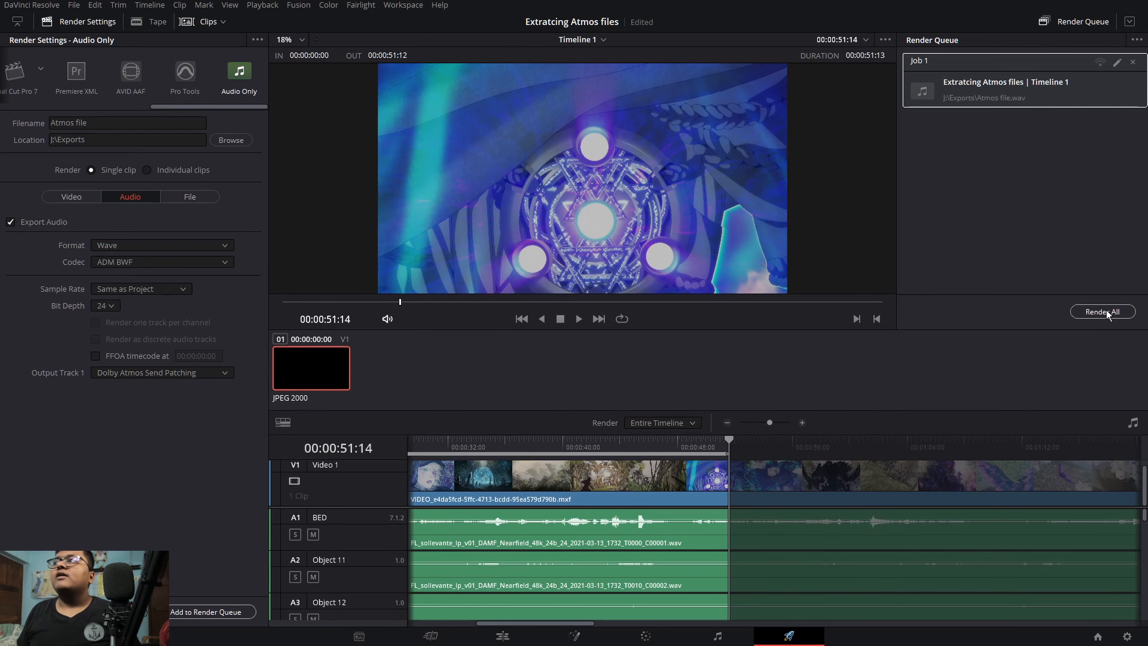
pyautogui.click(1106, 311)
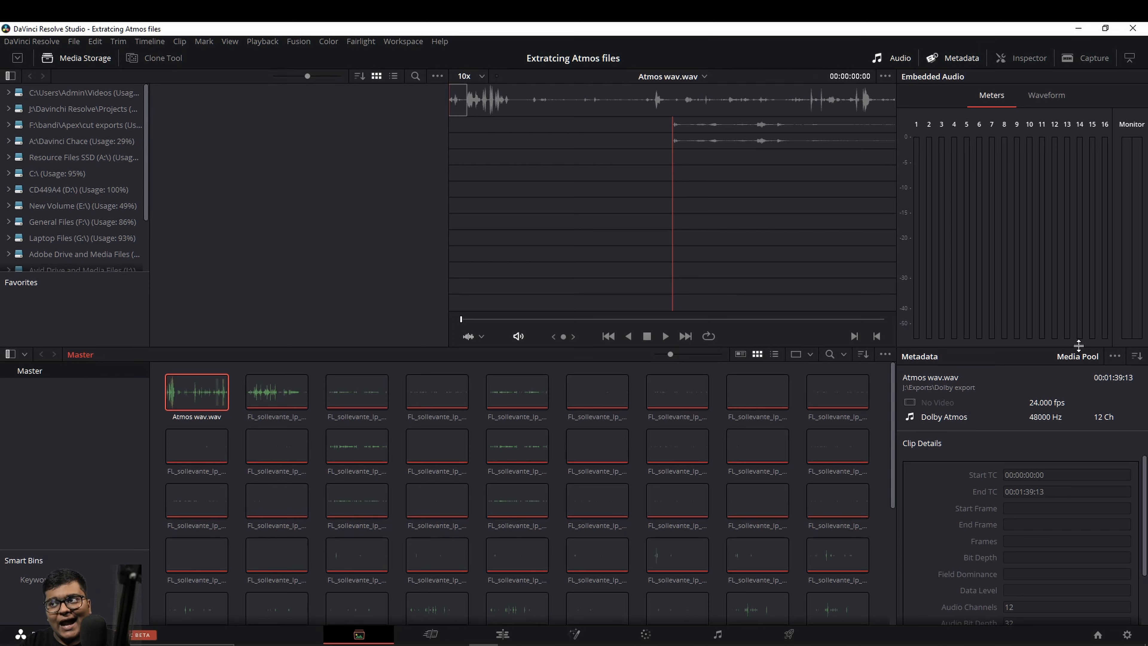
# Step: Examine the audio format and channel mapping in the clip attributes of Atmos wav.wav, leaving them unmodified
pyautogui.rightClick(200, 389)
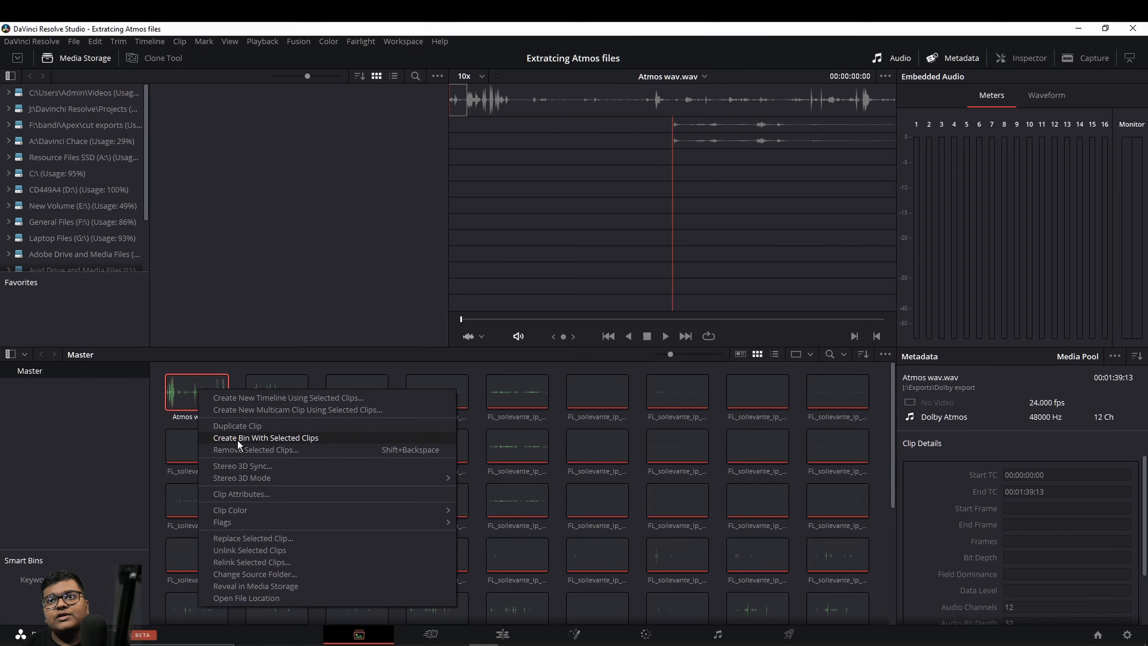
pyautogui.click(245, 492)
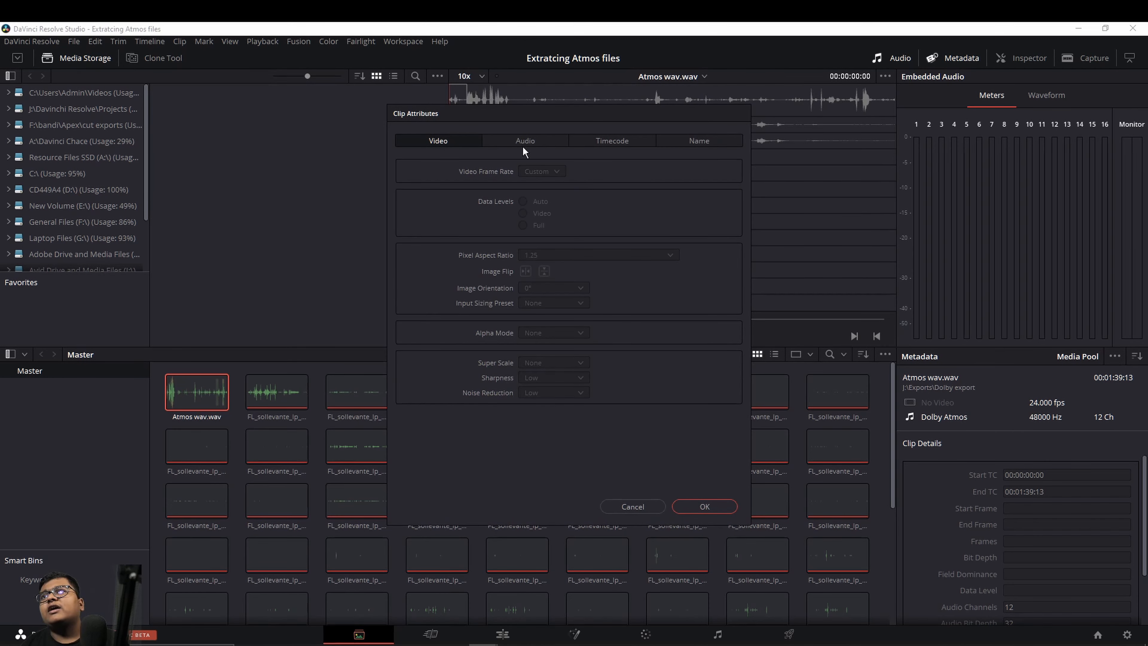
pyautogui.click(523, 144)
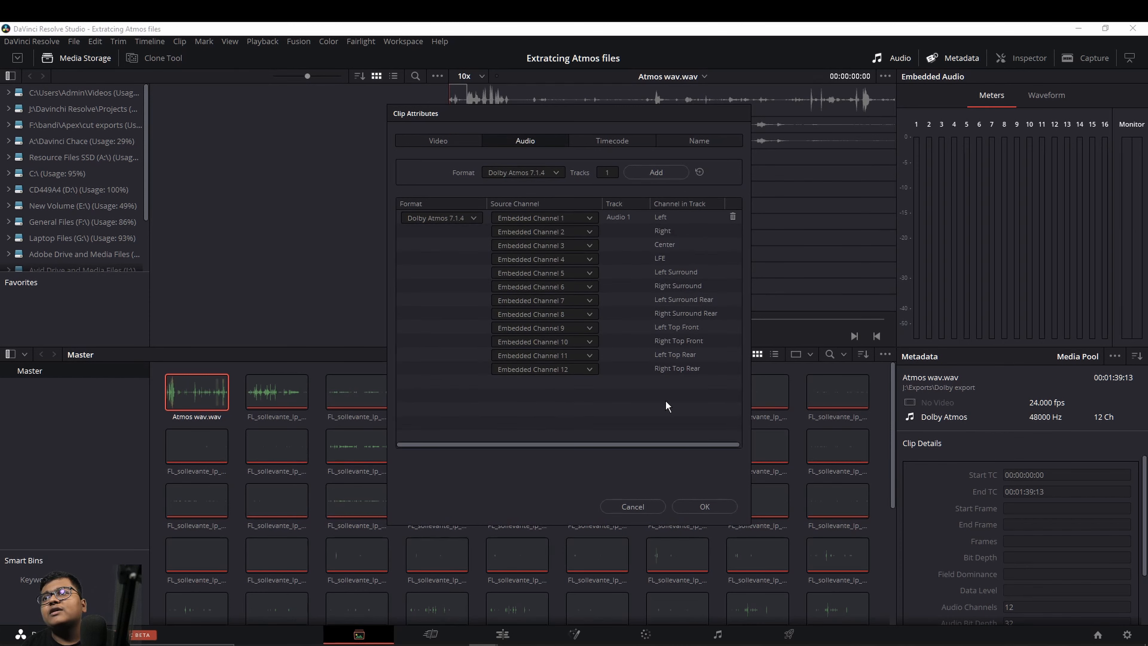
pyautogui.click(611, 142)
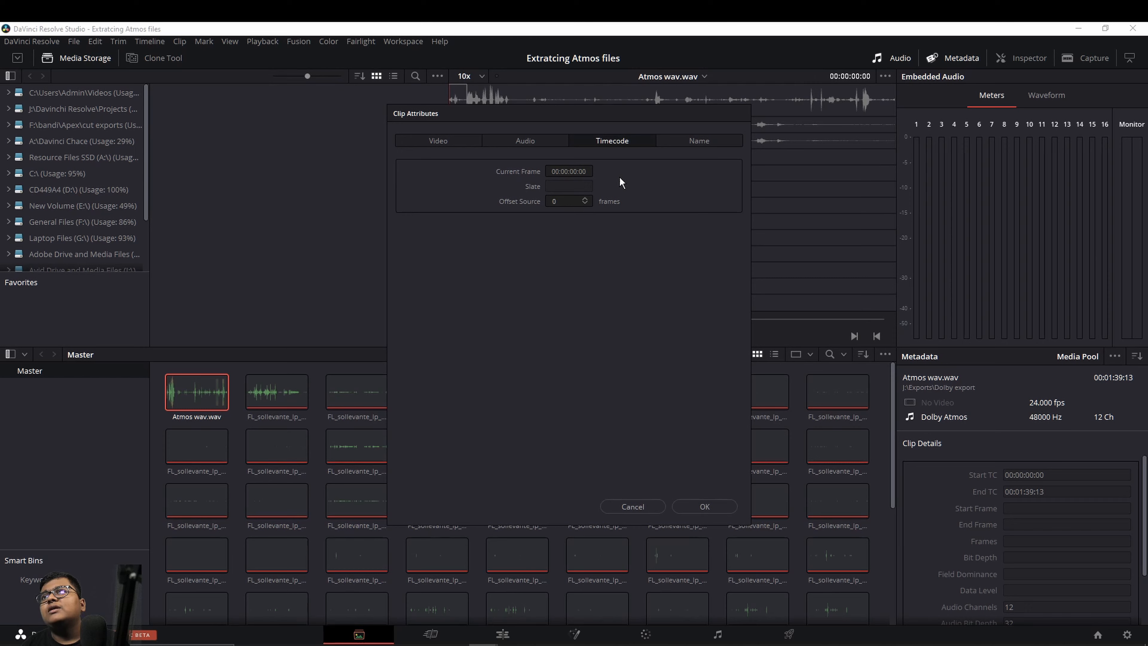
pyautogui.click(699, 141)
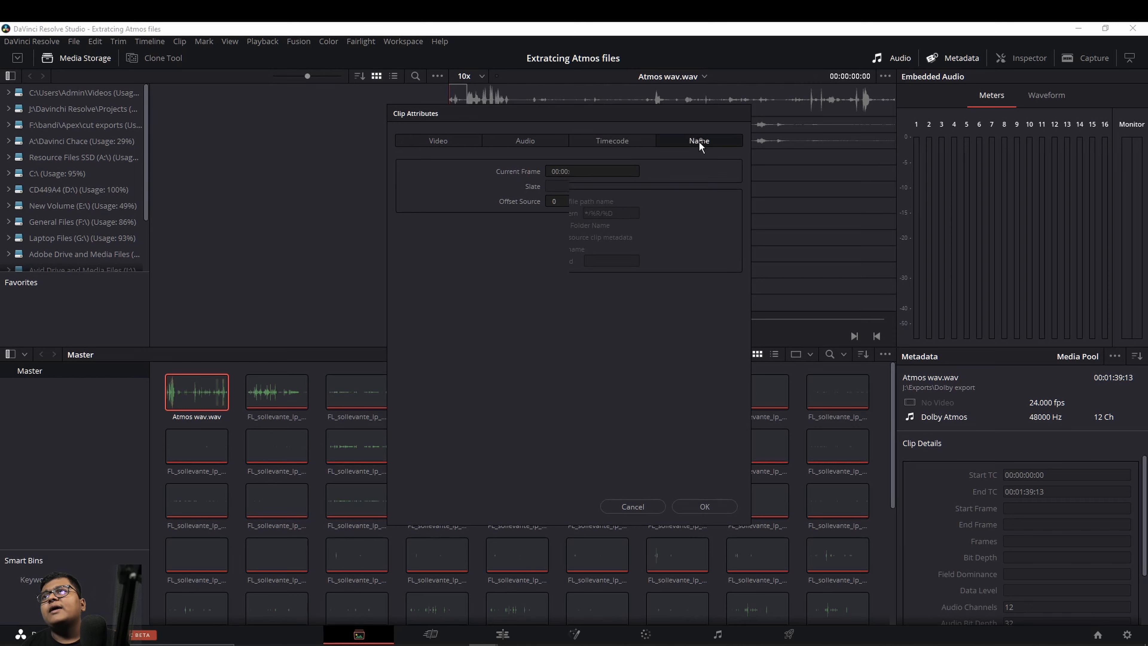
pyautogui.click(532, 140)
pyautogui.click(446, 142)
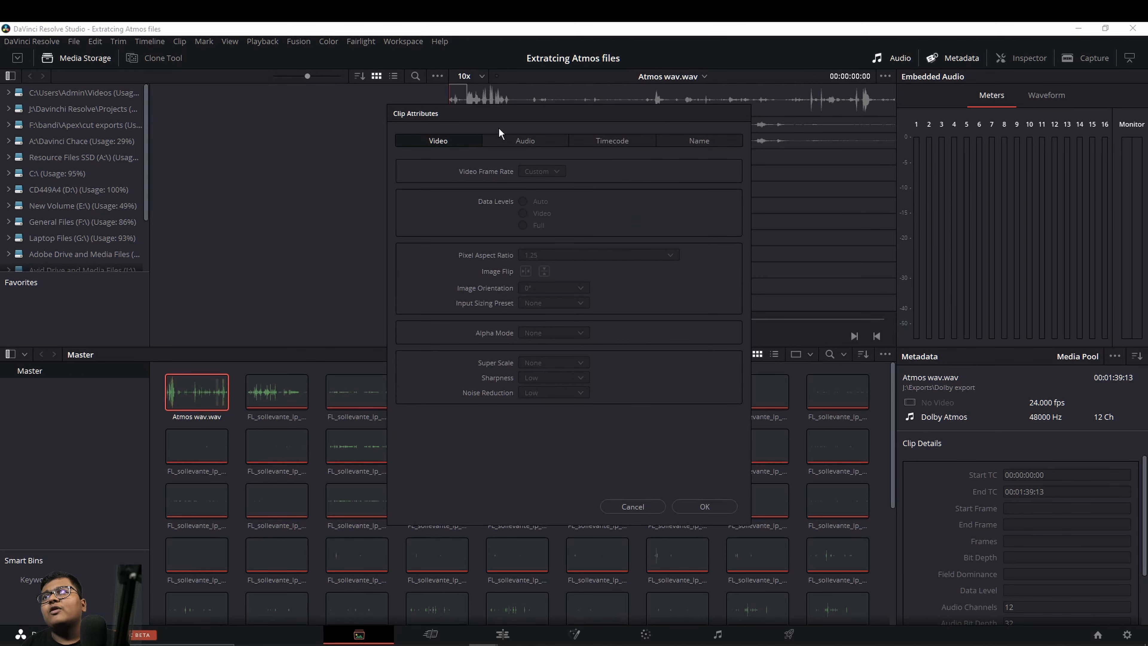
pyautogui.click(518, 141)
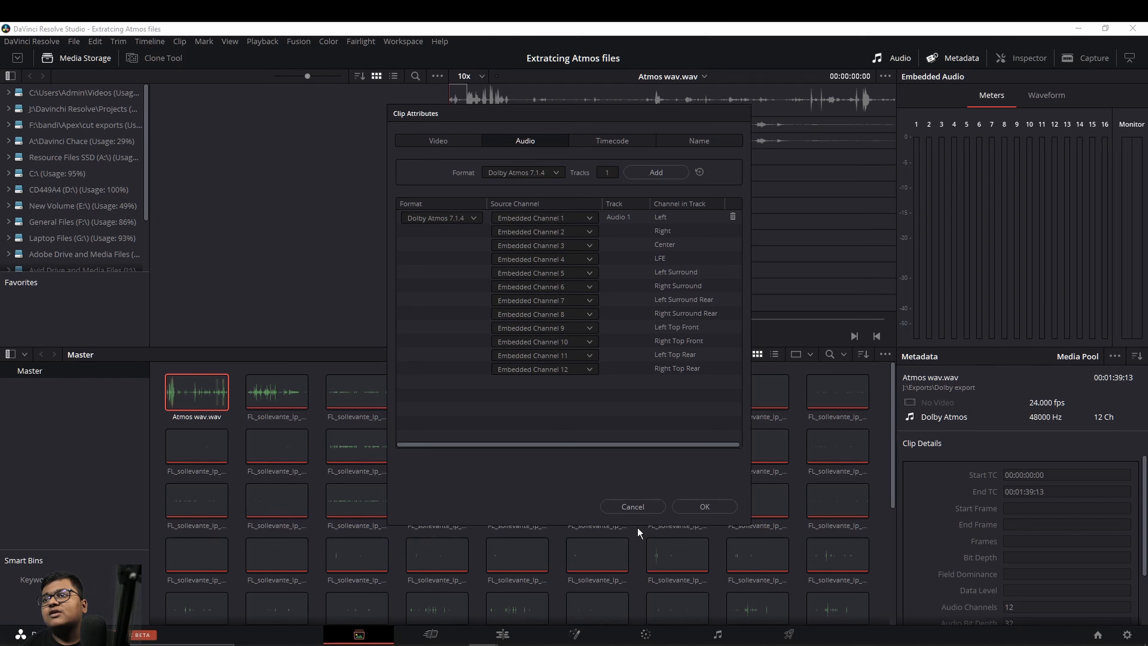
pyautogui.click(635, 507)
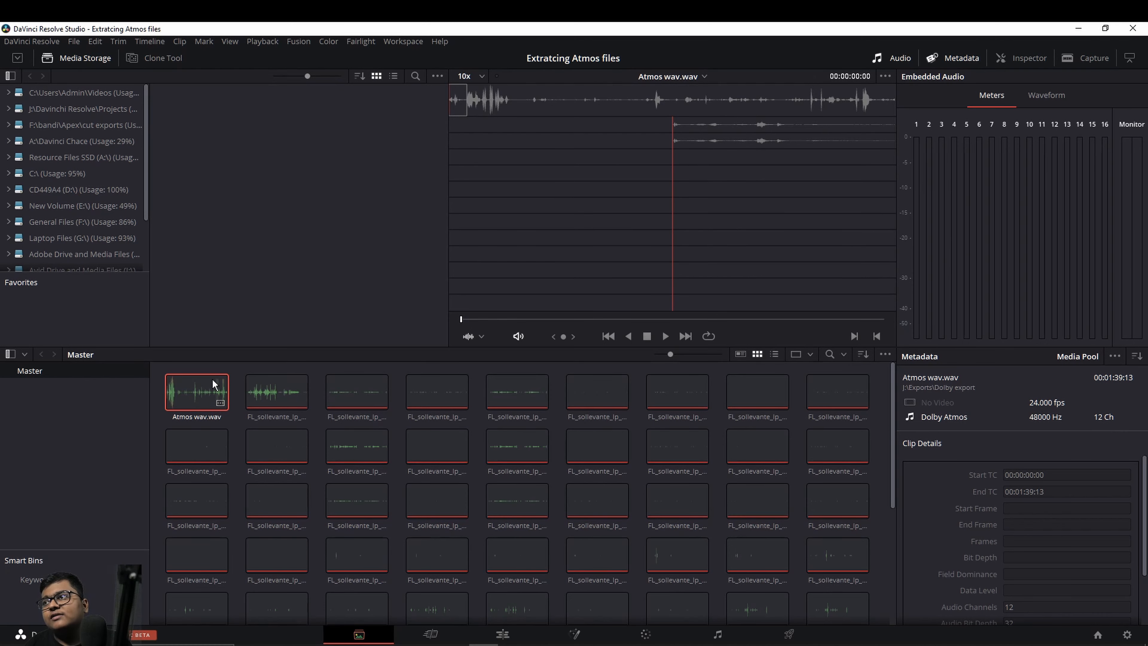
pyautogui.rightClick(197, 391)
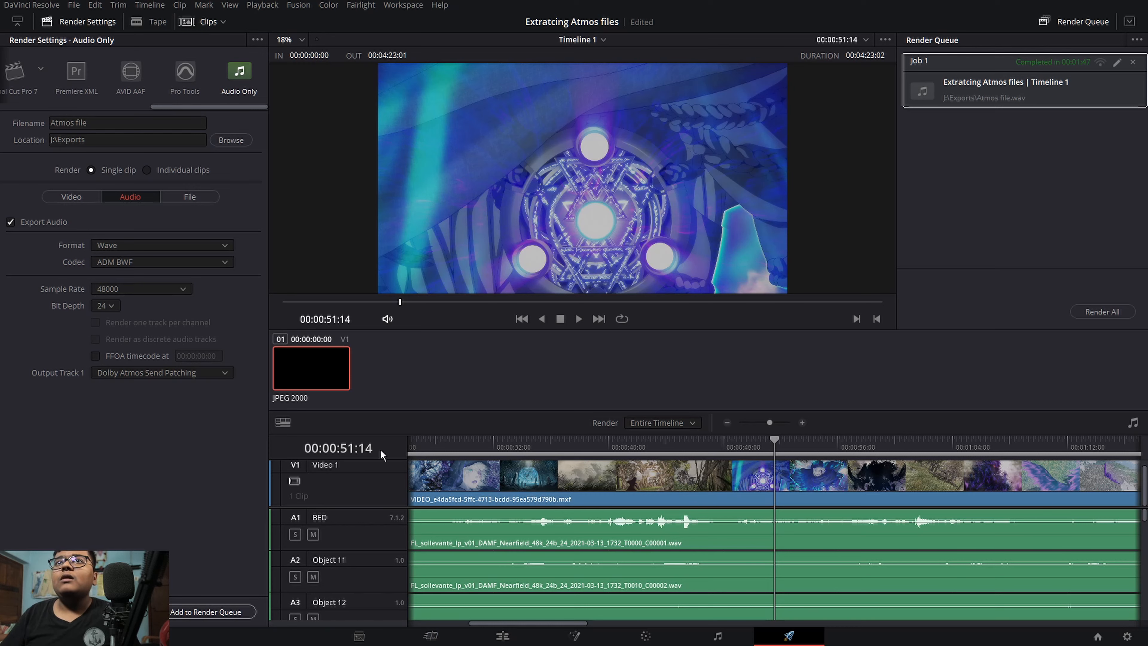
# Step: Review the speaker setup, audio devices and Dolby Atmos renderer options in the Video and Audio I/O system preferences
pyautogui.click(53, 9)
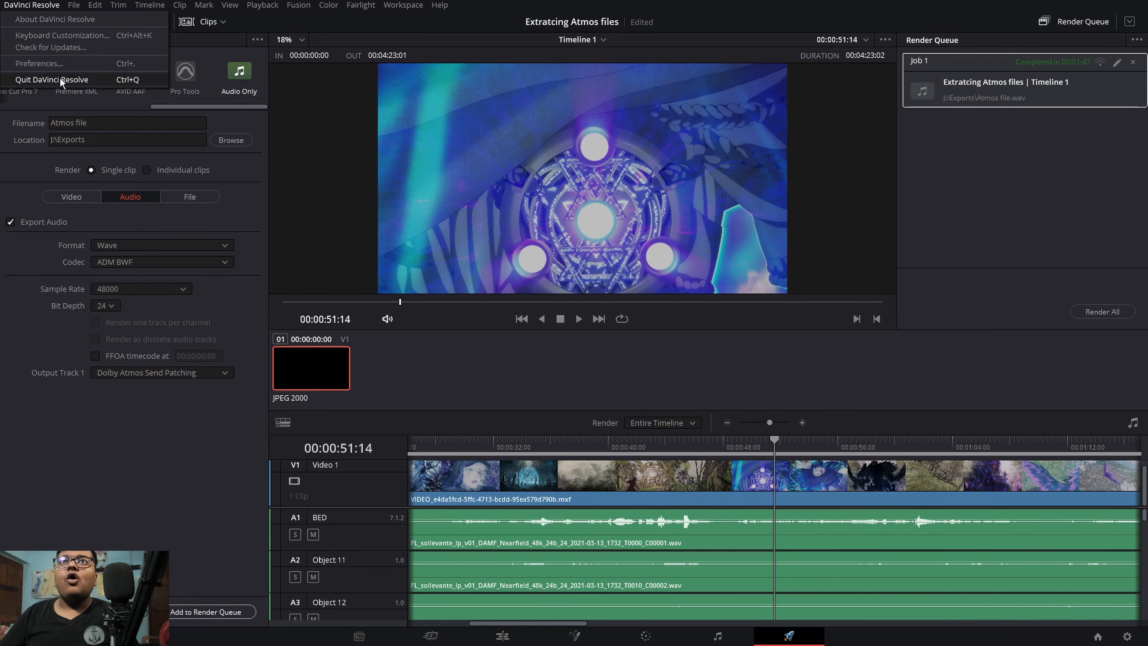
pyautogui.click(64, 60)
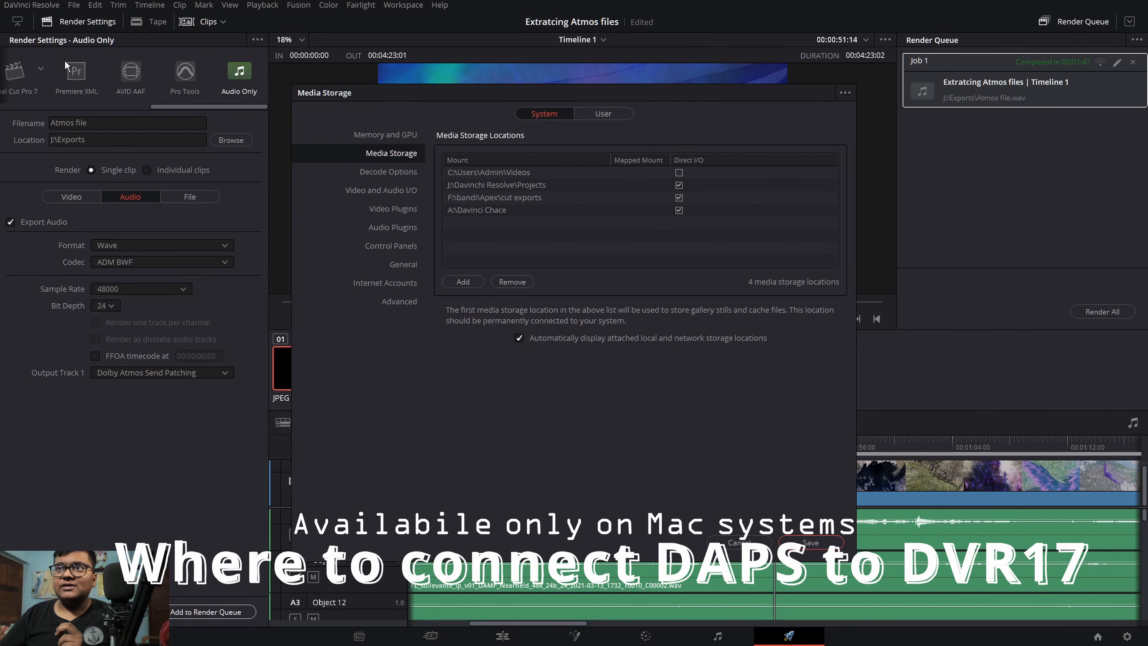
pyautogui.click(374, 189)
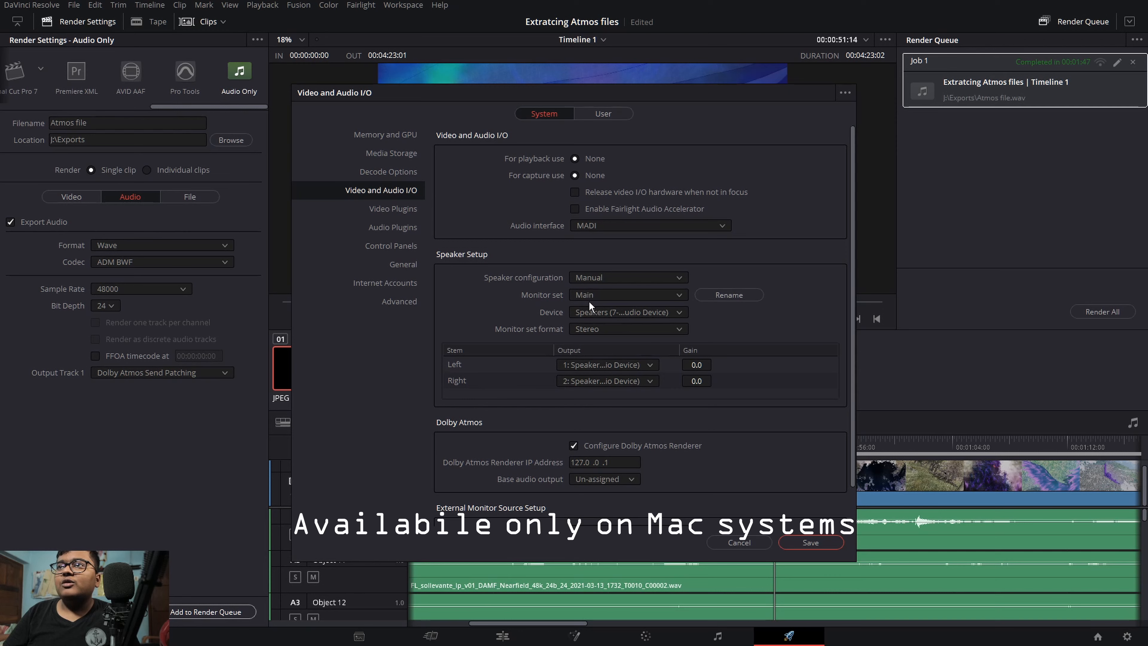
pyautogui.click(588, 311)
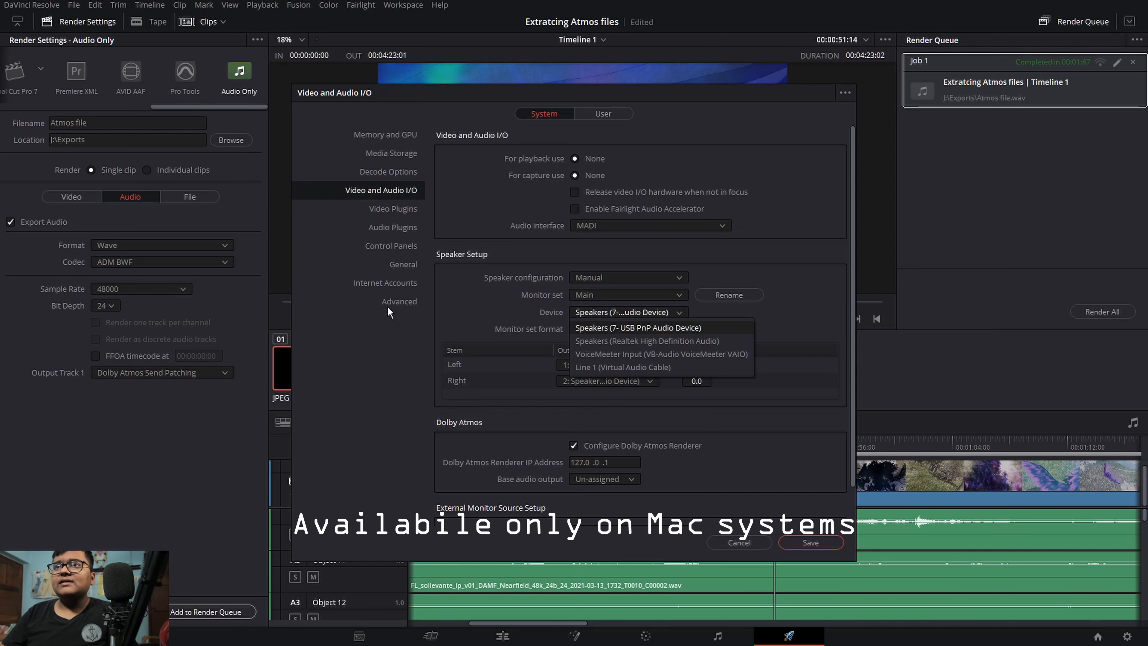
pyautogui.click(430, 329)
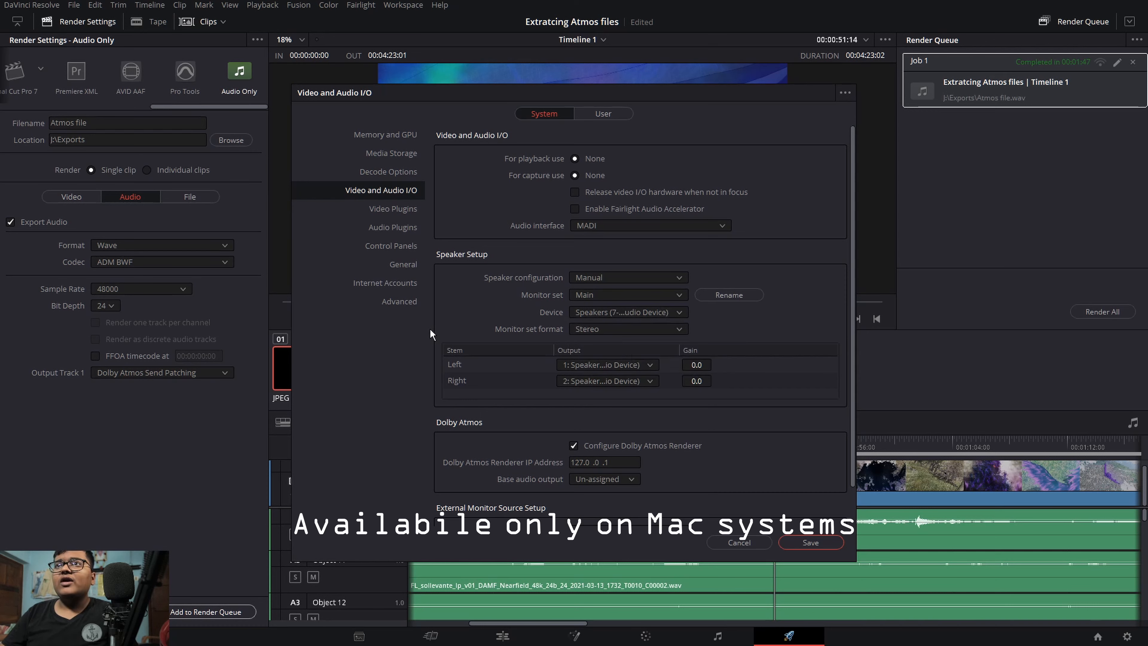
pyautogui.click(833, 542)
# Step: Check the immersive audio options in the project's Fairlight settings, then close them without saving
pyautogui.click(1124, 636)
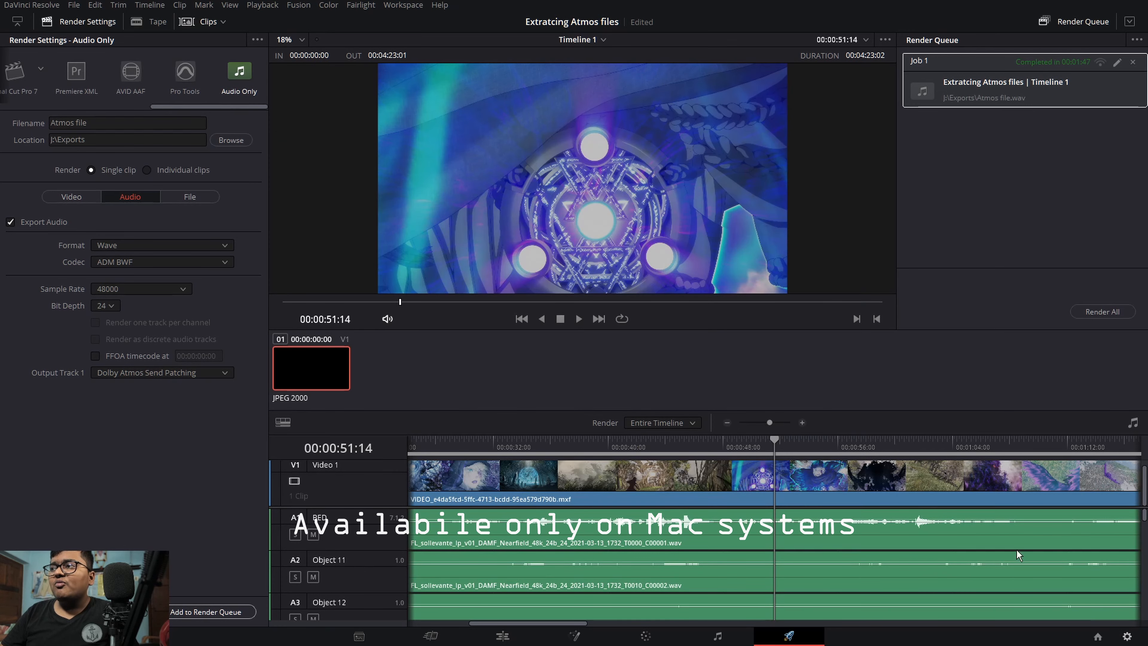
pyautogui.click(344, 257)
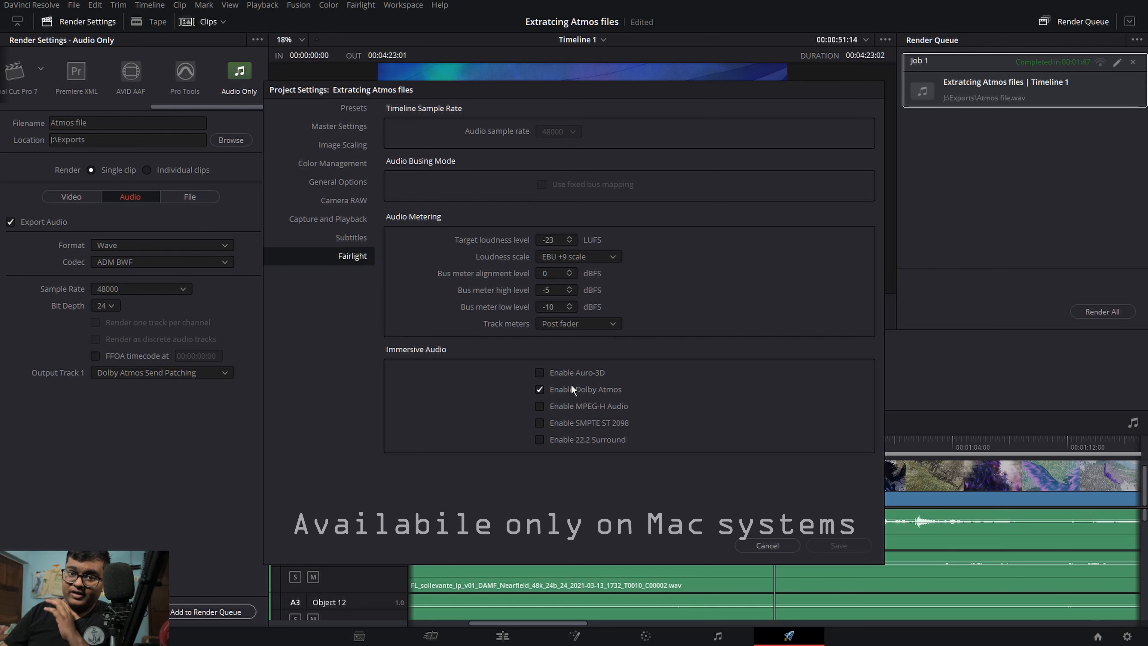
pyautogui.click(778, 542)
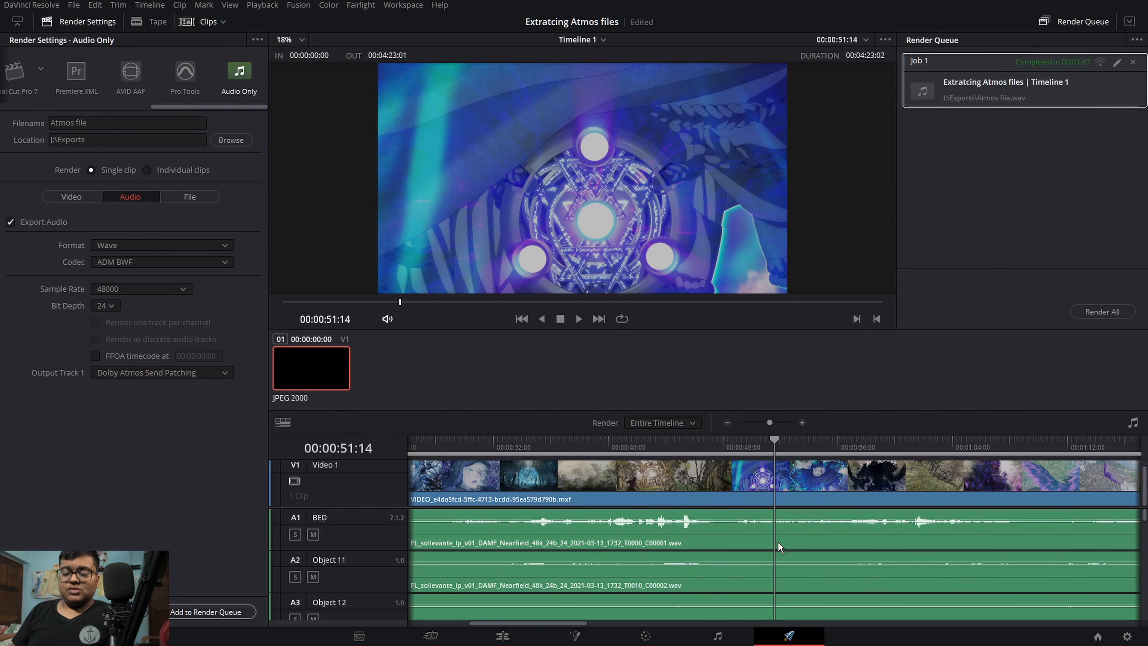
# Step: Go to the Fairlight page and open the Dolby Atmos Renderer Settings to view the downmix and trim controls
pyautogui.click(400, 4)
pyautogui.moveTo(392, 181)
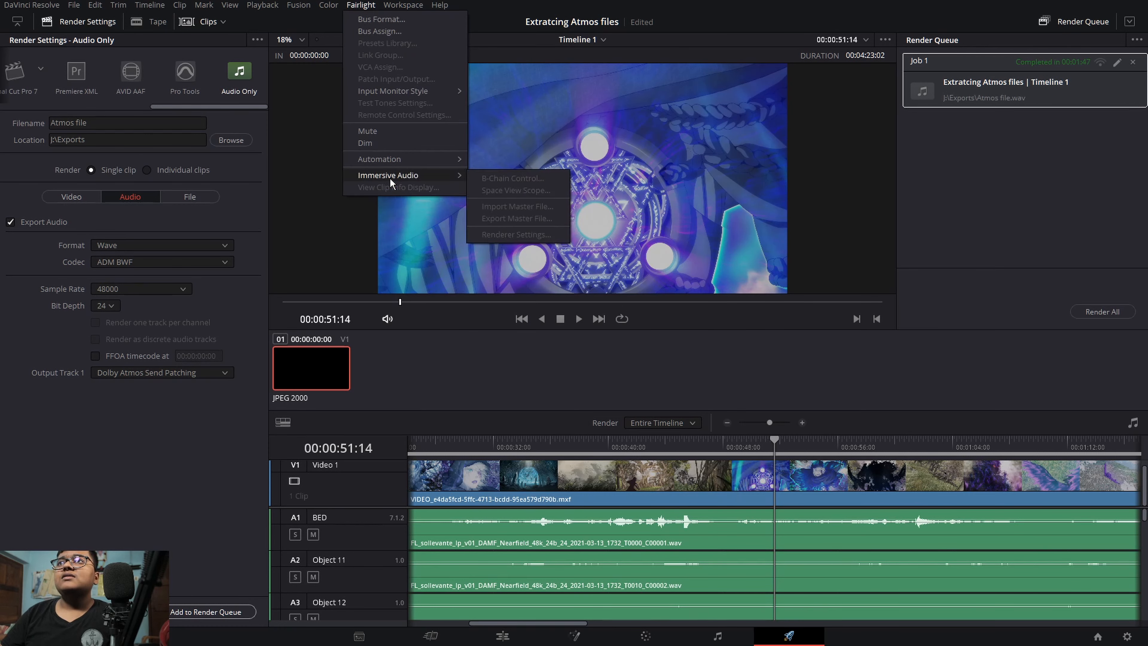
pyautogui.click(515, 199)
pyautogui.click(717, 637)
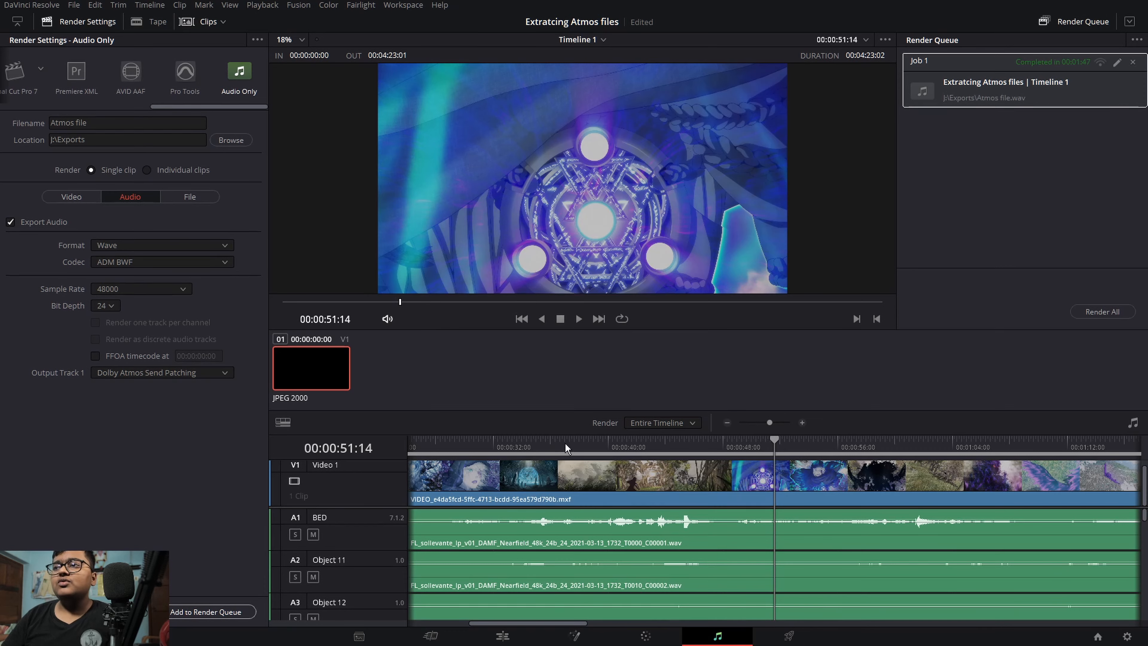
pyautogui.click(371, 6)
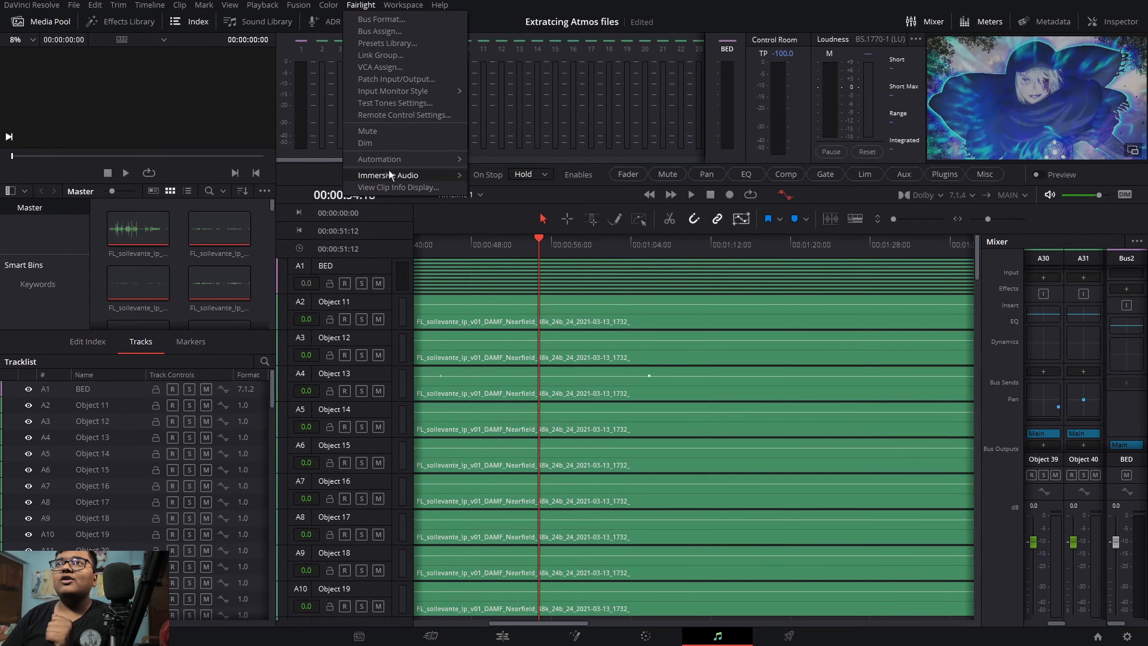
pyautogui.moveTo(388, 175)
pyautogui.click(478, 234)
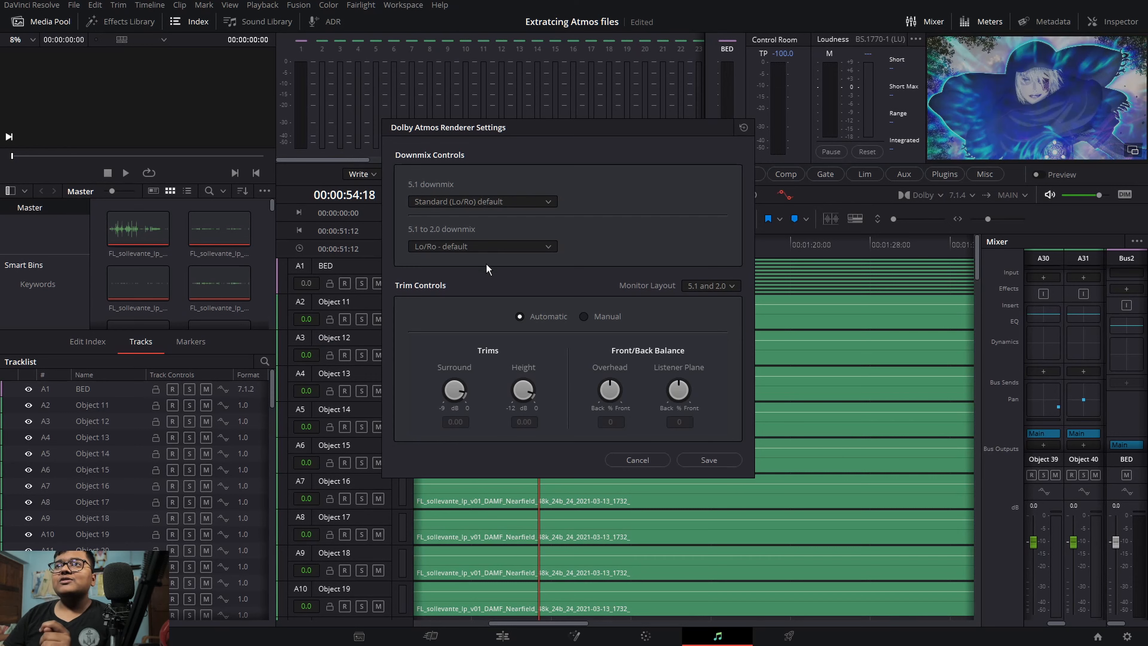
# Step: Review the monitor layout options and the Automatic and Manual trim modes in the Dolby Atmos Renderer Settings, then close them without saving
pyautogui.click(722, 290)
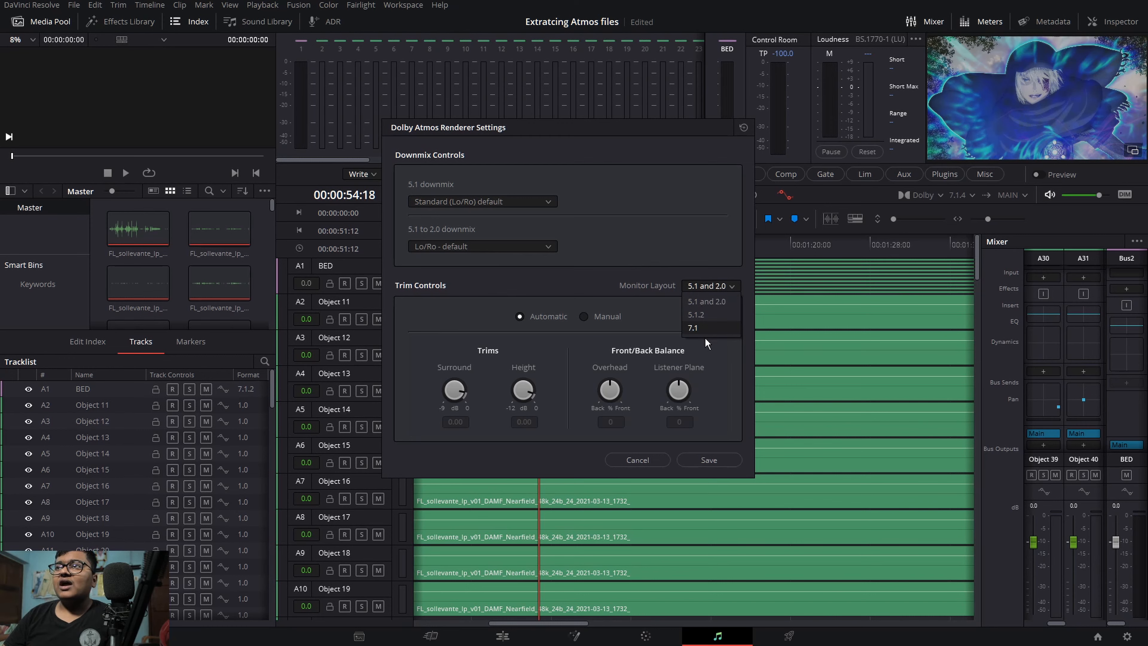
pyautogui.click(623, 247)
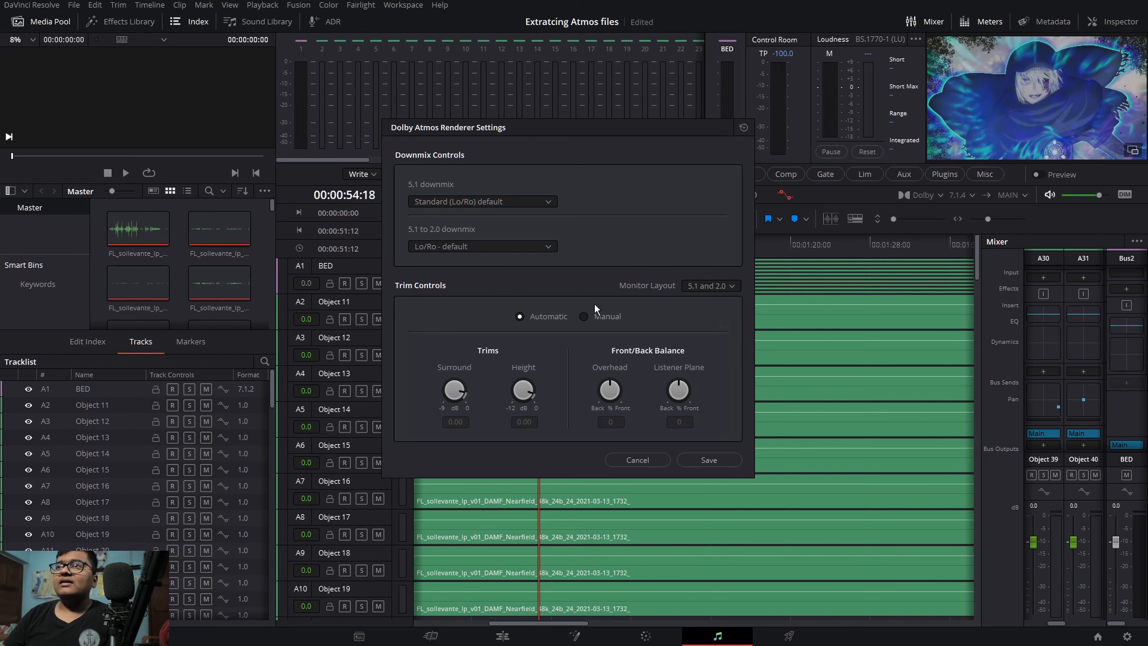
pyautogui.click(586, 317)
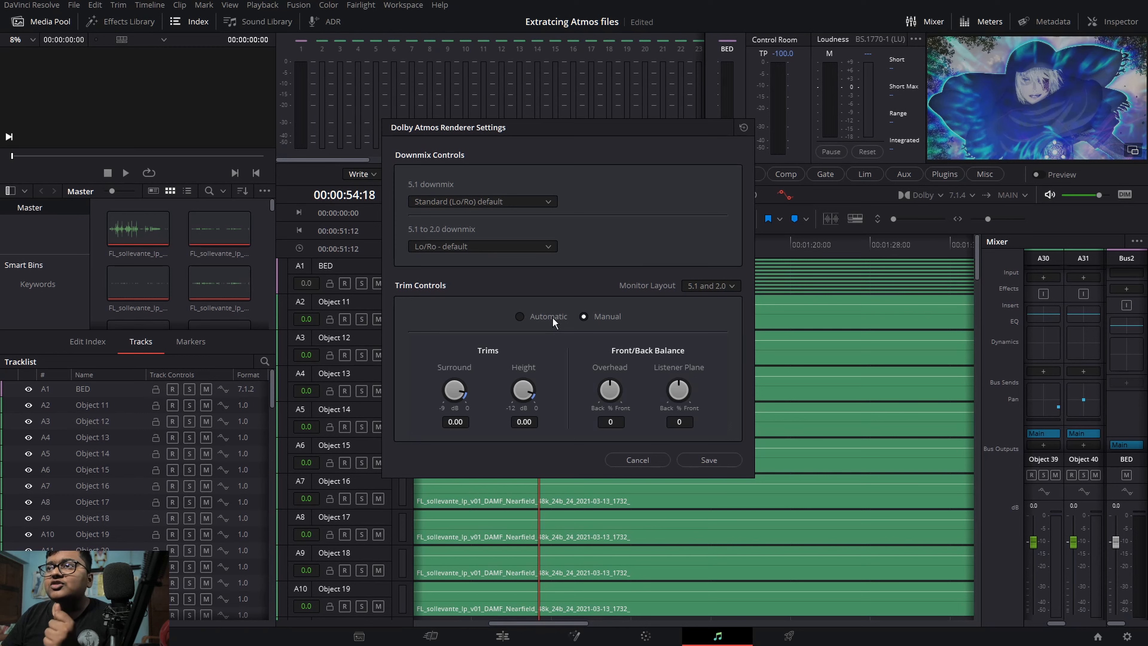
pyautogui.click(544, 318)
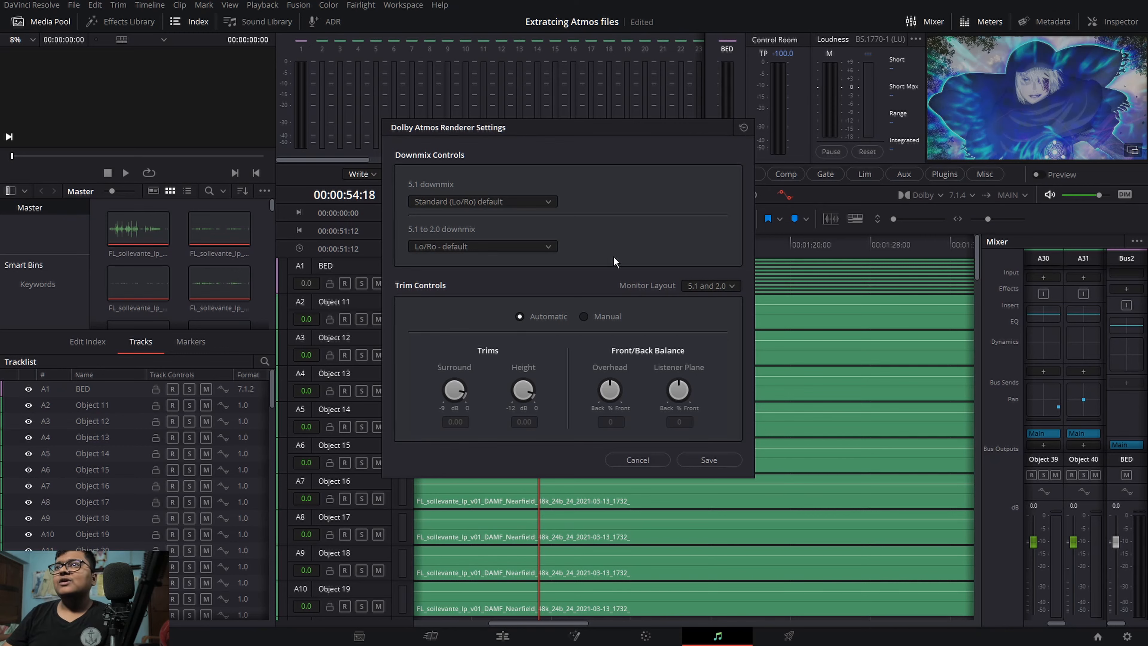
pyautogui.click(716, 285)
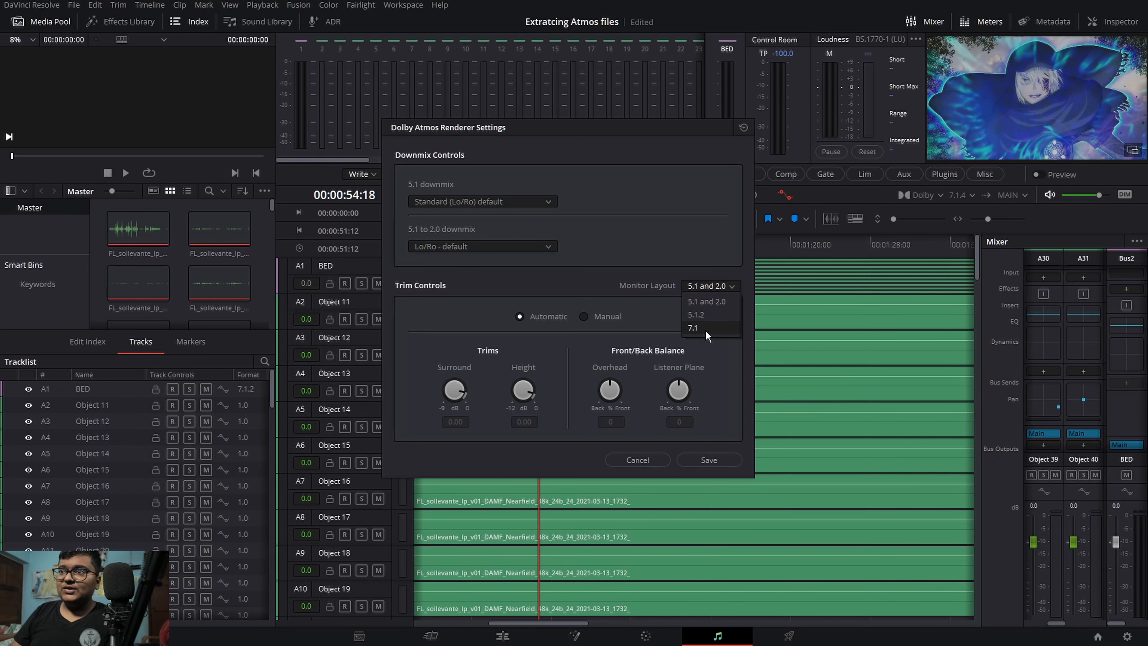
pyautogui.click(638, 460)
pyautogui.click(638, 459)
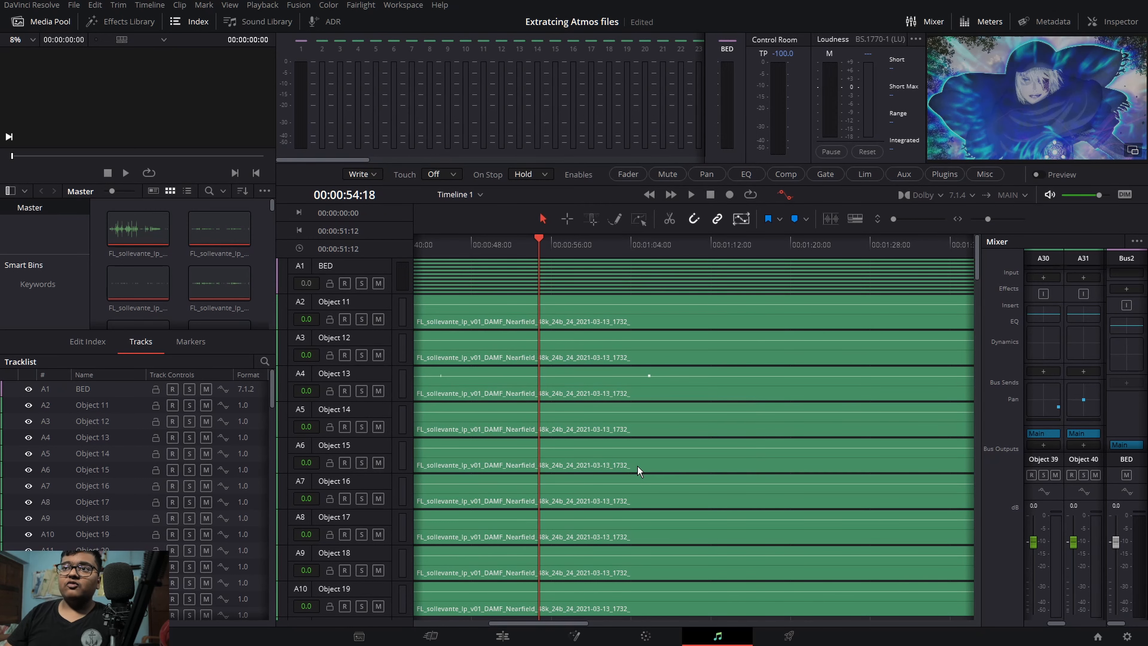